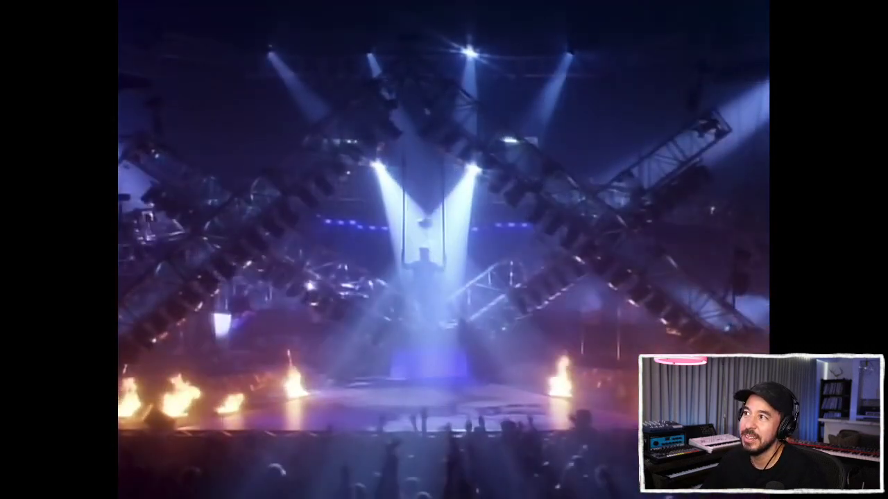
Watch the Janet Jackson - Control video, pause it and leave full-screen playback
mouse_move(63, 341)
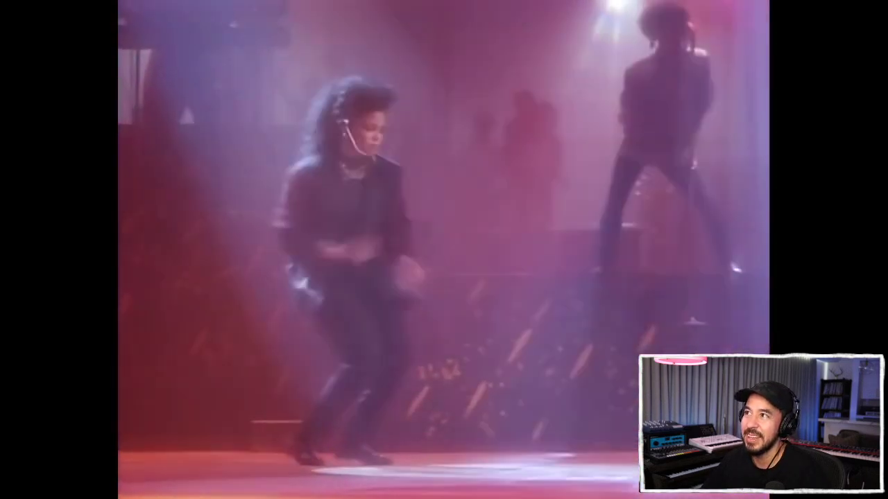
mouse_move(109, 351)
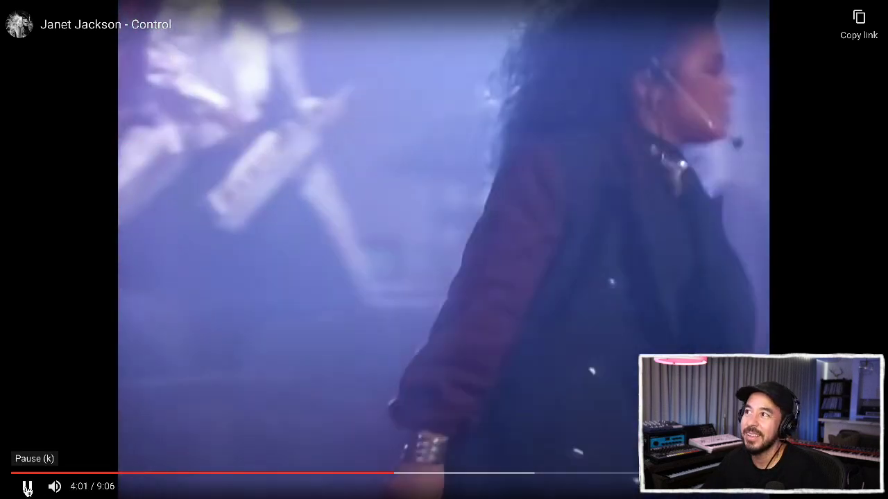
click(27, 489)
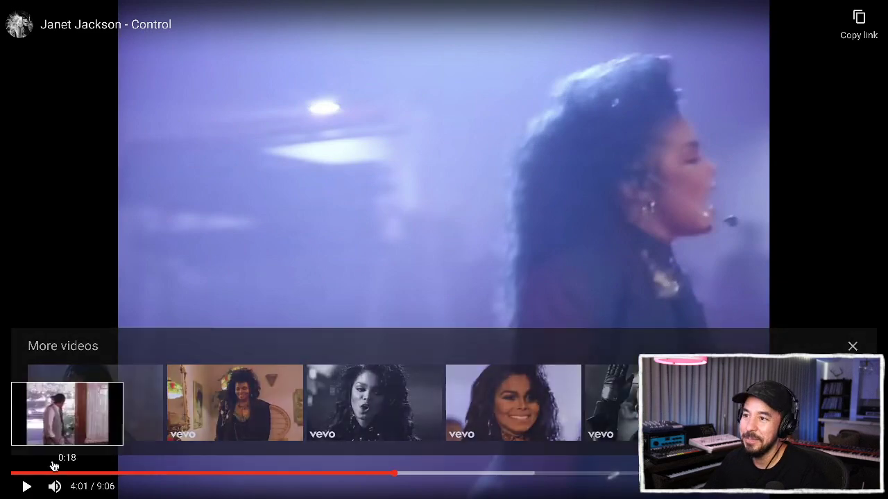
key(Escape)
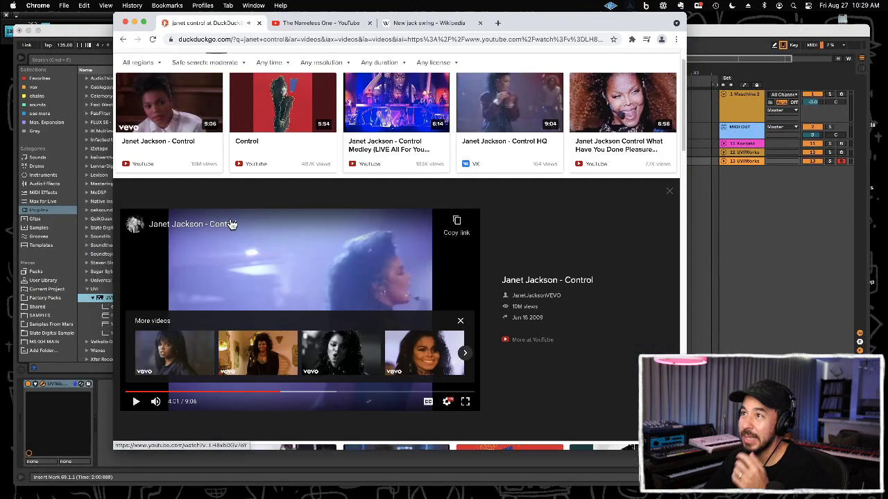
Search DuckDuckGo videos for "new jack swing song"
scroll(257, 210, up, 1)
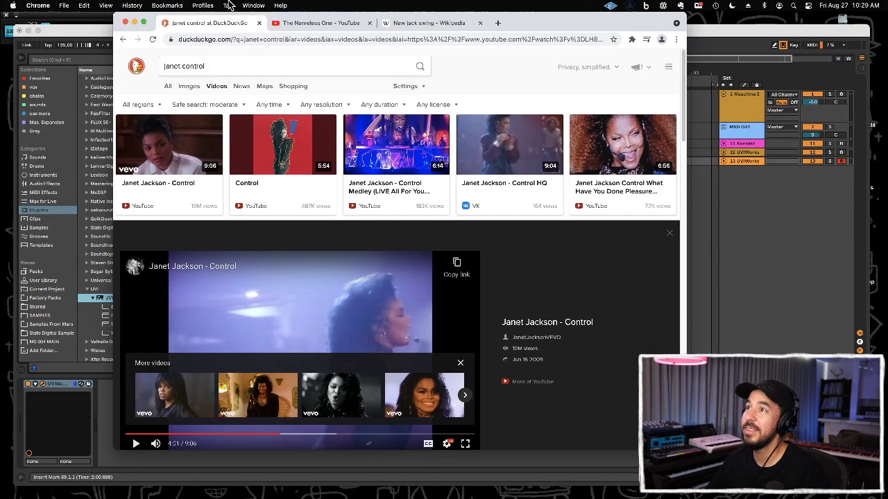
triple_click(226, 58)
text(new)
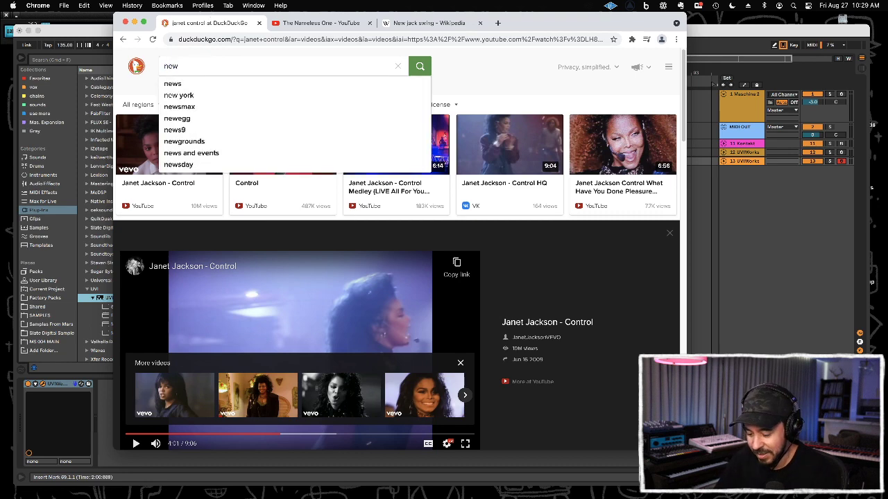
text( jack swing song)
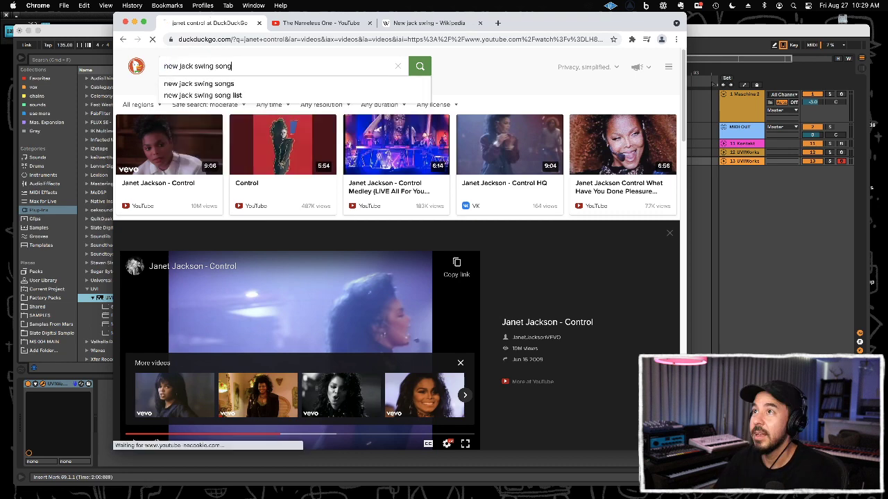
key(Return)
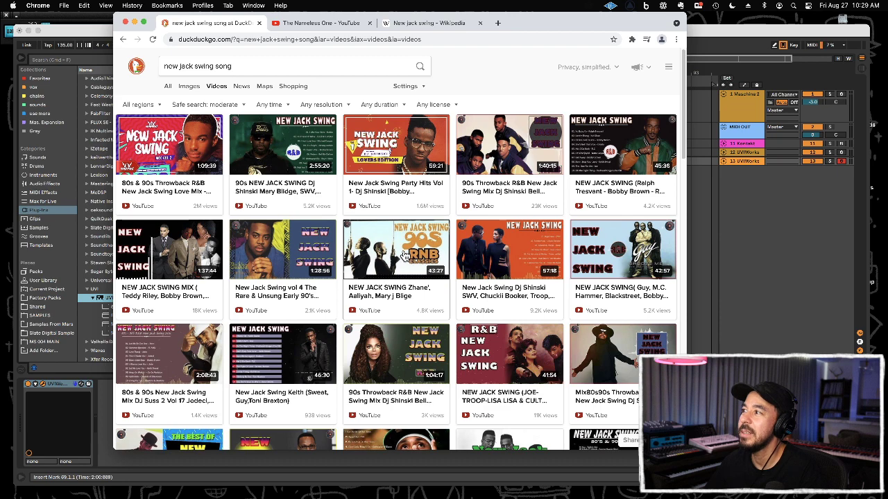
Play the NEW JACK SWING mix featuring Guy, M.C. Hammer, Blackstreet and Bobby Brown, skipping ahead slightly, and pause it after listening
click(621, 260)
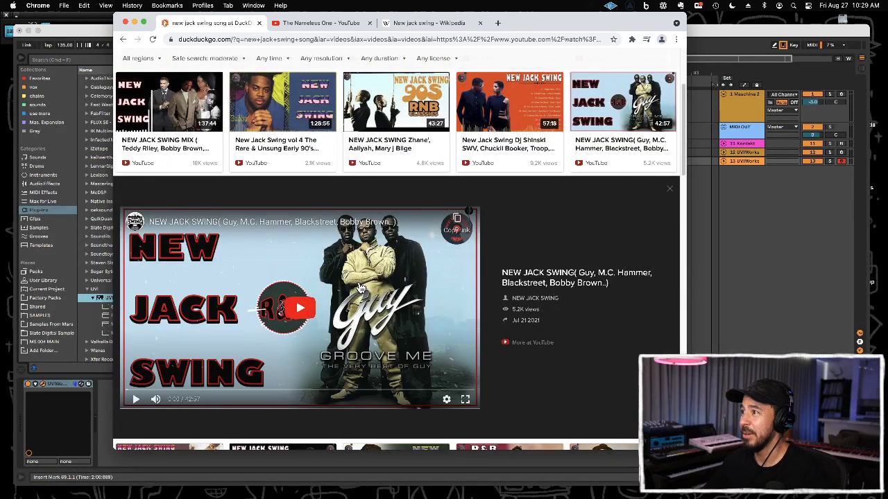
click(303, 312)
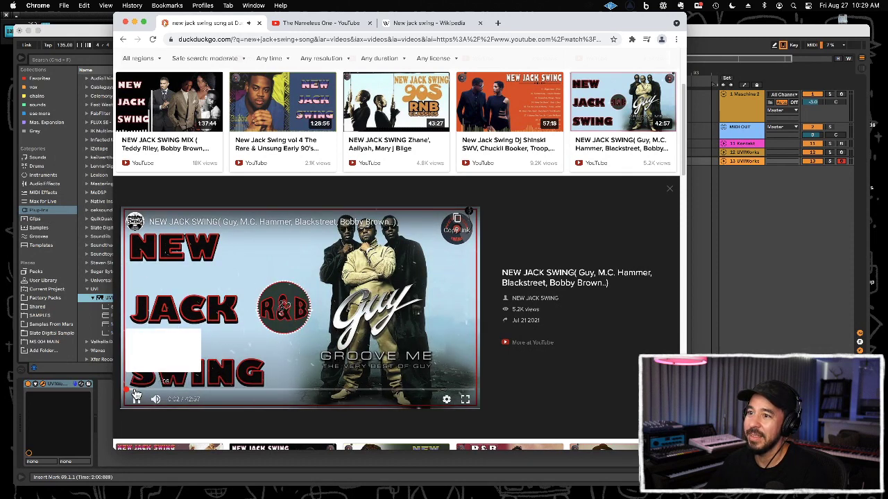
click(135, 391)
click(137, 392)
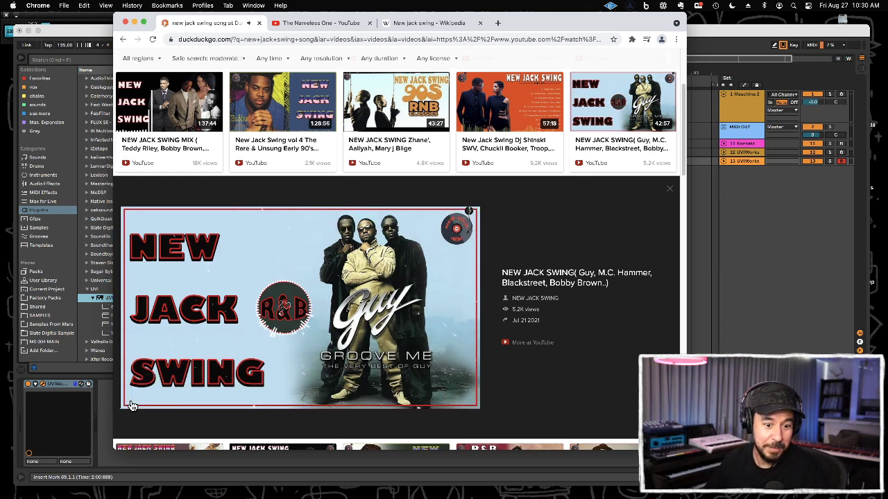
mouse_move(133, 405)
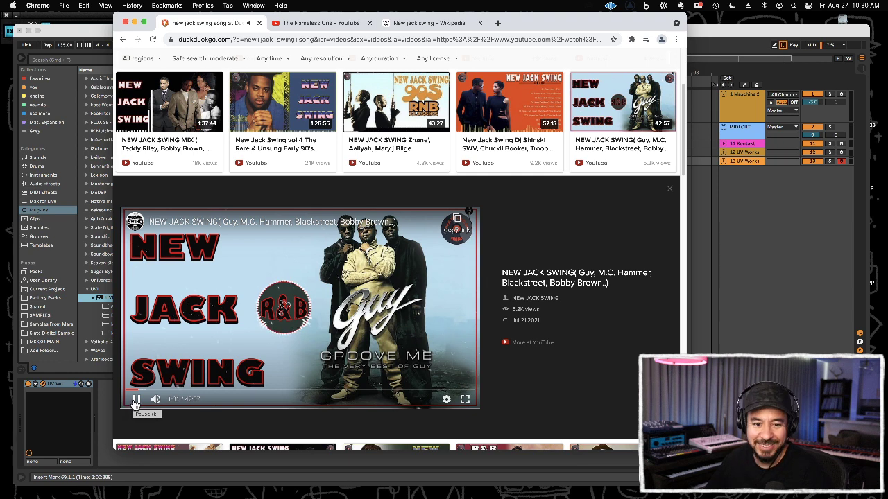
click(136, 402)
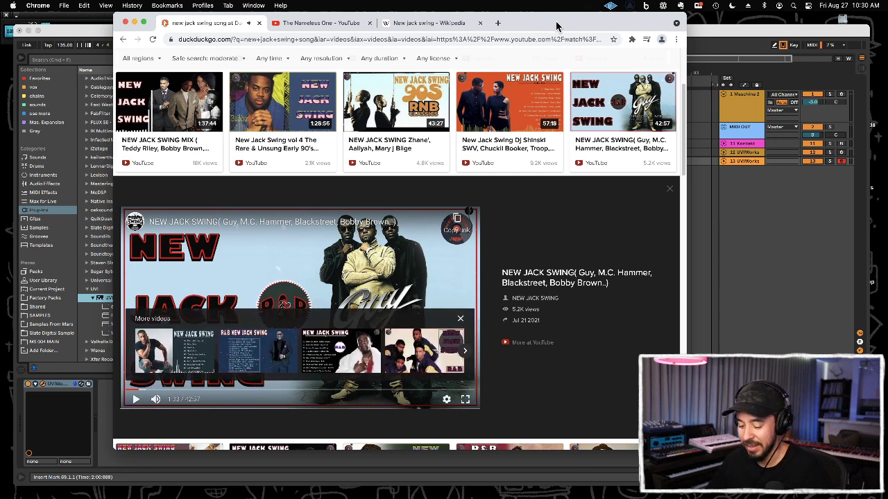
Switch to Ableton Live, close the UVIWorkstation window and unfold the 11 Kontakt, 12 UVIWorks and 13 UVIWorks tracks, arming each in turn
key(super+Tab)
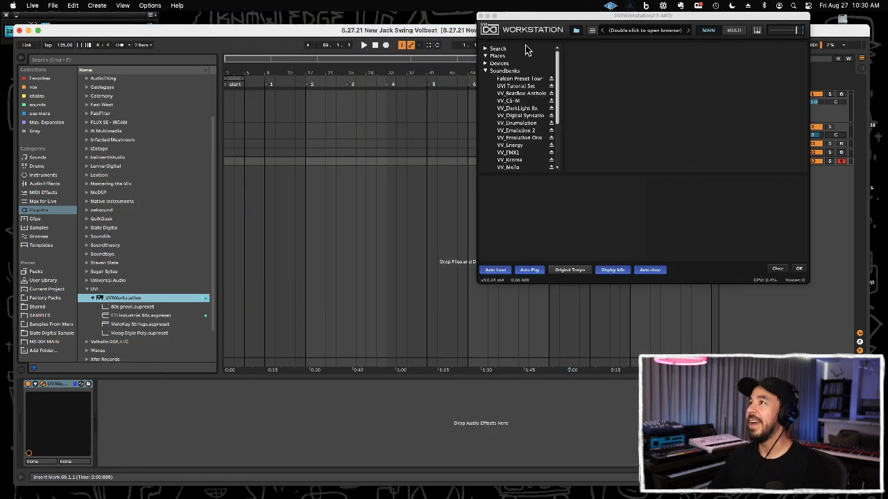
click(480, 15)
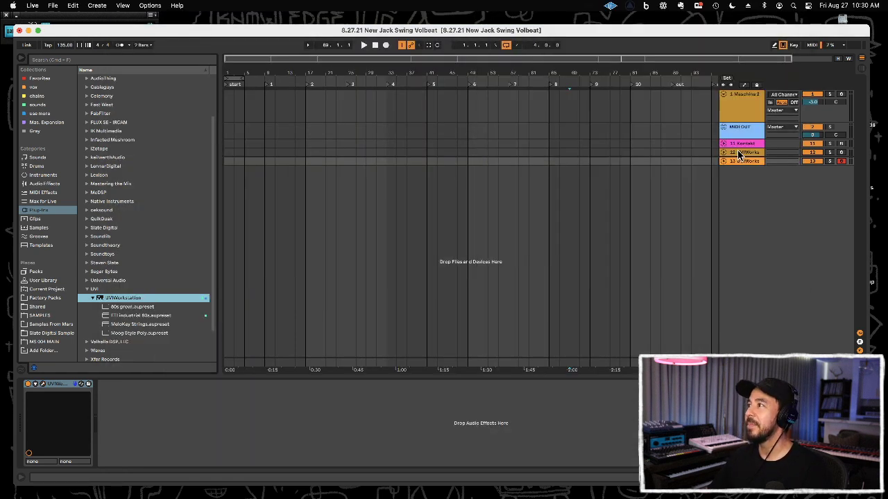
drag(738, 146, 723, 192)
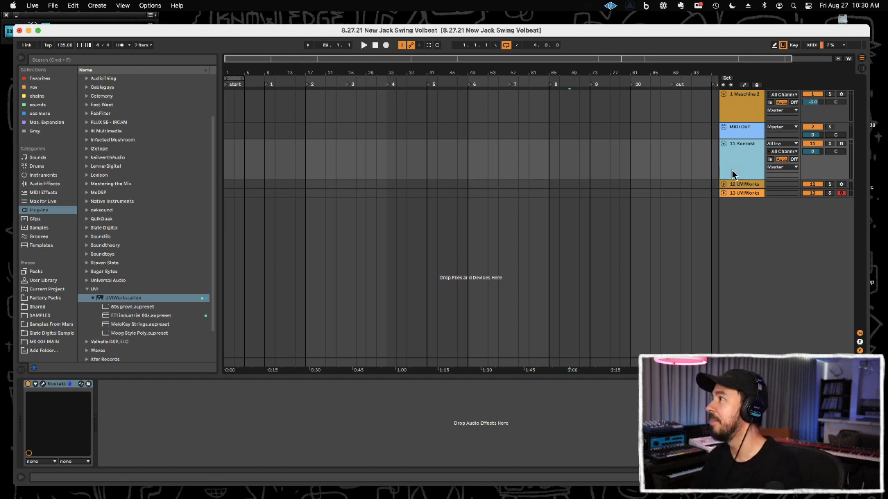
click(840, 193)
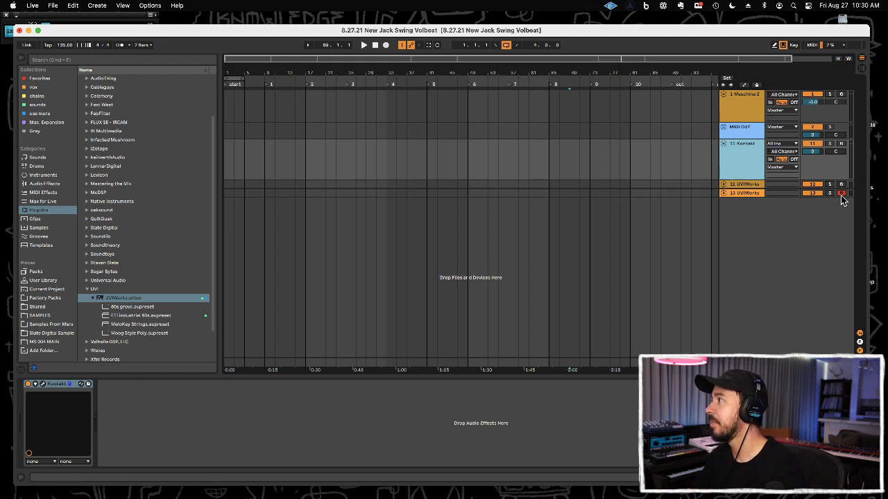
click(751, 164)
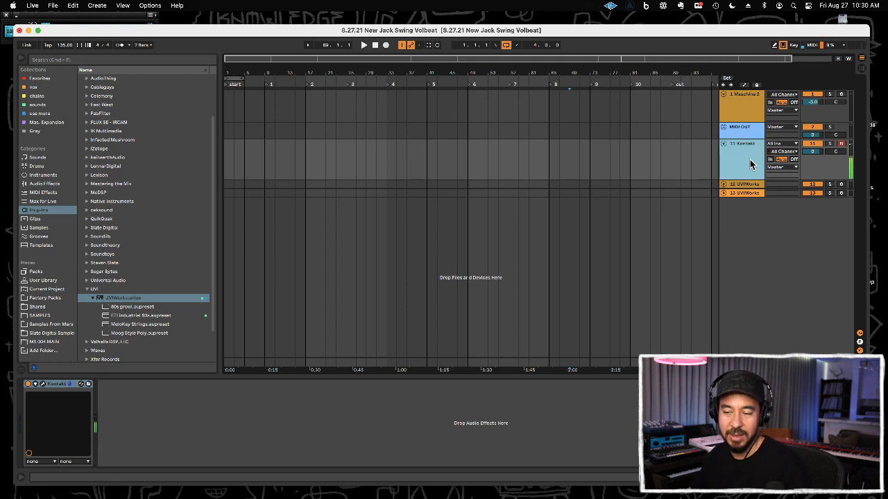
drag(741, 187, 743, 221)
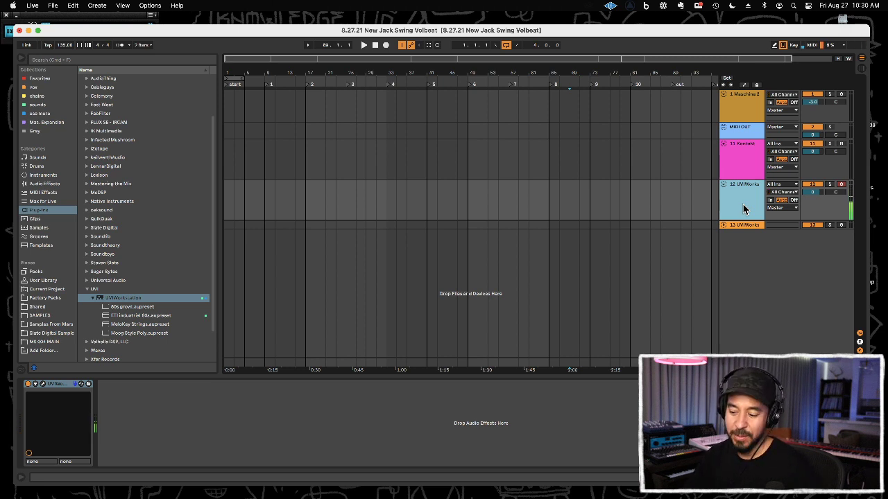
drag(742, 229, 742, 261)
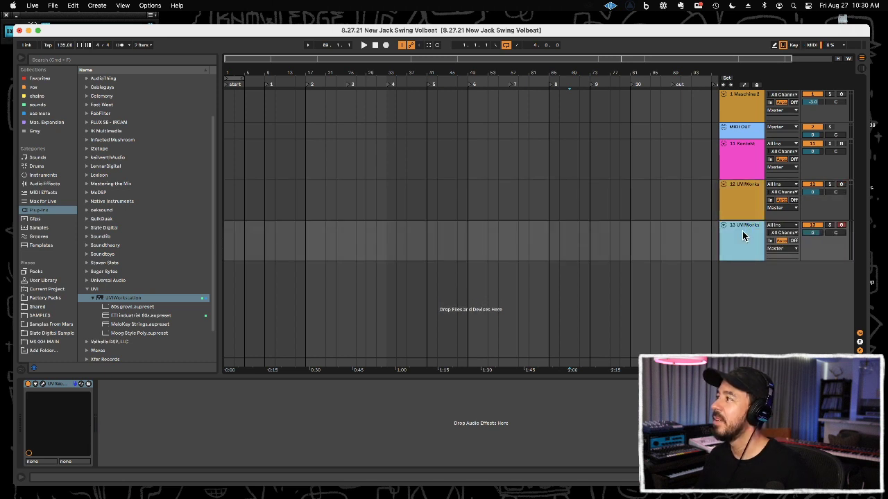
Open the UVIWorkstation plug-in on track 13 and bring up its preset browser
click(42, 384)
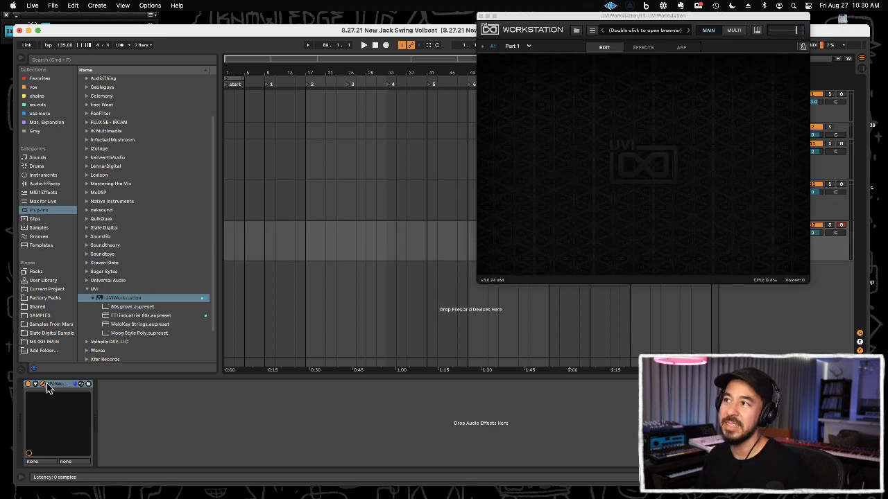
click(641, 34)
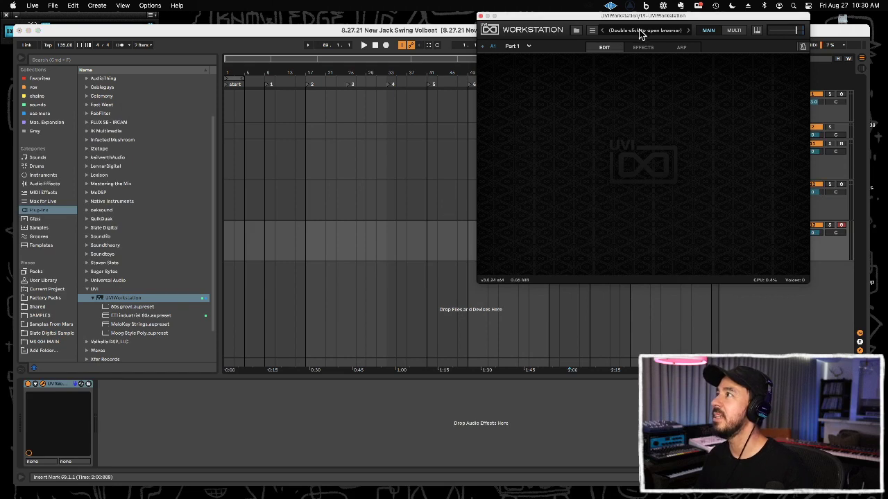
double_click(645, 34)
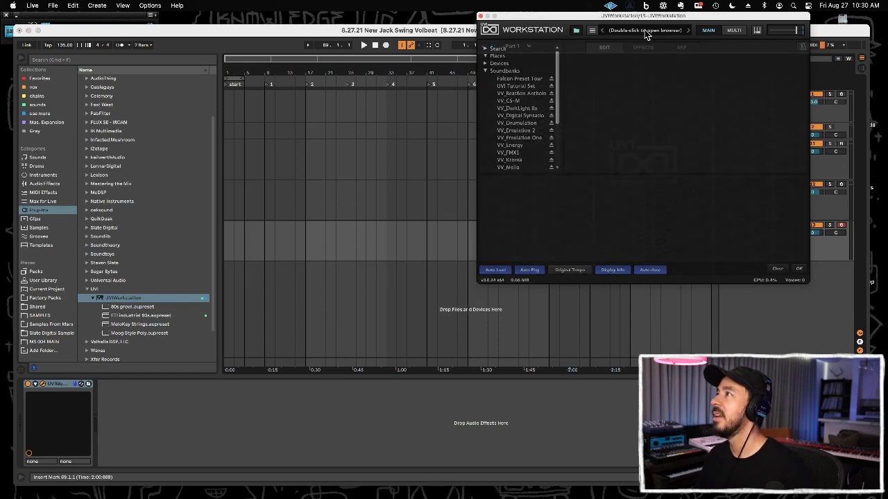
Browse the UVI soundbanks from VV_Energy through VV_FMX1, VV_Kroma and VV_U1250, and select VV_UVX-3P
click(527, 145)
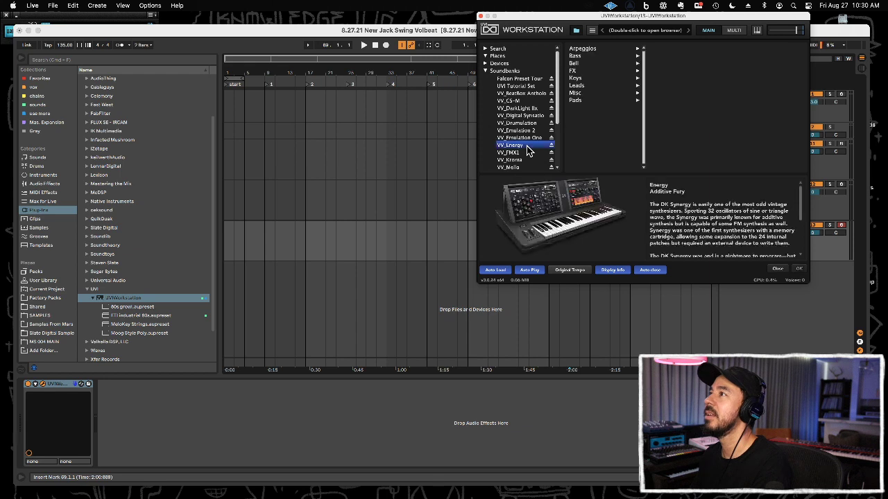
key(Down)
key(Down)
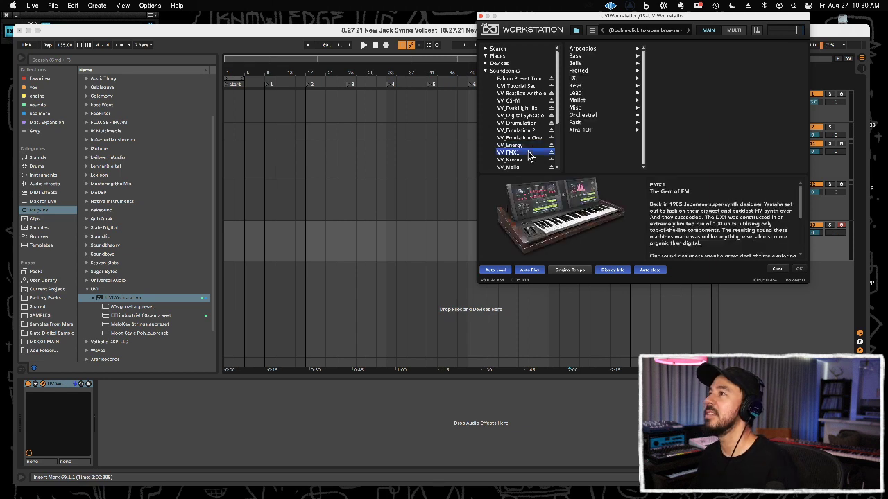
scroll(531, 155, down, 3)
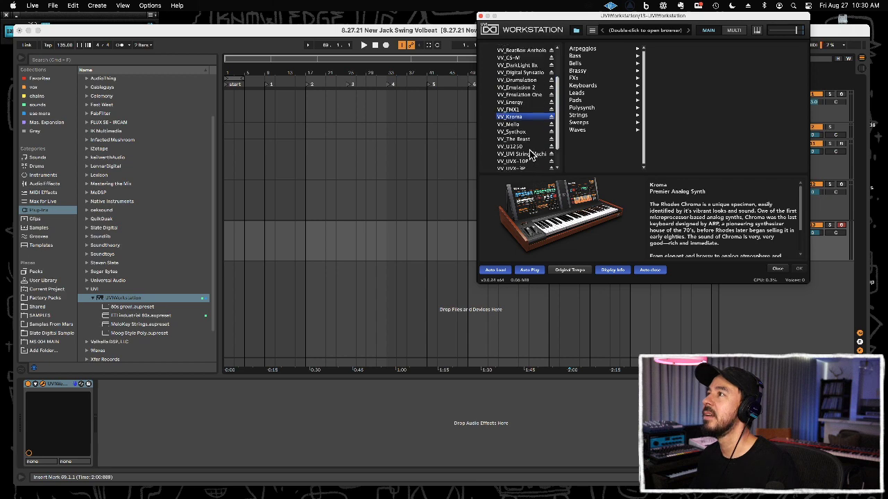
key(Down)
key(Down)
key(Down)
key(Down)
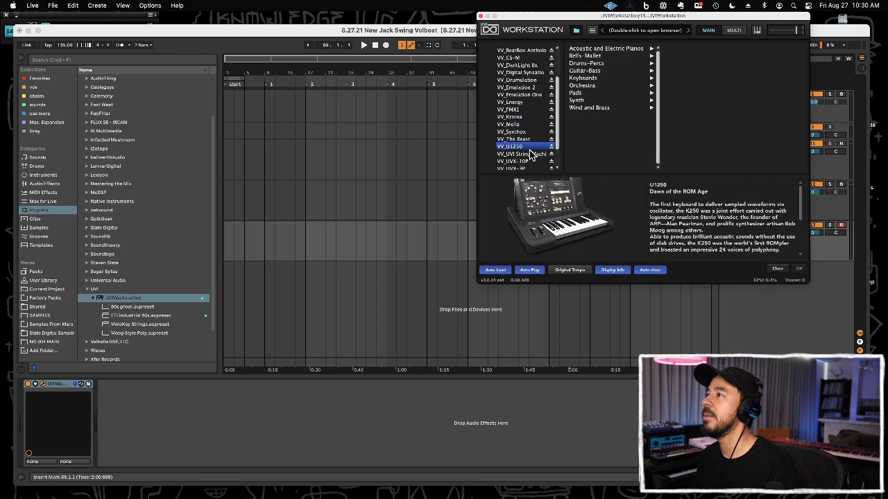
key(Down)
key(Down)
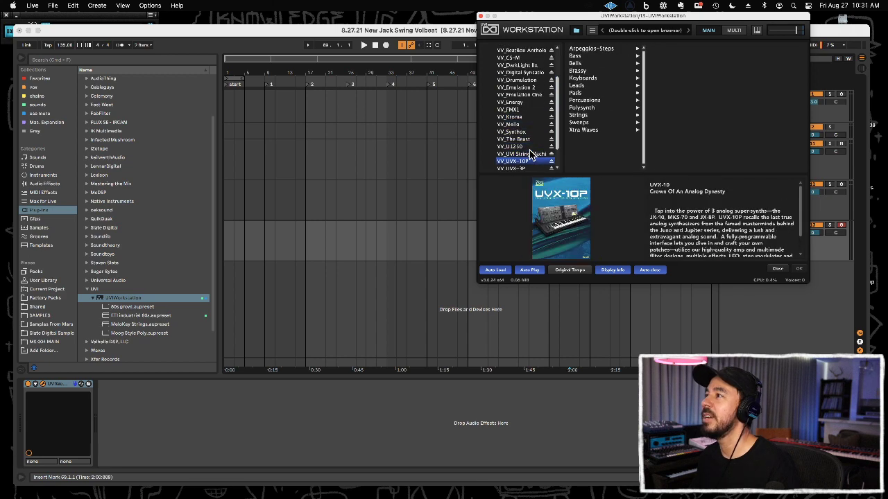
key(Down)
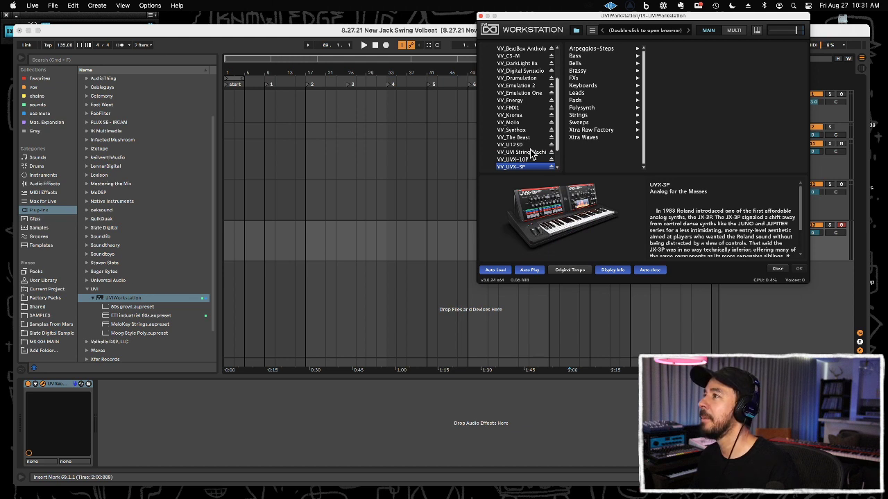
Load the A Godzilla bass preset from VV_UVX-3P and audition the following bass presets up to Filter Attack
click(577, 56)
click(671, 49)
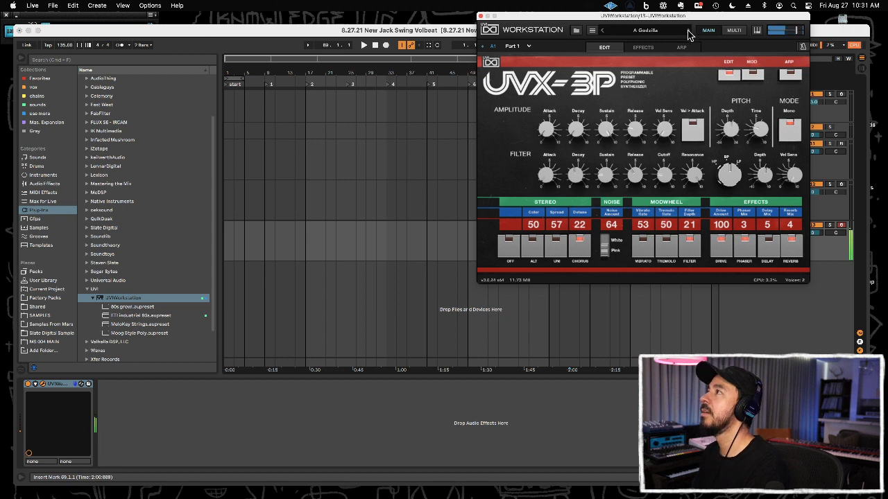
click(688, 30)
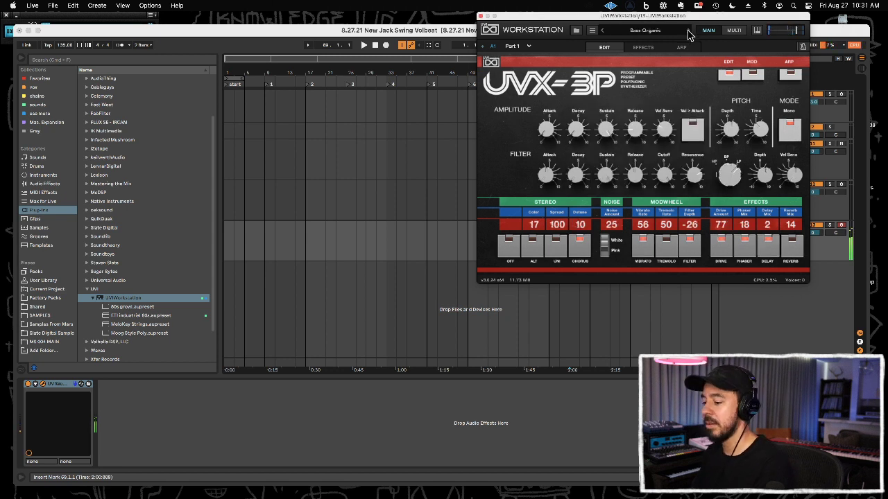
click(688, 32)
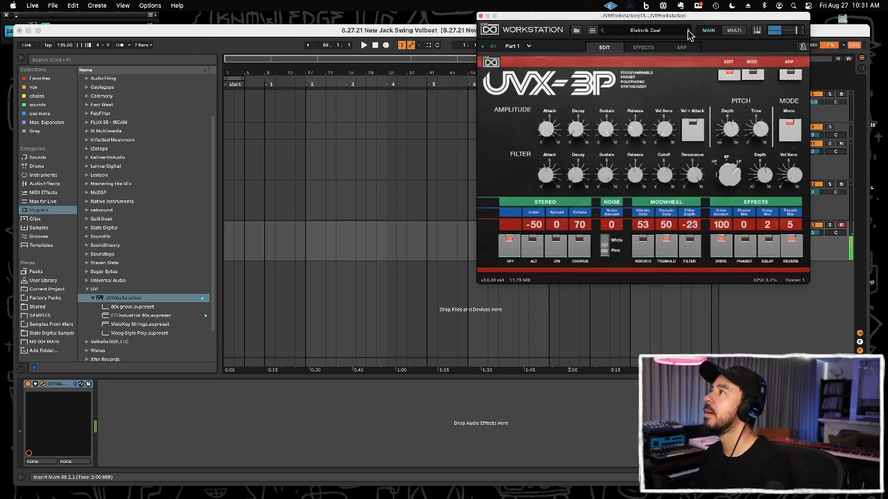
click(688, 30)
click(688, 30)
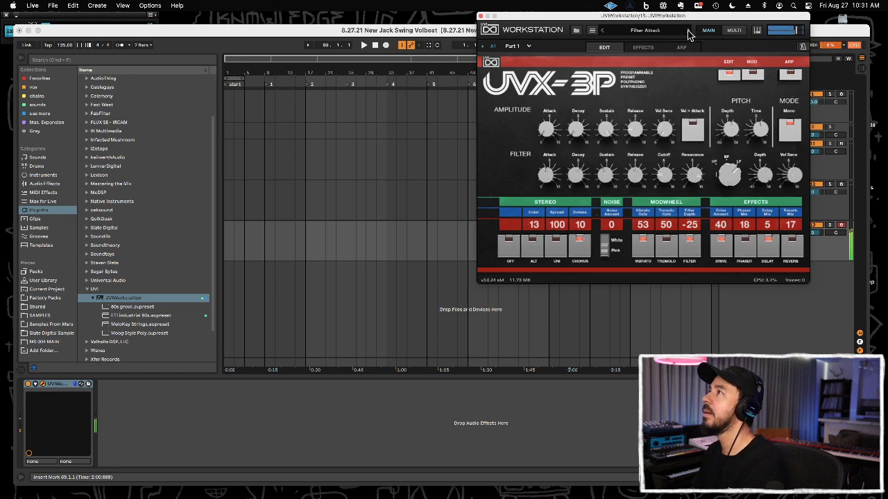
Continue auditioning the UVX-3P bass presets from Kid Robot through NoDee, Slow Spark and Square Wheel Me to Wah Bassy
click(688, 31)
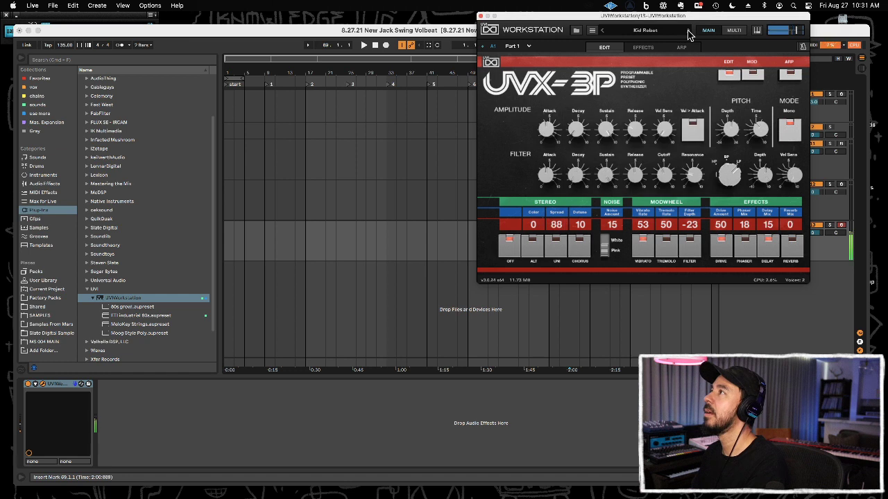
click(688, 30)
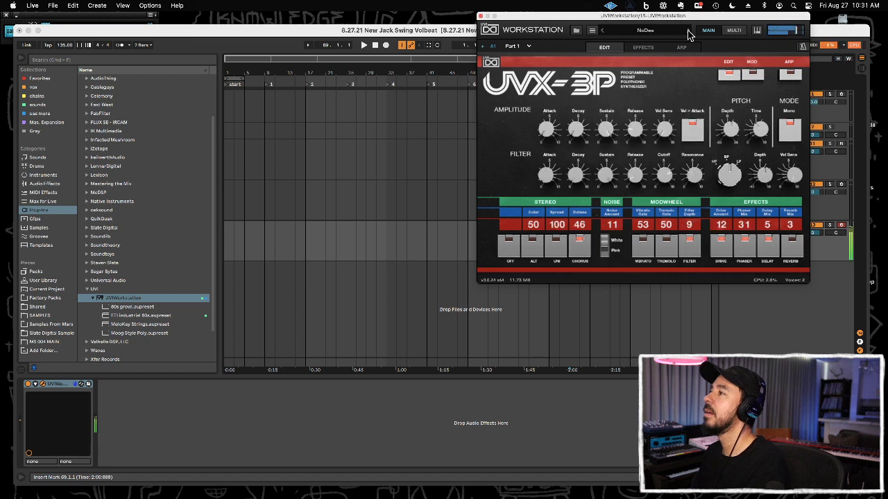
click(688, 31)
click(688, 31)
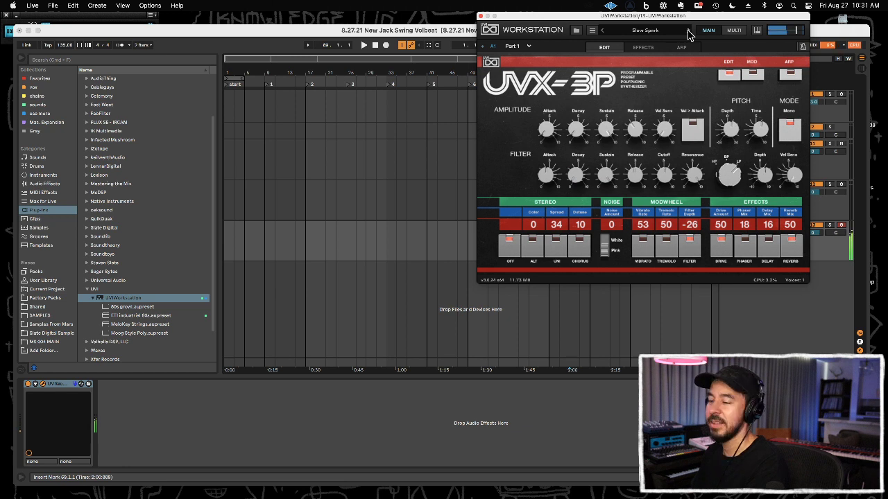
click(688, 30)
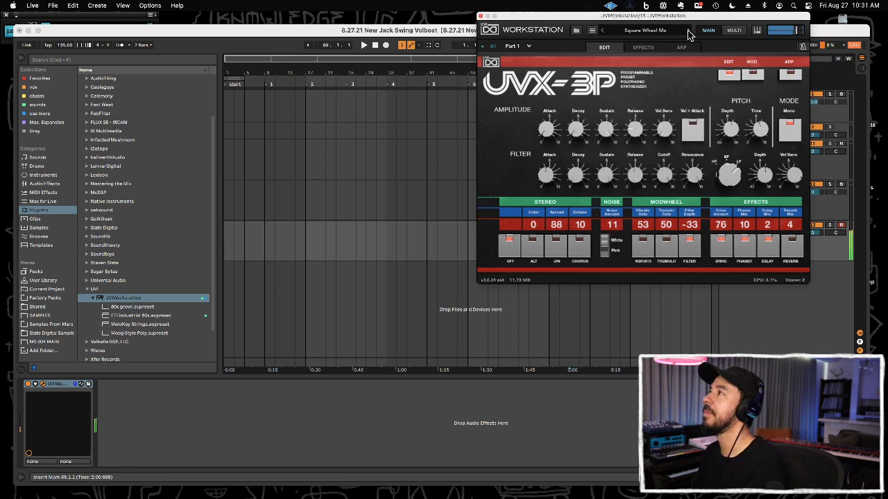
click(688, 31)
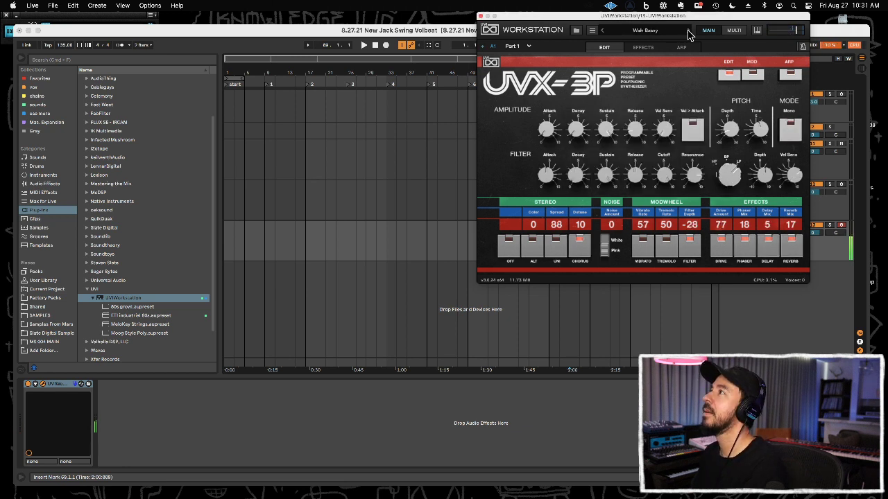
Reopen the UVIWorkstation preset browser and move the plug-in window clear of the track headers
click(592, 30)
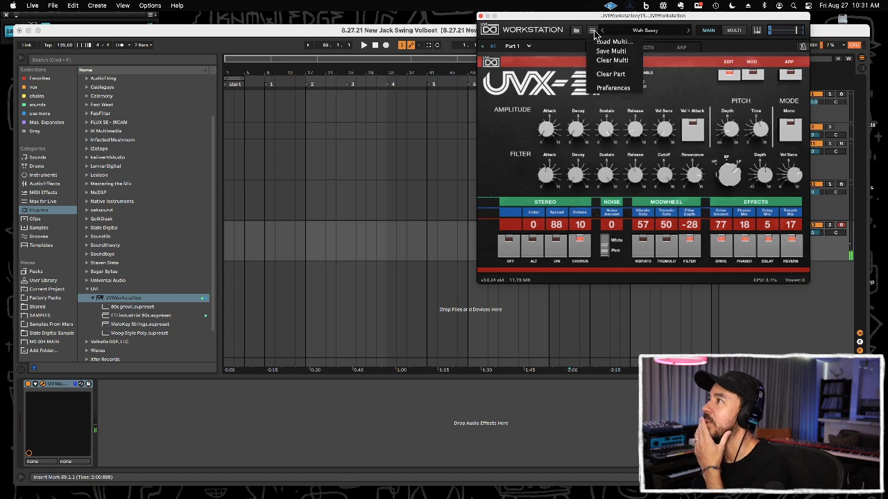
click(642, 30)
click(642, 30)
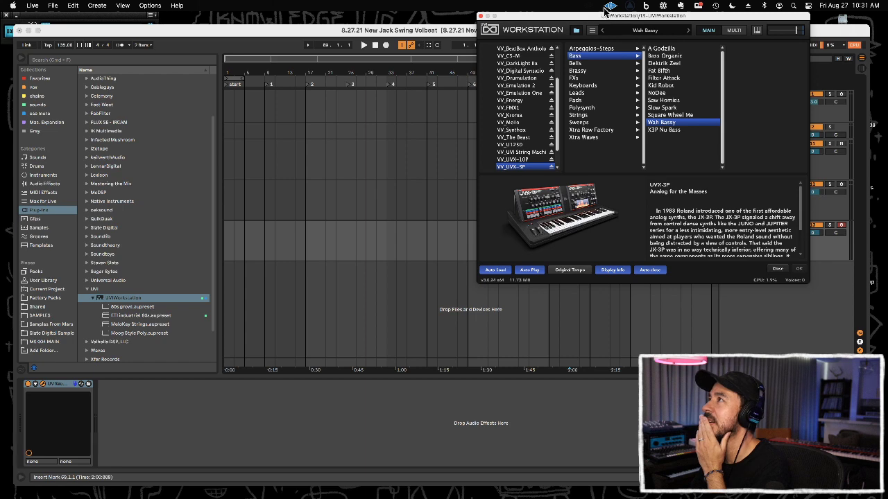
drag(586, 20, 354, 92)
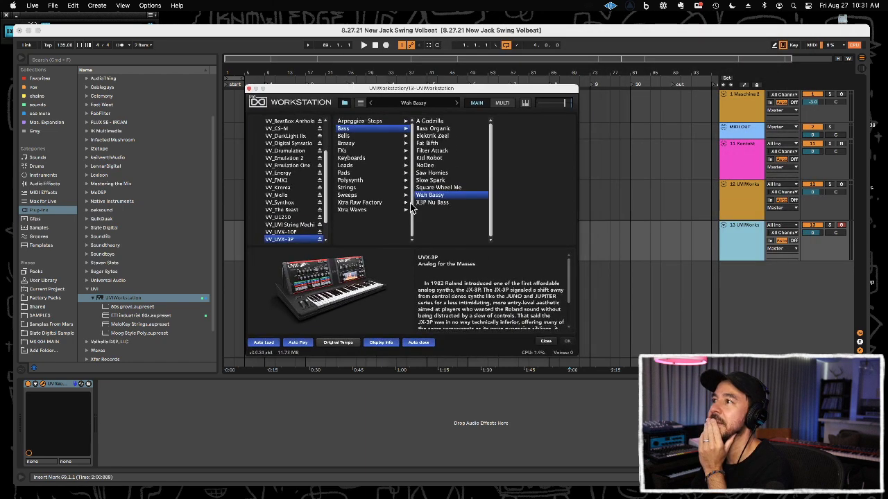
Browse the soundbanks from VV_UVX-10P to VV_Vector Pro and load the Vector Pro 22 bass preset Back in the days
click(301, 233)
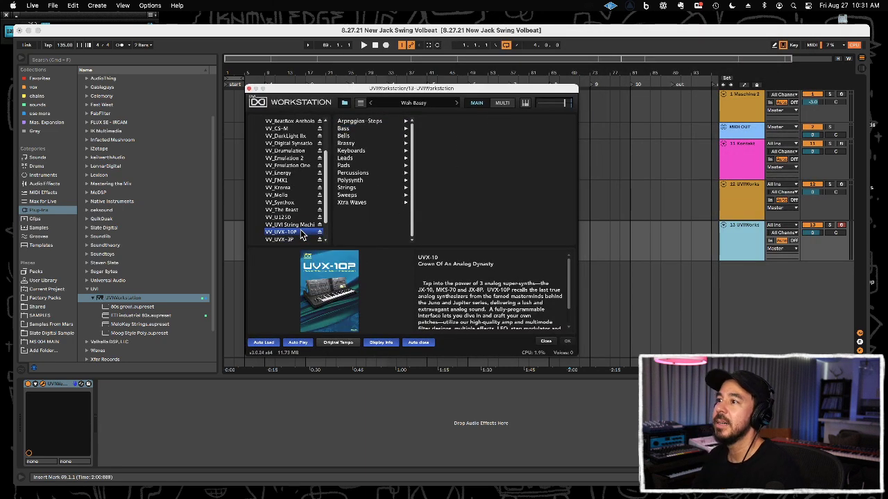
key(Down)
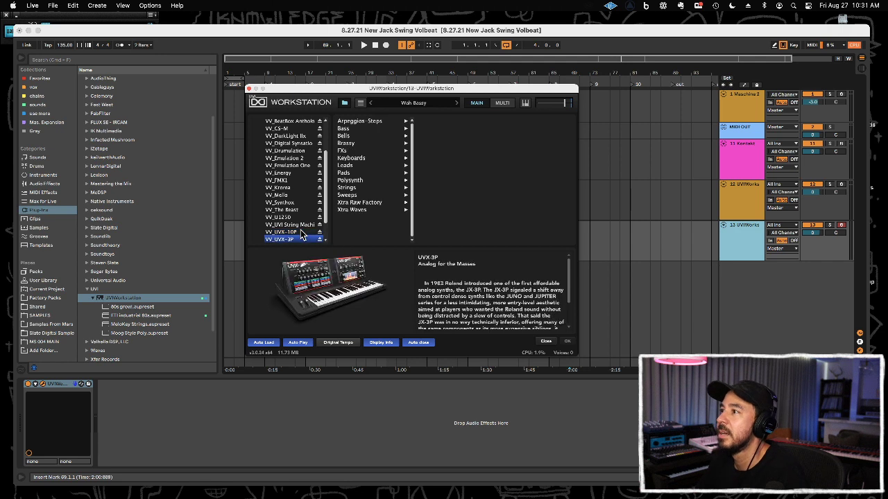
key(Down)
key(Down)
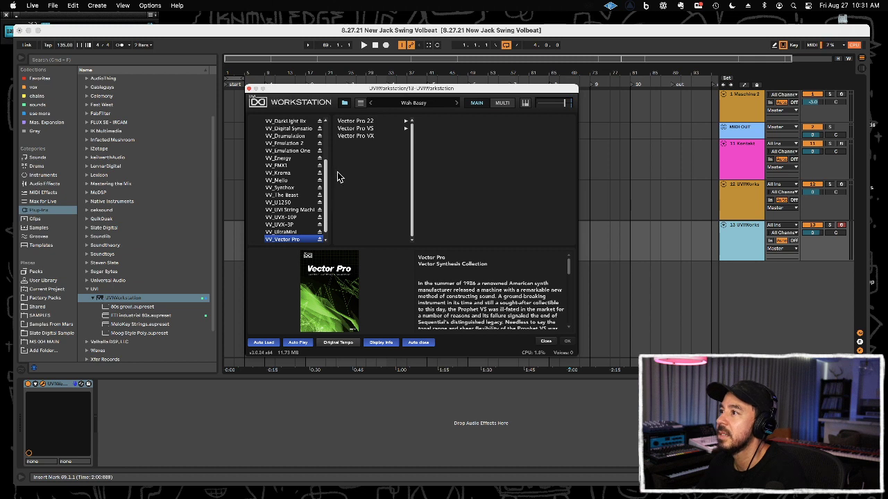
click(373, 122)
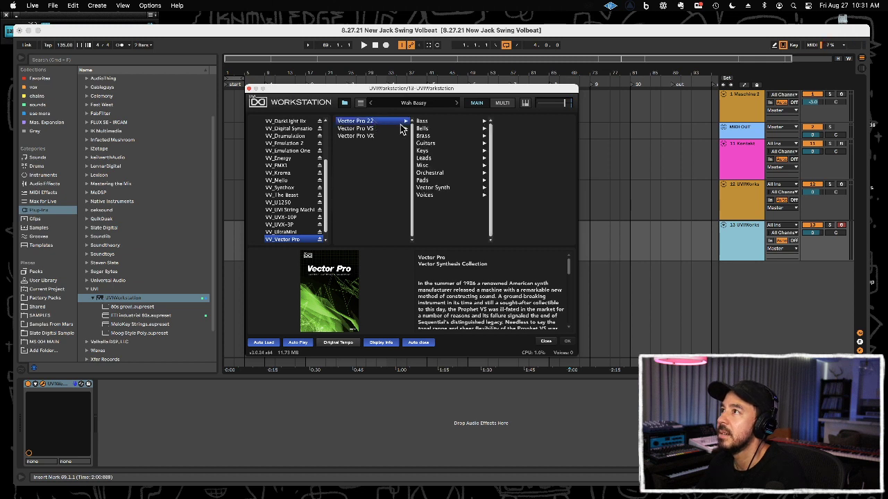
click(426, 122)
click(523, 129)
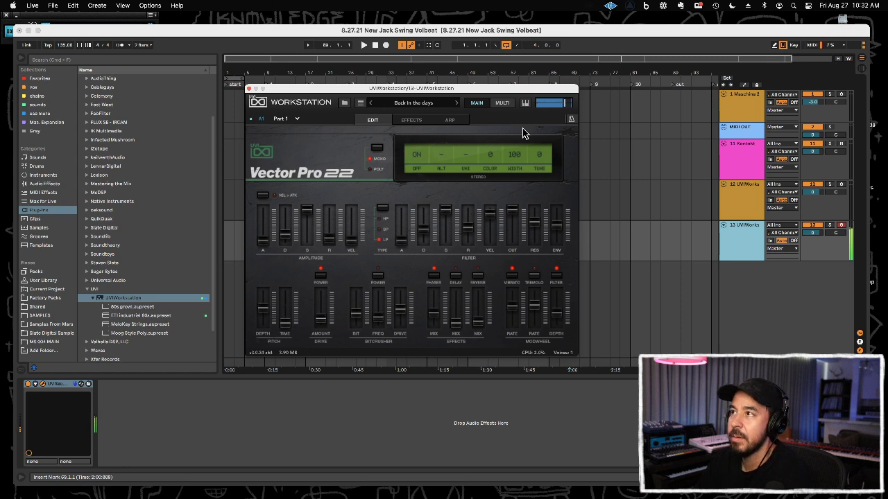
Audition the Vector Pro 22 bass presets through Bassy Dub and Danger in Boots, and settle on Eighties Bass
click(455, 104)
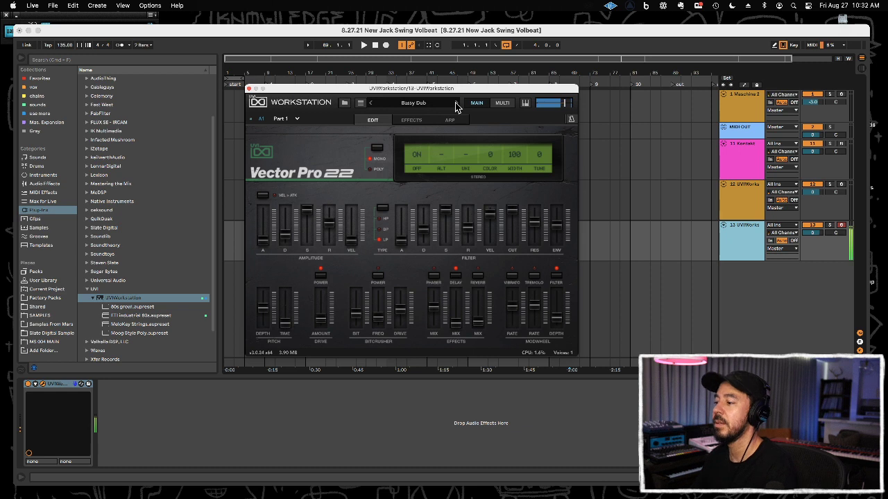
click(455, 104)
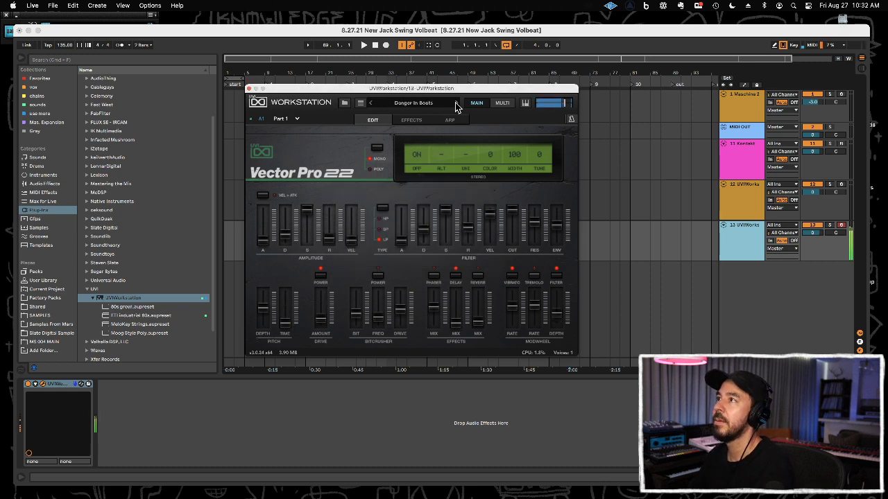
click(456, 104)
click(456, 104)
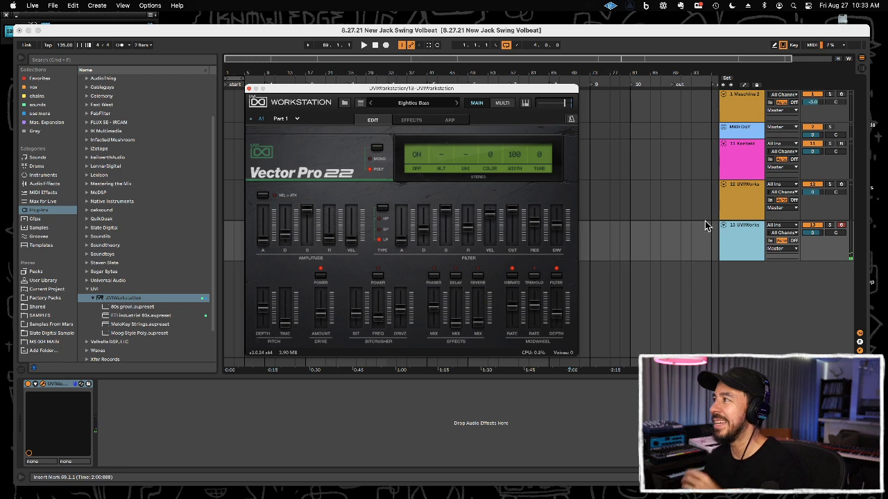
Rename track 13 UVIWorks to "bass" and close the UVIWorkstation window
click(746, 251)
key(super+r)
text(ba)
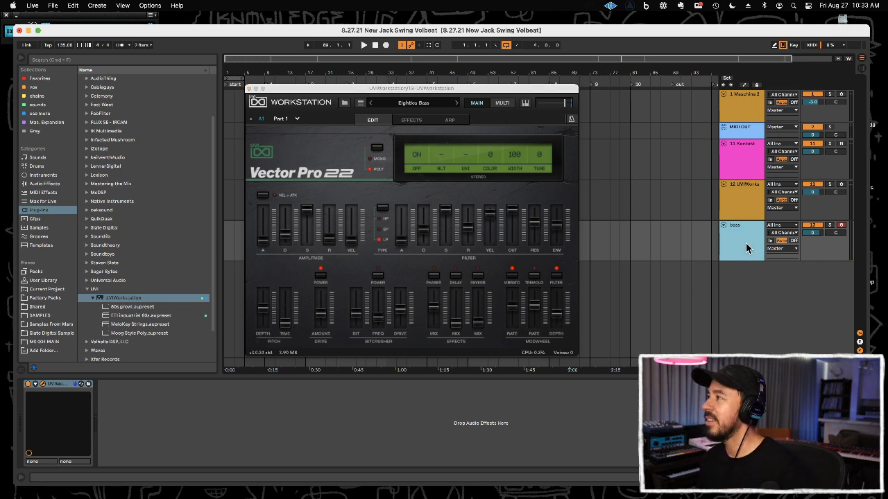
click(252, 89)
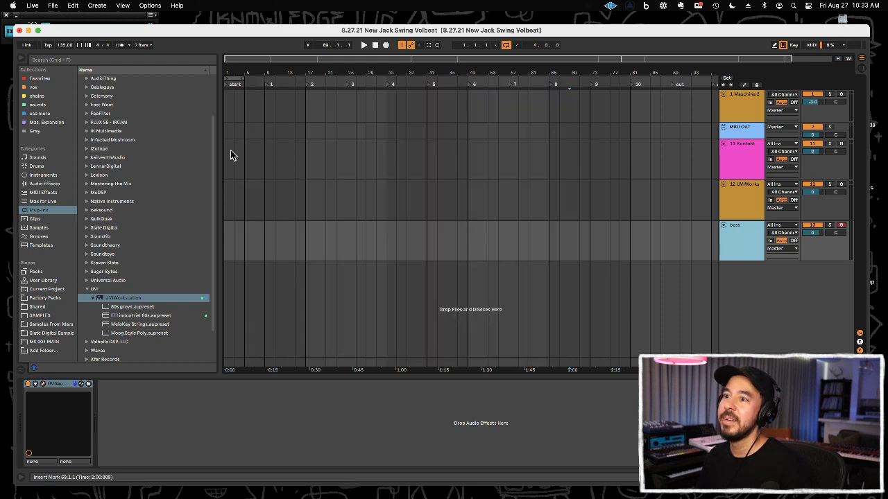
Add the Native Instruments Super 8 synth to a new MIDI track below the bass track
click(138, 201)
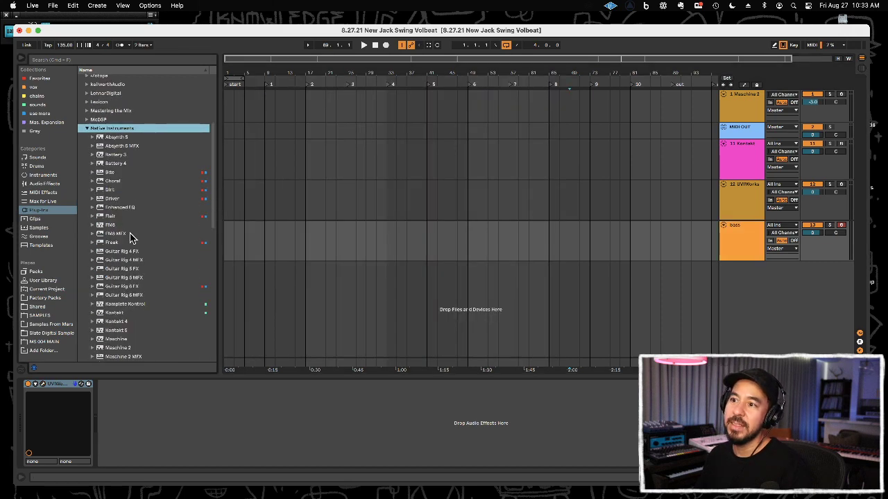
scroll(143, 323, down, 6)
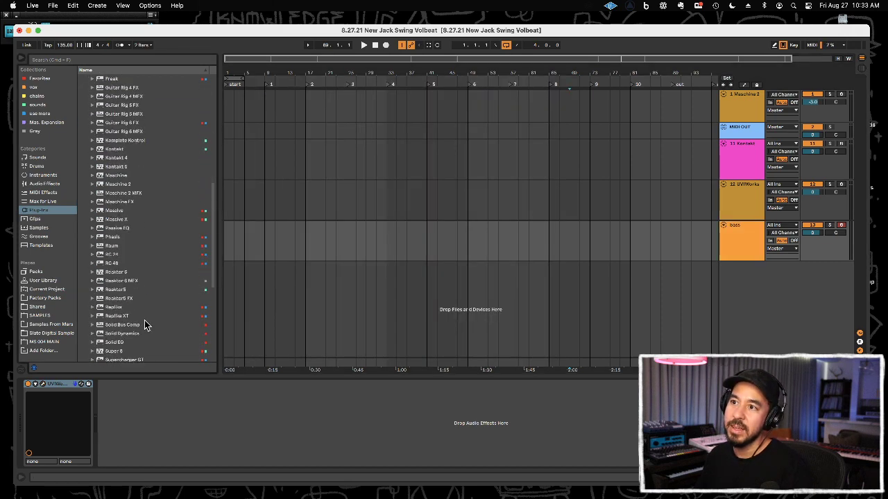
drag(114, 352, 479, 279)
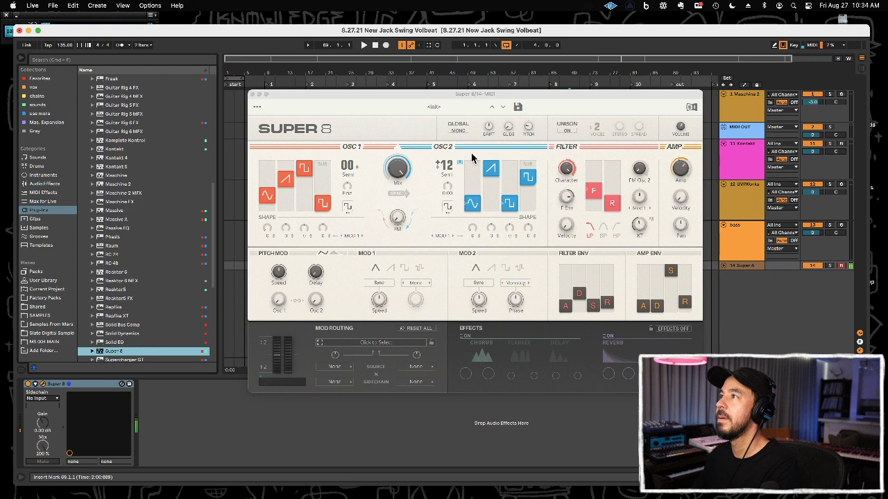
Audition the Super 8 presets of all types from Abracadabra through Abrasive Sync, Abrupt and Action Step to Adverter
click(504, 107)
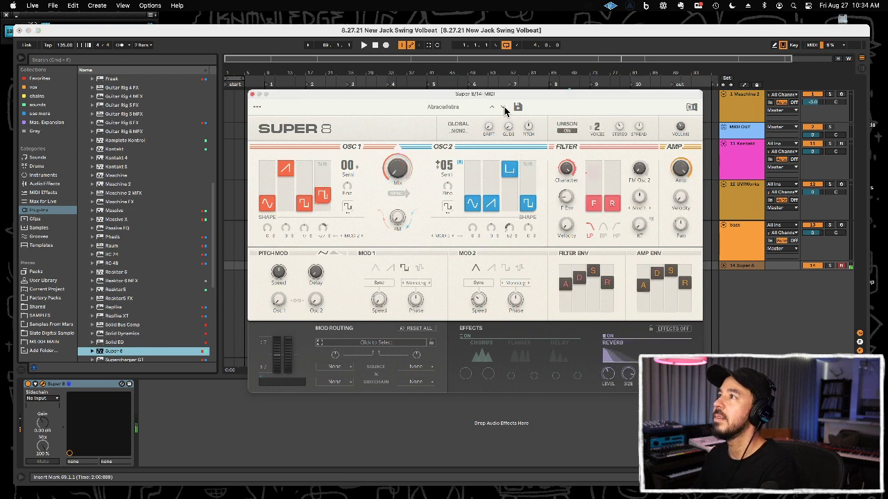
click(504, 107)
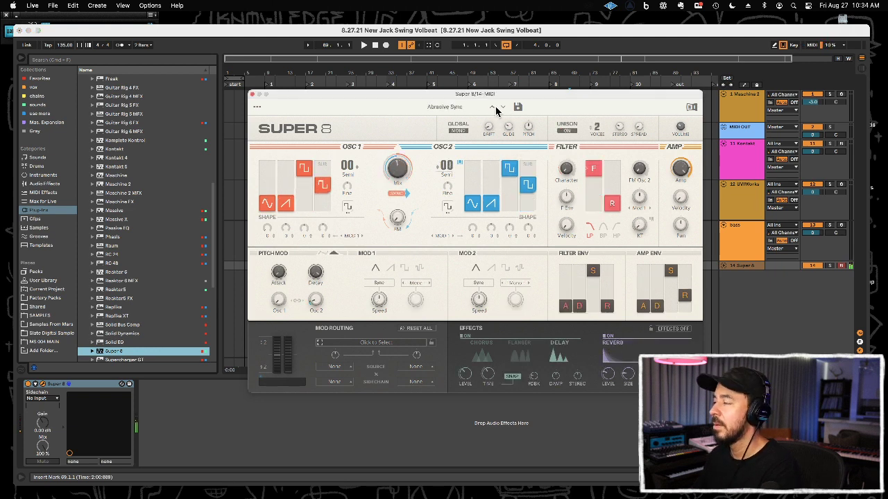
click(493, 107)
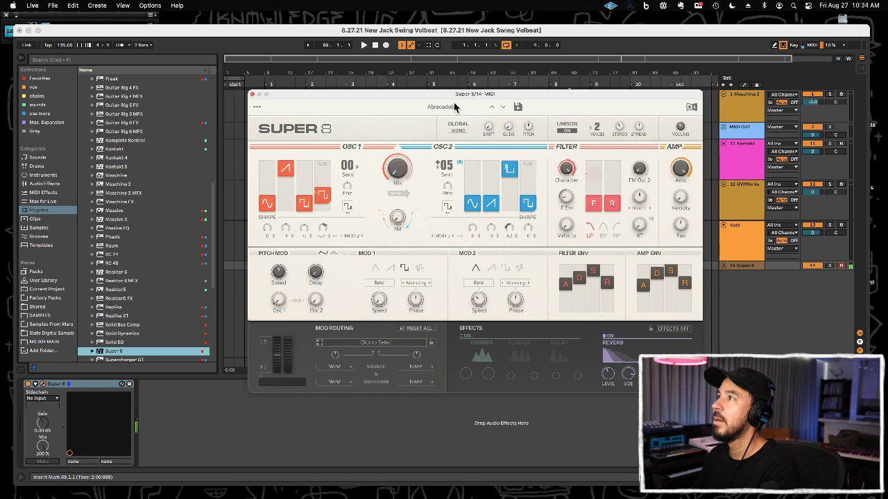
click(503, 107)
click(504, 107)
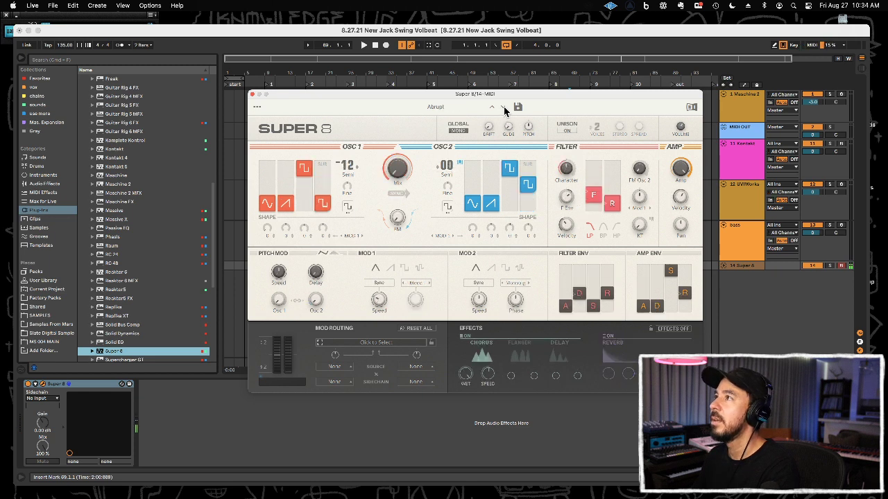
click(504, 107)
click(505, 107)
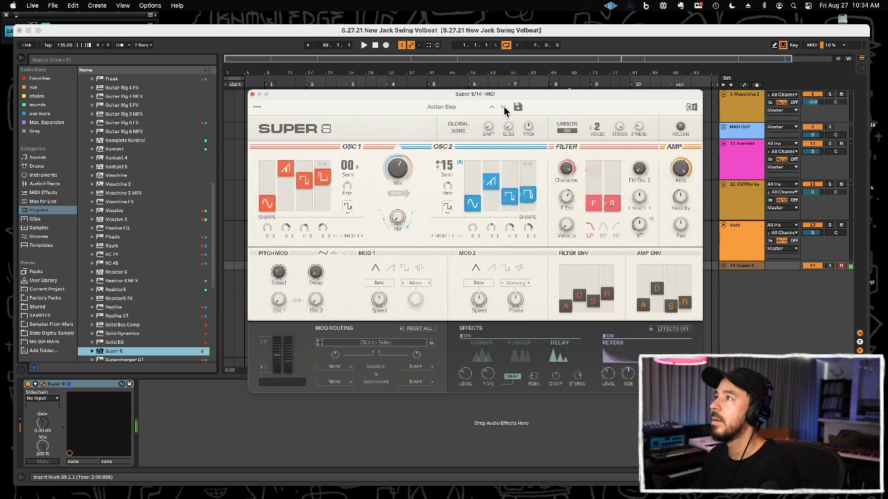
click(505, 108)
Filter the Super 8 presets to the Synth Lead type and load Absolve
click(438, 107)
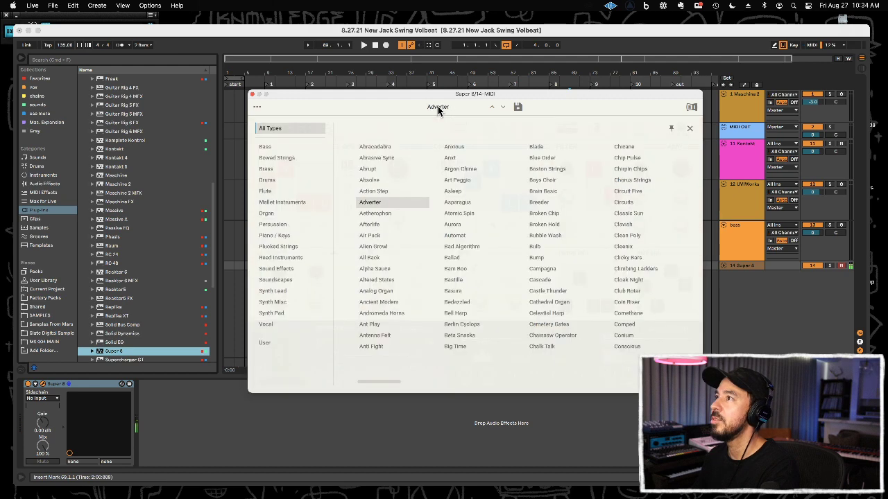
click(278, 292)
double_click(375, 147)
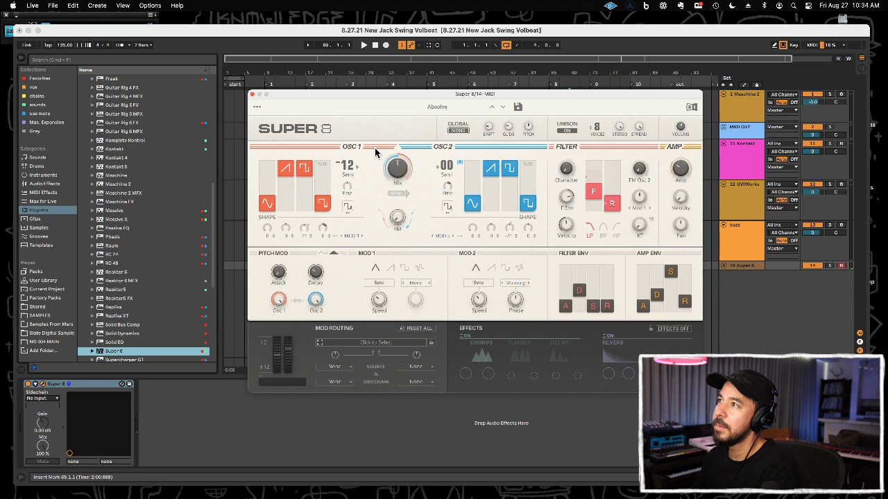
Audition the Synth Lead presets following Absolve, from Action Step through Asparagus to Automat
click(504, 108)
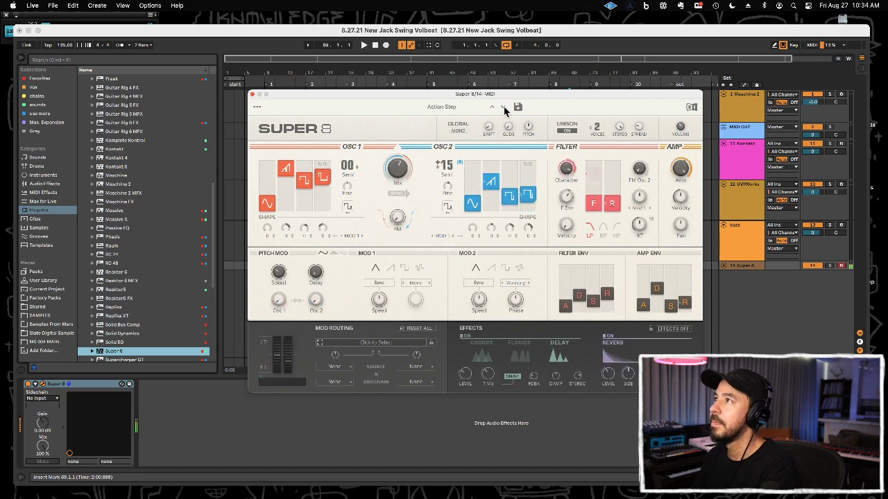
click(504, 108)
click(503, 108)
click(504, 108)
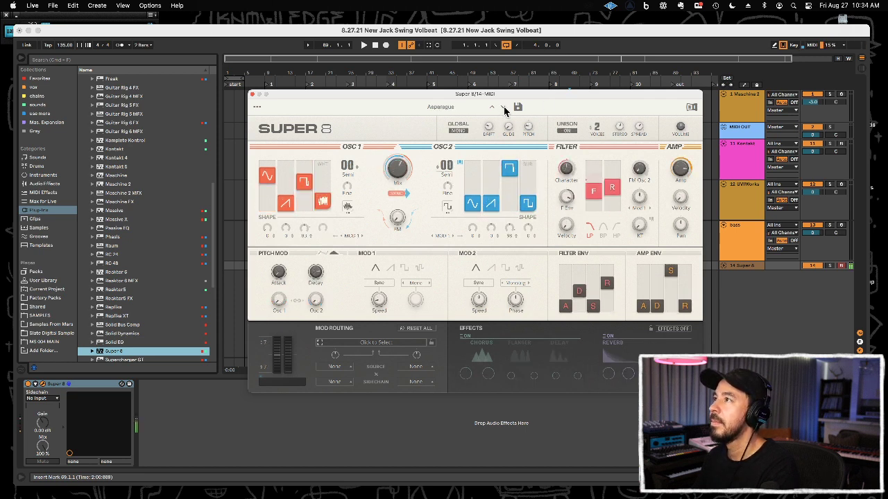
click(504, 107)
click(504, 108)
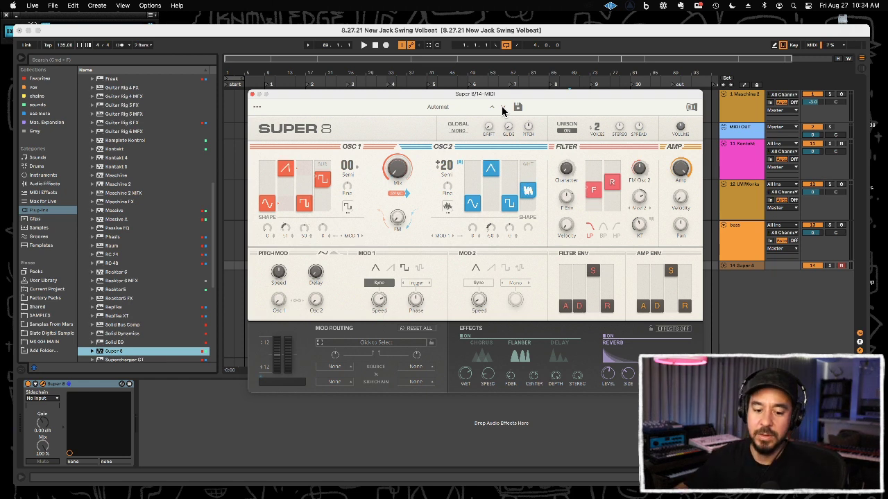
Audition the Synth Lead presets following Automat, from Big Time through Broken Chip and Chip Pulse to Classic Sun, and close Super 8
click(503, 108)
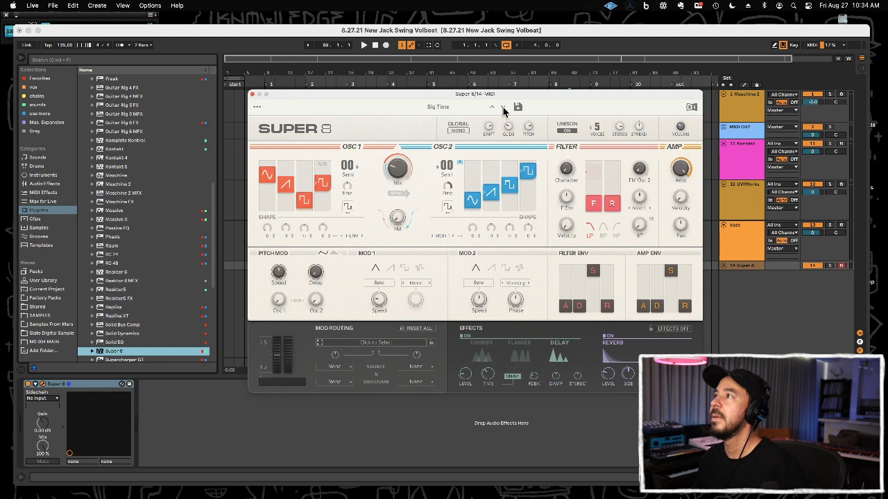
click(503, 107)
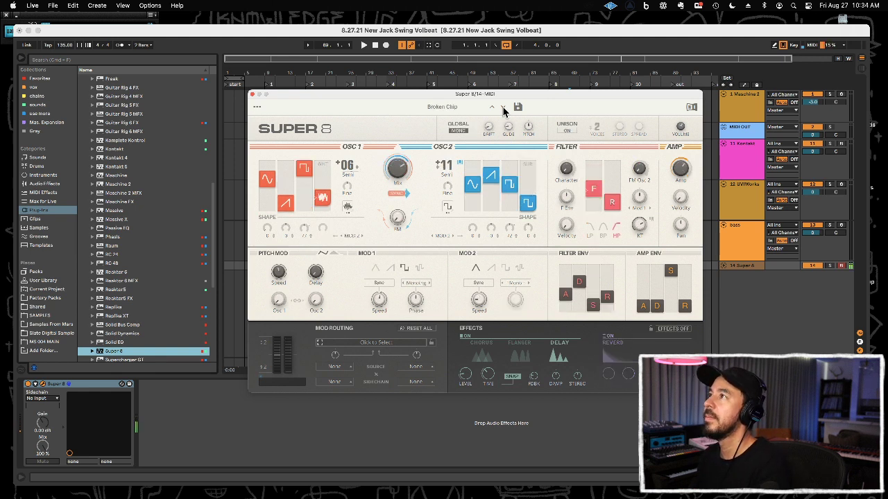
click(503, 108)
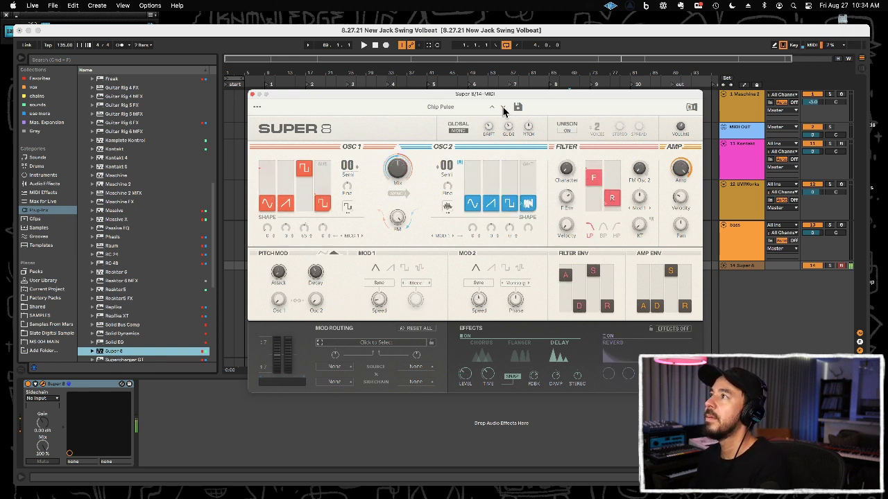
click(503, 107)
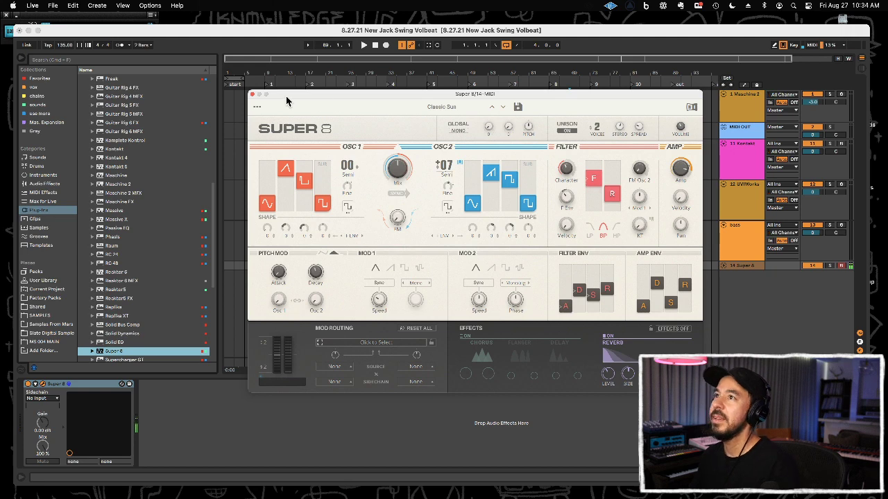
click(253, 94)
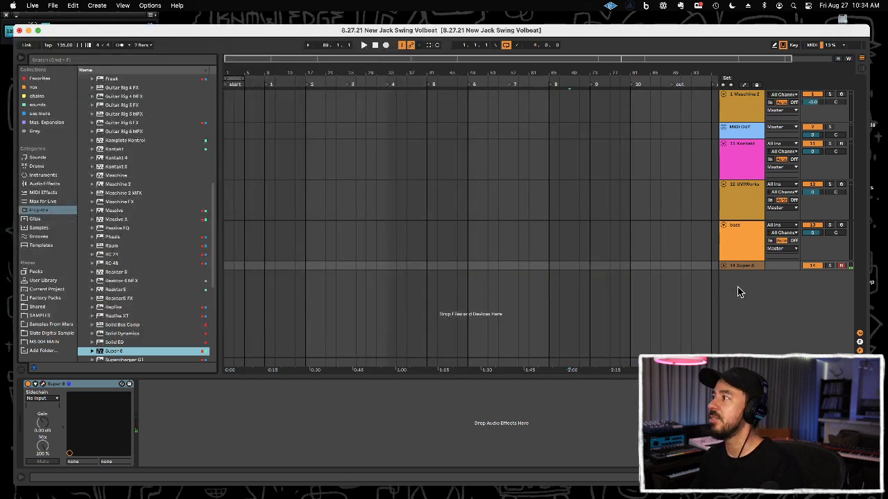
Enlarge the Super 8 track in the arrangement and delete the Super 8 instrument from it
drag(738, 269, 736, 299)
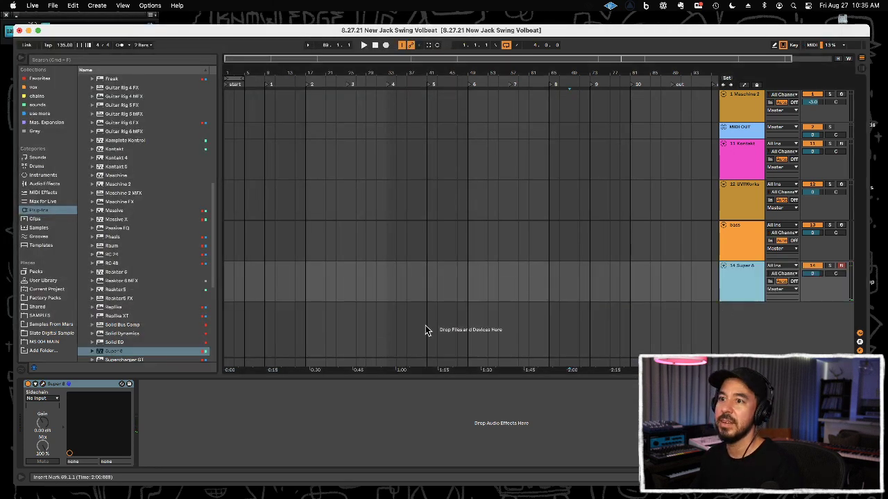
click(85, 385)
key(Delete)
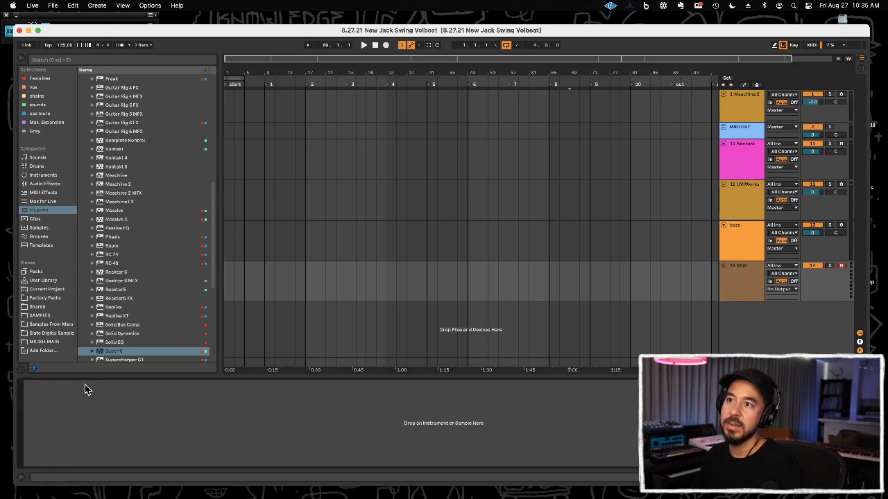
Add Kontakt to the emptied MIDI track and load Analog Dreams.nki from the Analog Dreams library
drag(117, 150, 135, 407)
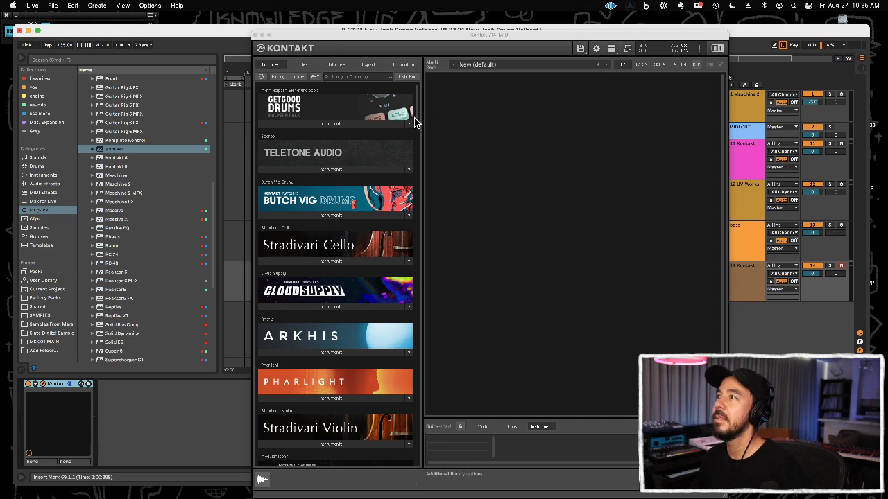
scroll(418, 132, down, 15)
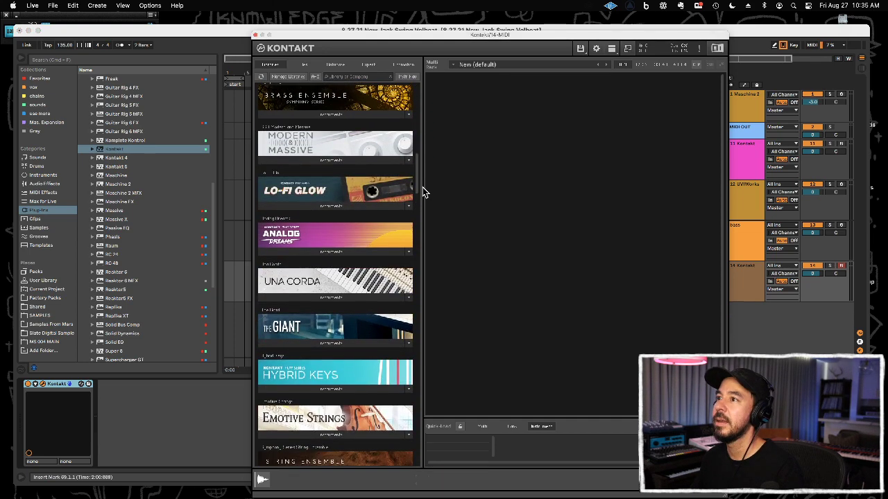
click(335, 253)
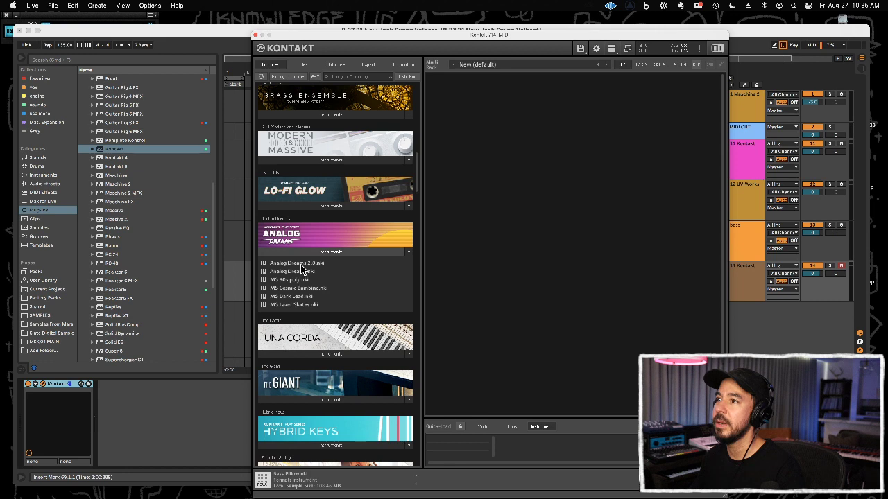
drag(300, 272, 549, 192)
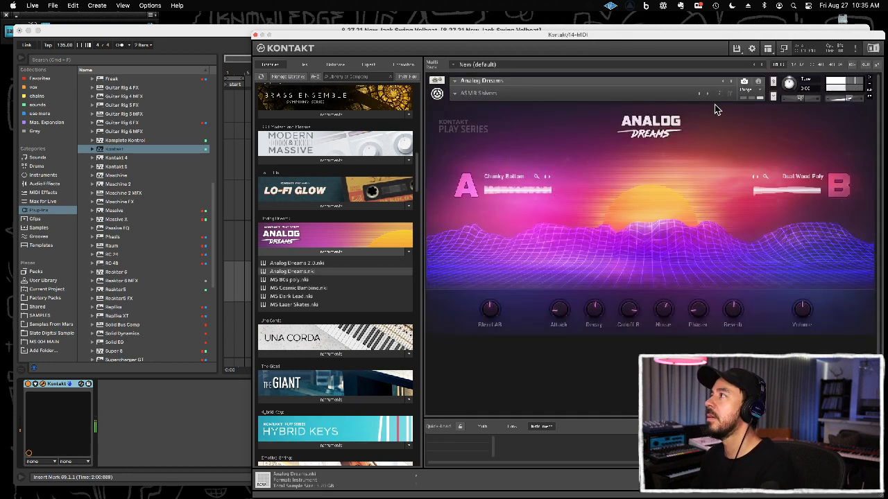
Audition the Analog Dreams snapshots from Caverna Magica through Cosmic Bambino, Fundamental, Infinity Pool and Locked Chord to Poke in the Far
click(707, 95)
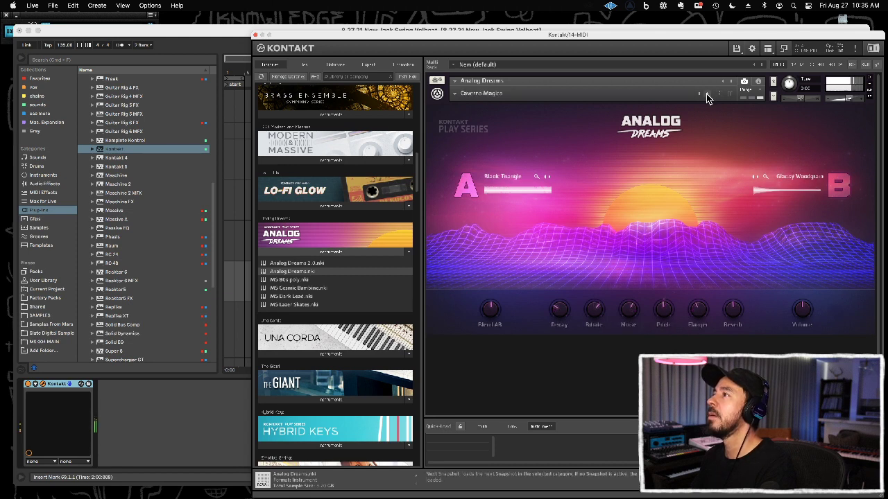
click(706, 93)
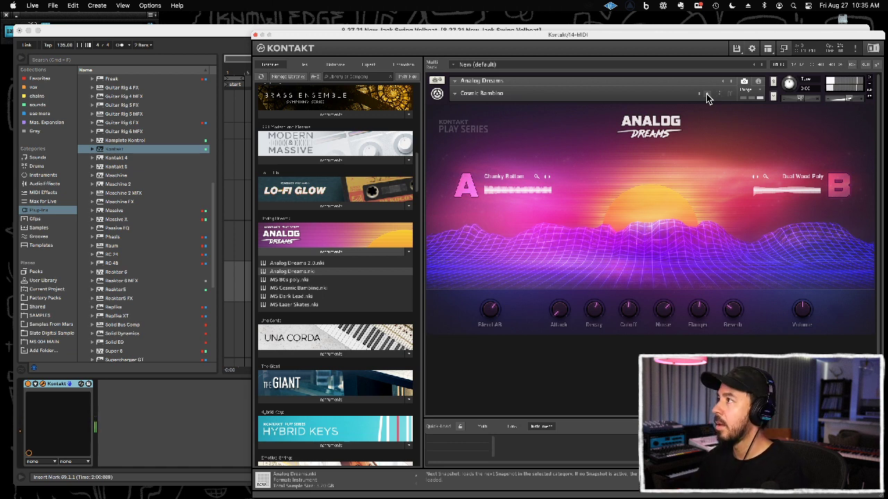
click(706, 93)
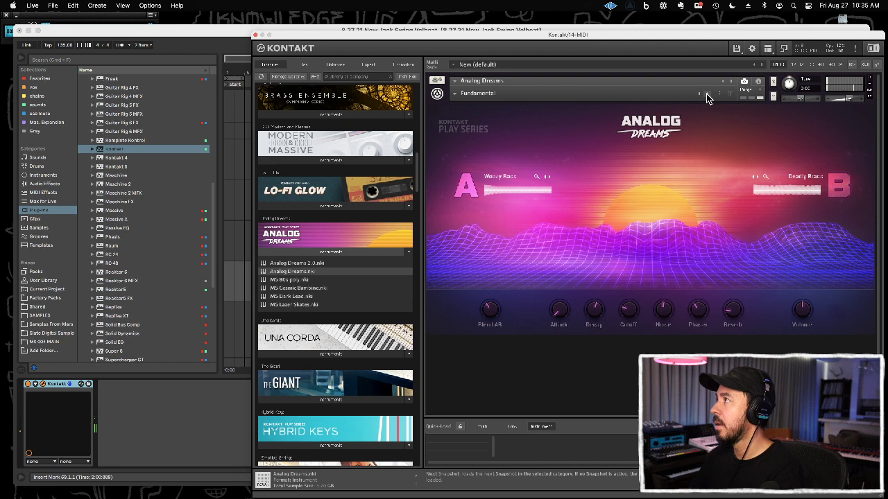
click(707, 94)
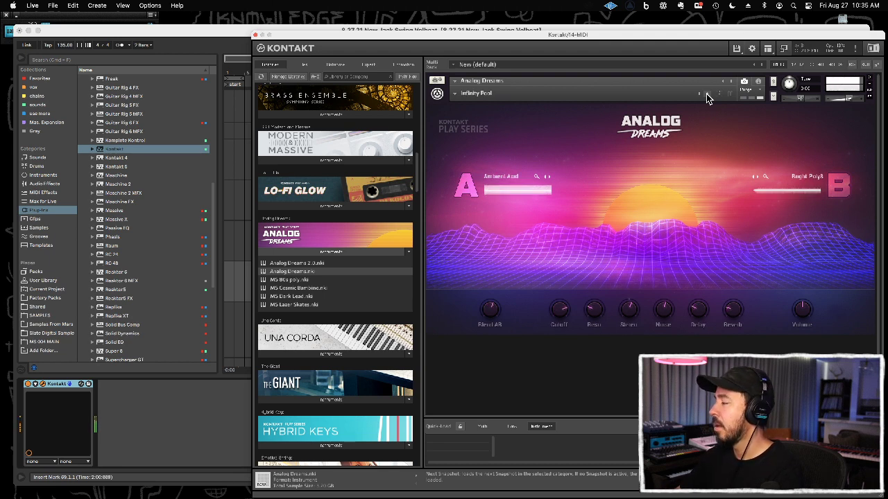
click(706, 94)
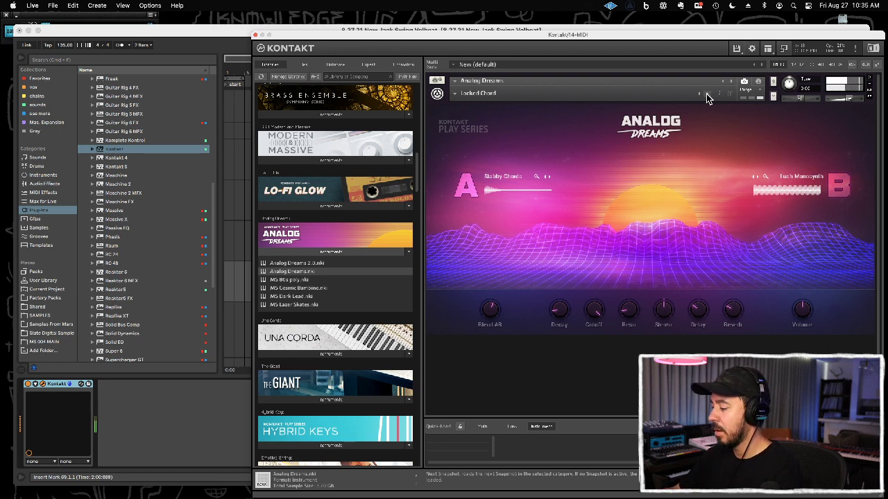
click(706, 93)
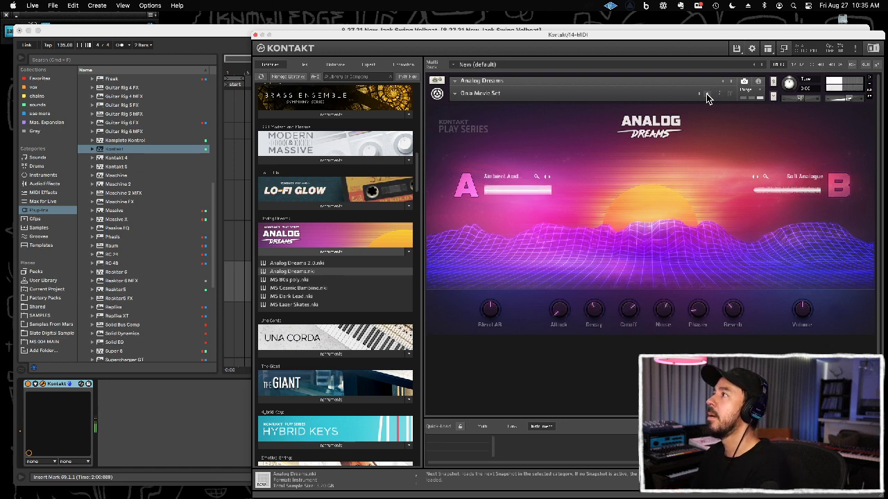
click(706, 94)
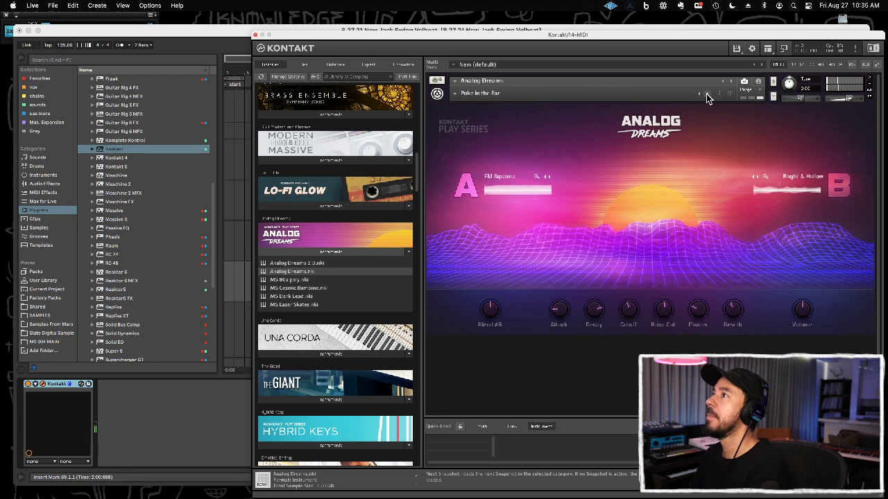
Load the factory Leads snapshot Amper Lead in Analog Dreams and turn its Delay and Reverb all the way down
click(485, 97)
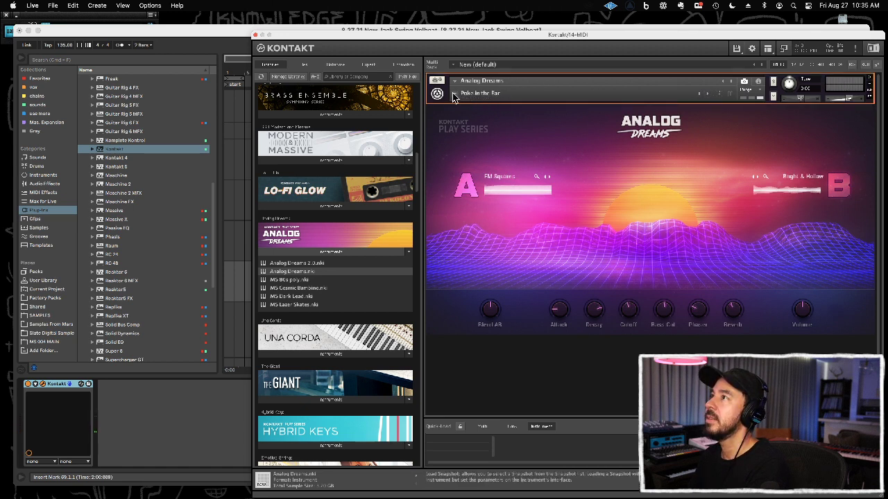
click(457, 94)
mouse_move(459, 103)
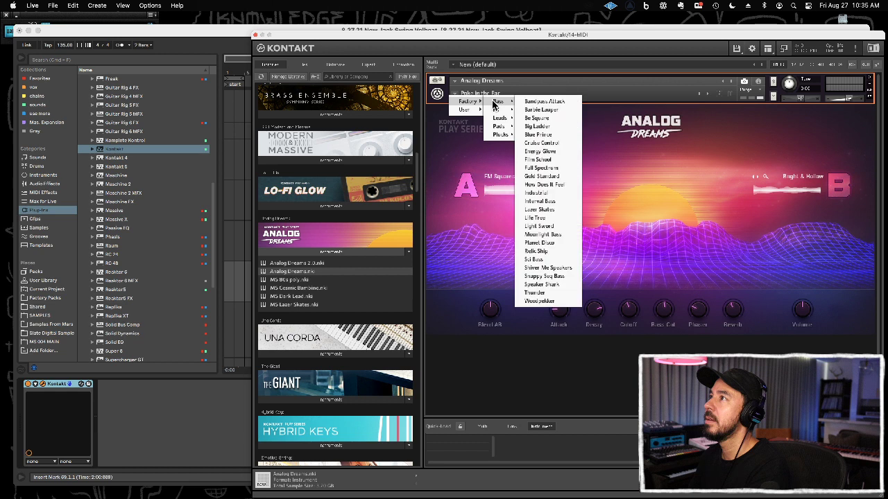
mouse_move(501, 122)
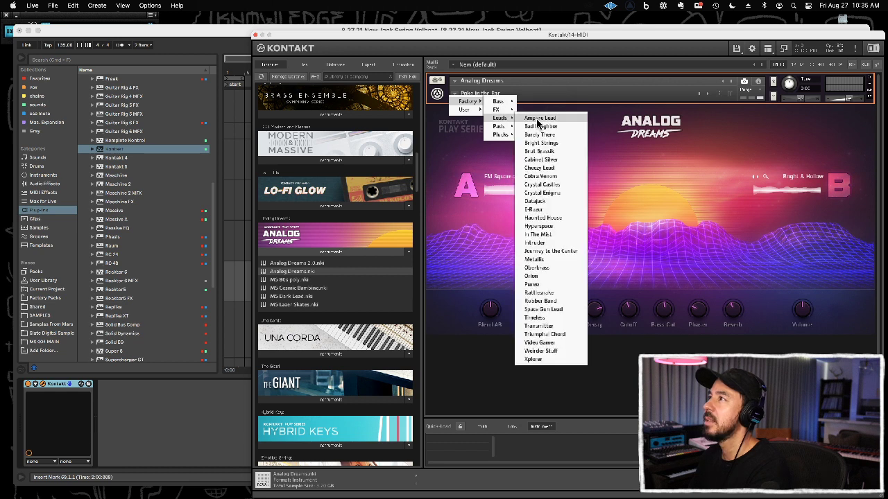
click(536, 117)
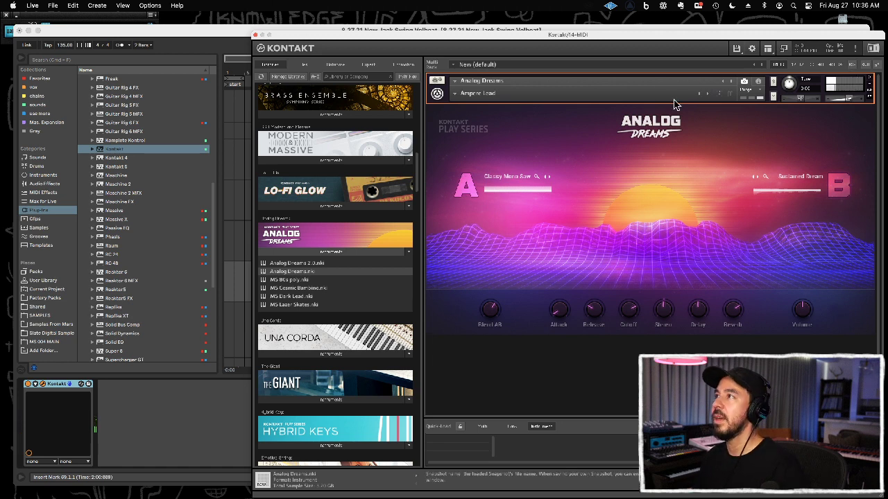
drag(698, 307, 734, 331)
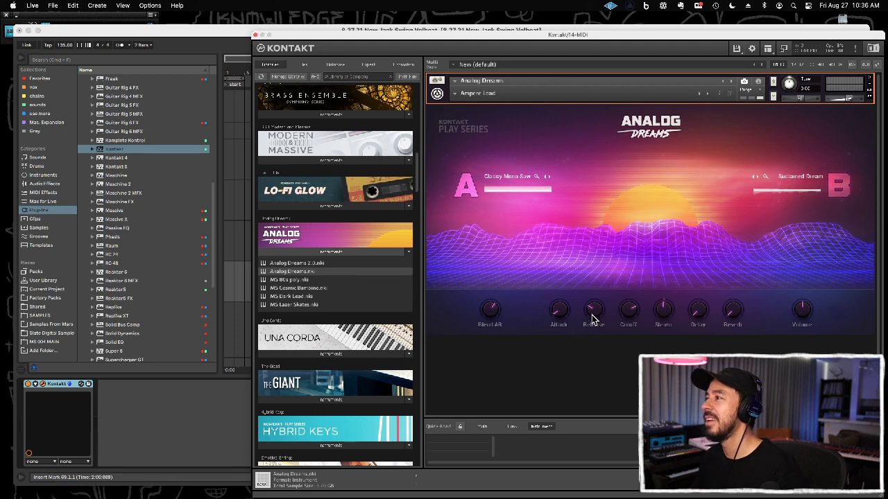
Close the Kontakt window and rename its track as lead 1
click(256, 36)
click(750, 276)
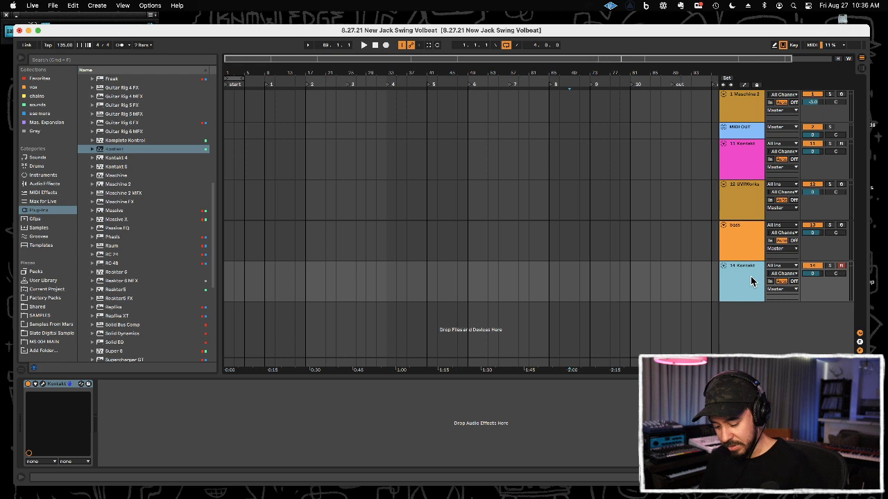
key(super+r)
text(lead)
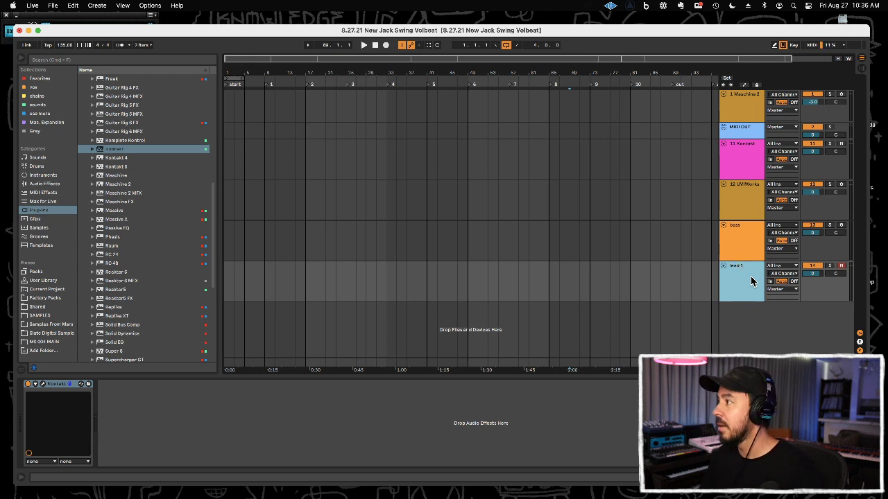
Duplicate the lead 1 track and switch the copy's Analog Dreams past Bad Neighbor to the Barely There snapshot
key(super+d)
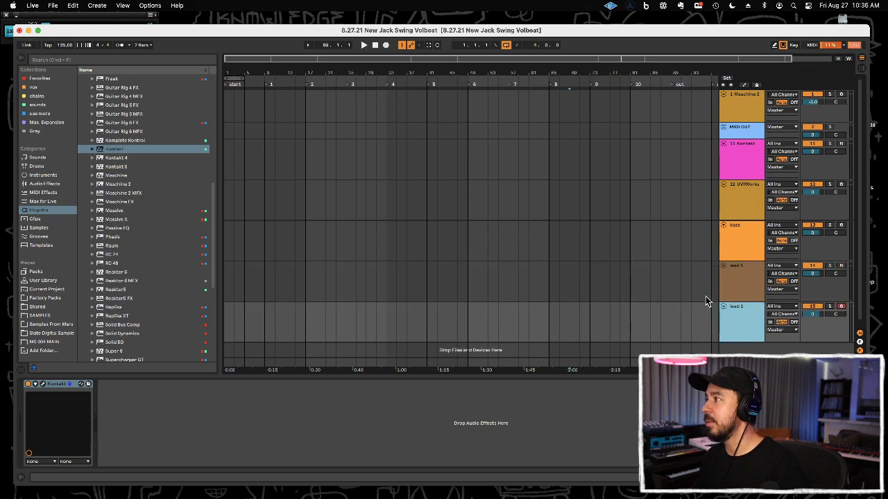
click(43, 385)
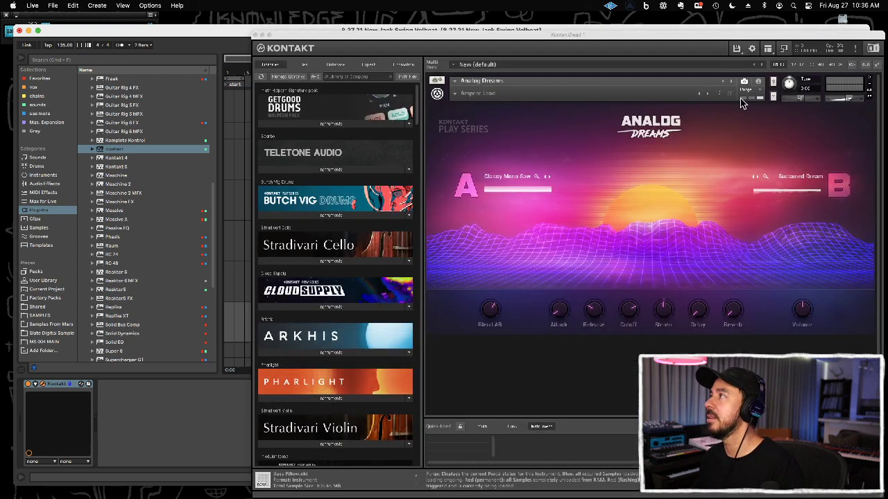
click(708, 93)
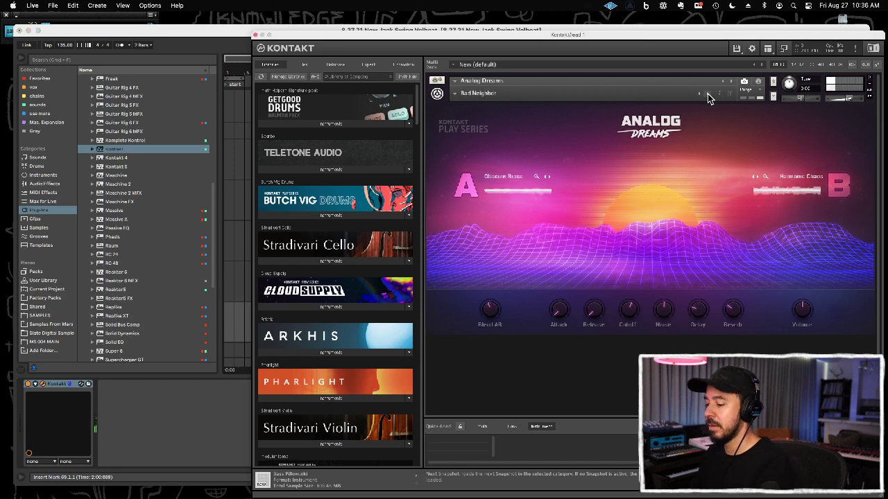
click(707, 94)
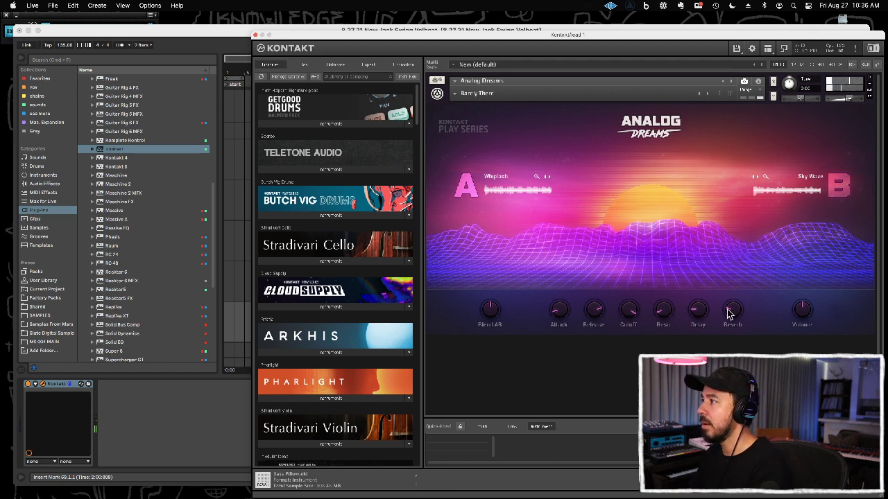
Turn Barely There's Delay and Reverb all the way down, shorten its Release, raise its Attack slightly, and close Kontakt
mouse_move(732, 312)
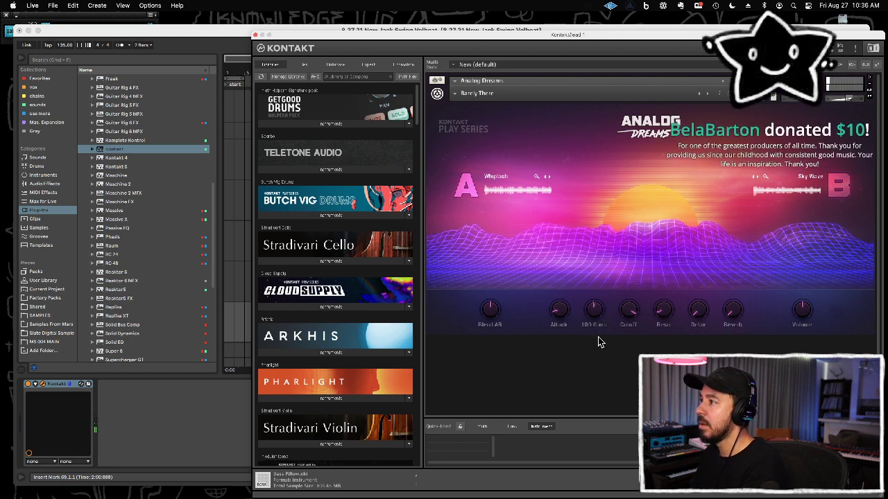
drag(595, 310, 593, 299)
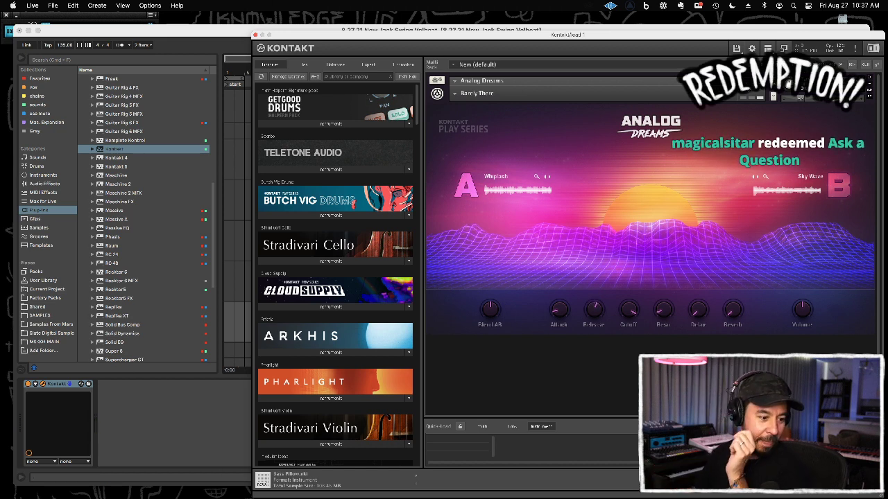
key(super+alt+p)
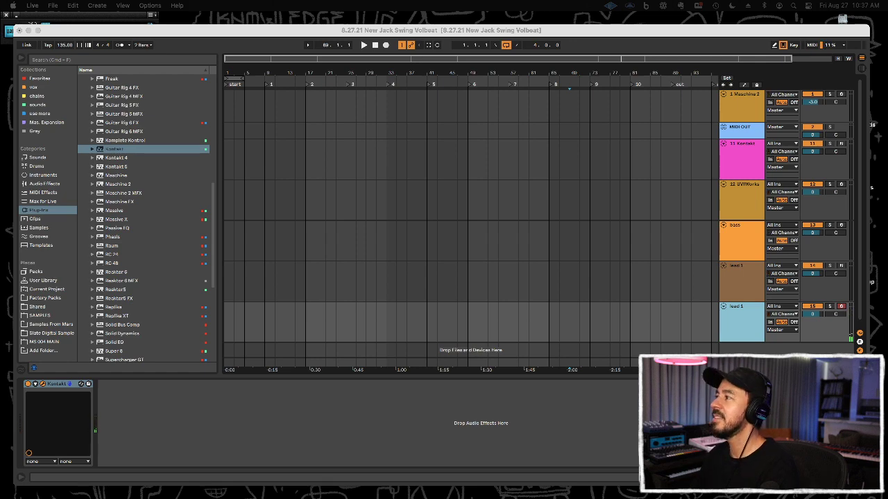
click(720, 312)
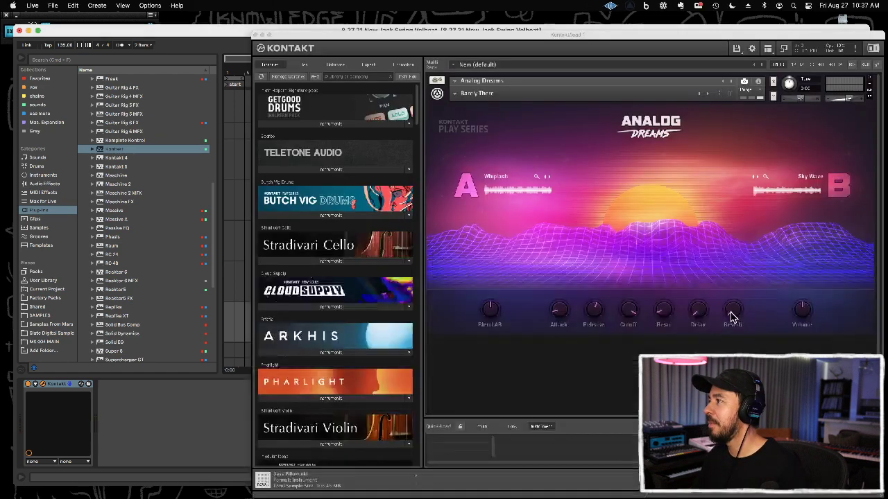
drag(559, 305, 606, 322)
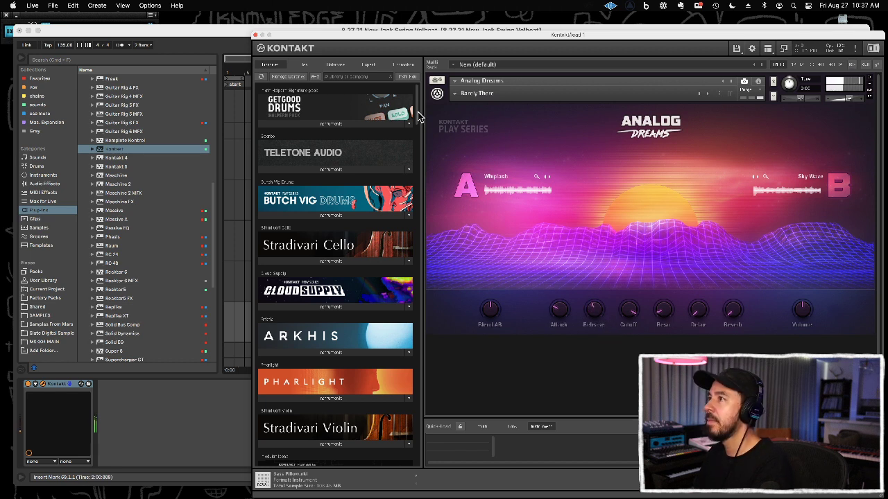
click(255, 34)
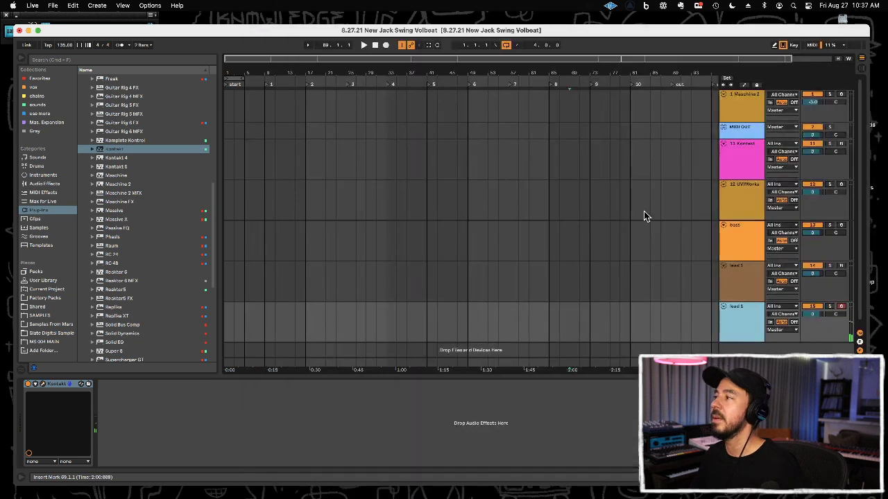
Rename the duplicated lead 1 track at the end of the track list as lead 2
click(737, 328)
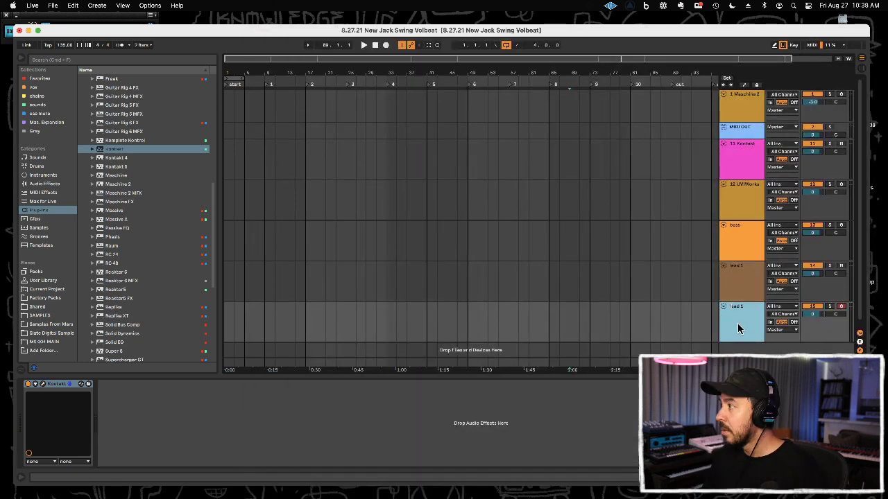
key(super+r)
text(lead 2)
key(Return)
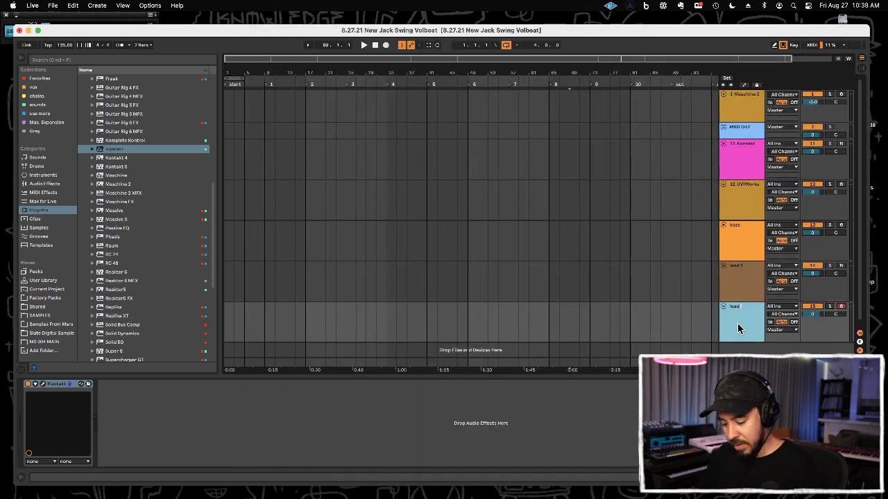
Duplicate the 12 UVIWorks track and open the copy's UVI Workstation instrument
click(742, 203)
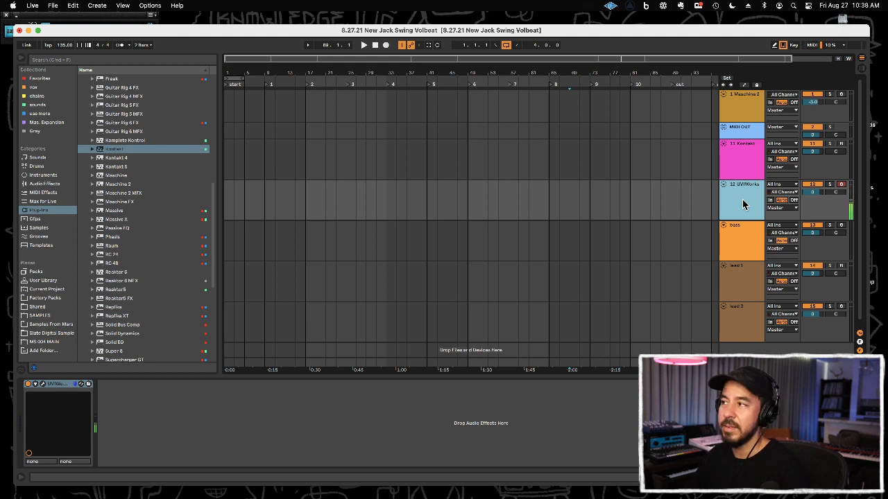
key(super+d)
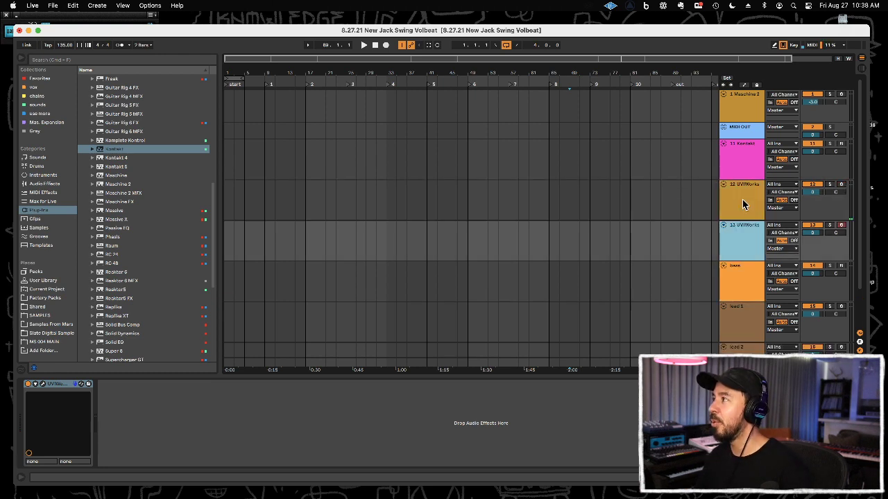
click(43, 384)
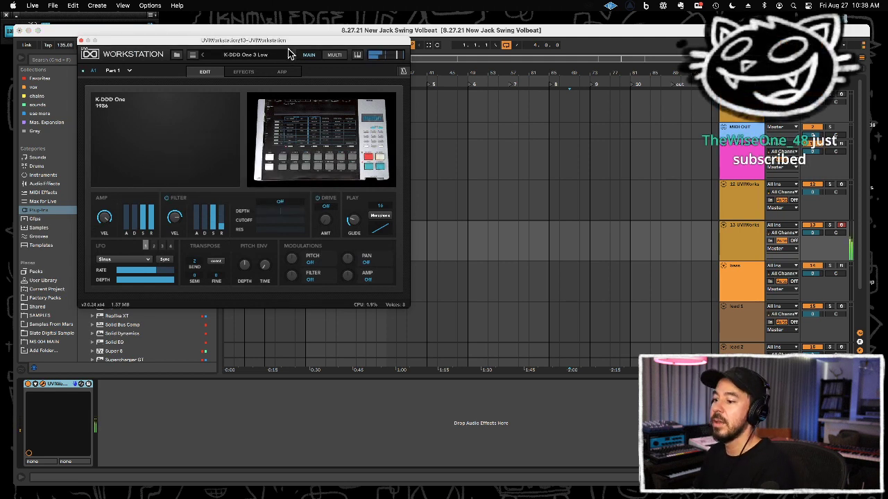
Step the duplicated instrument forward through the K-DDD One presets to K-MR Sixteen
click(288, 55)
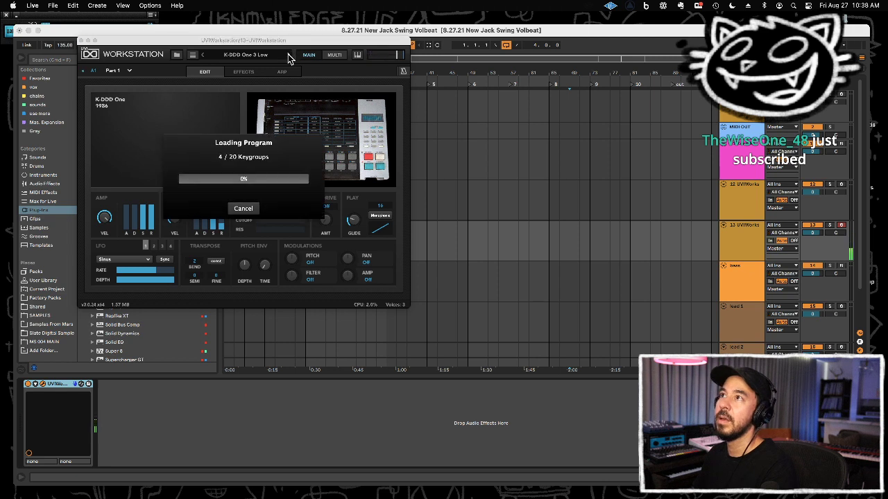
click(288, 55)
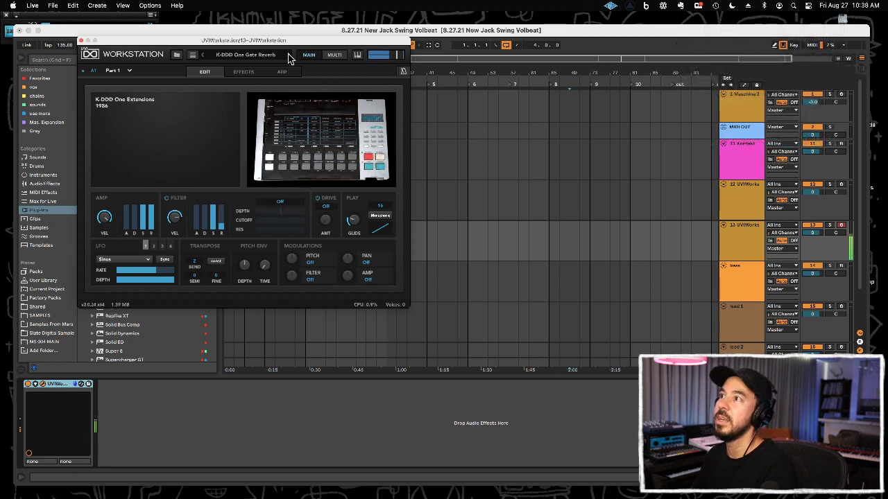
click(289, 56)
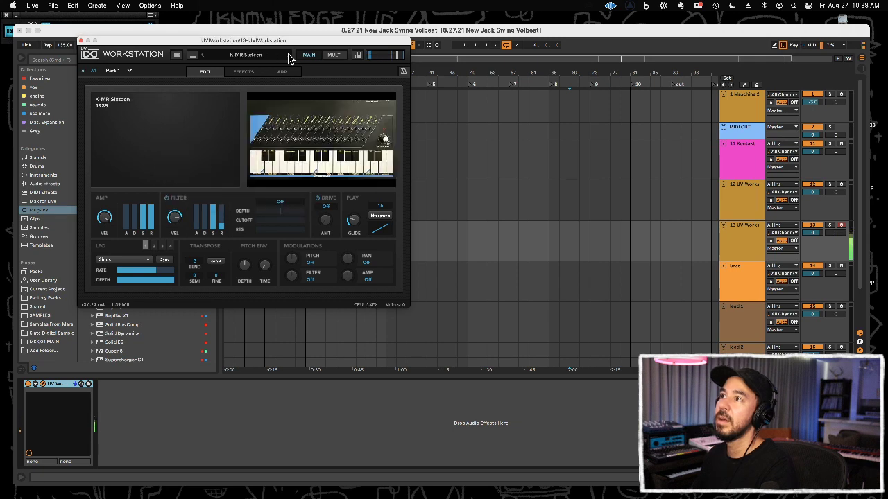
Browse to the Digital Synsations soundbank and load the first DS1 Bell preset, Bell Air
click(235, 57)
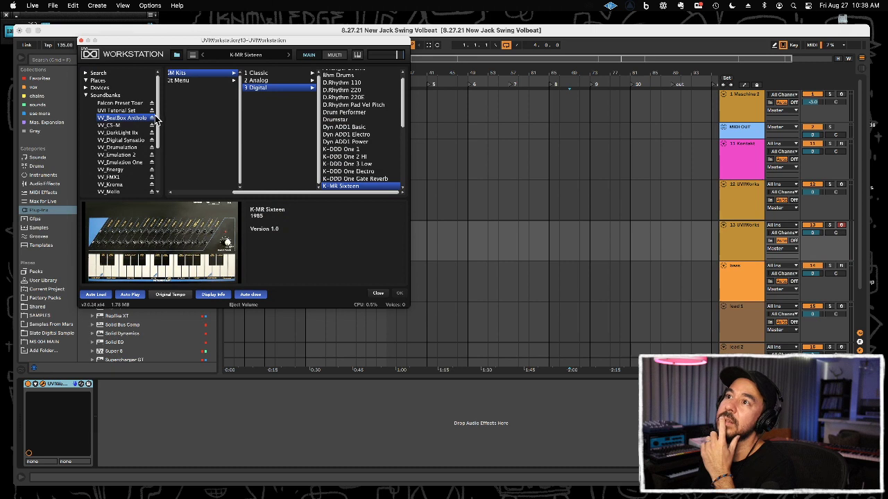
scroll(158, 119, up, 2)
scroll(158, 121, down, 2)
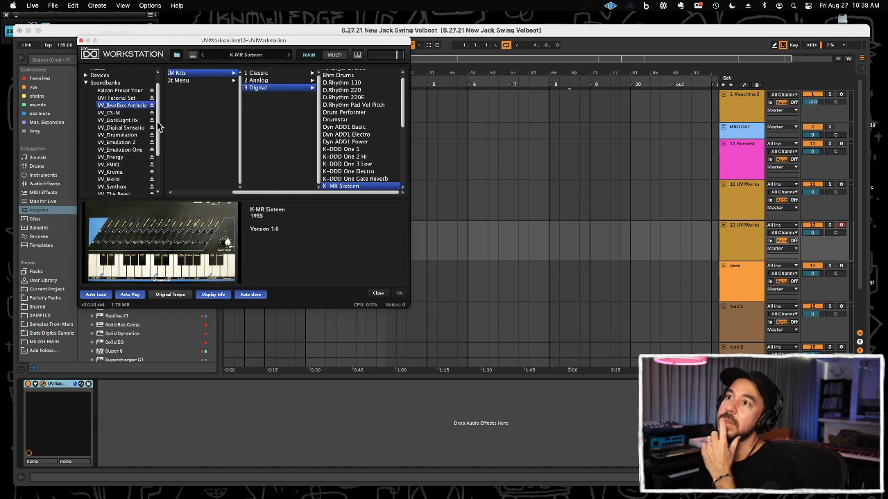
click(130, 128)
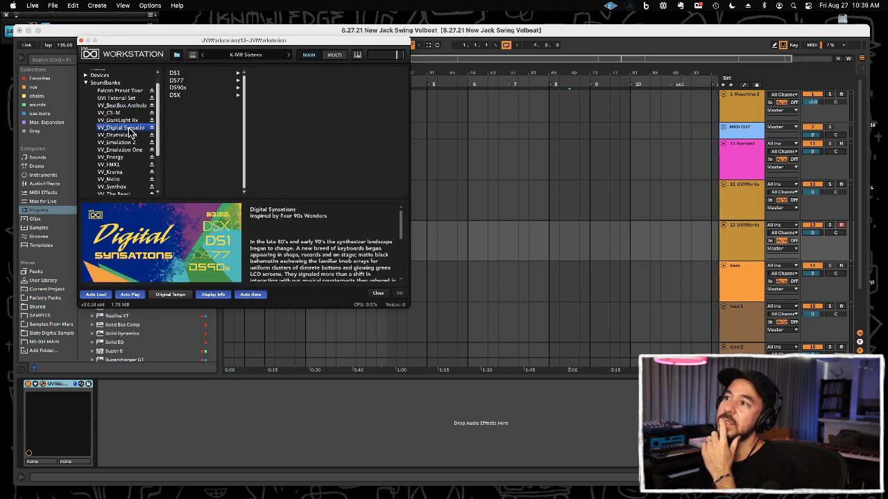
click(192, 74)
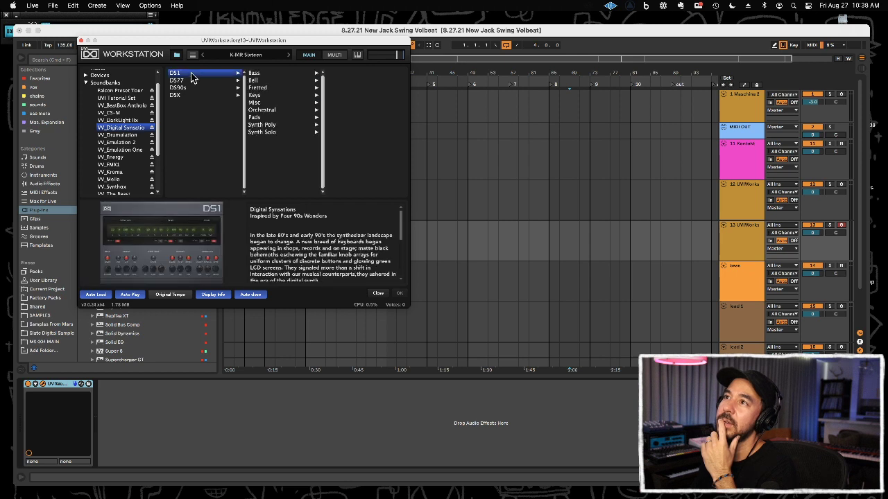
click(276, 74)
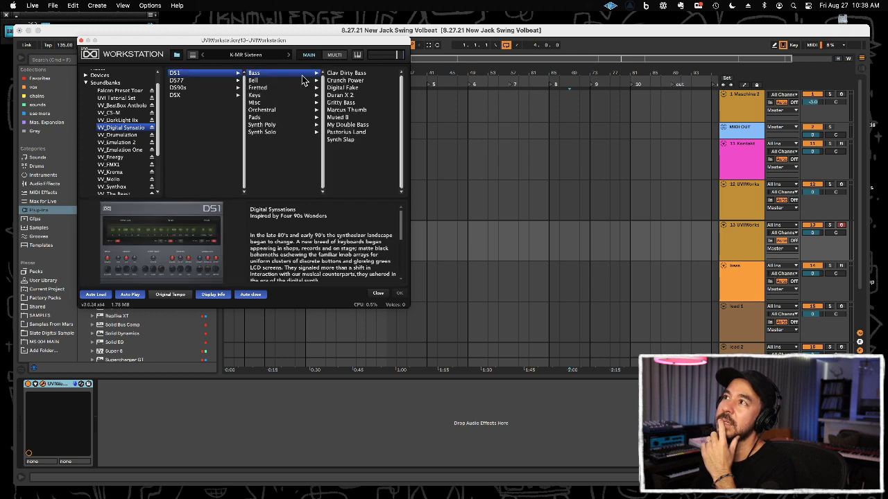
click(285, 80)
double_click(340, 73)
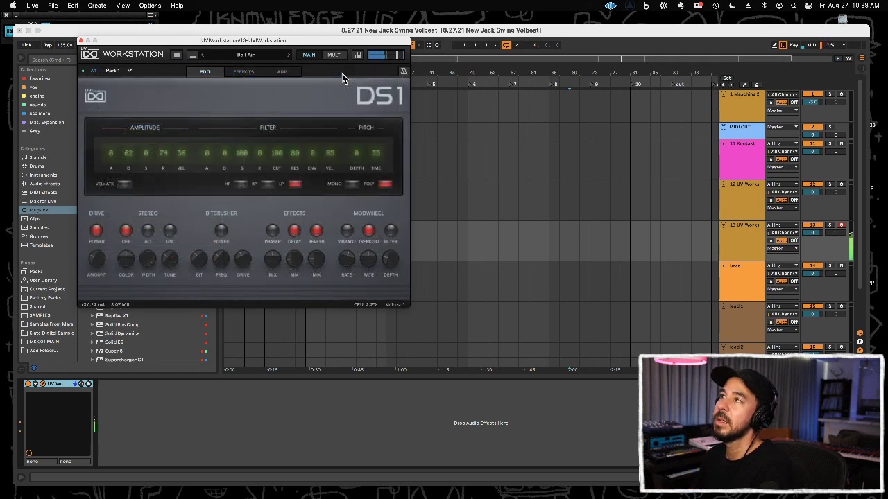
Audition the following DS1 Bell presets up to Church Bells, then try Double Guitar from the Fretted category
click(289, 55)
click(289, 56)
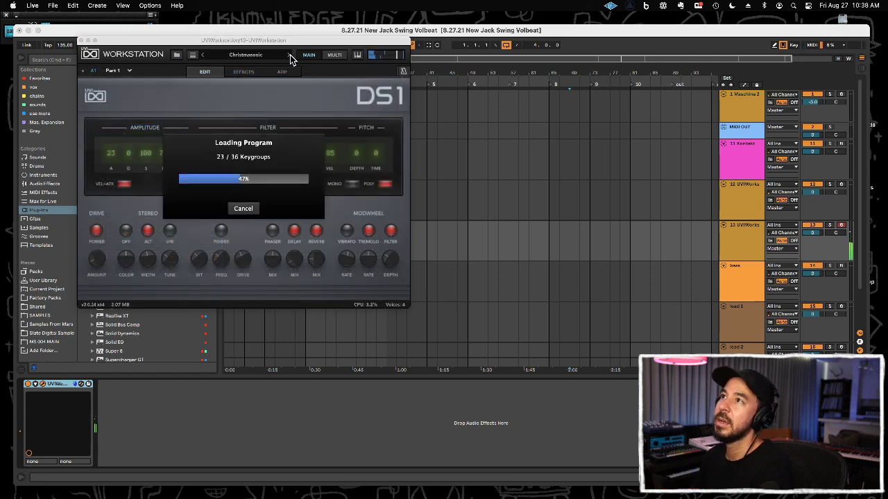
click(254, 57)
click(255, 88)
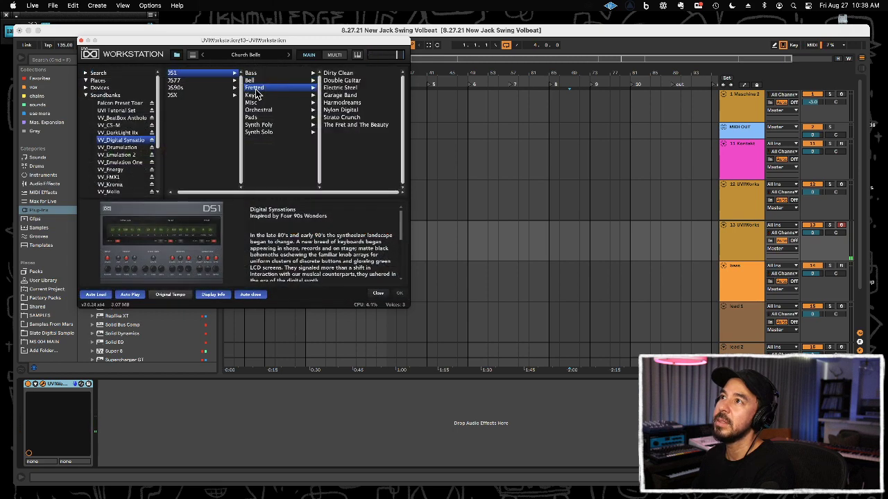
click(344, 79)
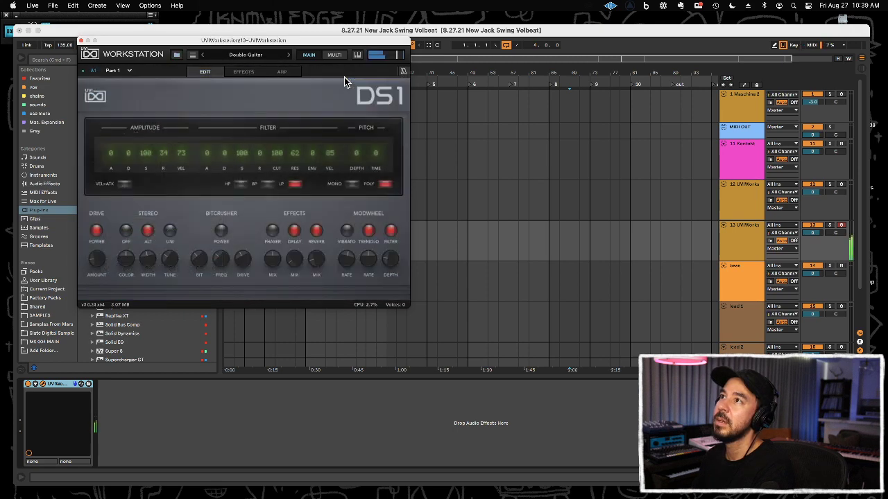
Load DraculorgAn from the DS1 Keys category and audition the presets that follow up to Hybrid Keys
click(258, 57)
click(255, 95)
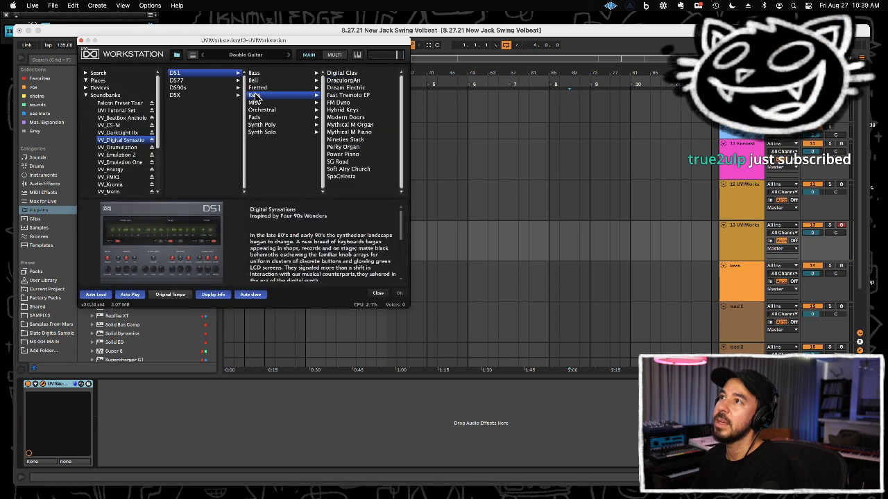
click(344, 81)
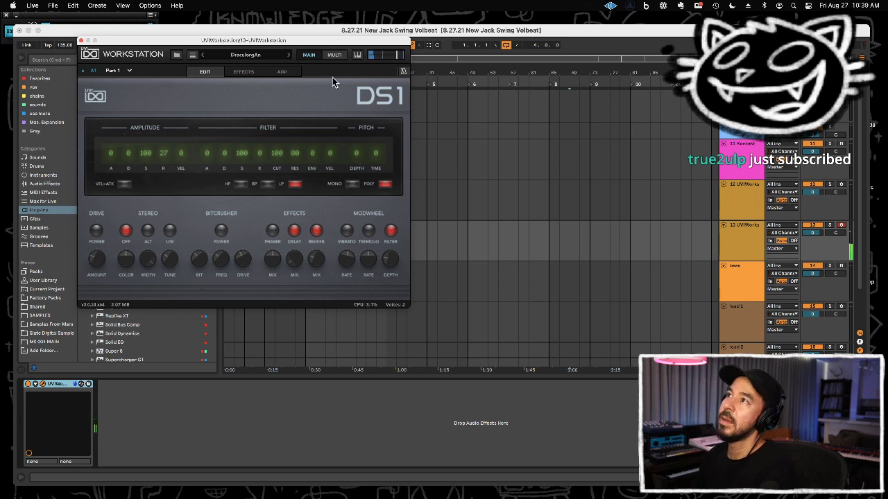
click(288, 55)
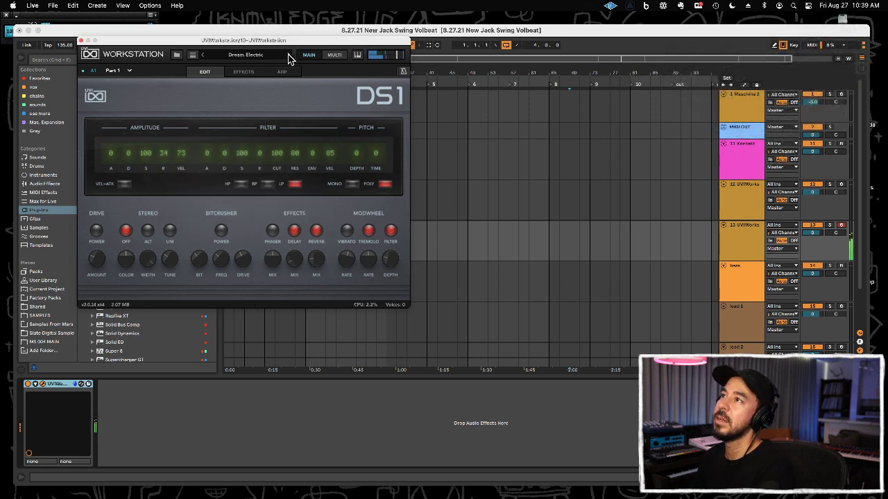
click(288, 54)
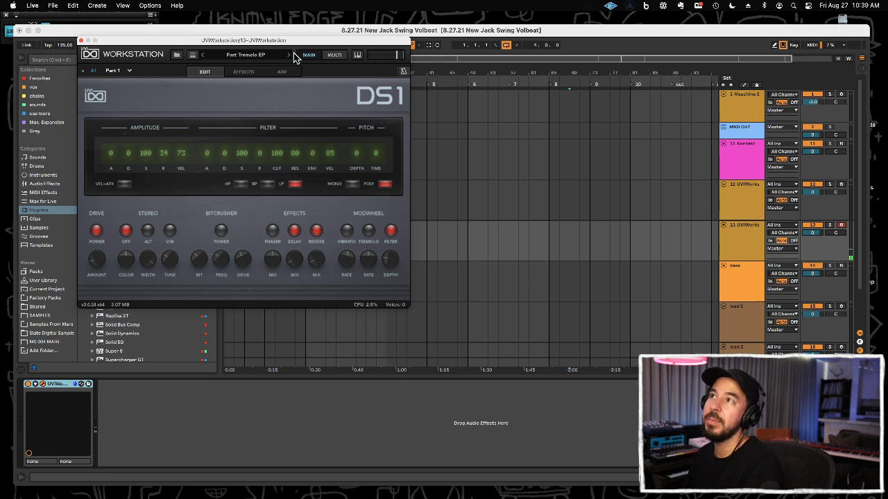
click(290, 56)
click(290, 55)
Load Baroque Harpsi from the DS1 Orchestral category and audition the presets that follow up to Large Choir 1
click(259, 55)
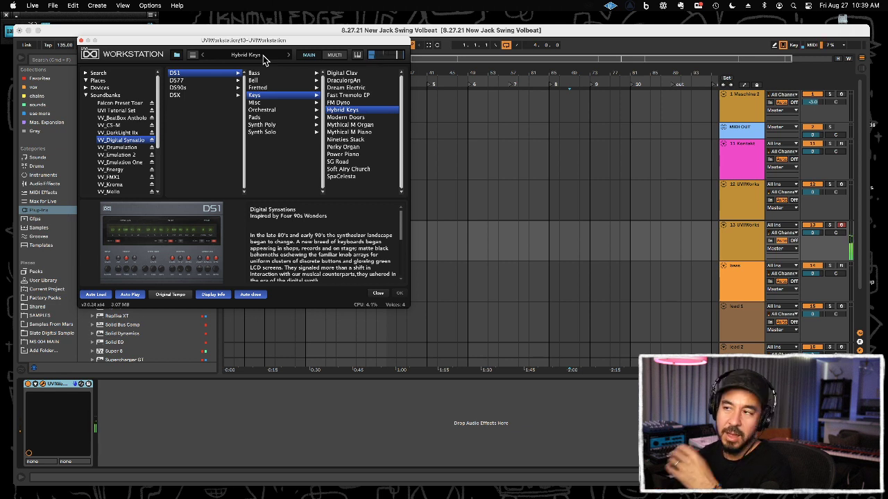
click(270, 103)
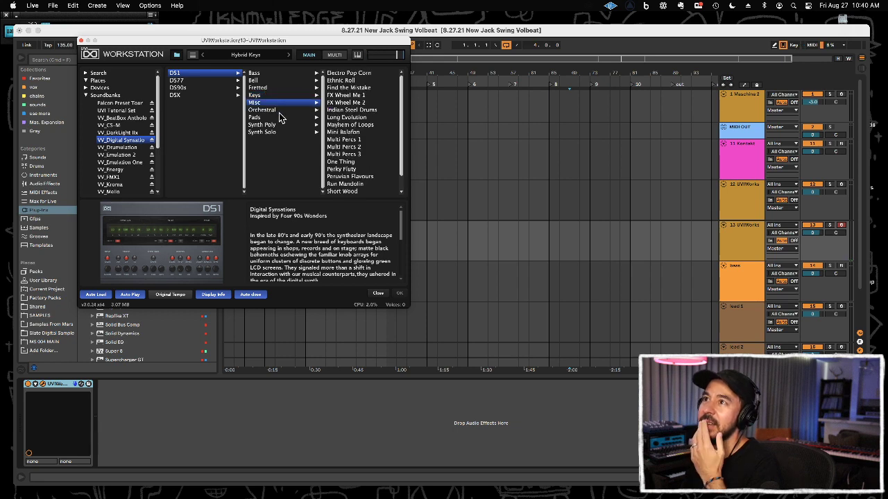
click(281, 110)
click(344, 74)
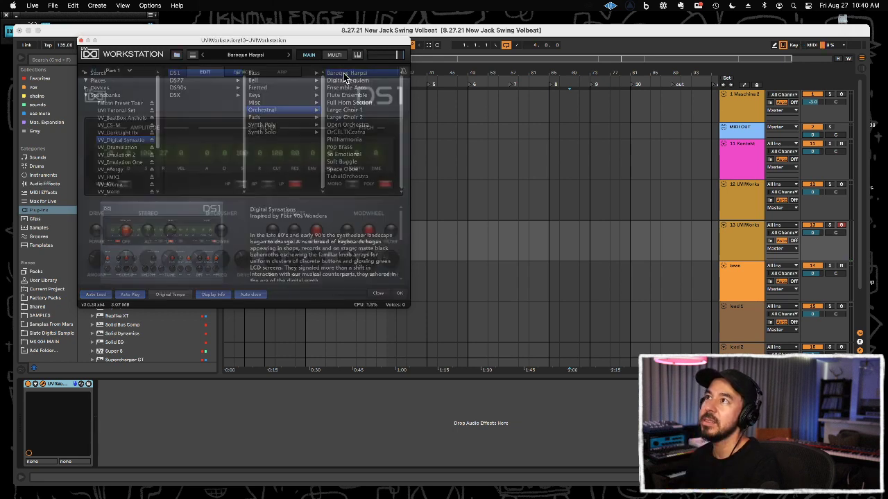
click(288, 56)
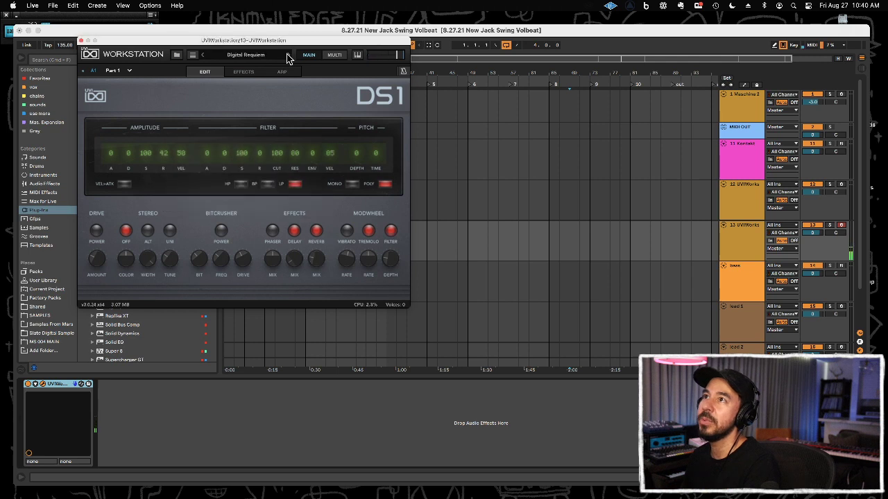
click(288, 55)
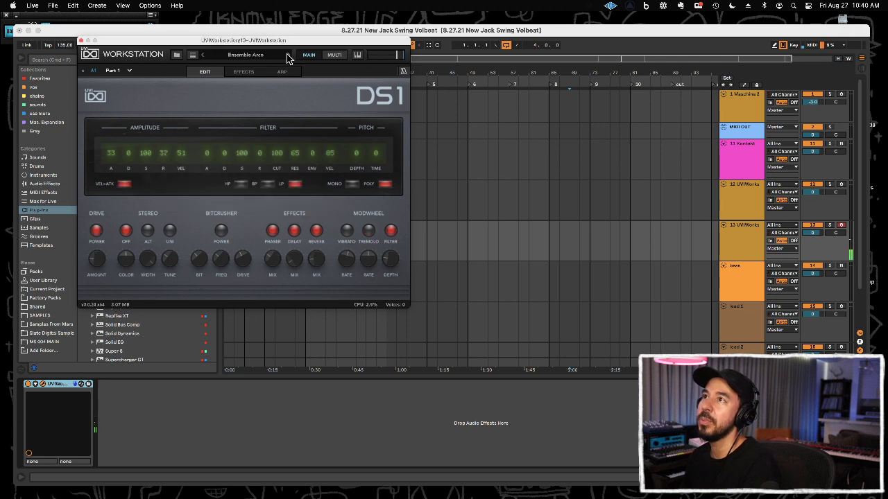
click(287, 55)
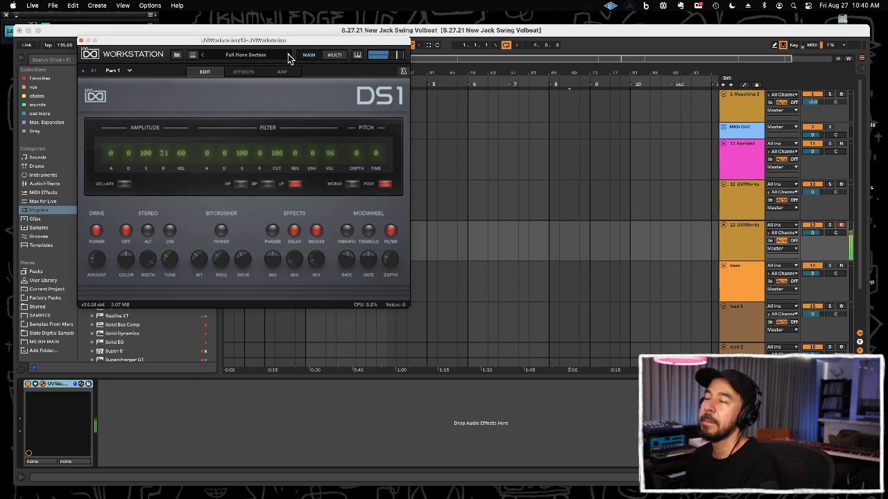
click(288, 56)
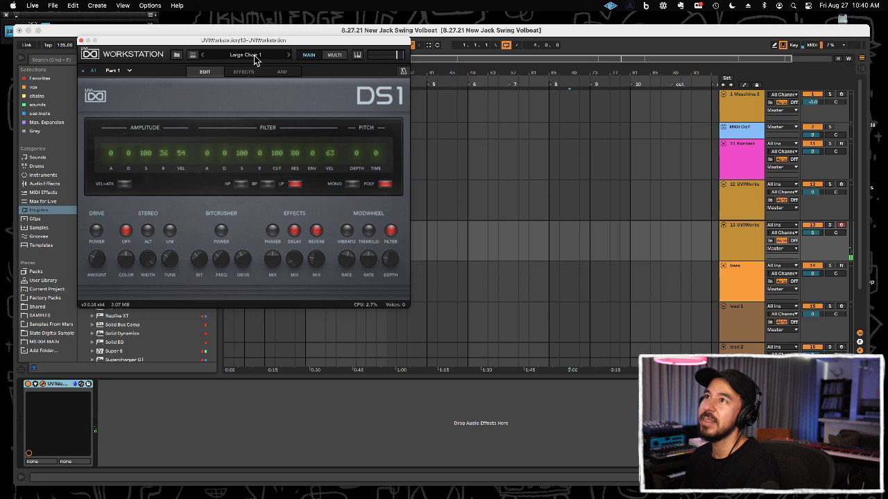
Audition Digital Fretted and DupStep Vox from the DS1 Synth Poly category, then load Harsh Digital String
click(255, 57)
click(277, 125)
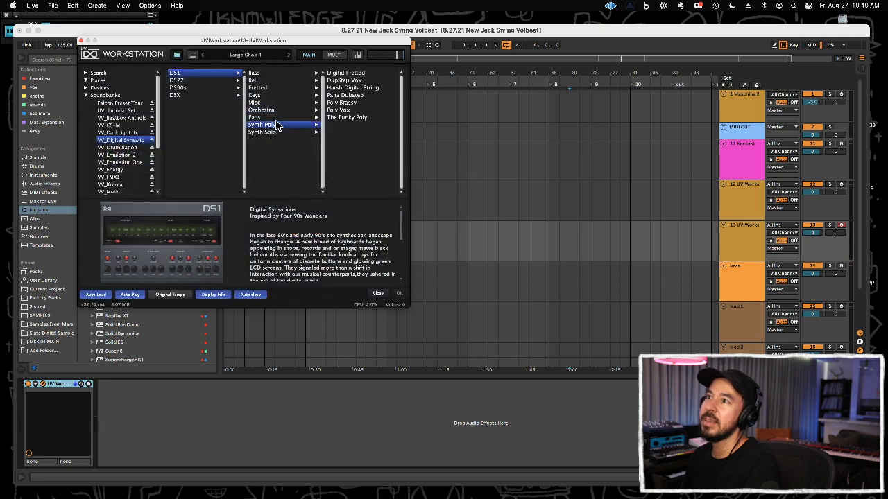
click(345, 73)
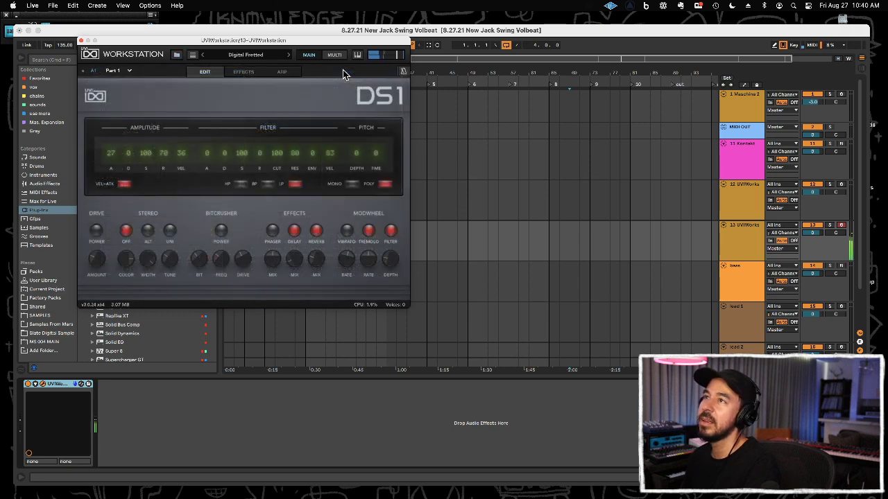
click(288, 55)
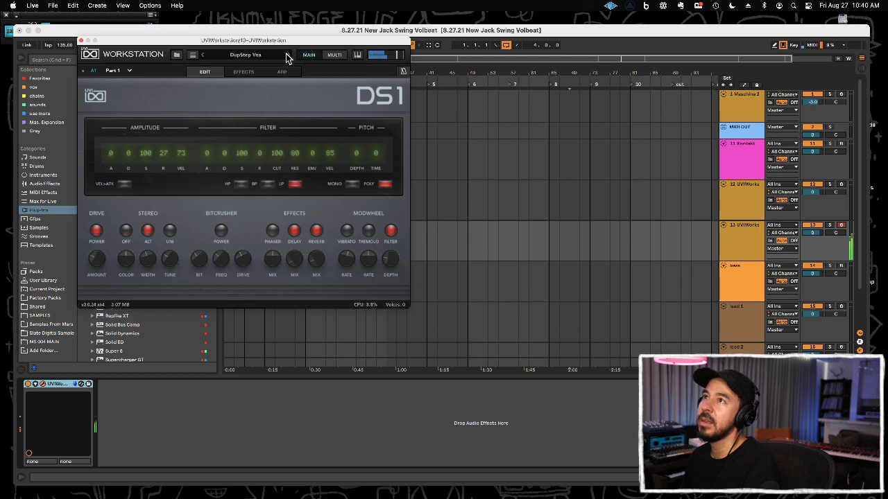
click(261, 56)
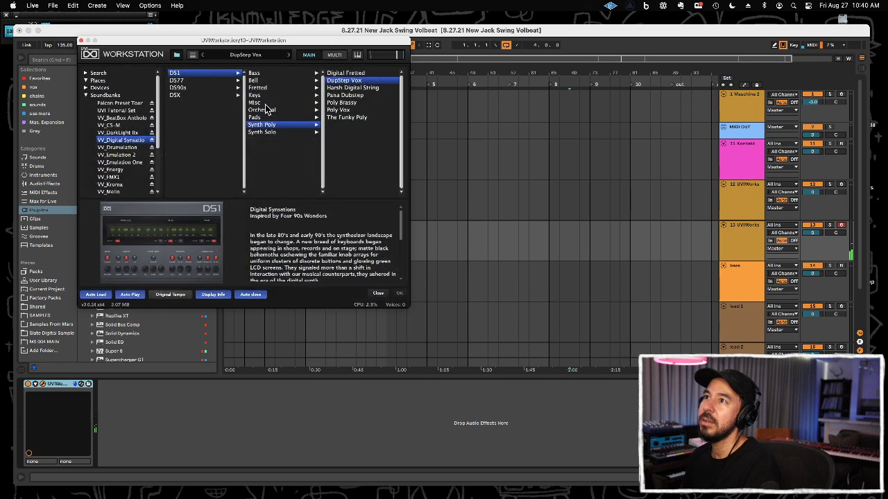
click(355, 88)
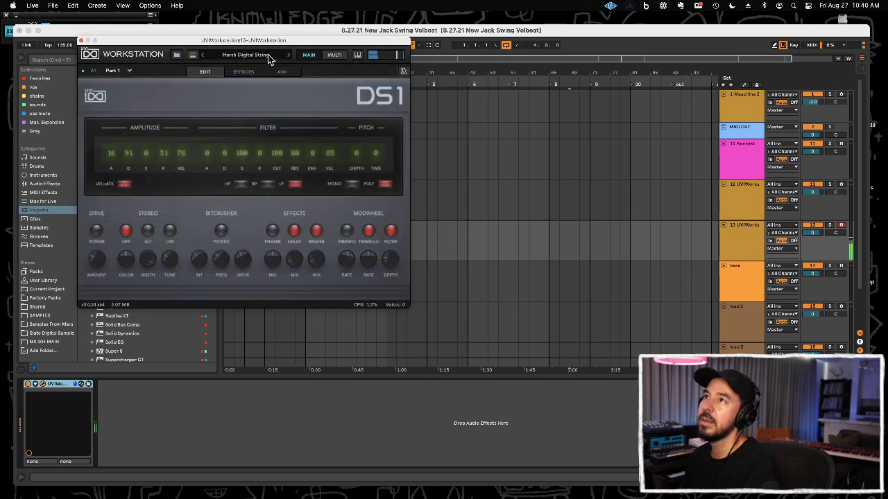
Load Digital Opening from the DS90s Strings-Orchestra category and audition the presets that follow up to Expressive Strings
click(236, 60)
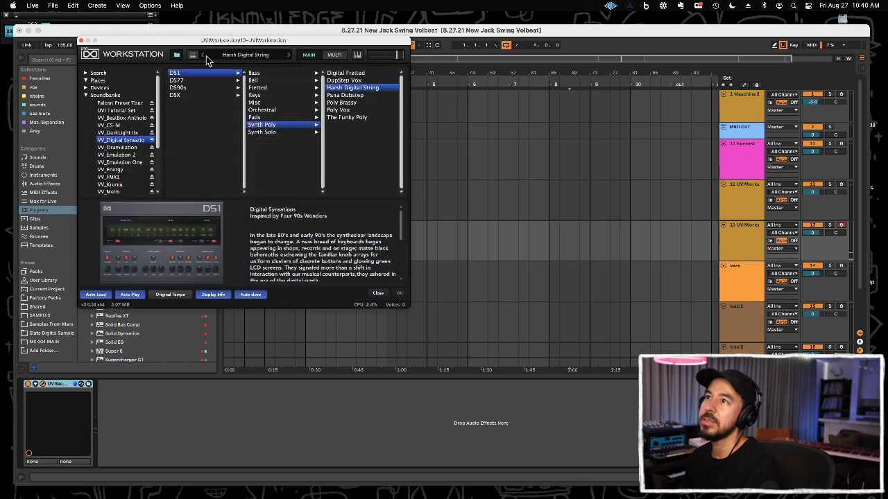
click(192, 89)
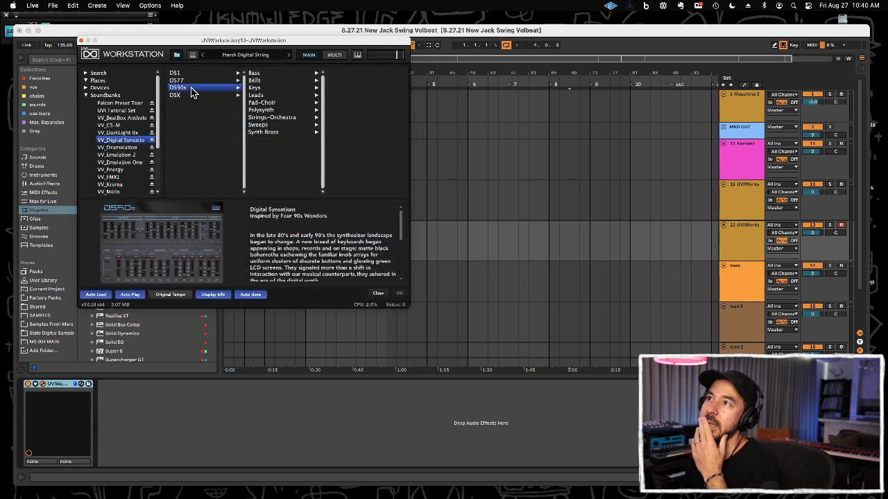
click(267, 126)
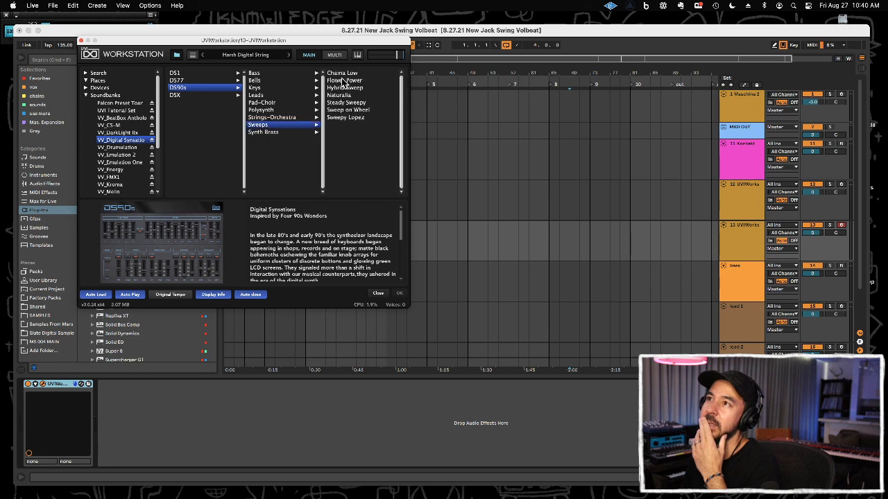
click(276, 118)
click(341, 74)
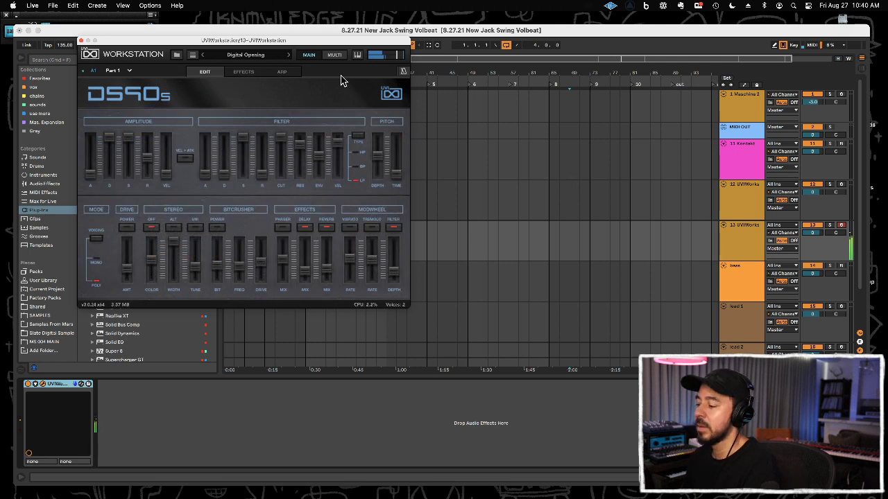
click(289, 55)
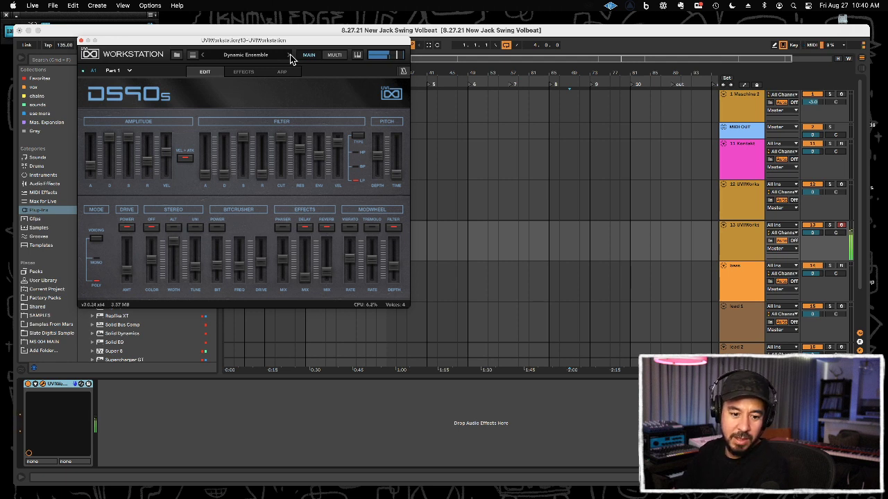
click(290, 56)
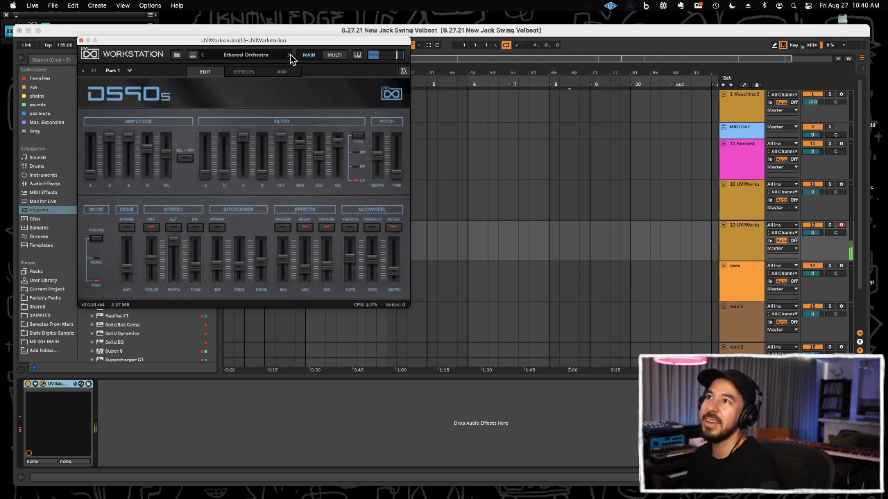
click(290, 56)
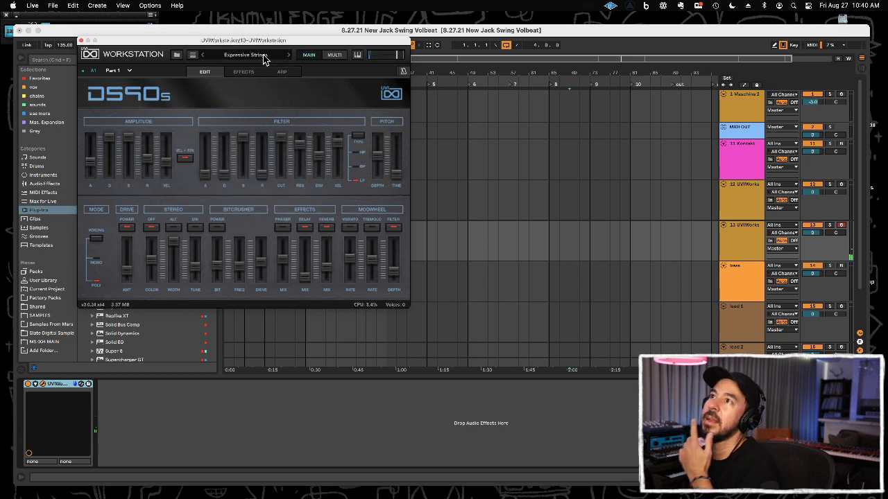
Load Original Machine from the Drumulation soundbank and audition the drum kits that follow up to Black Club Eighties
click(265, 58)
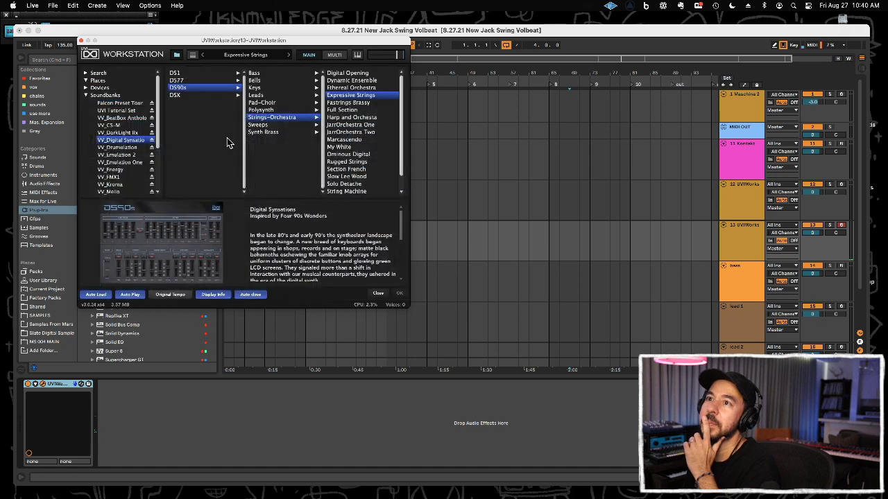
click(132, 148)
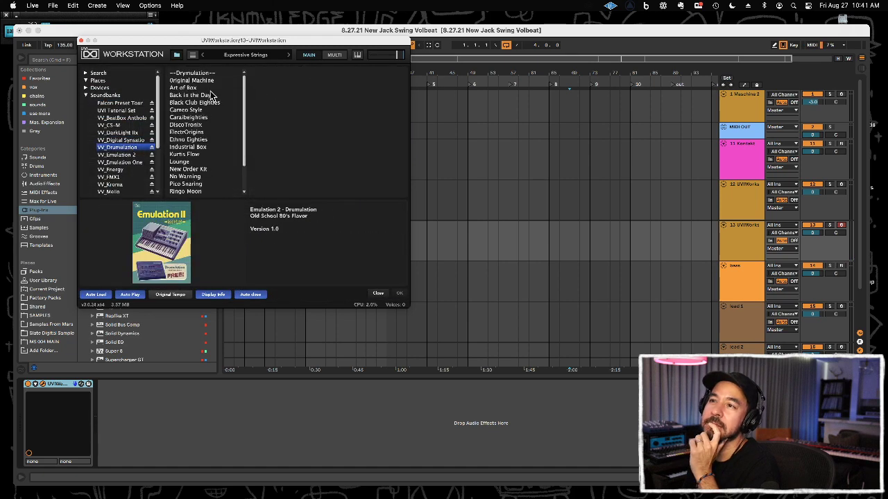
click(208, 81)
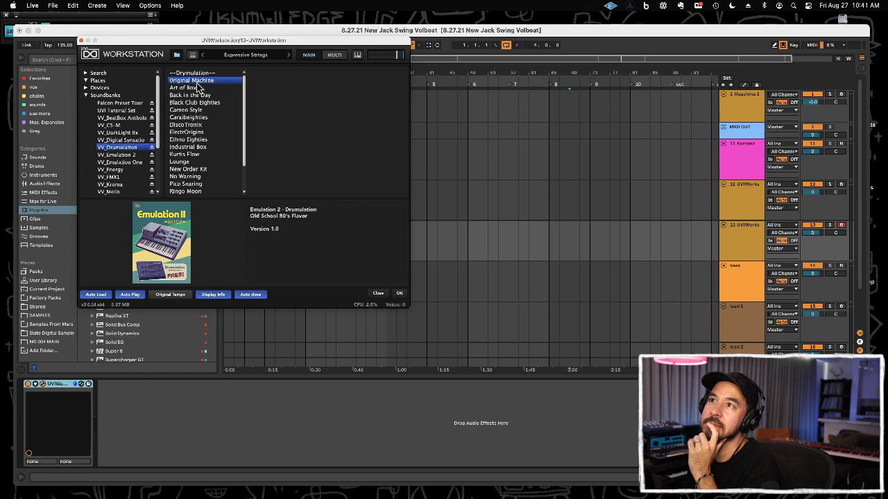
double_click(198, 82)
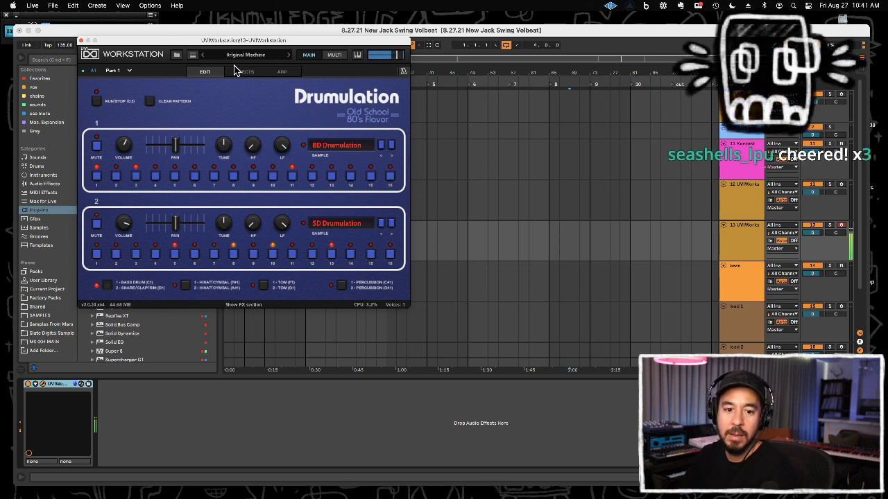
click(289, 57)
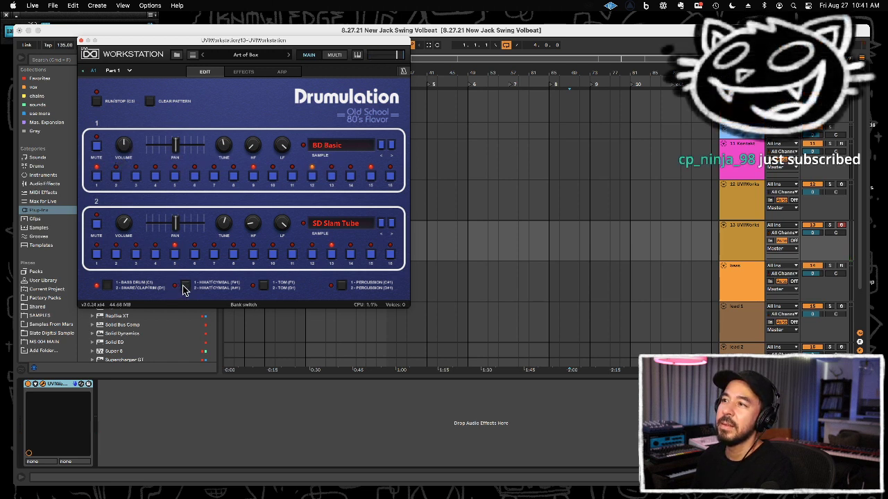
click(288, 55)
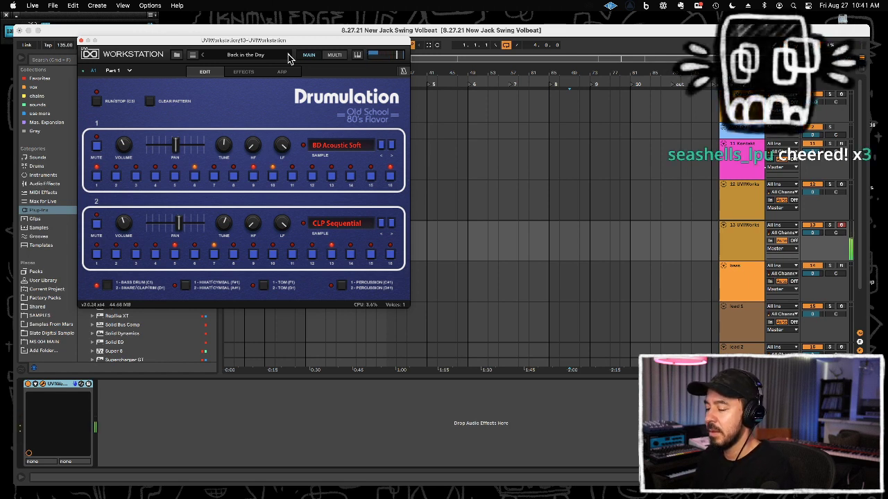
click(289, 56)
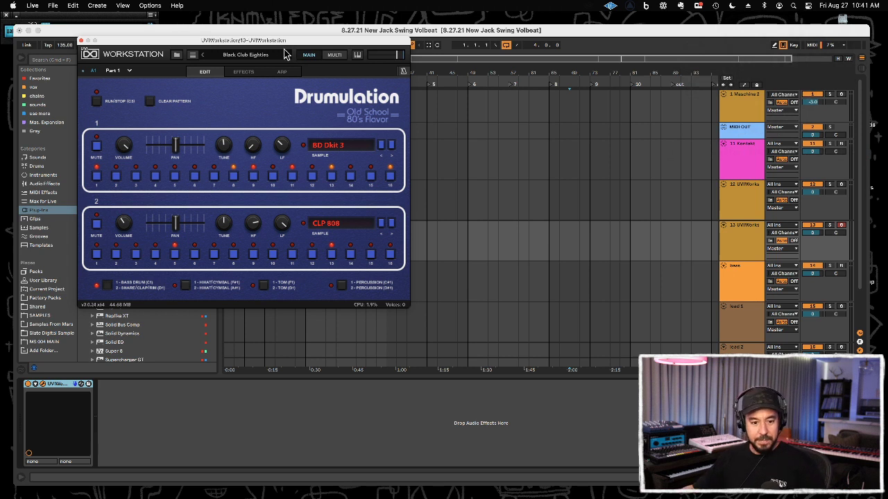
Compare the sounds on the 12 UVIWorks and 13 UVIWorks tracks by arming each one in turn
key(super+Tab)
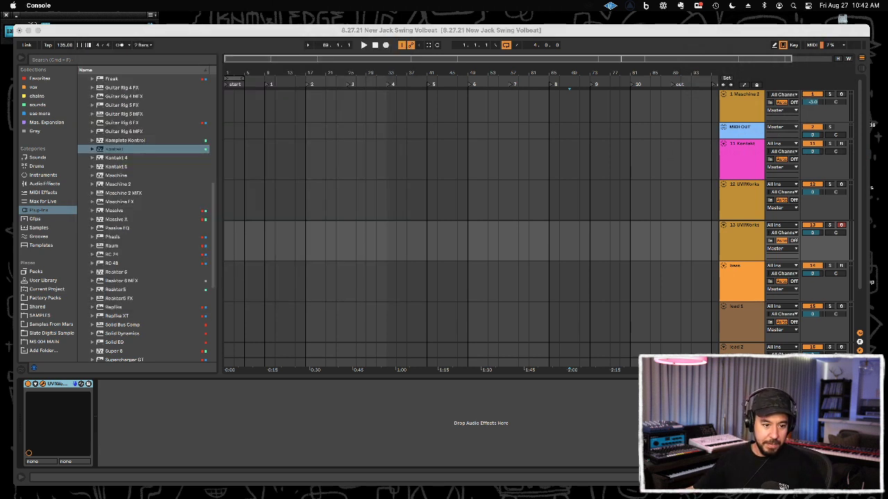
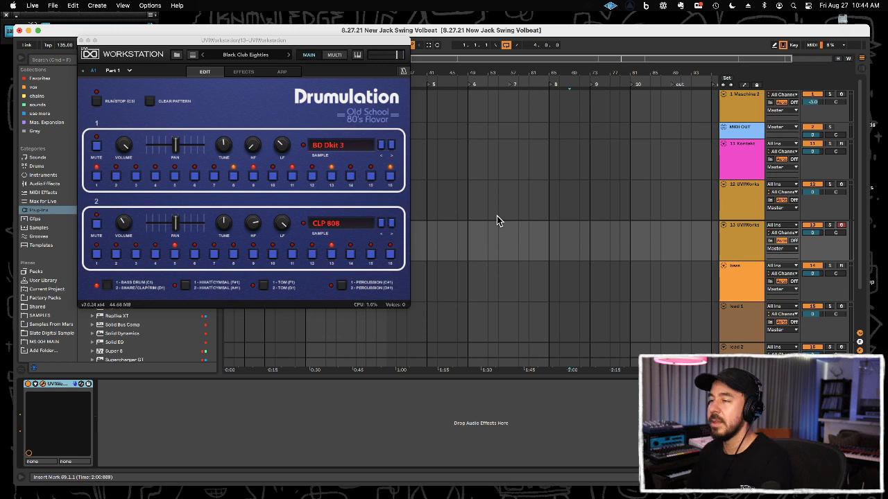
click(528, 218)
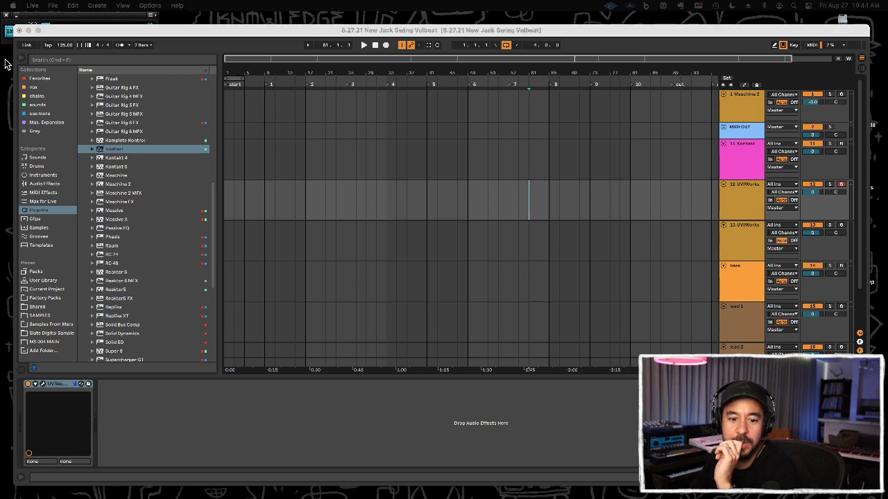
click(743, 206)
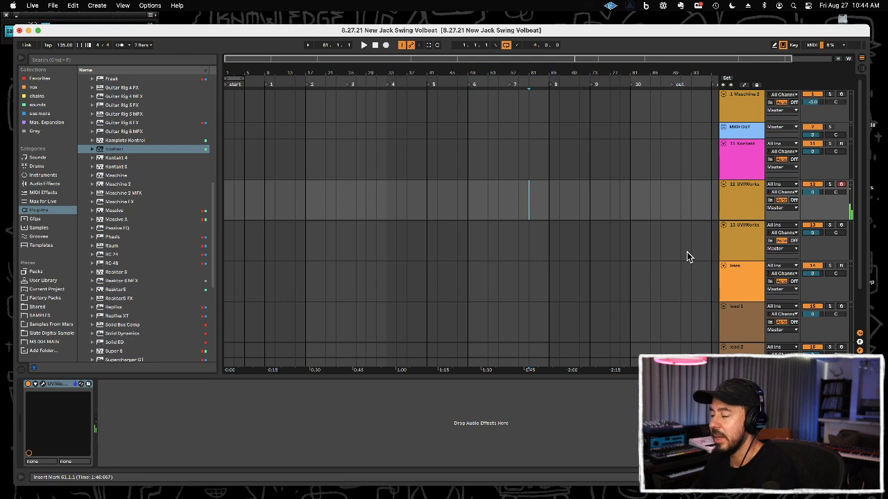
click(751, 249)
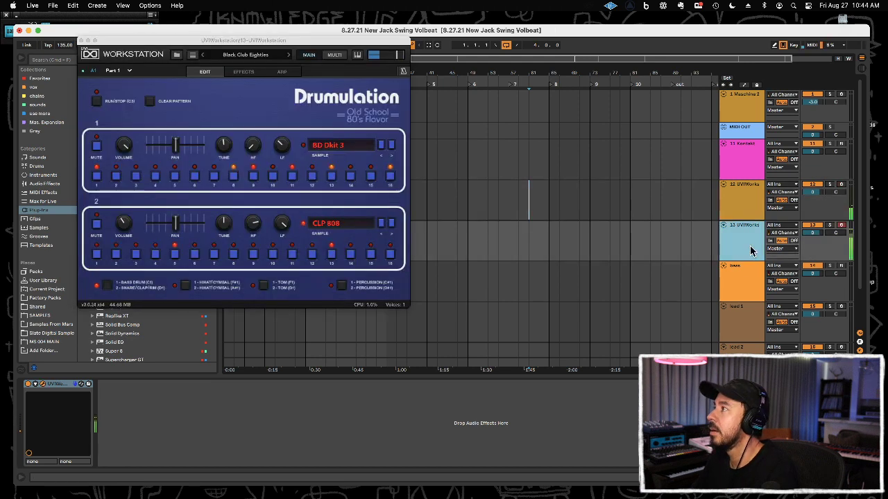
Rename the 12 UVIWorks track as 90s drums
click(754, 200)
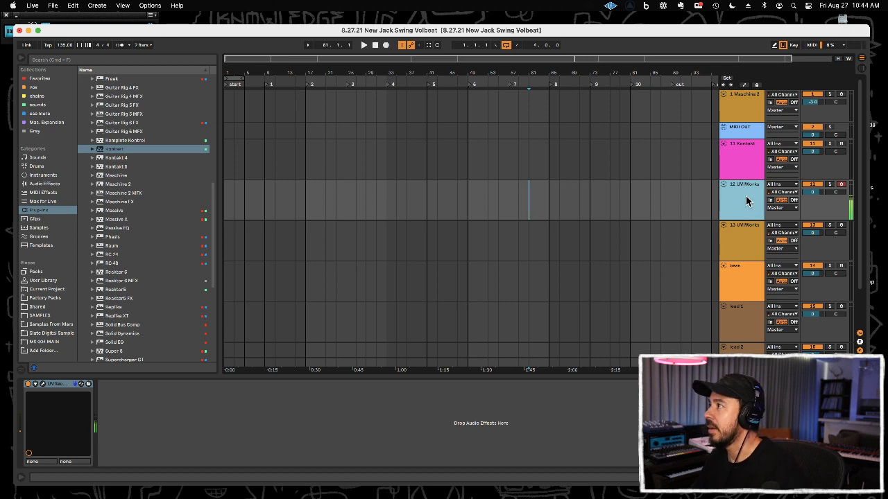
key(super+r)
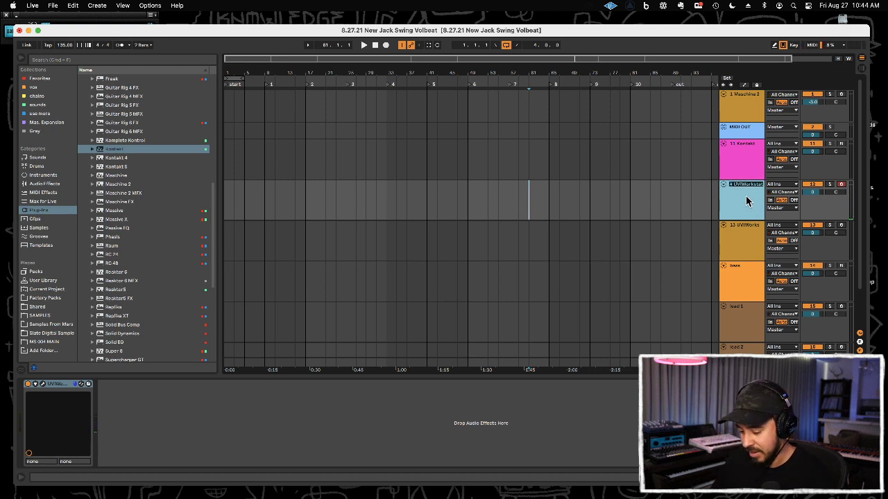
text(90s)
key(Return)
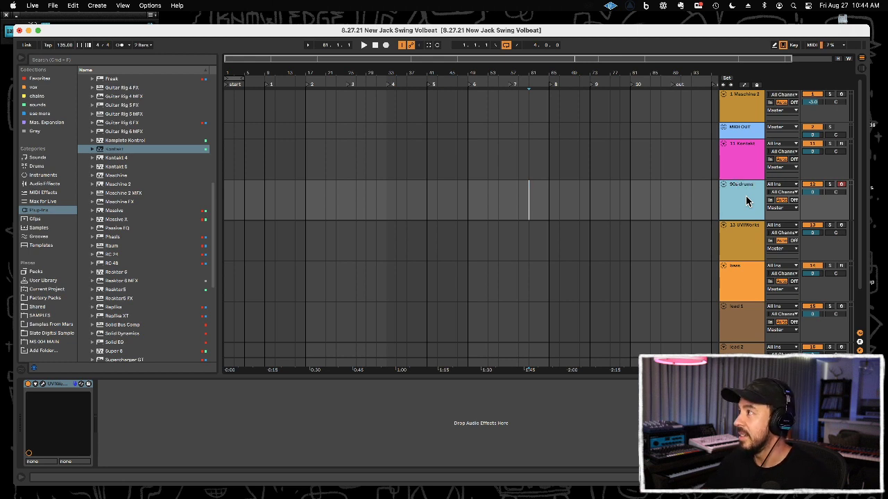
Load the Drumulation preset Cameo Style on the 13 UVIWorks track and rename the track as 90s drums 2
click(751, 247)
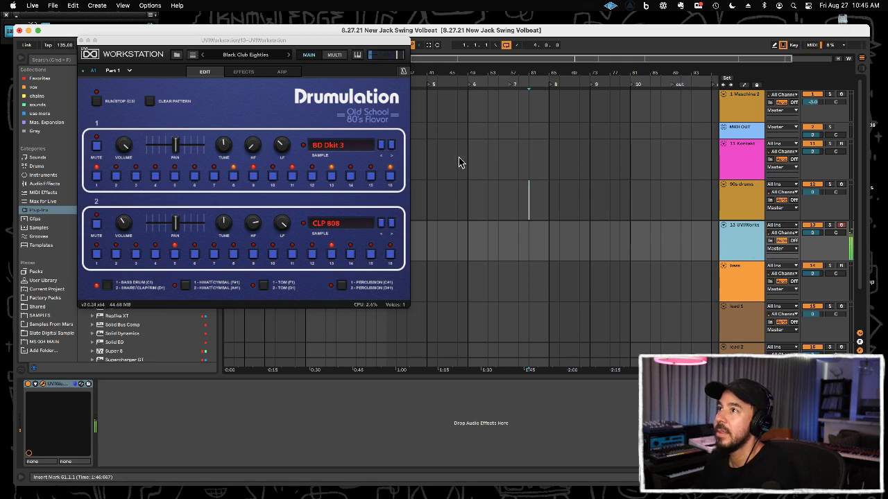
click(289, 56)
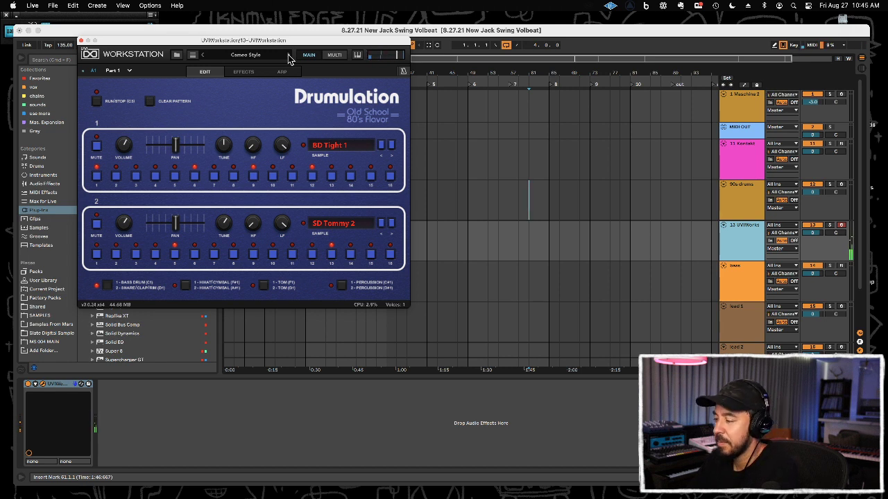
click(753, 246)
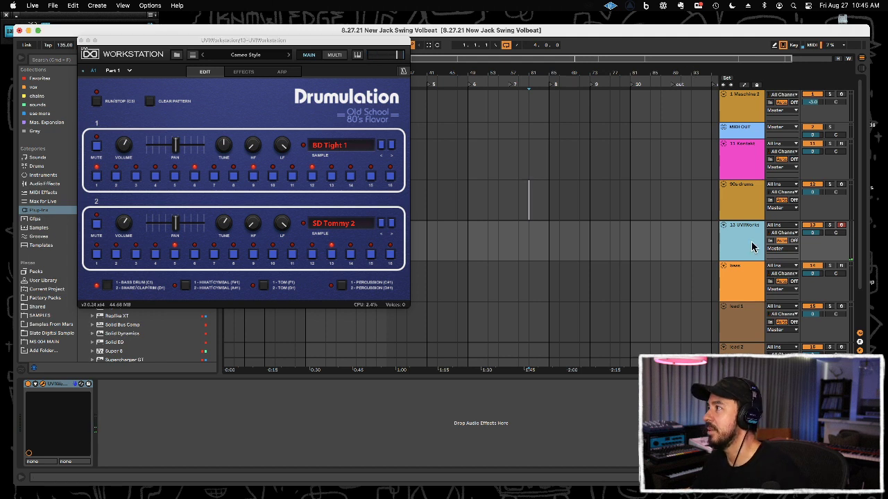
key(super+r)
text(90s)
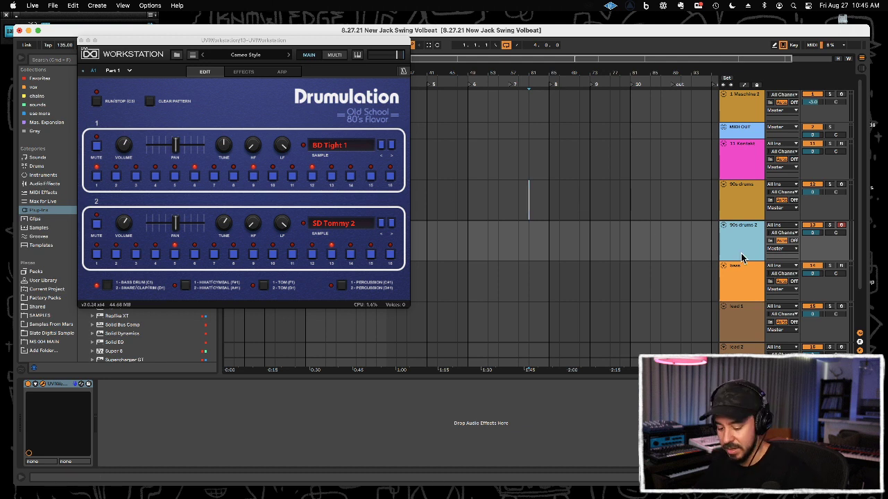
Duplicate the 90s drums 2 track and load Hits Hoven from the Orchestral Hits category of Emulation 2 on the copy
key(super+d)
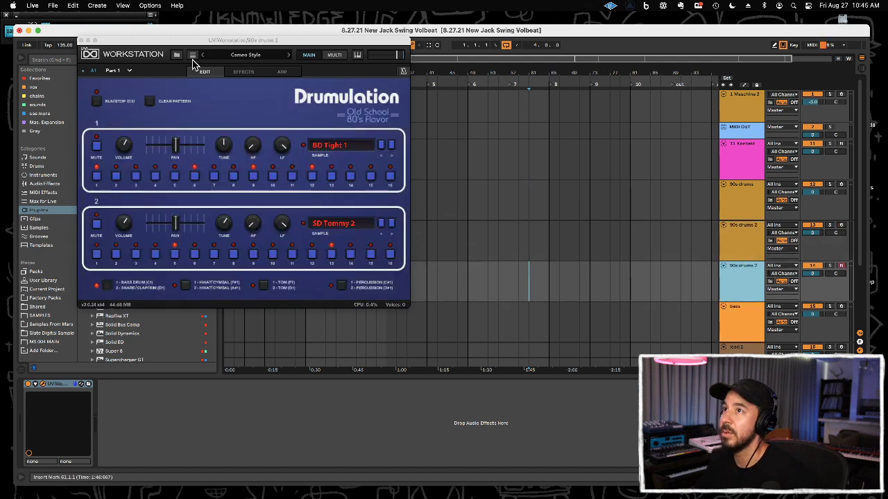
click(253, 57)
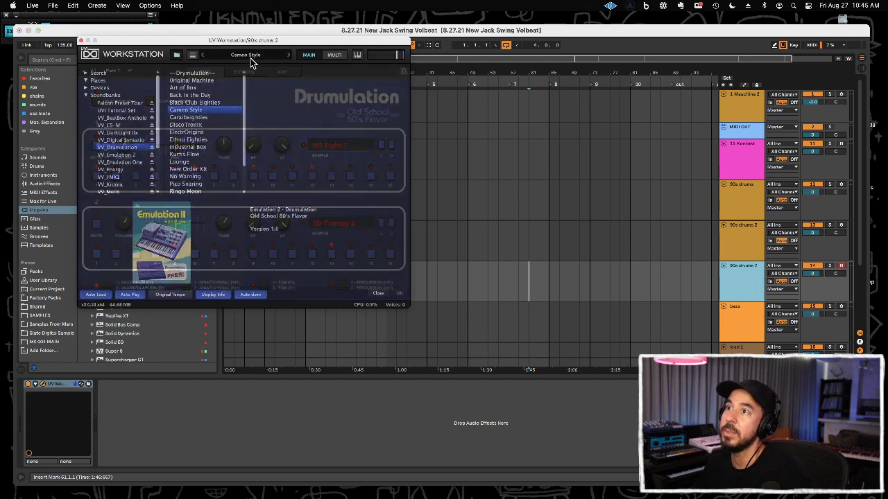
click(134, 156)
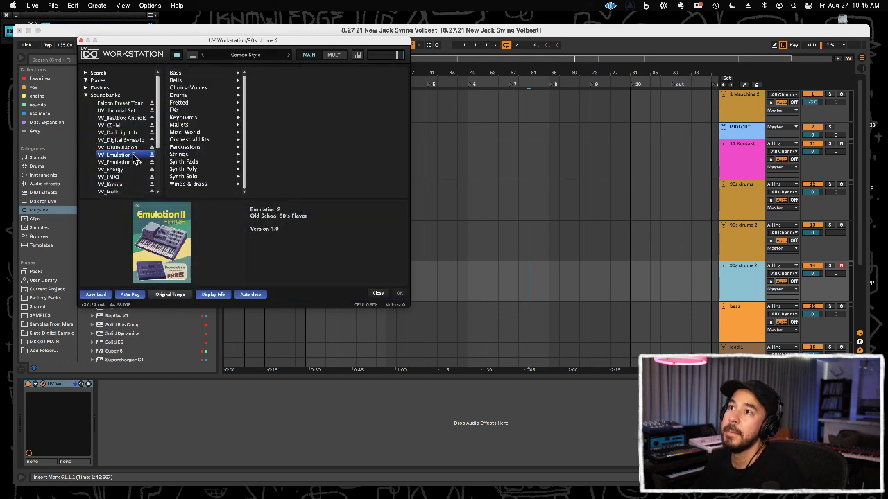
click(199, 110)
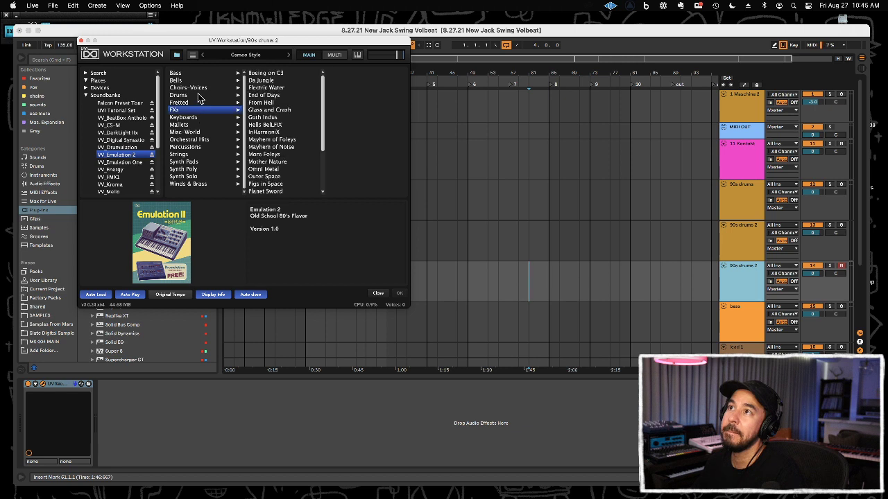
click(202, 139)
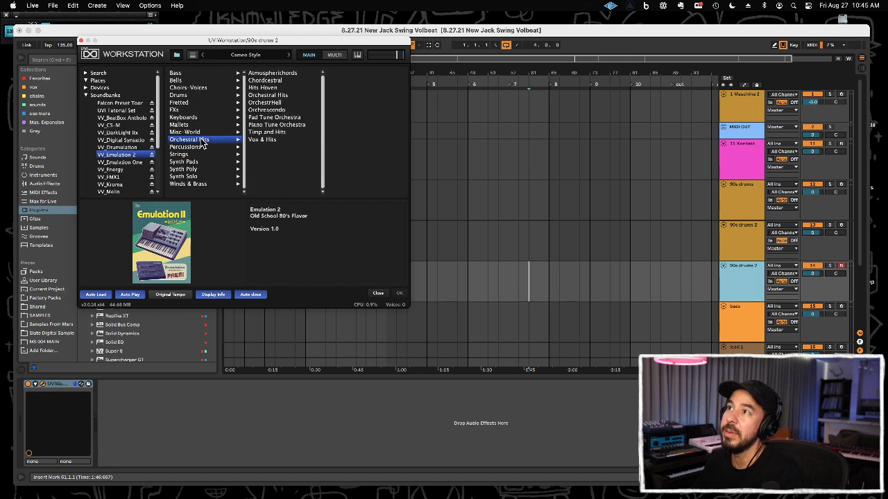
click(292, 89)
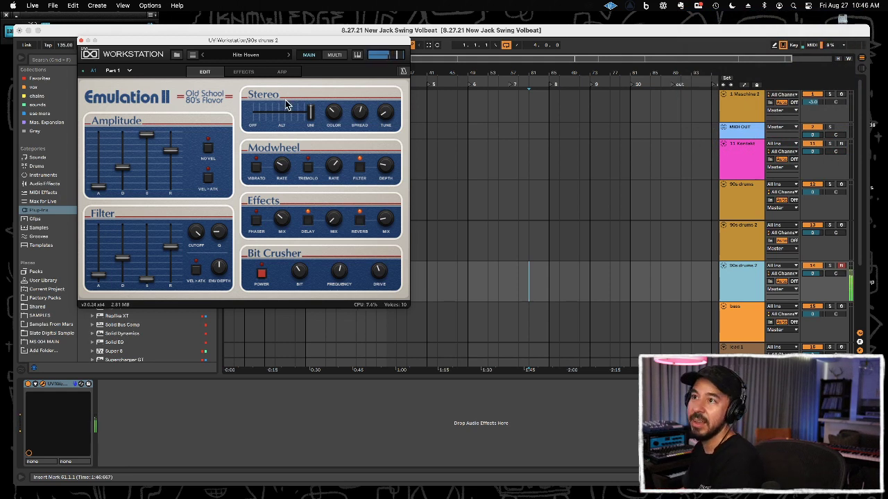
Turn off the delay and reverb of the Hits Hoven preset and shorten its amplitude envelope release
click(309, 222)
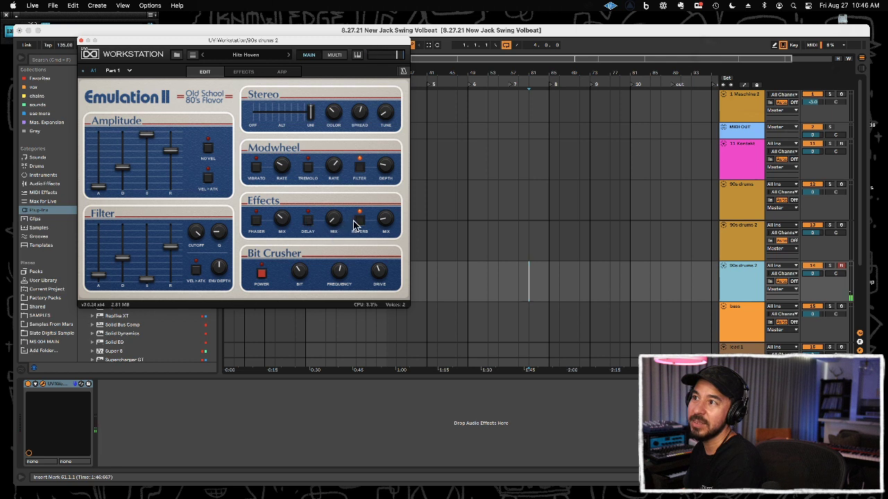
mouse_move(339, 229)
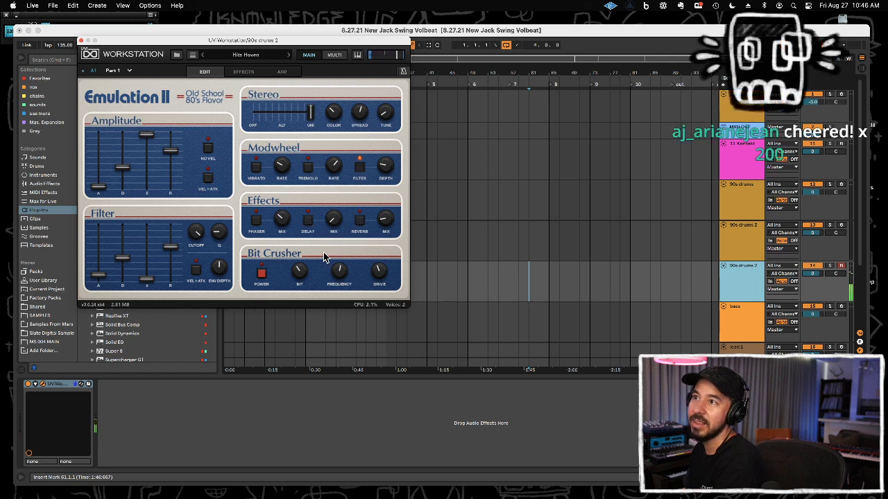
drag(173, 153, 172, 186)
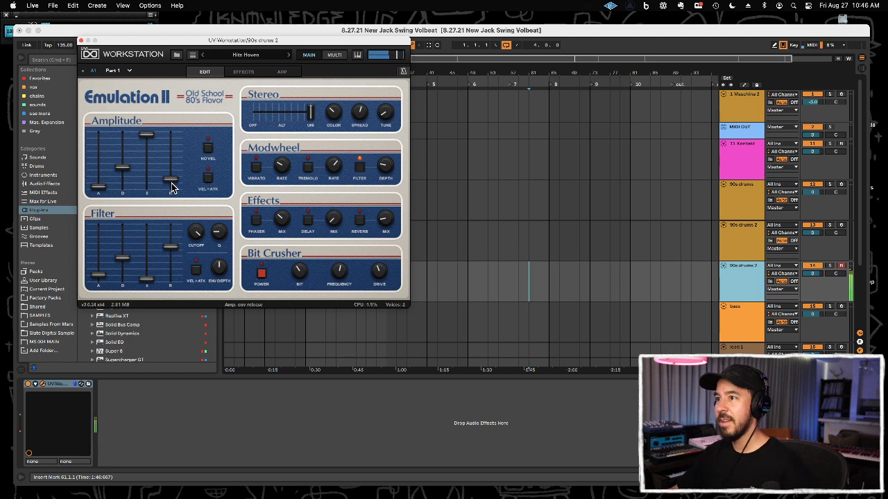
Rename the copied track with the Hits Hoven preset as stabs and duplicate it
click(264, 278)
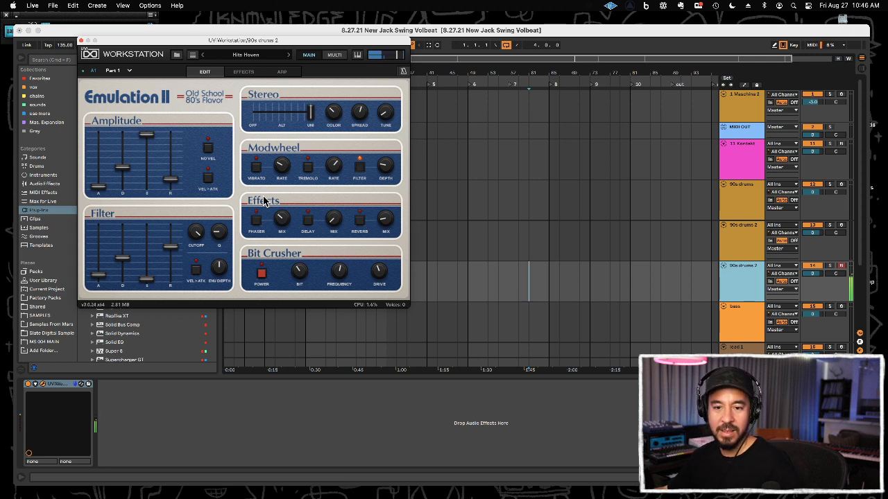
click(749, 281)
key(cmd+r)
text(el)
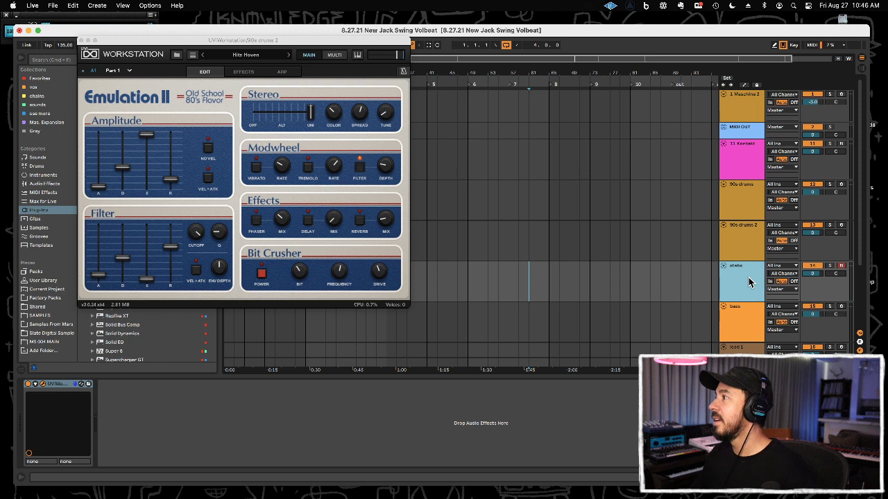
key(super+d)
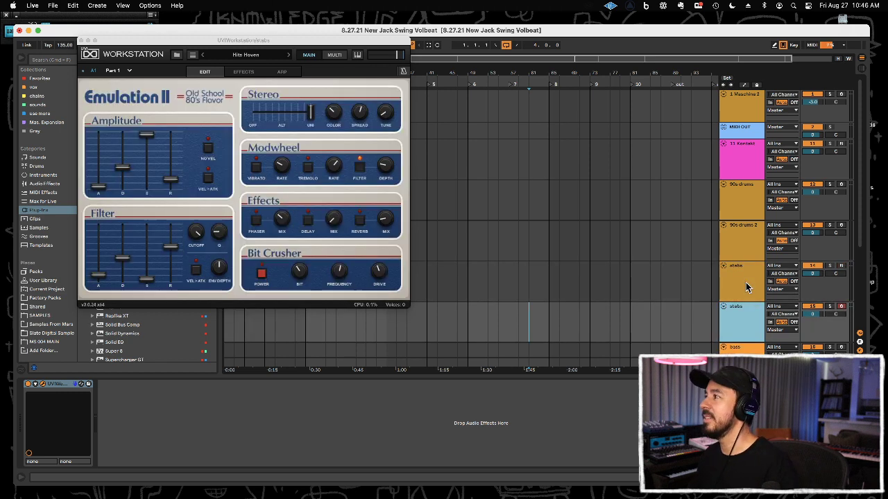
On the duplicated stabs track, go through the Orchestral Hits presets one by one and load Timp and Hits
click(289, 55)
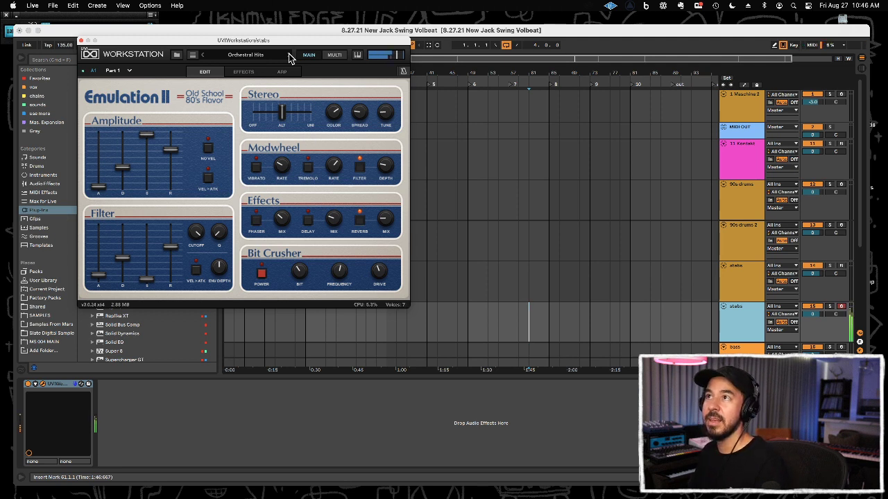
click(289, 54)
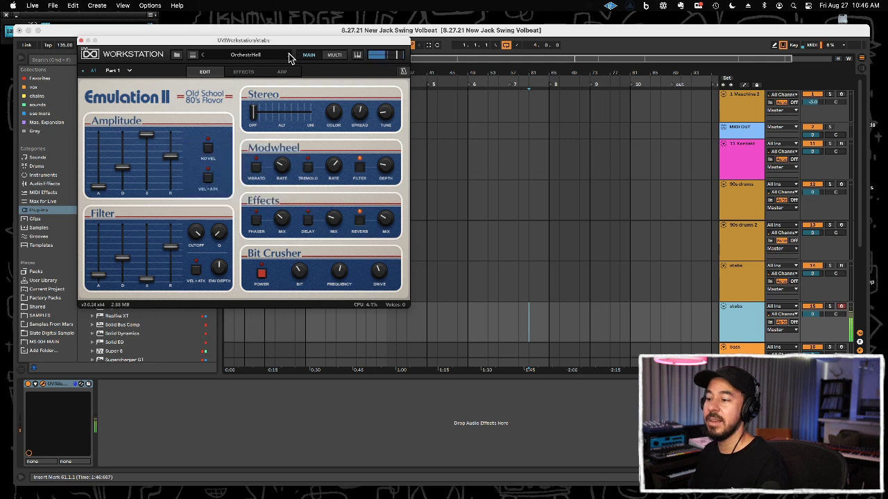
click(289, 54)
click(289, 55)
click(289, 55)
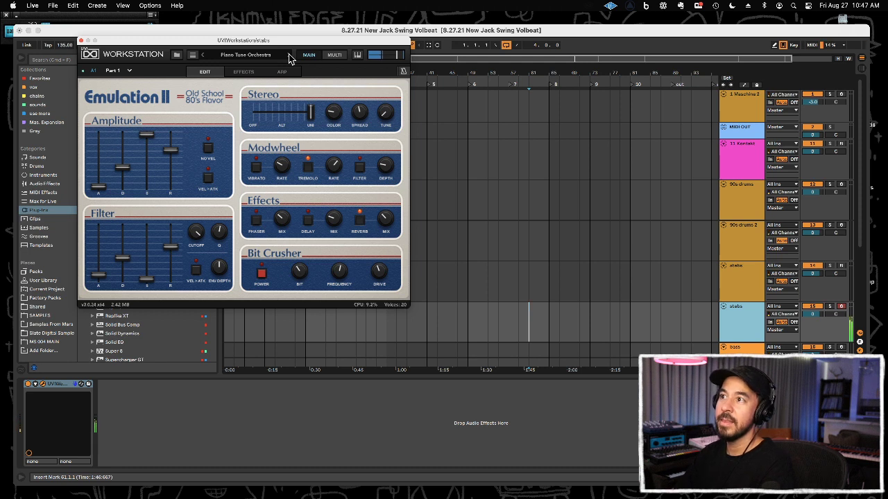
click(289, 56)
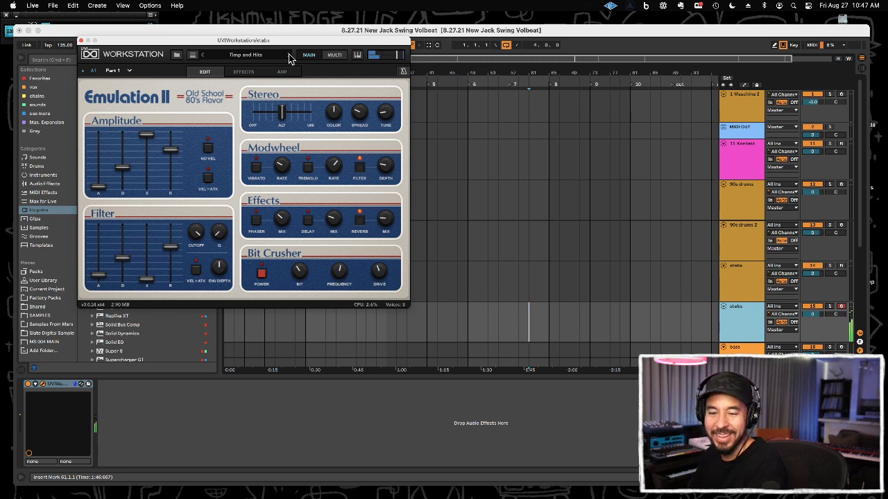
Compare the two stabs tracks, then lower the stereo spread and raise the stereo color of the Timp and Hits preset
click(744, 283)
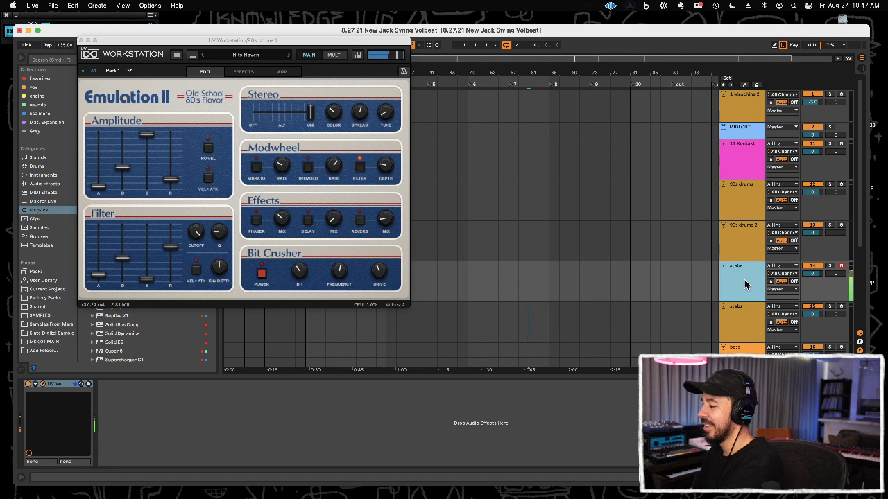
click(741, 316)
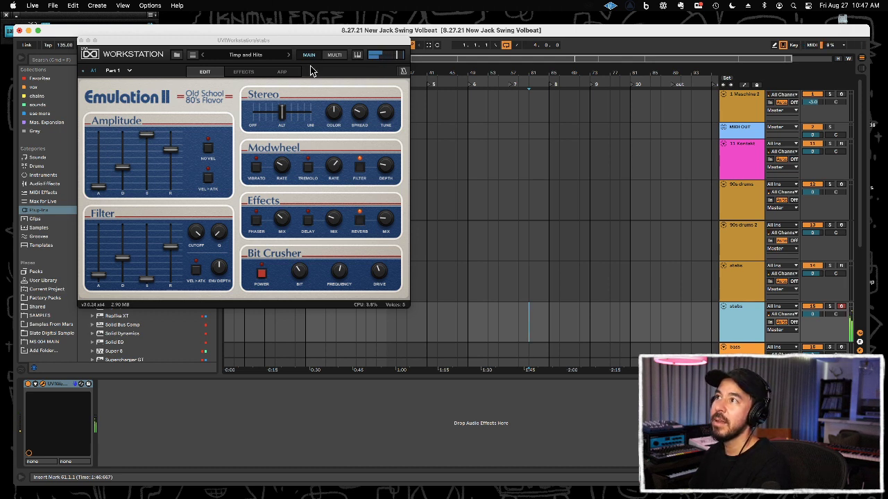
click(365, 81)
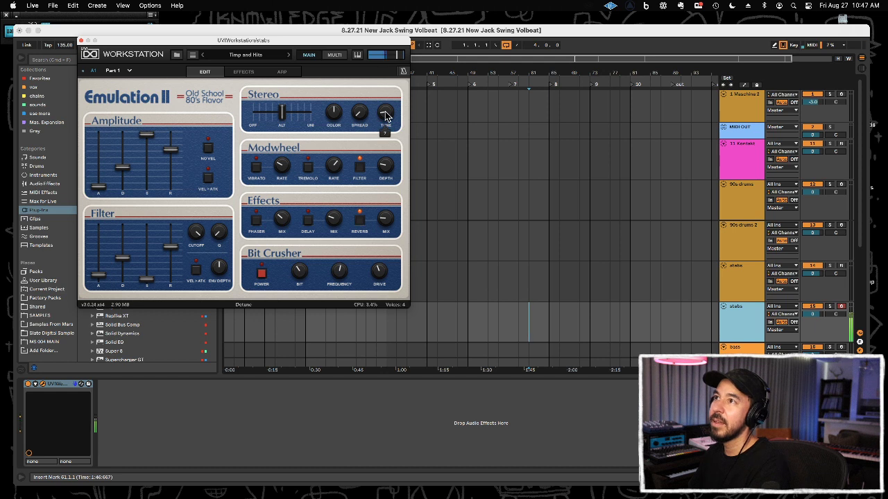
mouse_move(337, 125)
mouse_down()
mouse_move(333, 81)
mouse_move(334, 122)
mouse_up()
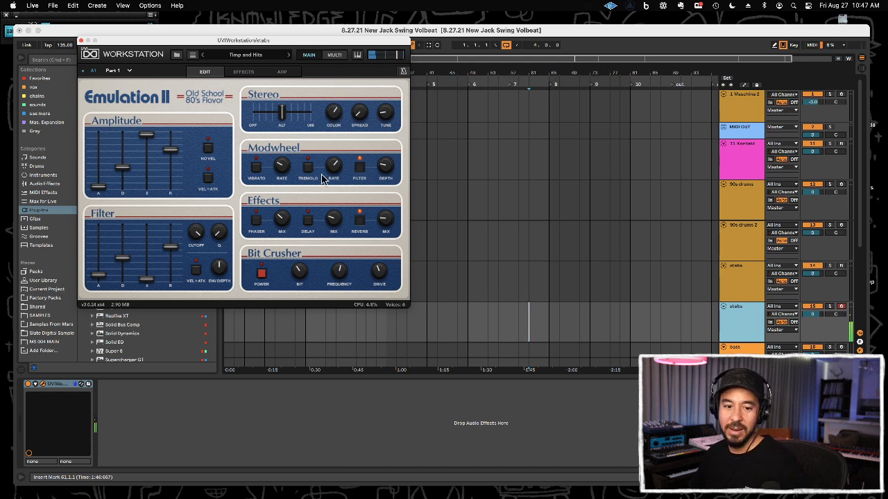
Load the Vox & Hits preset from Orchestral Hits on the first stabs track
click(734, 291)
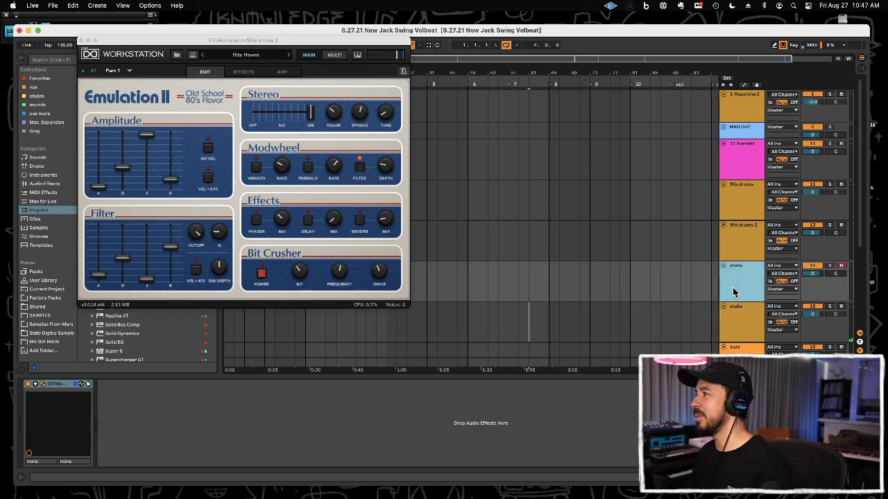
click(256, 56)
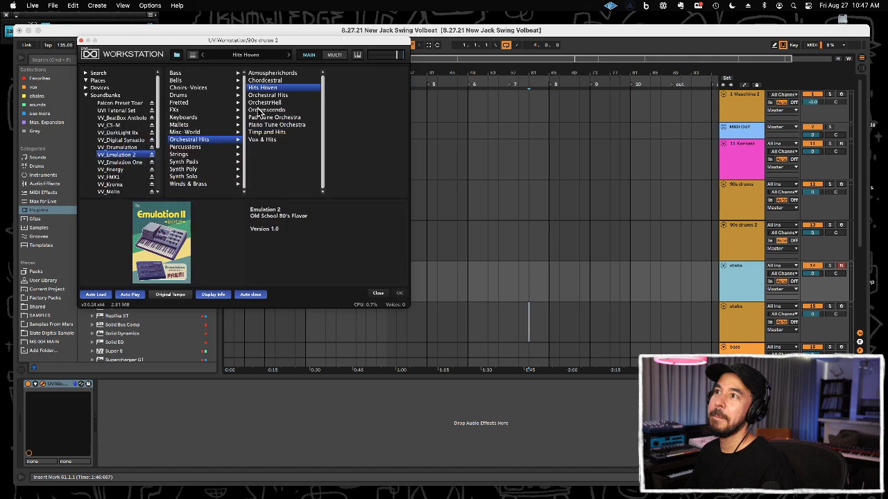
click(270, 141)
double_click(270, 141)
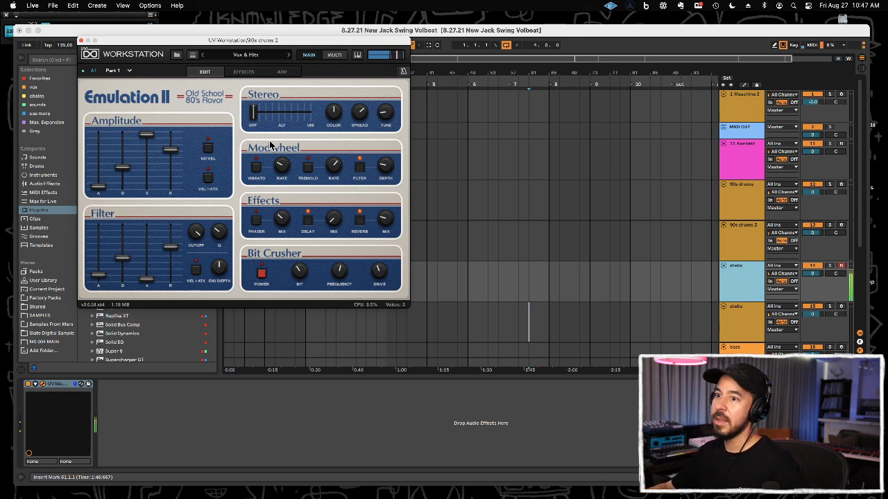
Audition the Emulation 2 Synth Pads presets D50 Pad no Bell and Ethereal Menu on the first stabs track
click(253, 55)
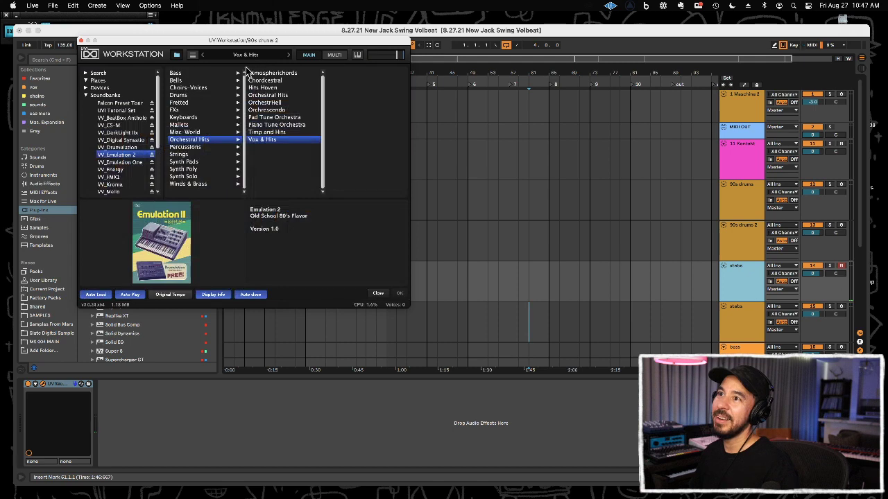
click(206, 158)
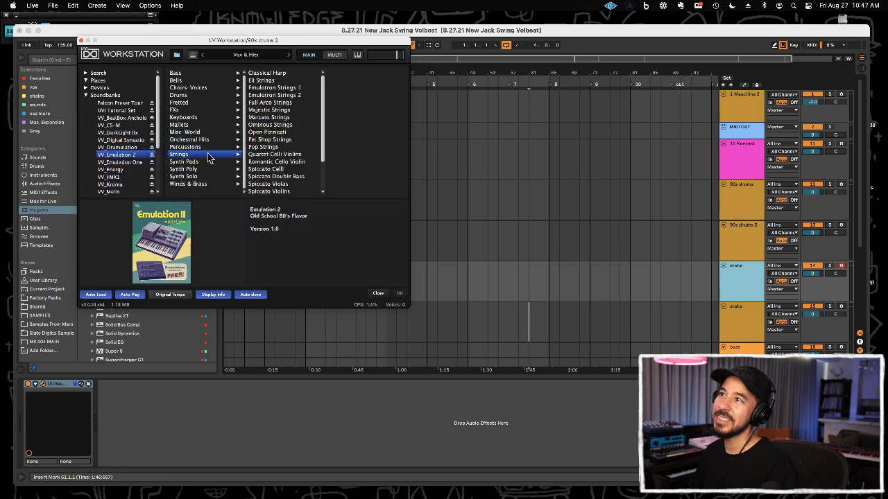
click(206, 163)
click(277, 81)
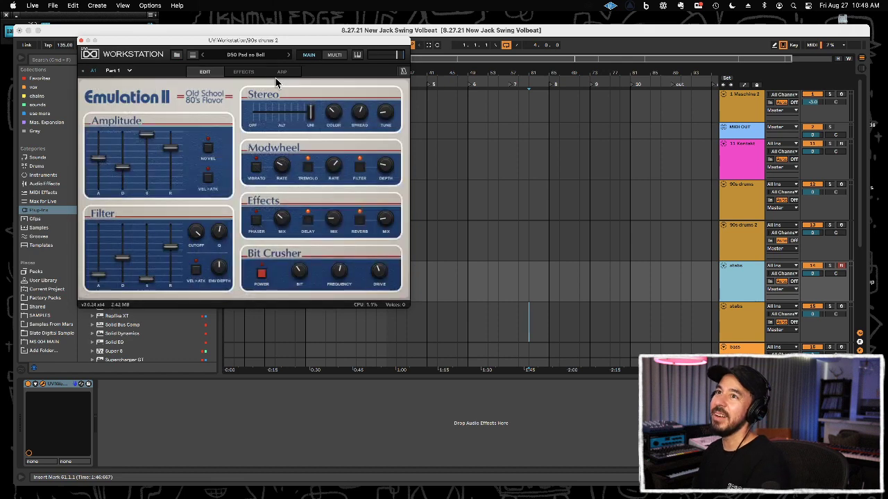
click(288, 55)
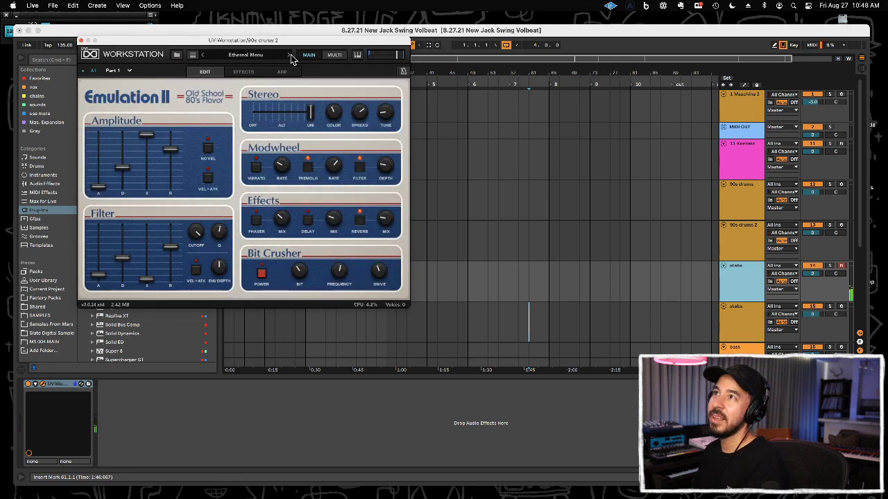
Audition the Emulation 2 Synth Solo presets from ARP Drivanalog Lead through Sawtooth Solo on the first stabs track
click(261, 56)
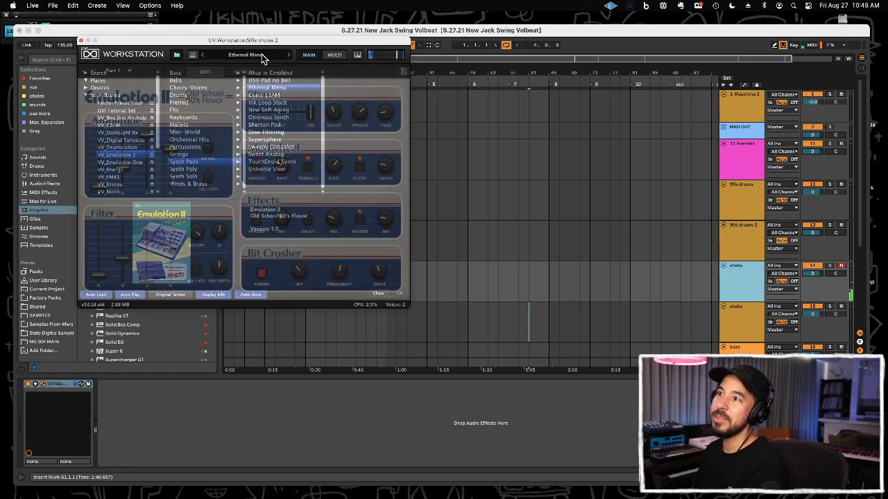
click(199, 177)
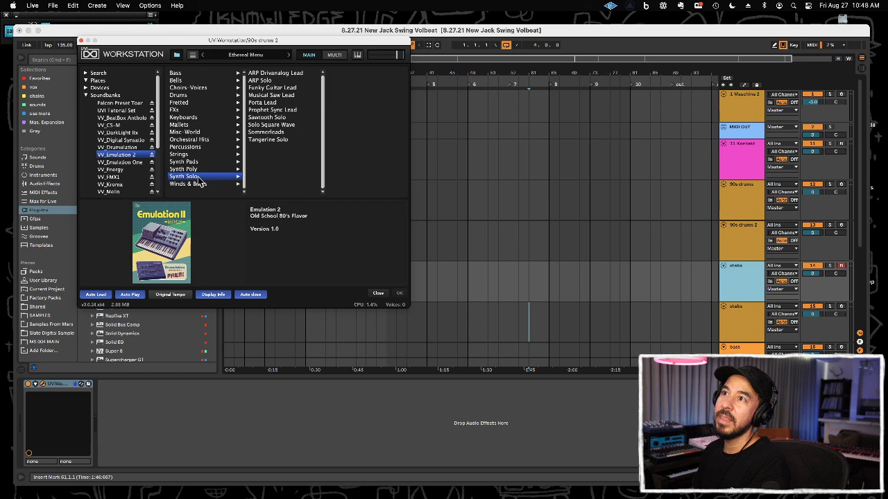
click(267, 74)
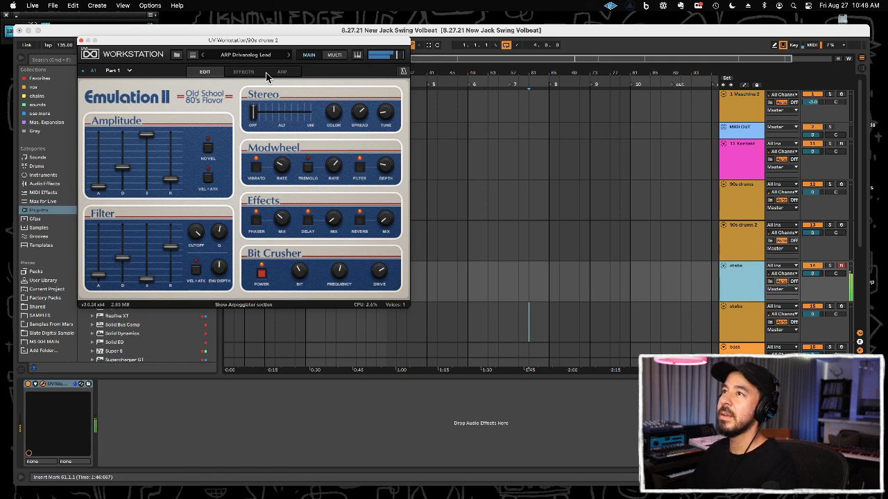
click(288, 56)
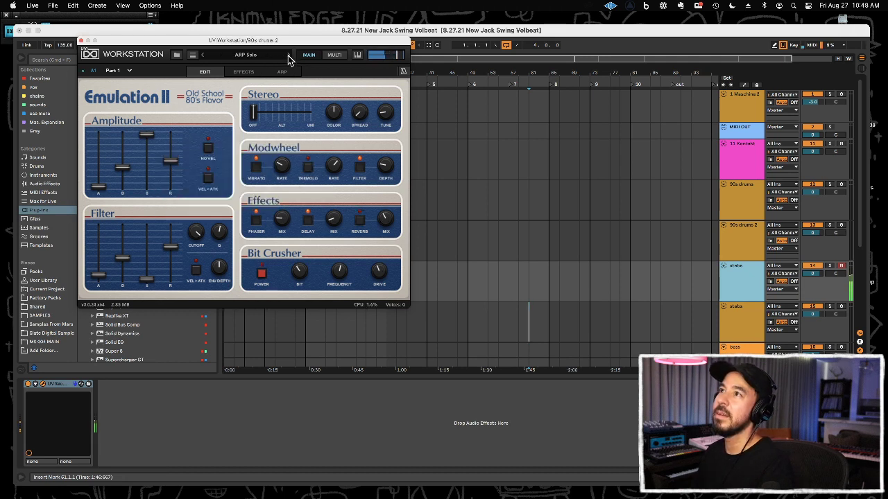
click(288, 56)
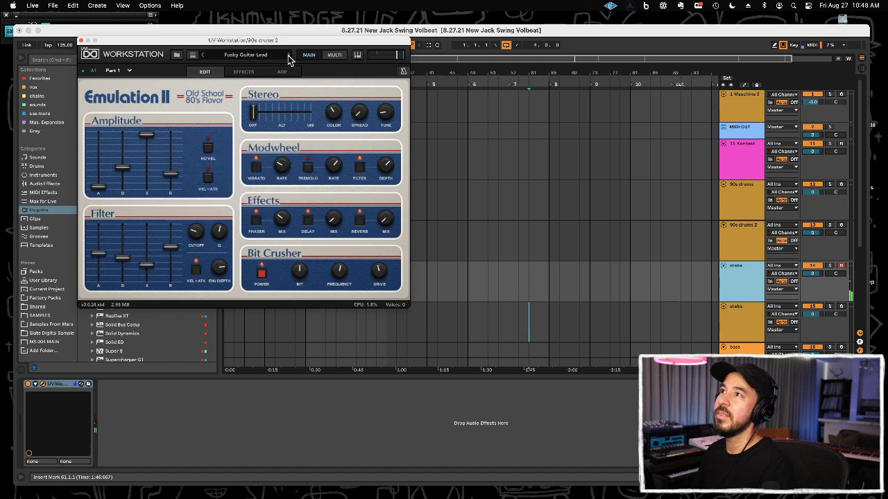
click(288, 55)
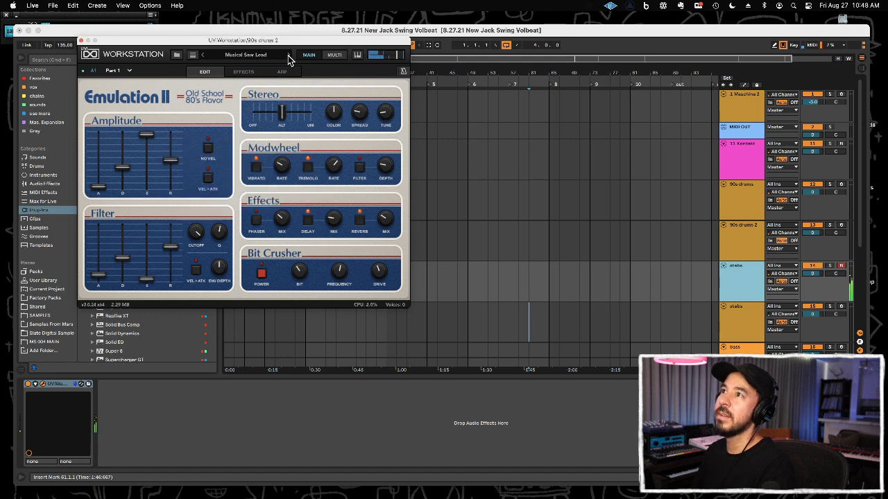
click(288, 55)
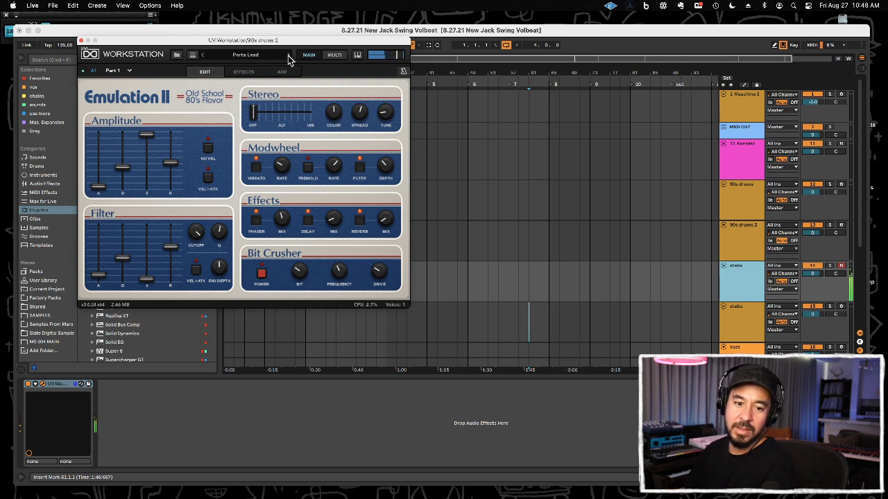
click(288, 56)
click(289, 55)
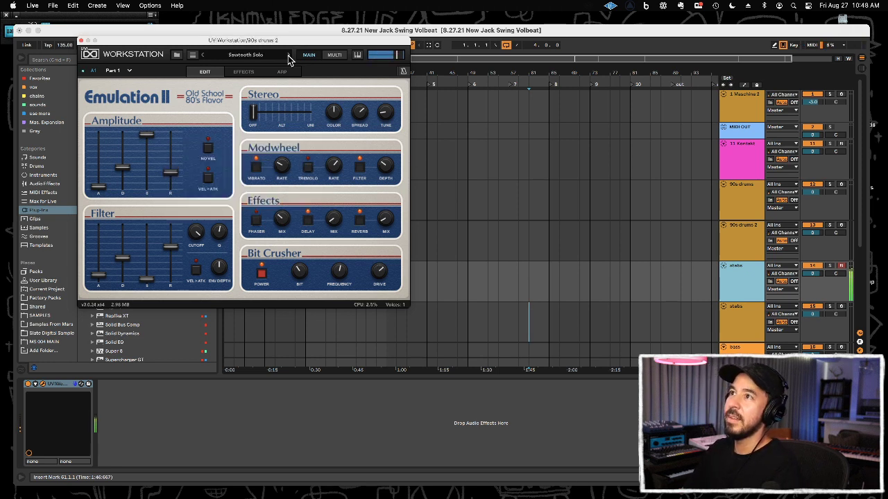
Audition the Emulation One Bass presets from Contrabass through Just Electric on the first stabs track
click(248, 55)
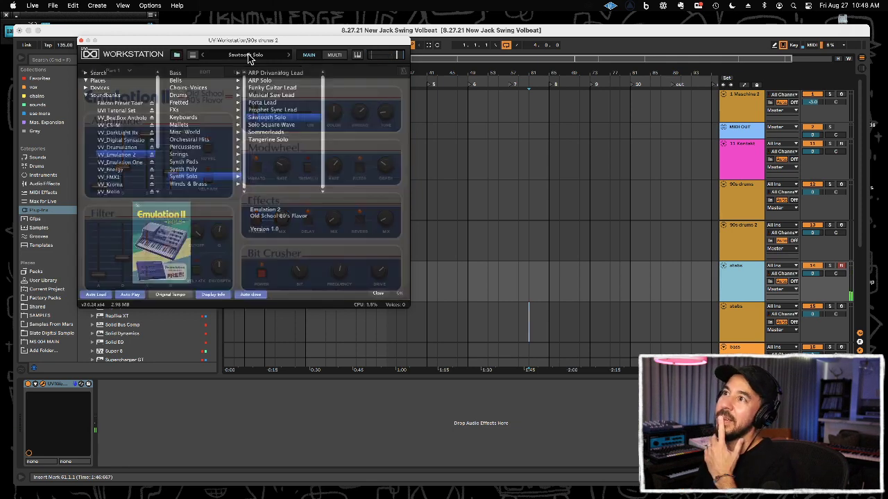
click(136, 163)
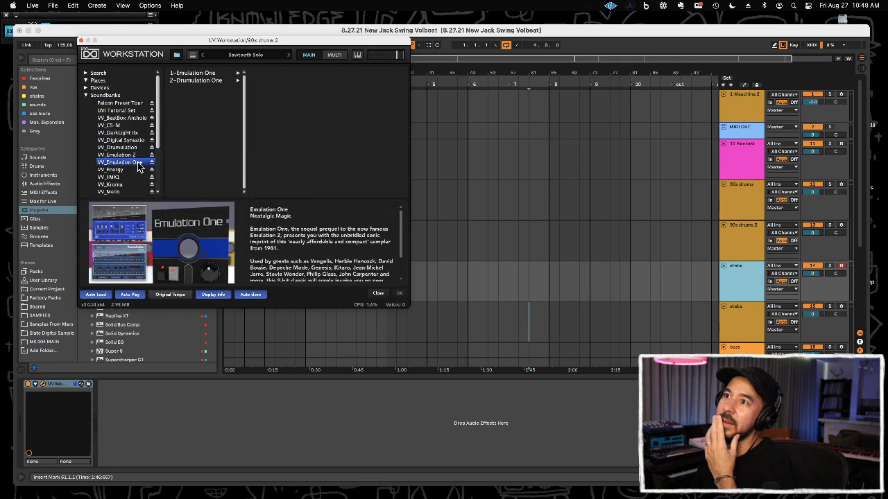
click(211, 74)
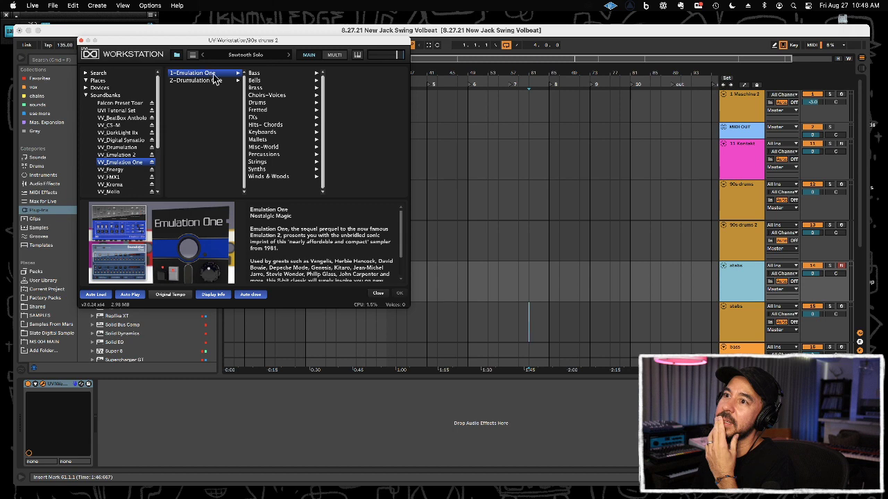
click(277, 74)
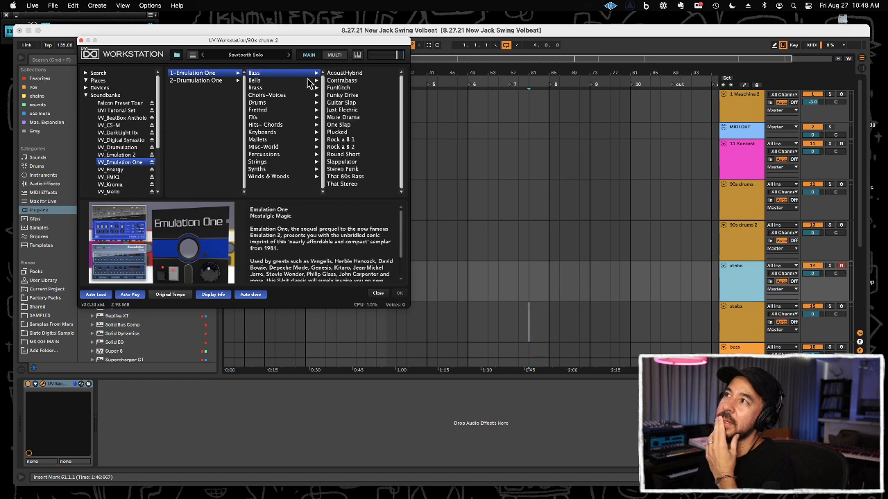
click(358, 80)
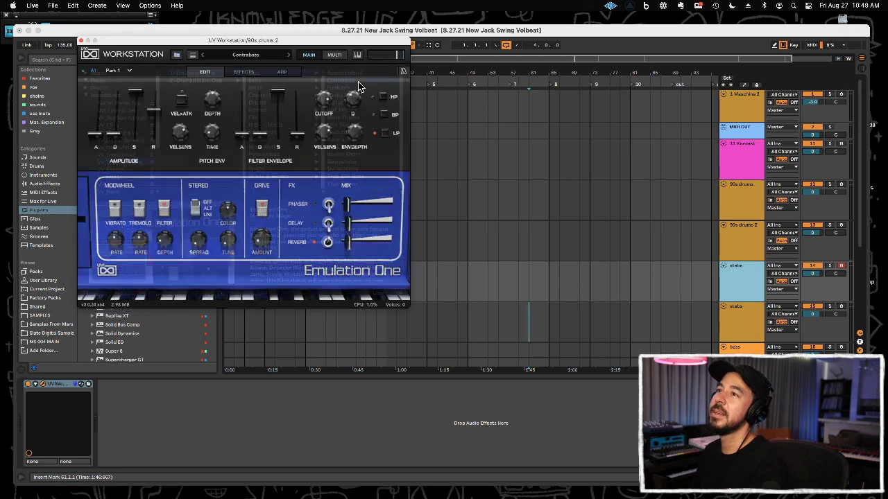
click(290, 57)
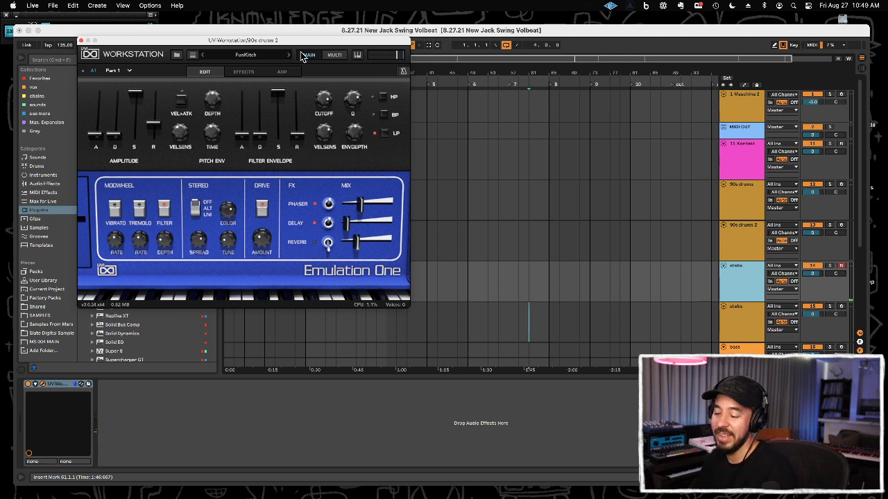
click(289, 55)
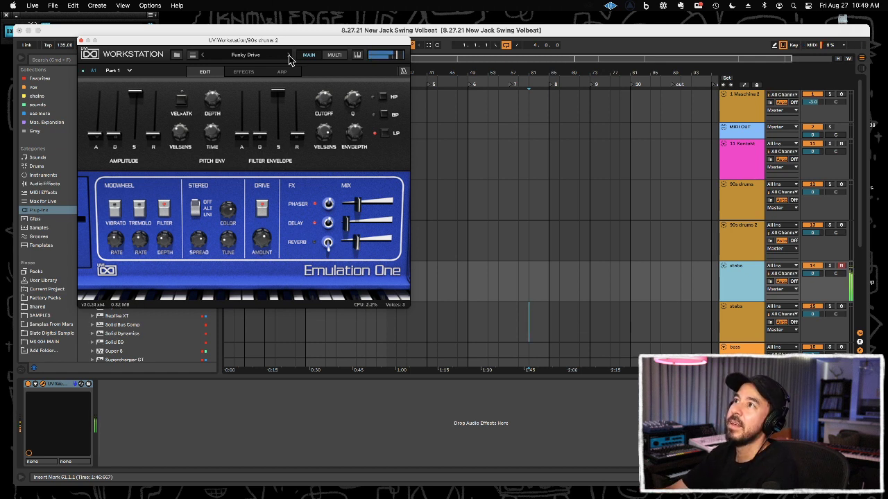
click(288, 55)
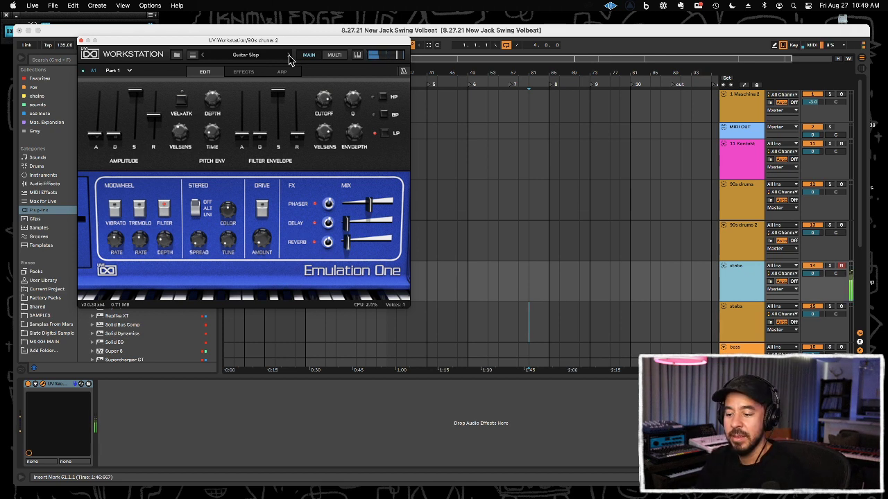
click(289, 57)
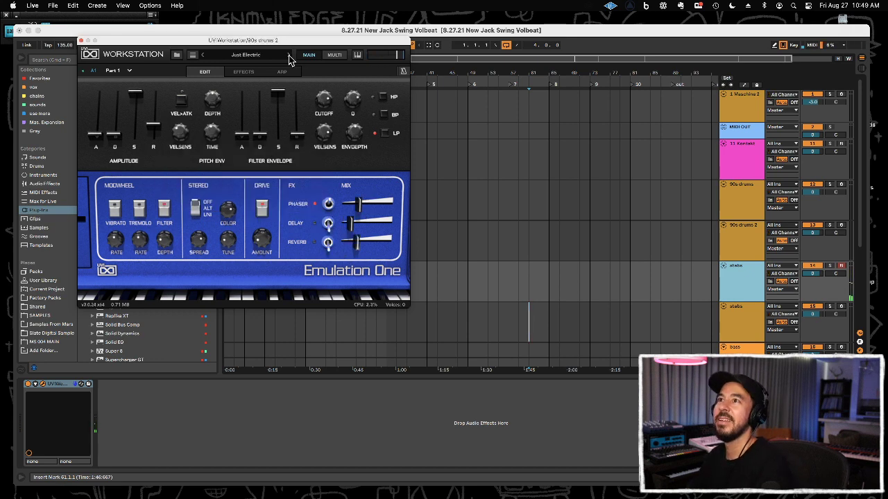
Audition the Emulation One Hits-Chords presets from Dark Bad Hit through Jazzy Swell on the first stabs track
click(244, 55)
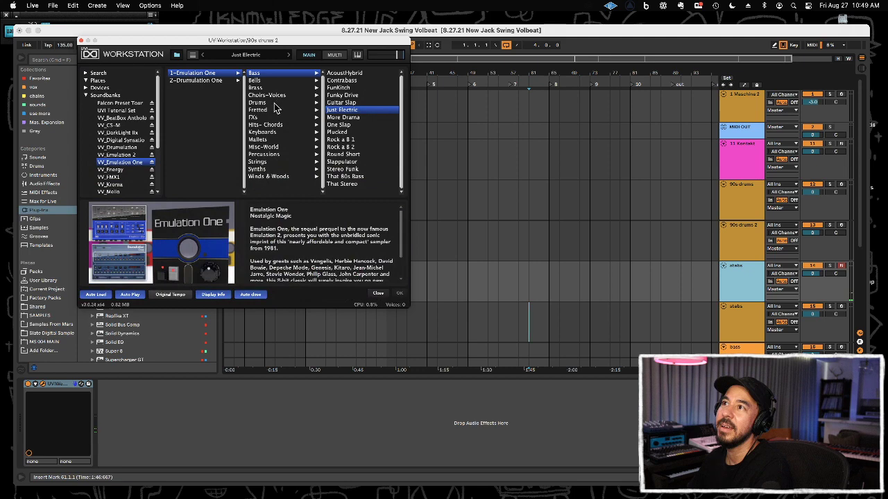
click(274, 125)
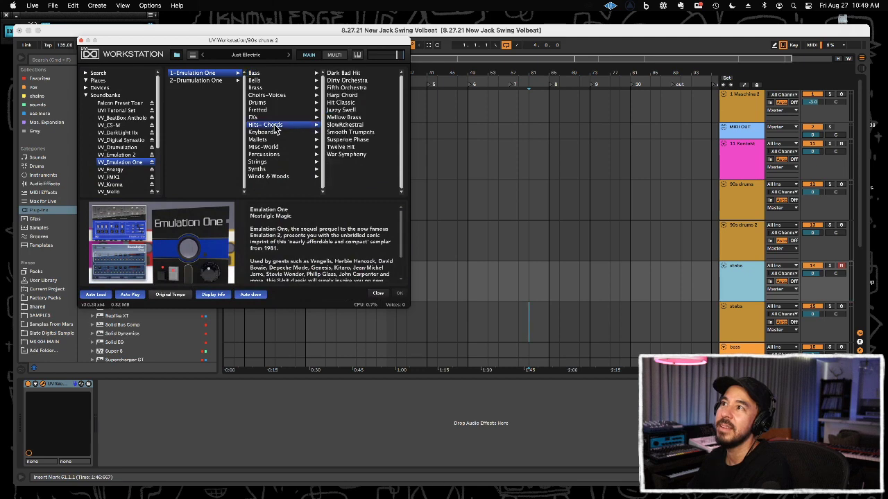
double_click(346, 73)
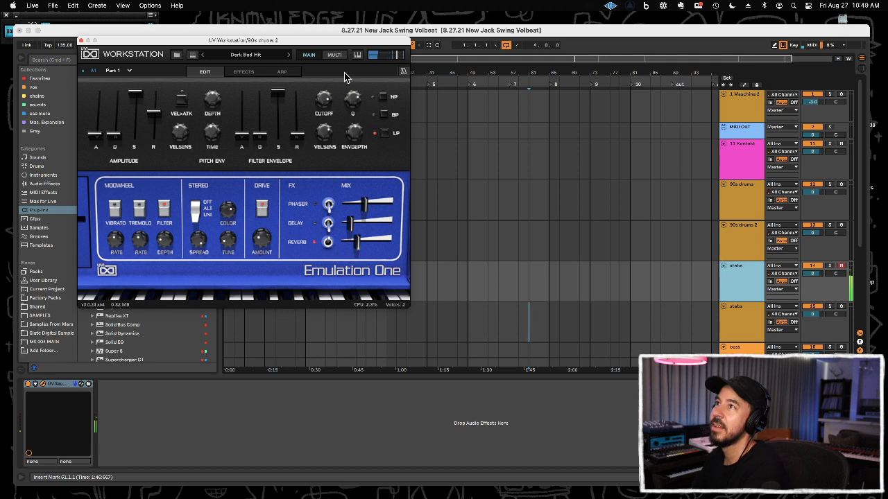
click(290, 60)
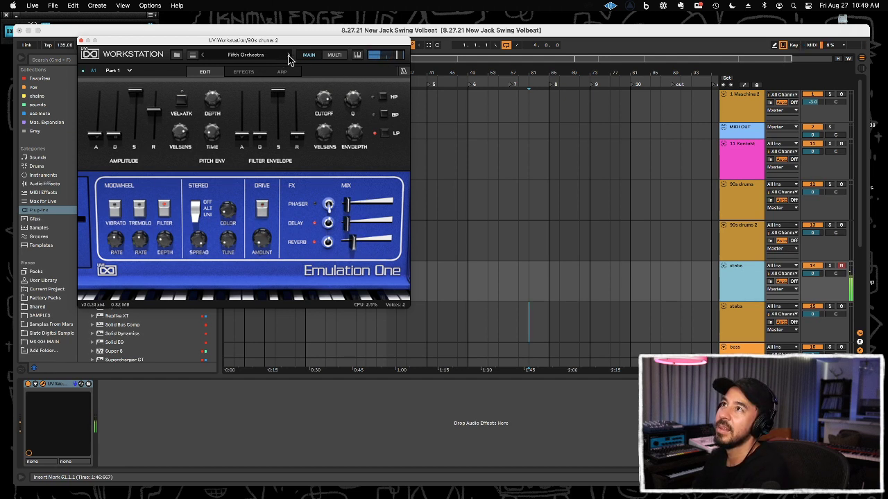
click(289, 59)
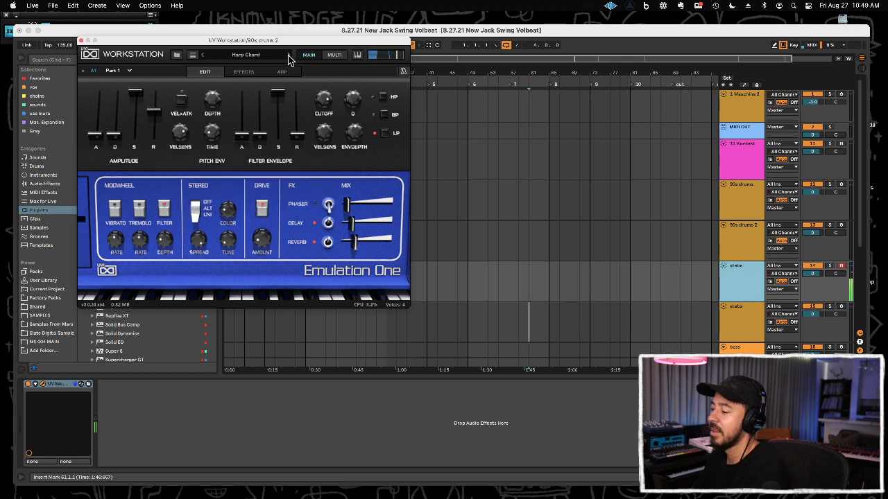
click(289, 60)
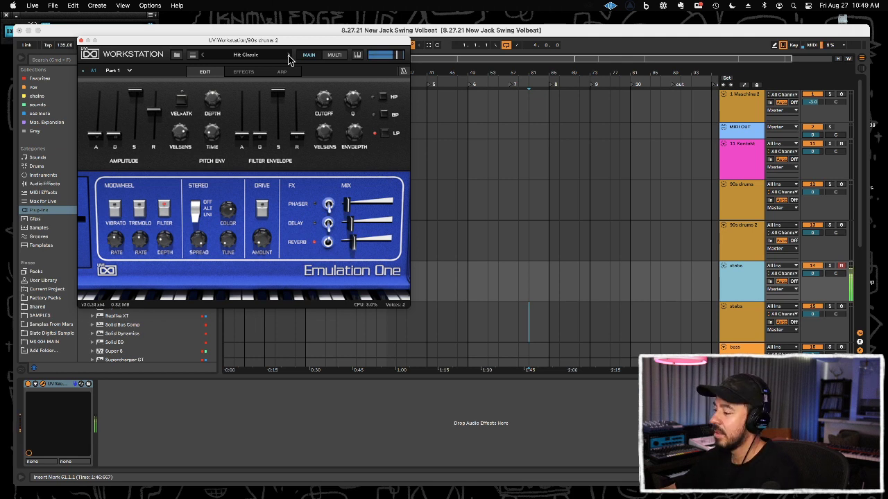
click(289, 60)
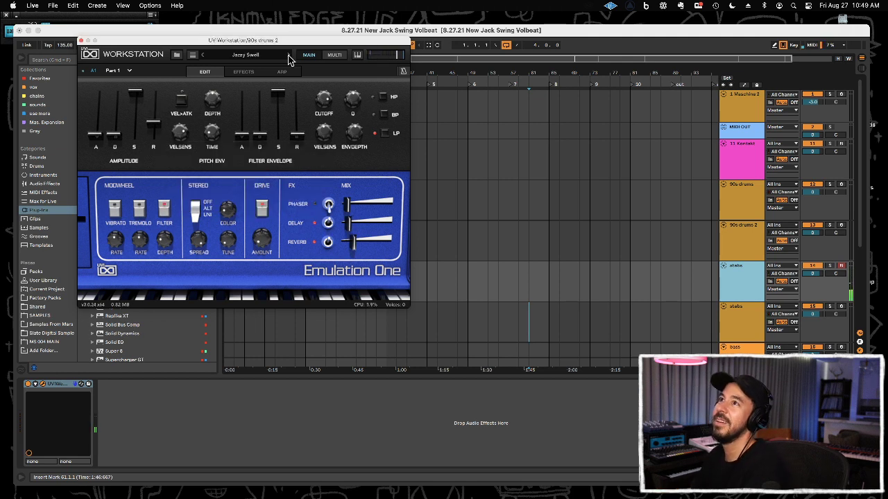
Audition the Emulation One Keyboards presets from Big Pipe Organ through Organ Barock Low on the first stabs track
click(239, 56)
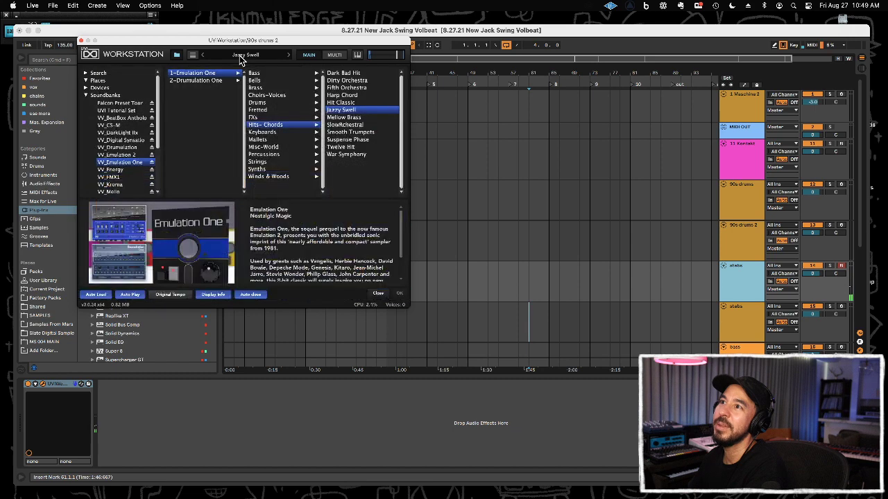
click(269, 132)
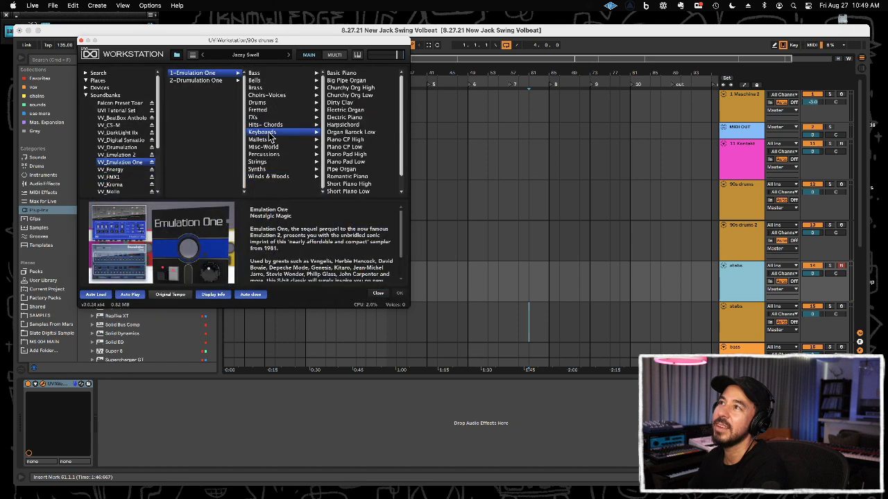
click(351, 82)
double_click(350, 81)
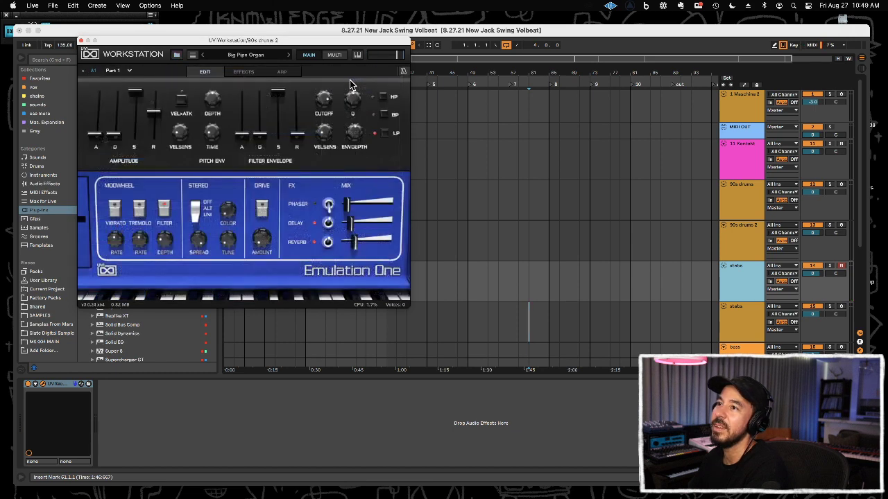
click(289, 58)
click(288, 58)
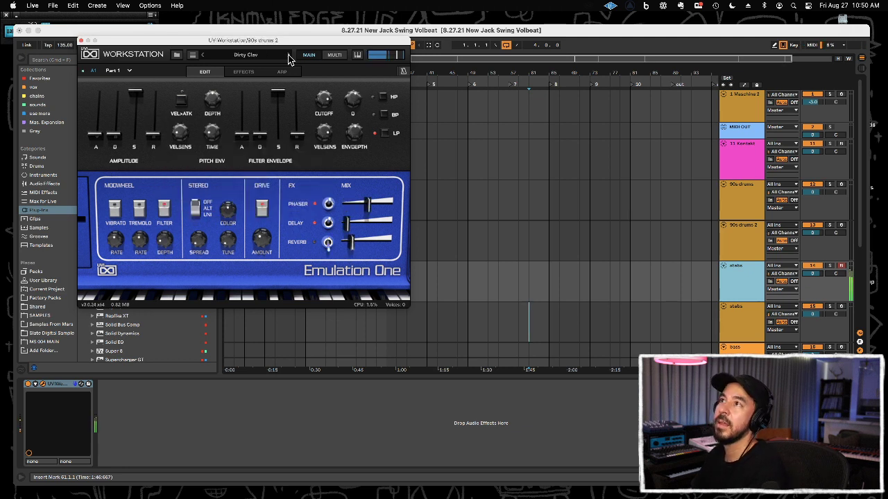
click(289, 59)
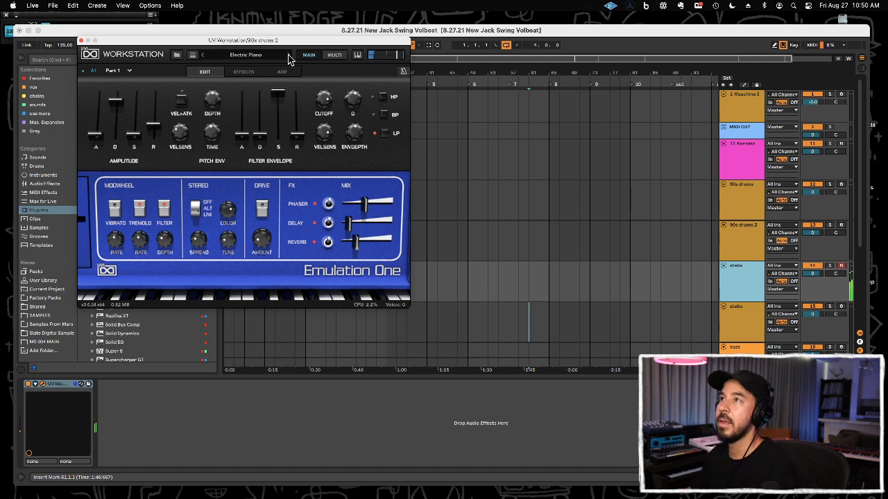
click(289, 57)
click(289, 57)
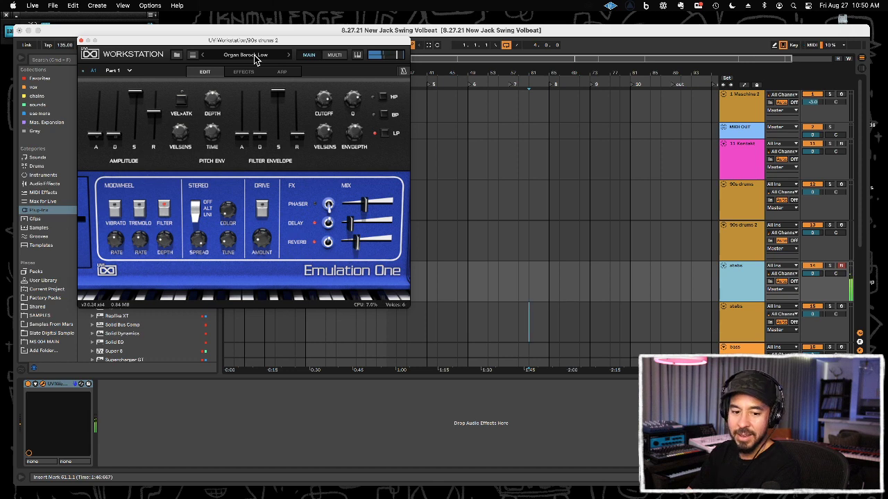
Audition the Emulation One Synths presets in reverse order on the first stabs track, through Pitched Pad to High and Dark
click(255, 57)
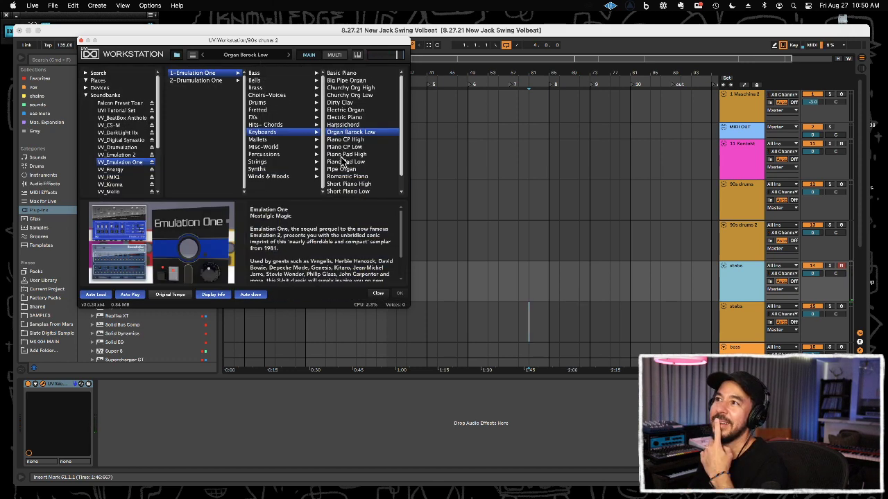
scroll(345, 163, down, 2)
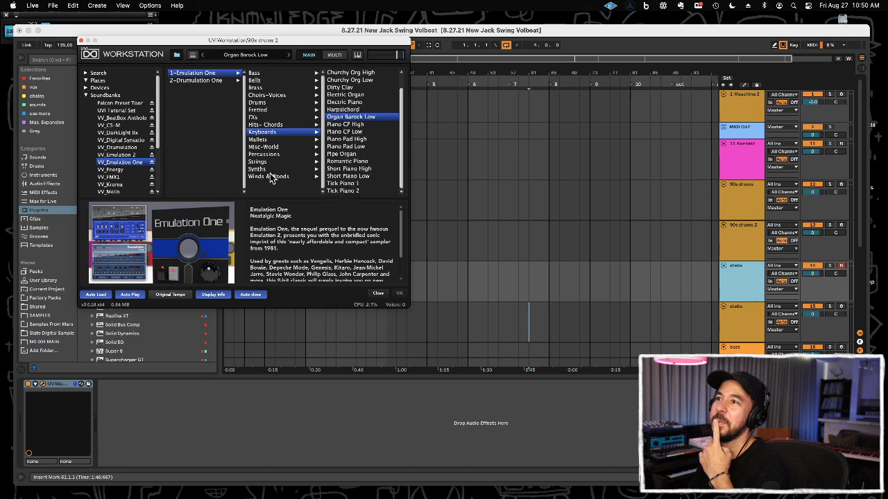
click(272, 170)
double_click(345, 147)
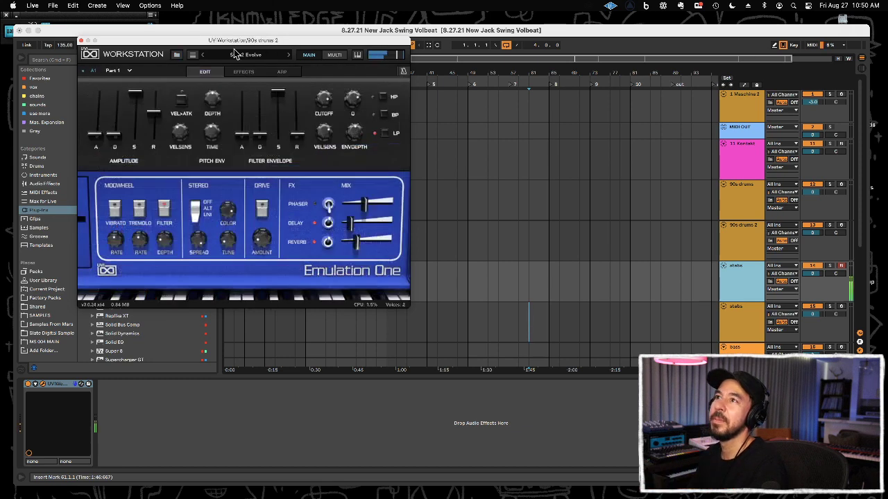
click(202, 55)
click(203, 55)
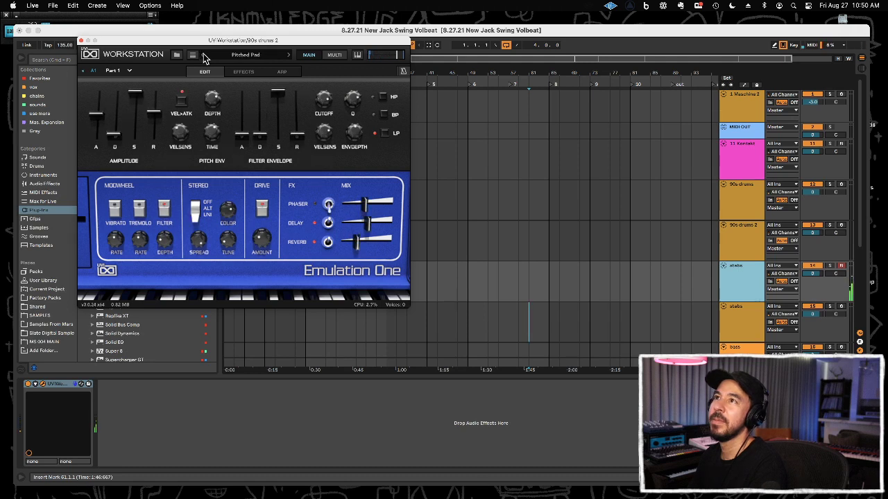
click(202, 54)
click(203, 55)
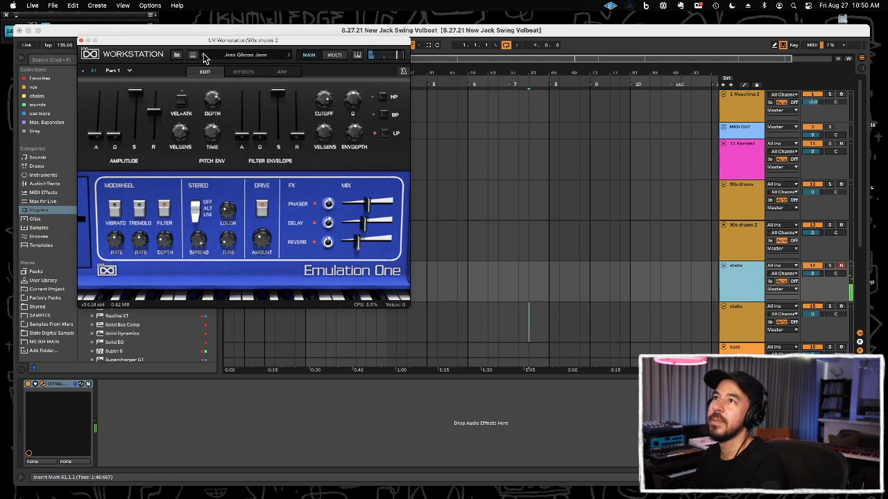
click(202, 54)
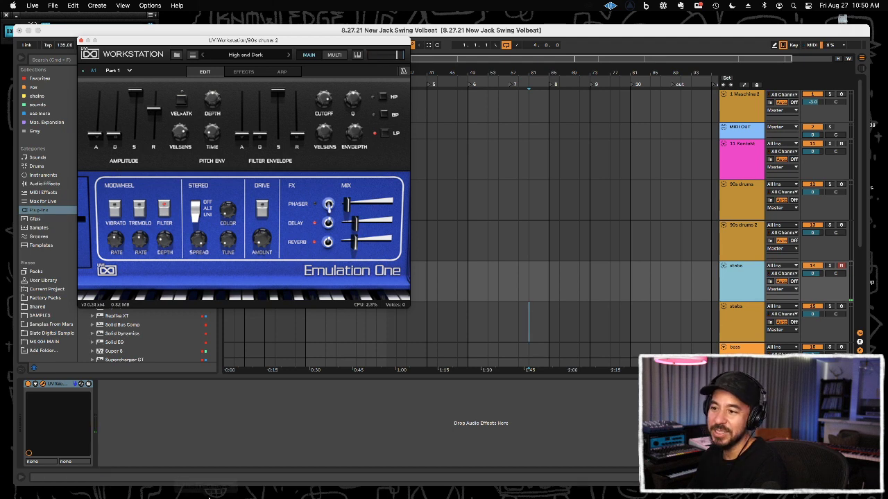
Listen to several passages of the Guy, M.C. Hammer, Blackstreet new jack swing video in Google Chrome, pause it and return to Ableton Live
mouse_move(224, 494)
click(264, 485)
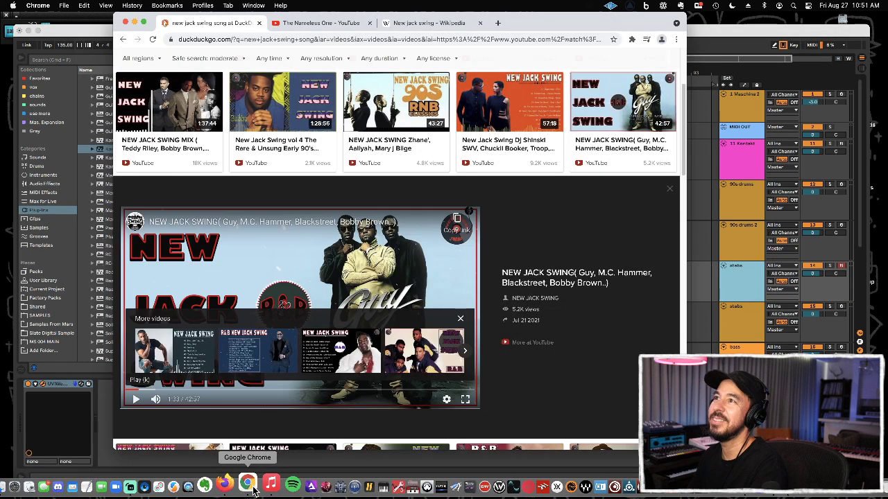
click(136, 399)
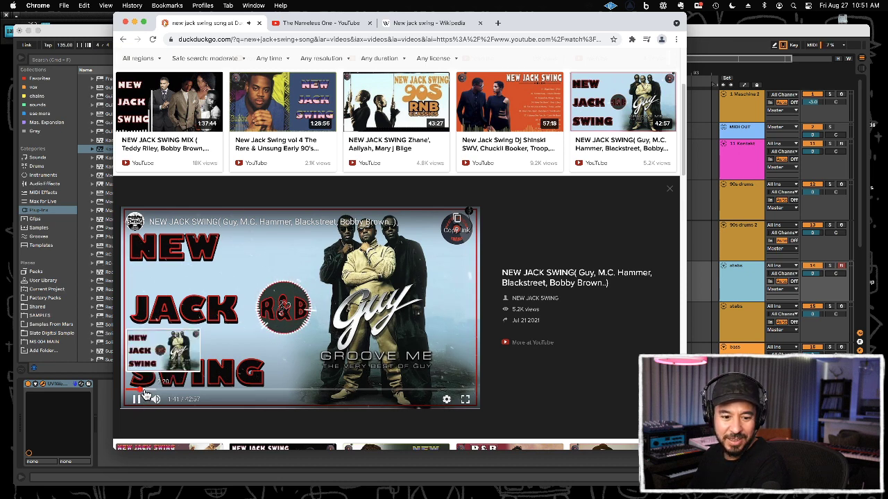
click(147, 394)
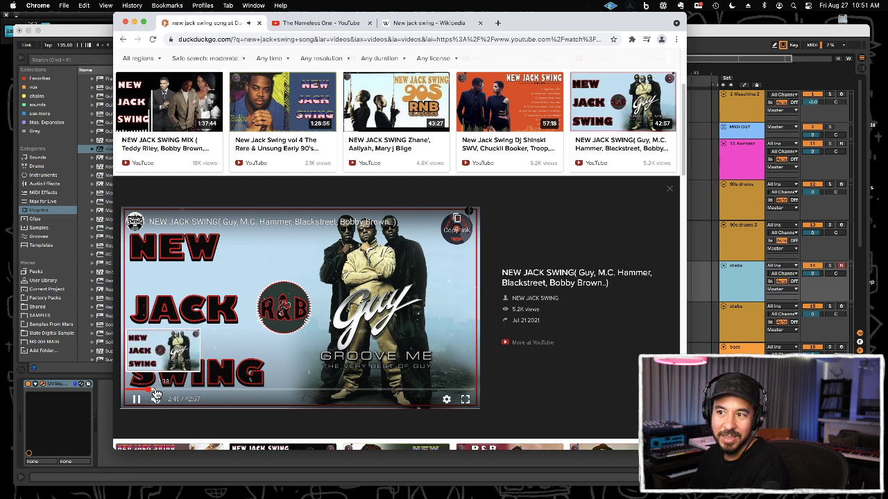
click(157, 394)
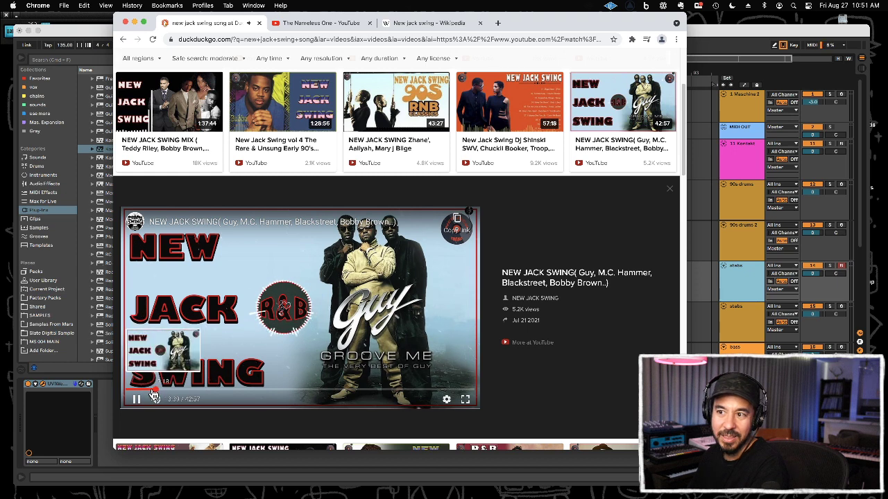
click(146, 394)
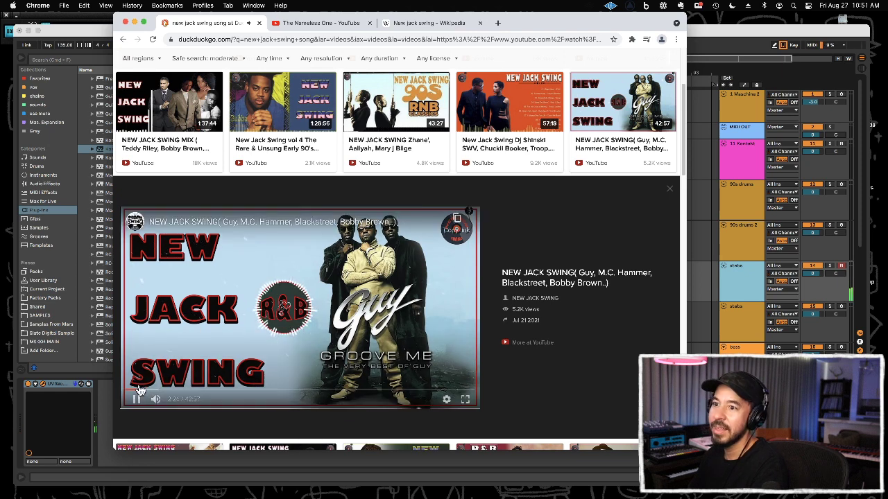
click(138, 399)
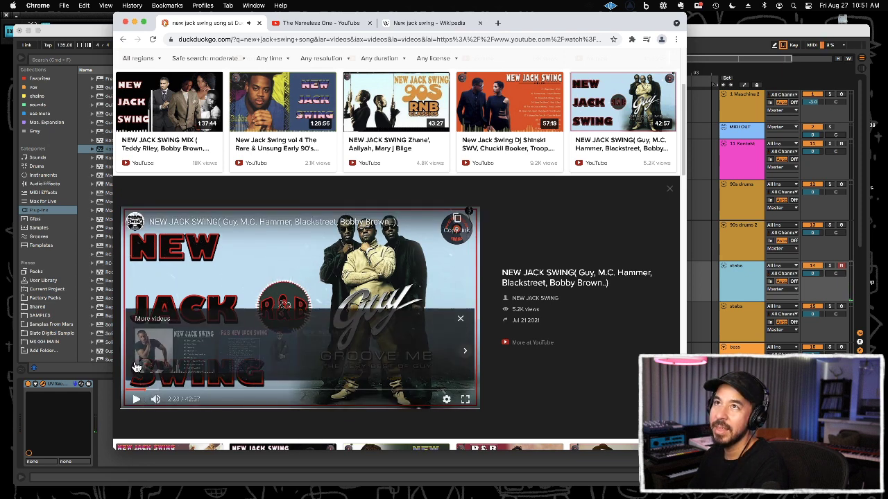
click(138, 399)
key(super+Tab)
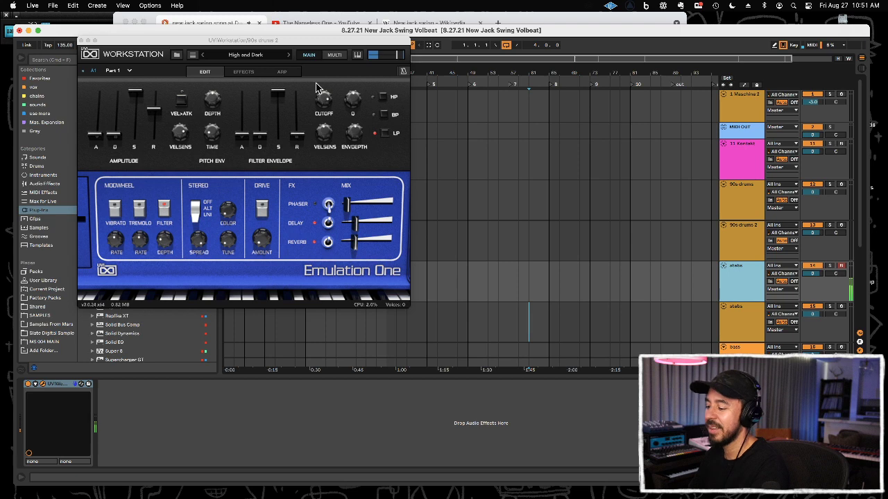
Audition further Emulation One Synths presets on the first stabs track, including Obie Strings and Best Pad
click(289, 56)
click(288, 55)
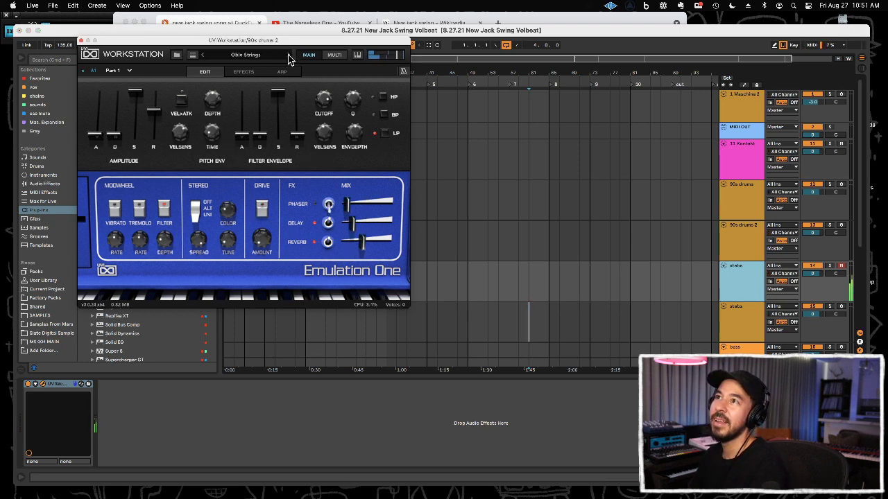
click(226, 57)
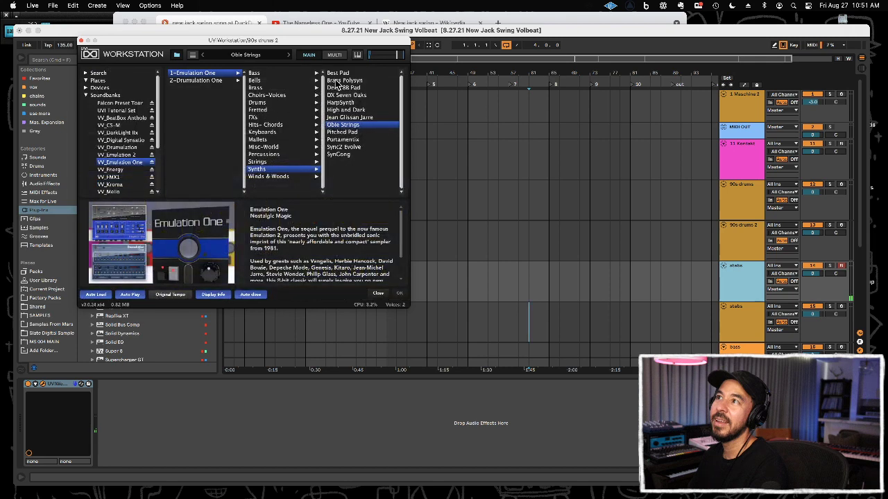
double_click(338, 73)
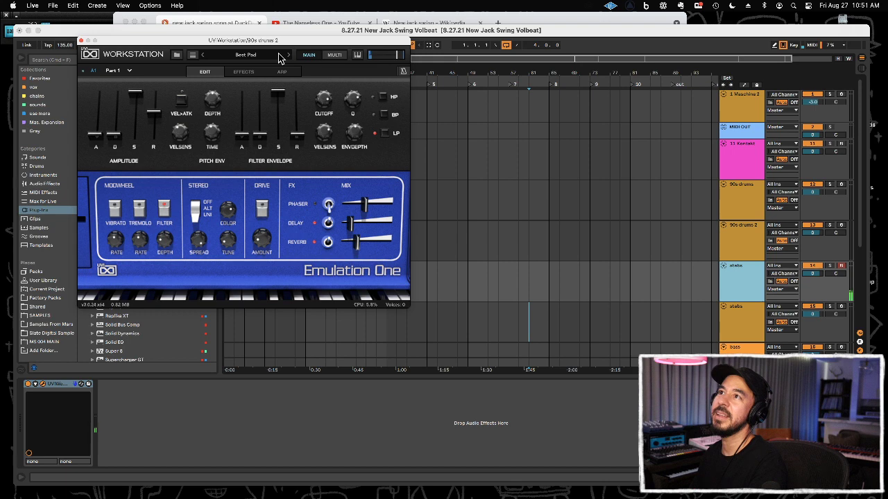
Audition the Leads presets Beauty Lead and BP Solead from the VV_Energy soundbank on the first stabs track
click(246, 55)
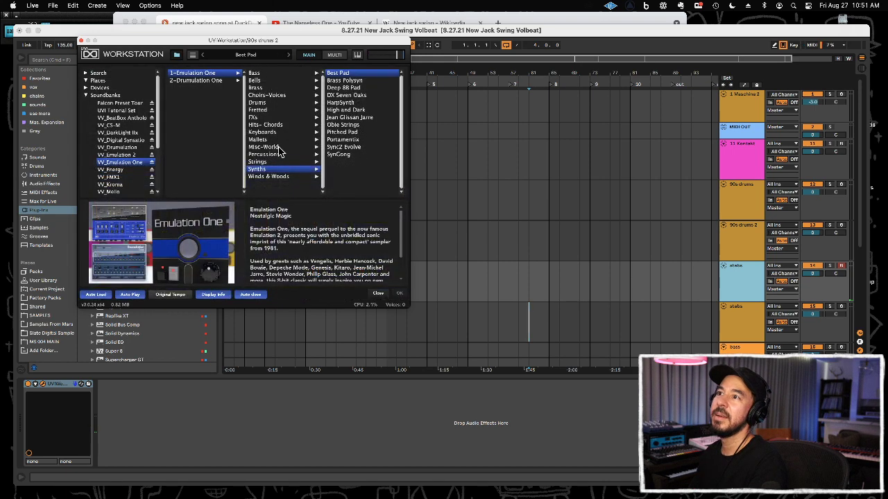
click(269, 89)
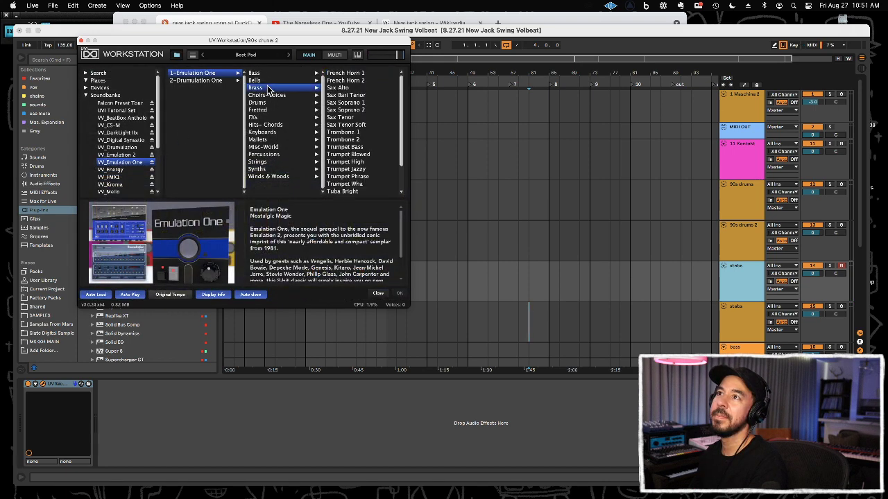
click(113, 170)
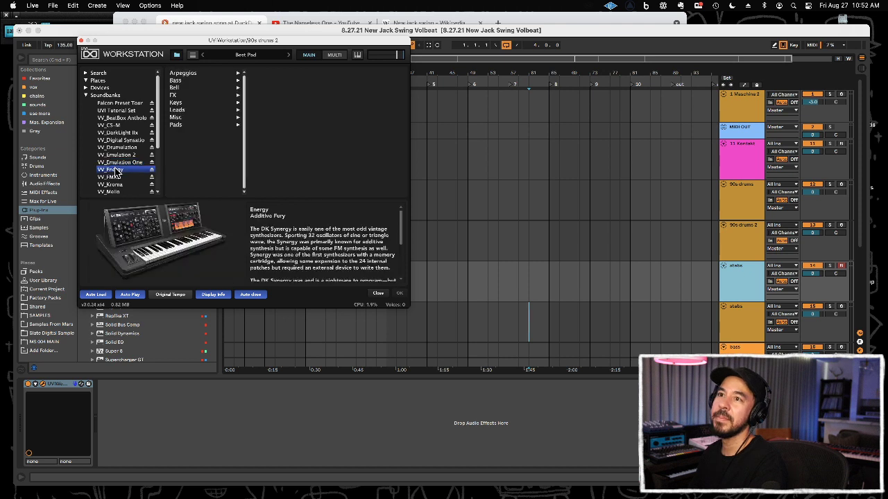
click(192, 110)
click(264, 80)
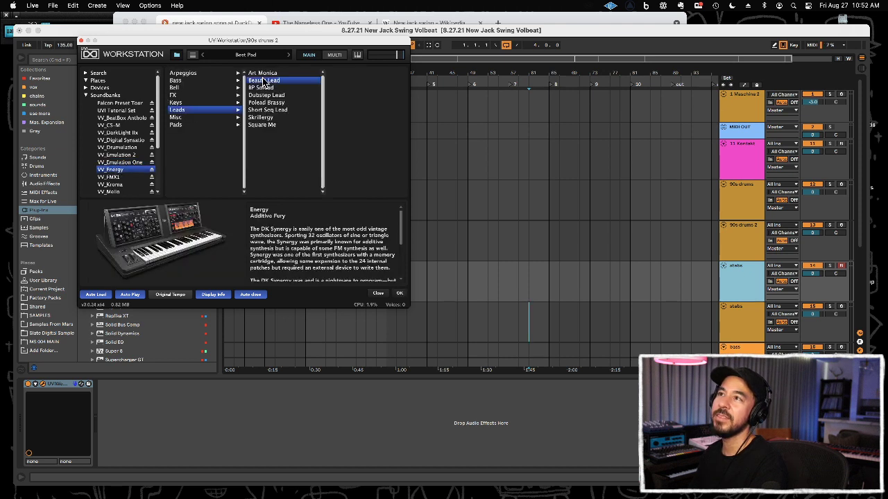
double_click(265, 81)
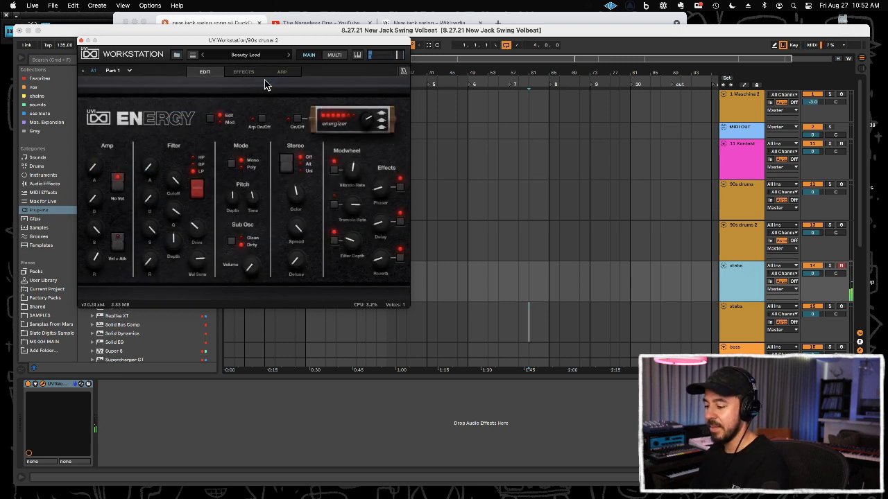
click(289, 55)
Load the Cheap Orchestra preset from the VV_Energy soundbank on the first stabs track and close the instrument window
click(247, 57)
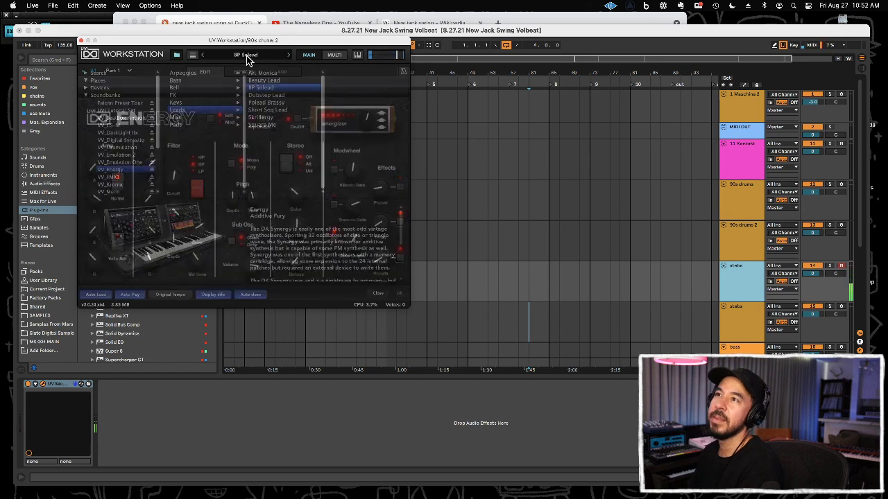
click(196, 126)
click(200, 118)
click(286, 82)
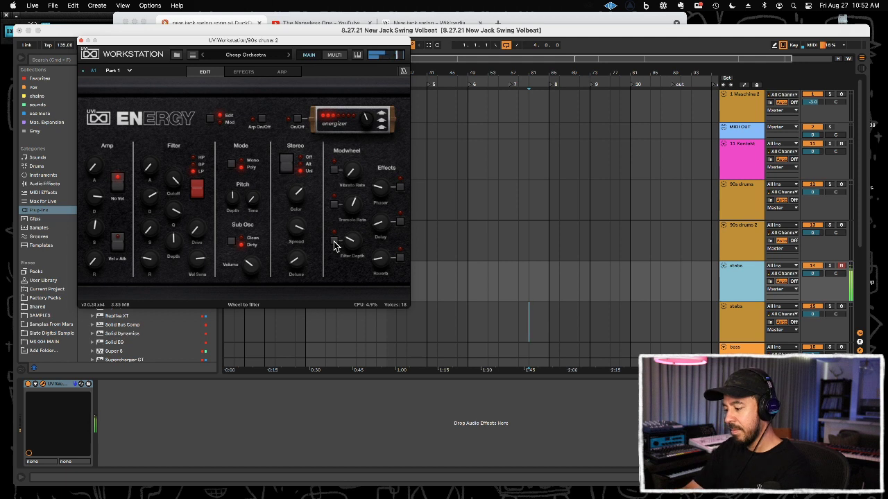
click(81, 41)
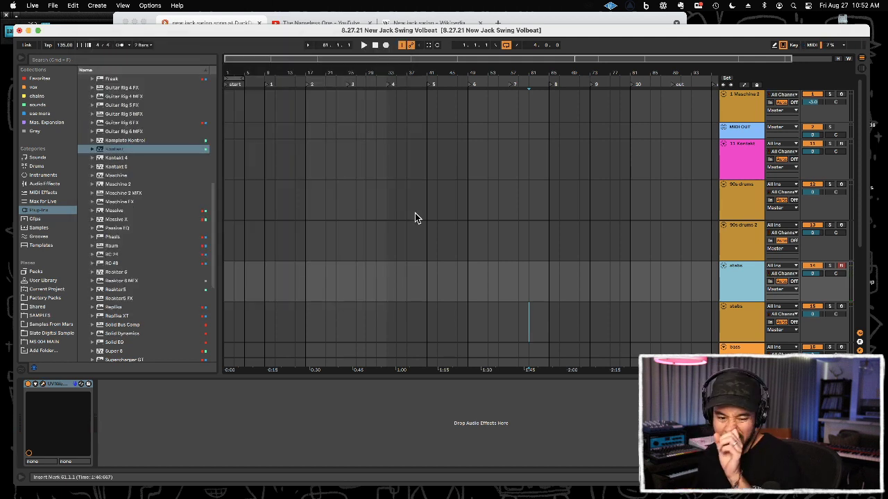
Play the sounds of the 90s drums and 90s drums 2 tracks to compare them, and close the Drumulation window
click(739, 199)
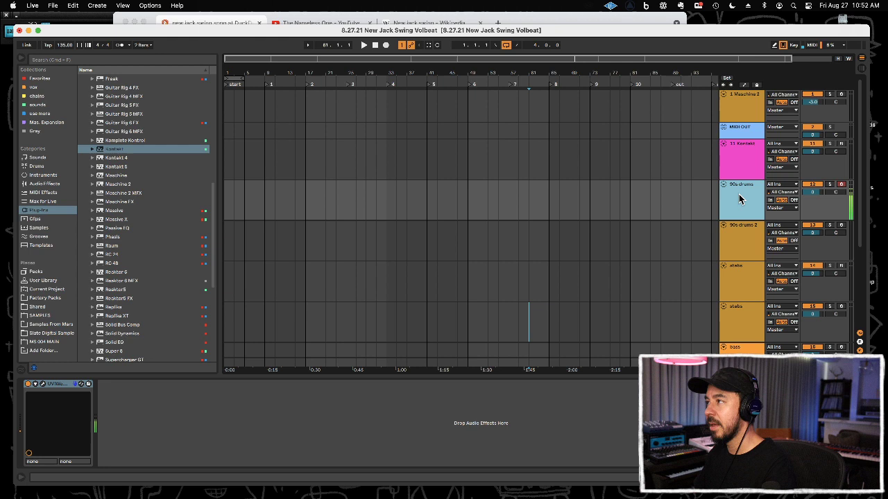
click(743, 248)
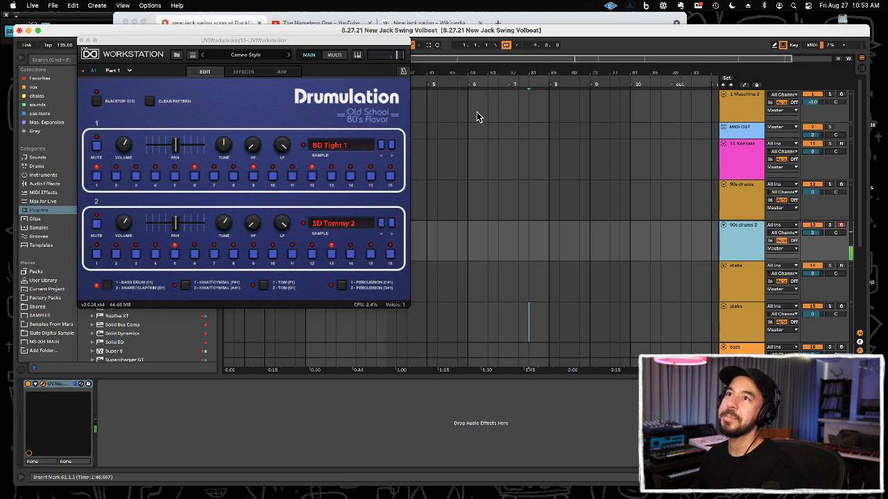
click(80, 40)
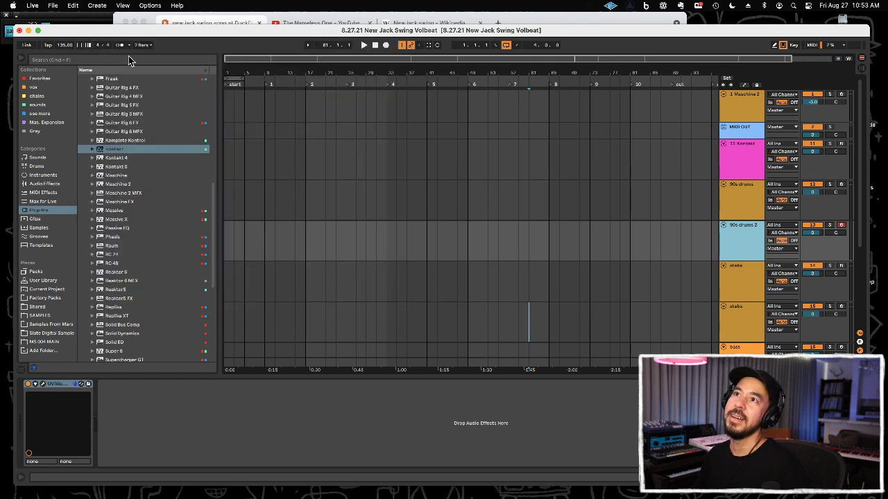
Turn on the metronome, start playback and set the song tempo to 104 BPM
click(119, 44)
key(space)
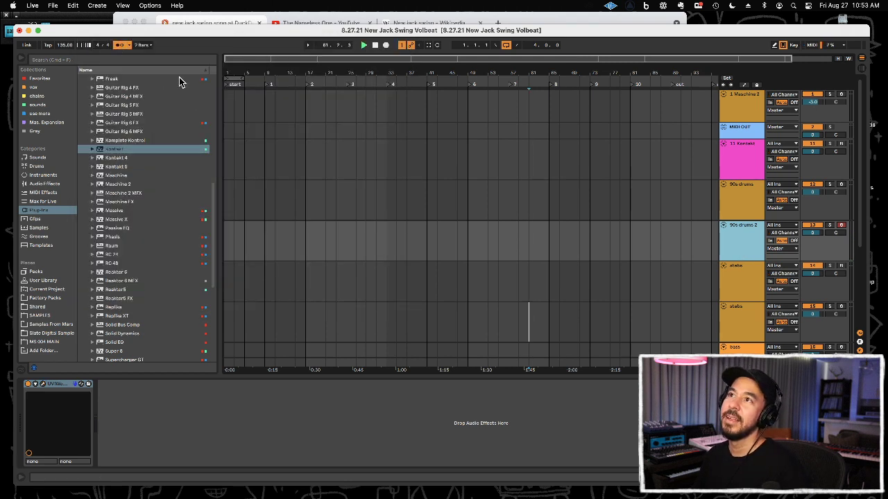
click(68, 46)
text(84)
key(Return)
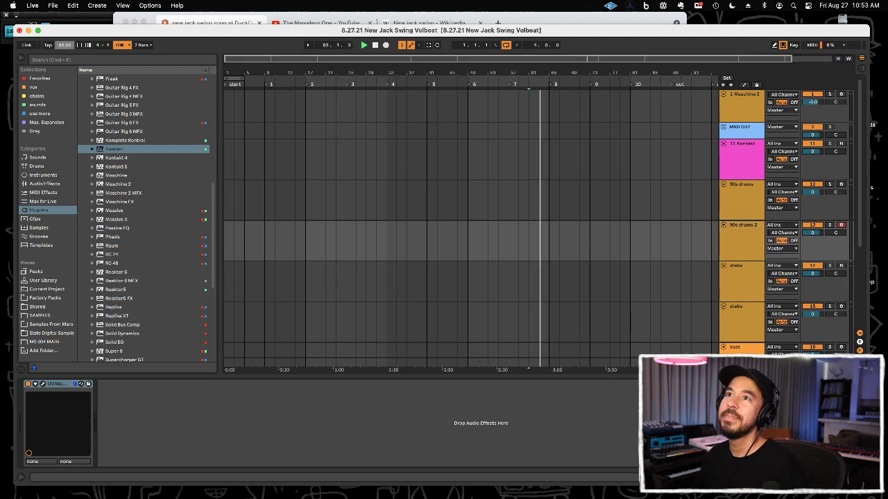
key(Up)
key(Up)
key(Up)
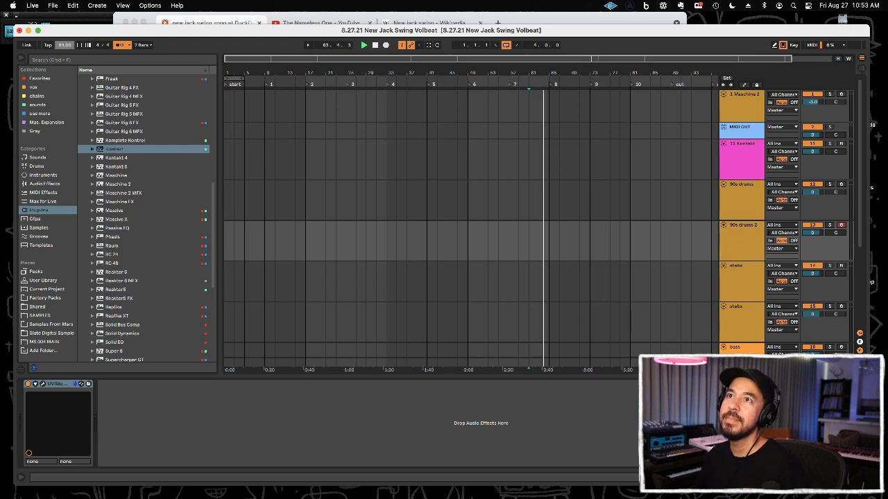
key(Up)
key(Up)
key(Up)
key(Up)
key(Up)
key(Up)
key(Up)
key(Up)
key(Up)
key(Up)
key(Up)
key(Up)
key(Up)
key(Up)
key(Up)
key(Up)
key(Up)
key(Up)
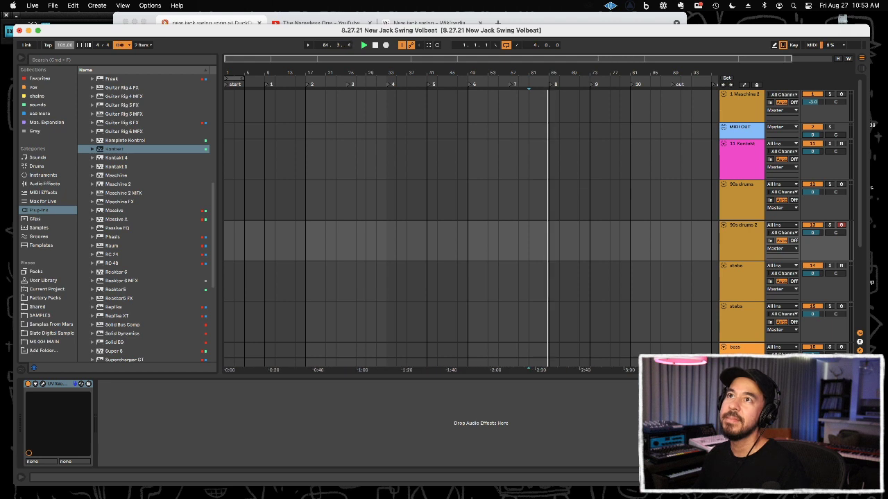
key(Down)
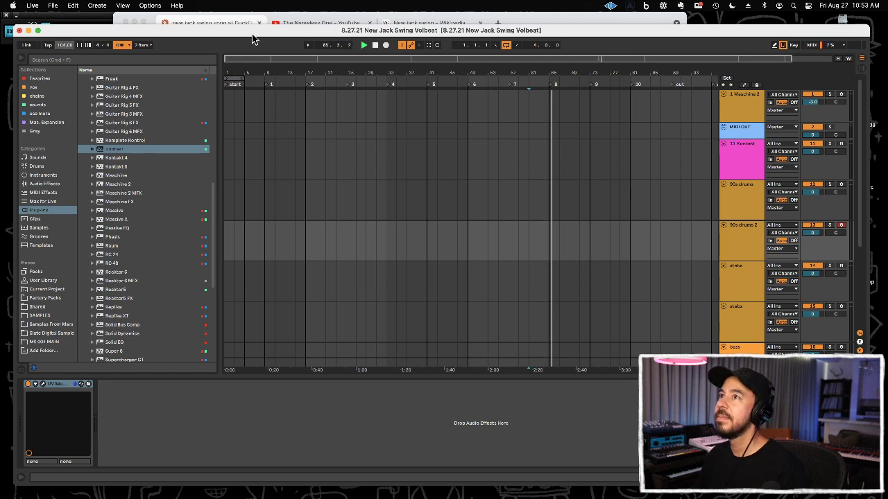
Record a pattern of E1 hits on the 90s drums track within the four-bar loop at the start of the song
drag(259, 61, 259, 125)
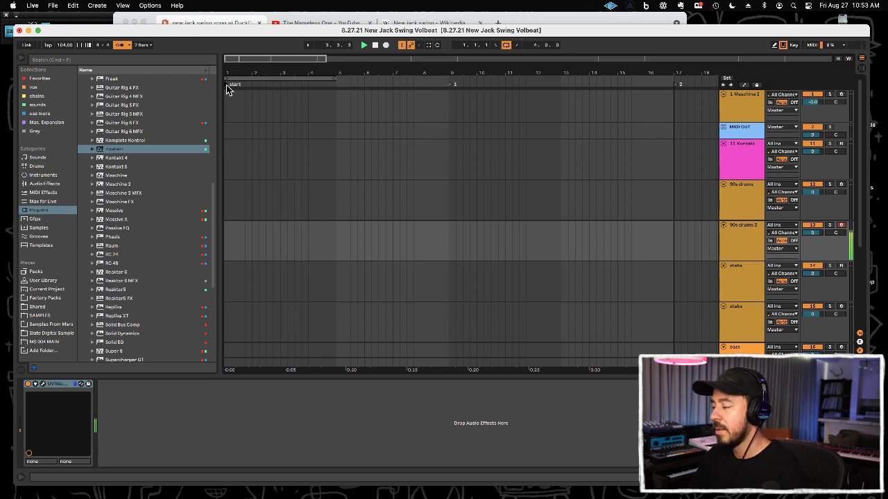
click(254, 199)
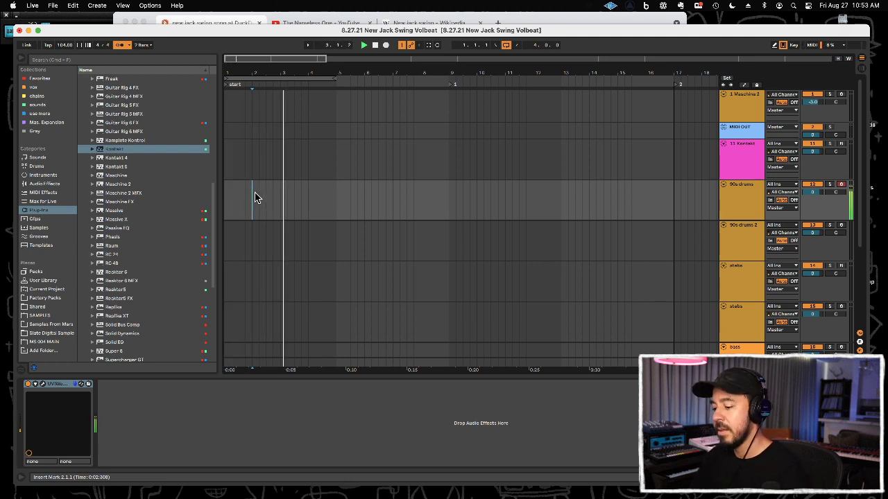
key(F9)
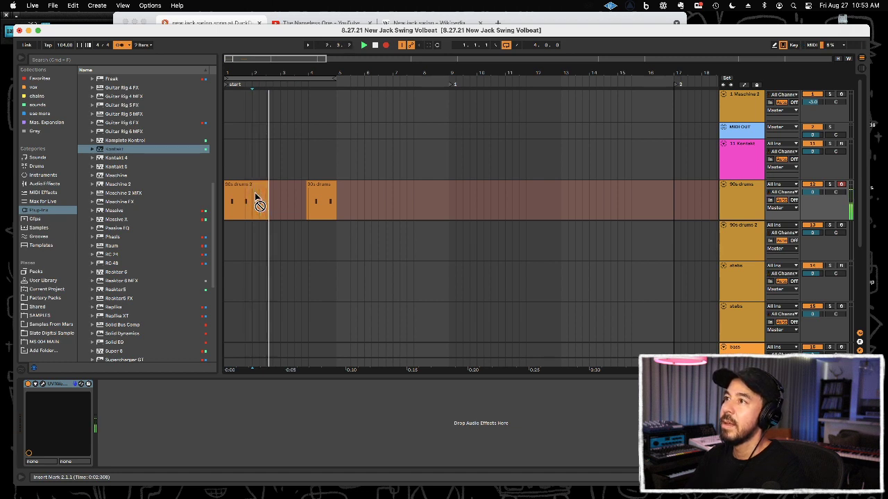
key(F9)
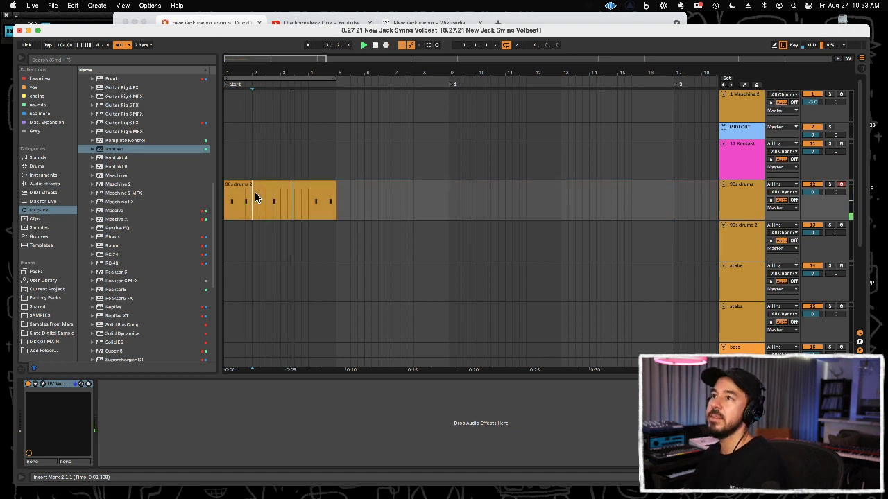
Quantize the notes of the recorded 90s drums clip to 1/16 with an amount of 100%
double_click(302, 185)
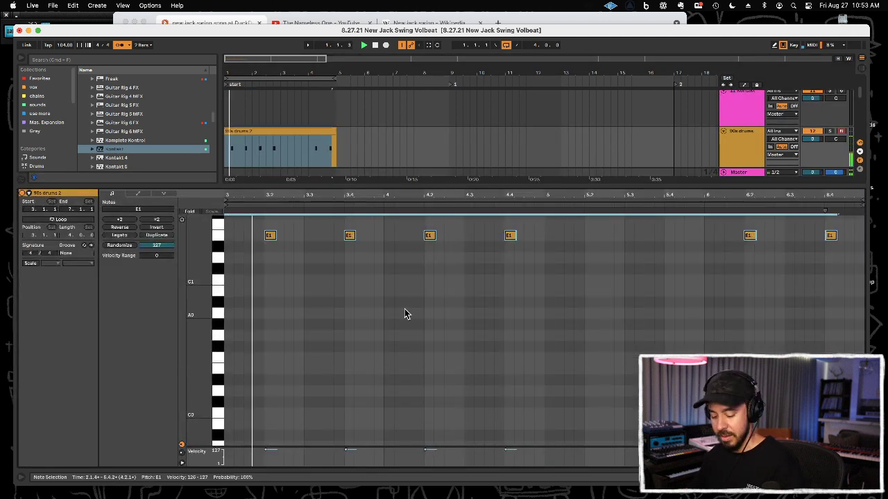
key(super+shift+u)
drag(464, 265, 464, 298)
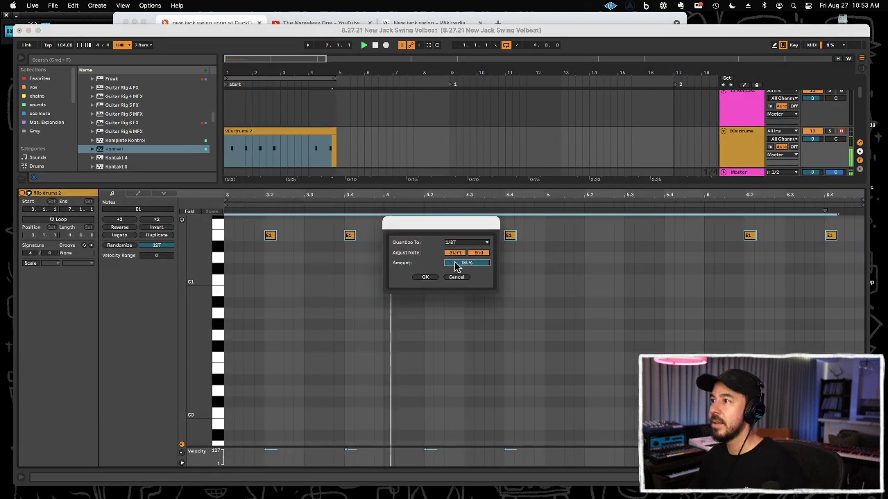
click(467, 242)
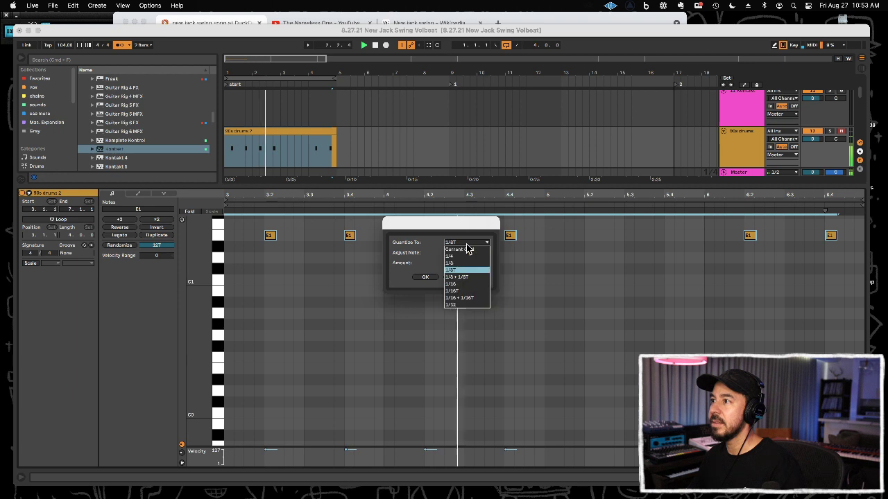
click(464, 285)
drag(467, 263, 467, 229)
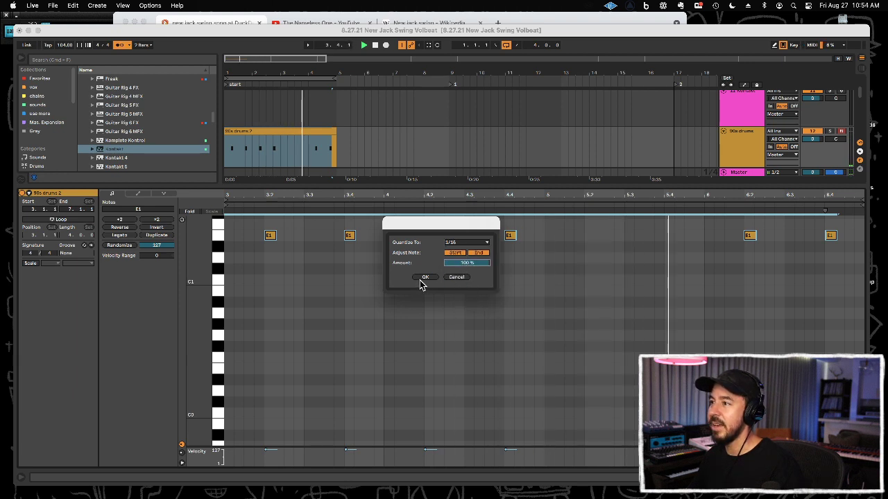
click(422, 278)
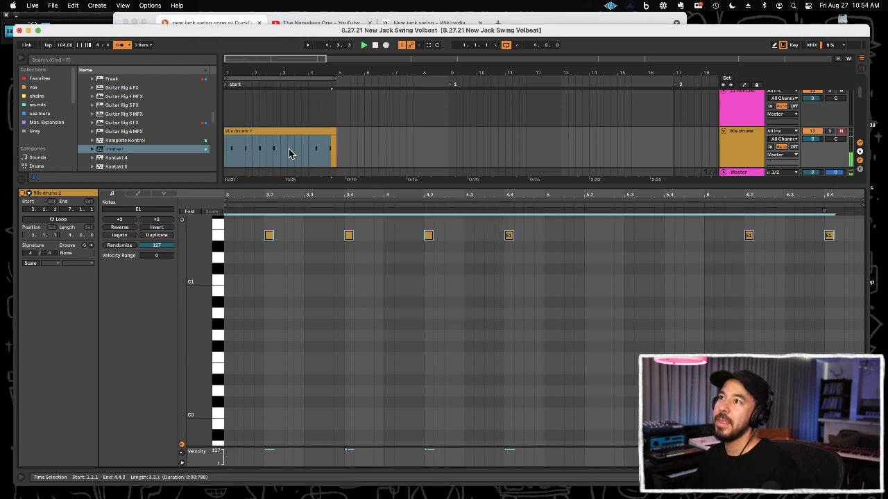
Delete the 90s drums clip's content from bar 3 onwards and shorten the arrangement loop to the first two bars
drag(280, 154, 357, 154)
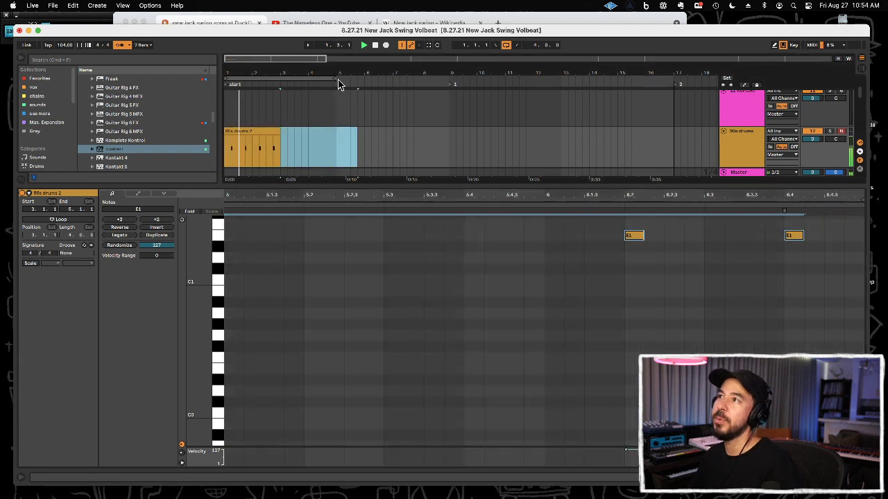
drag(339, 79, 280, 79)
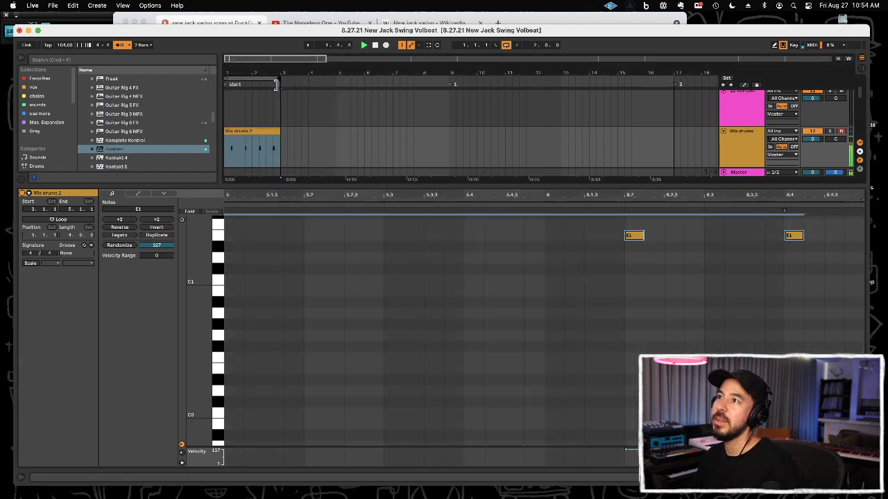
click(285, 148)
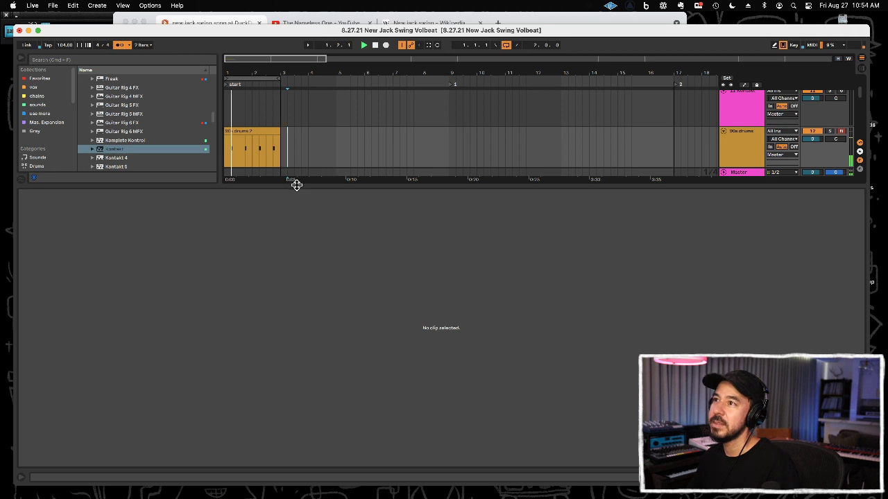
Show the 90s drums clip's notes in an enlarged editor and overdub a pattern of B0 hits within the two-bar loop
drag(297, 185, 303, 394)
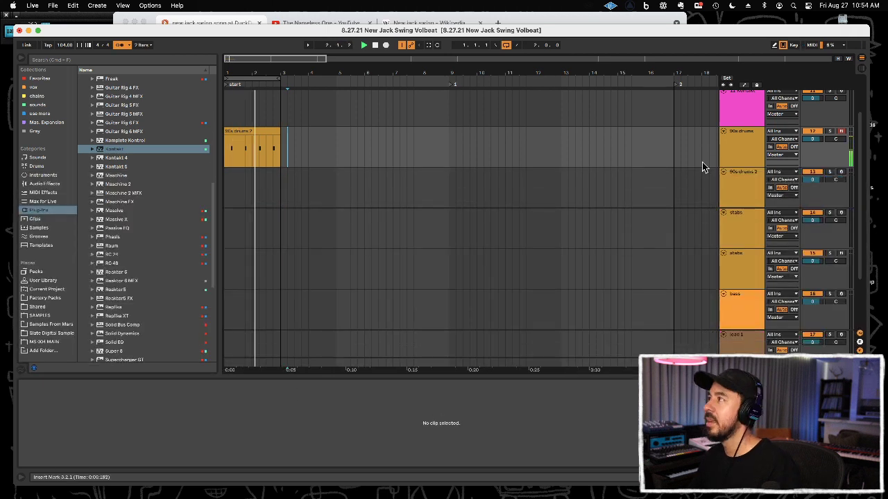
click(249, 132)
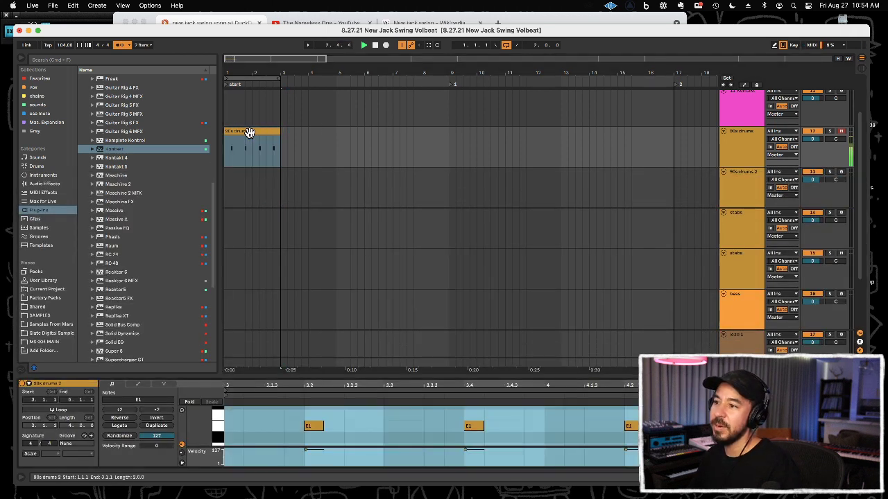
drag(396, 375, 399, 321)
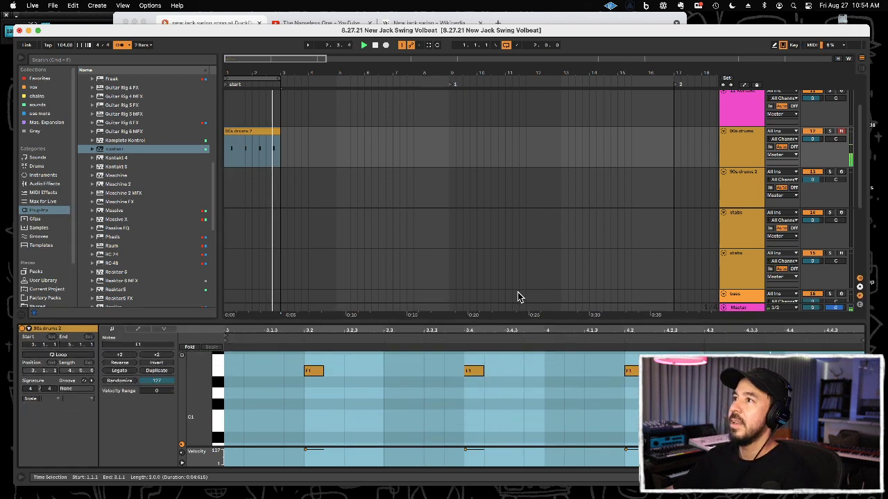
key(F9)
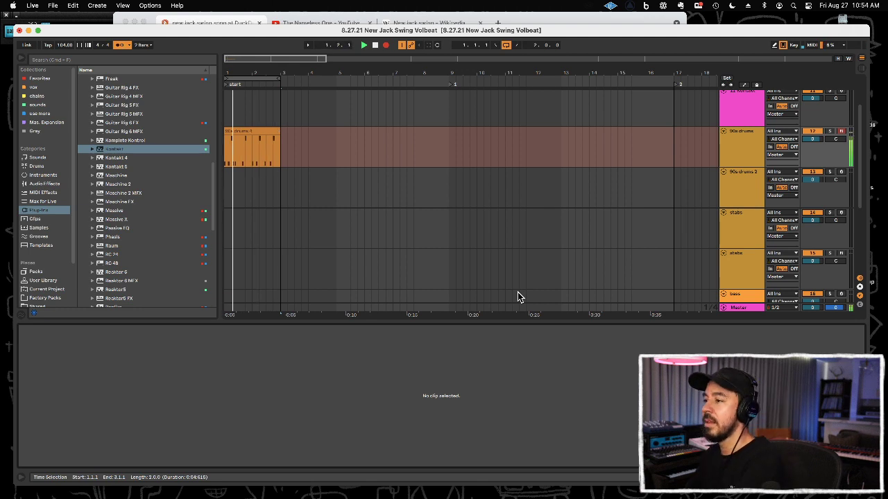
key(F9)
Quantize all E1 and B0 notes of the 90s drums clip to the 1/16 grid
click(272, 131)
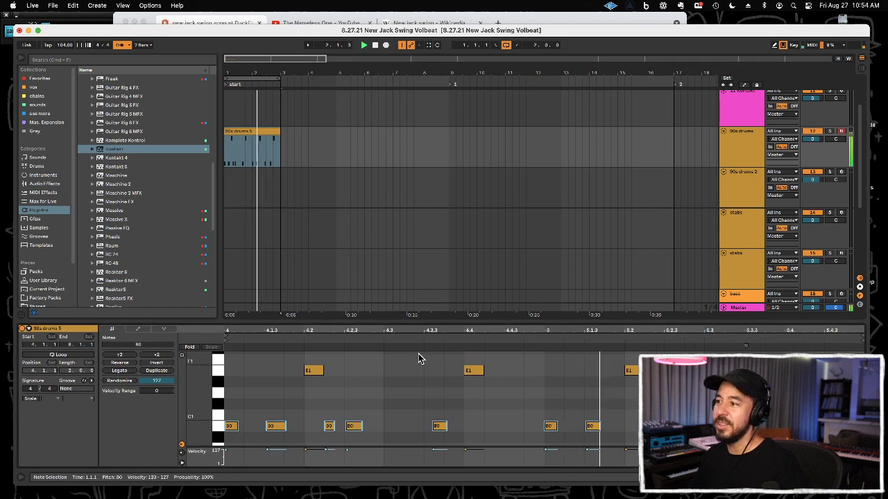
key(super+a)
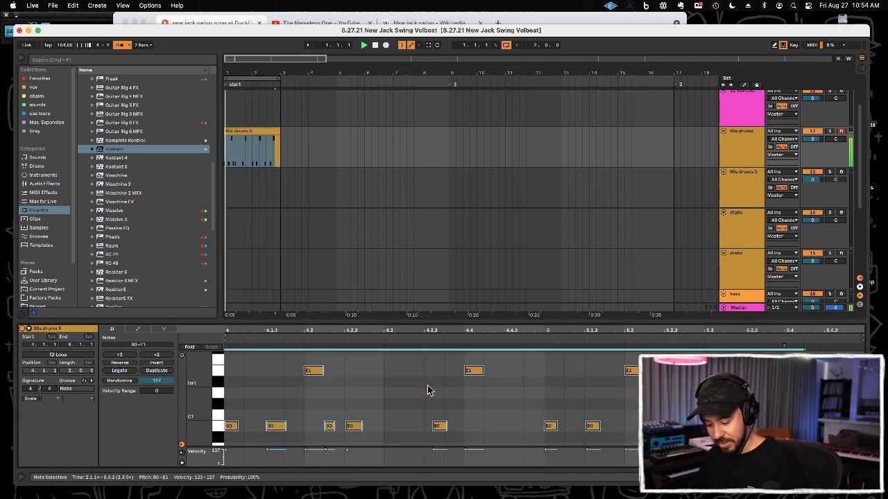
click(428, 391)
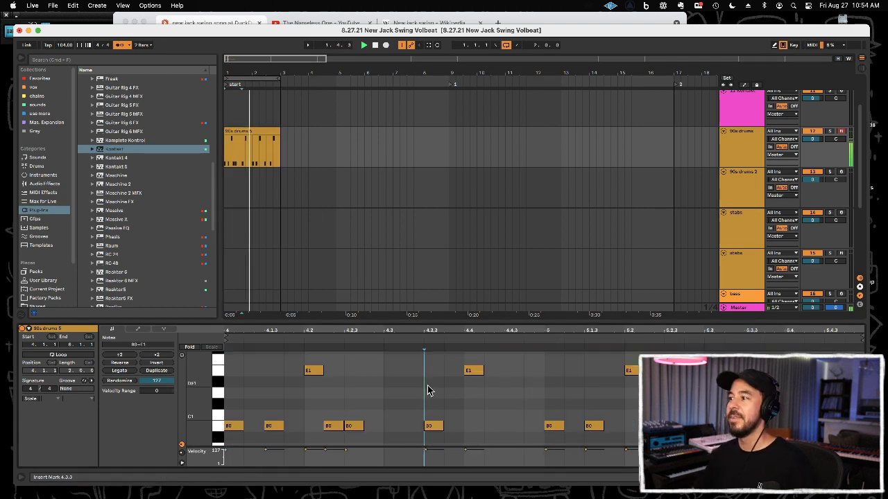
Add a B0 note at 4.4.4 and another in the second bar, trying different positions for it before settling on 5.3.3
double_click(534, 428)
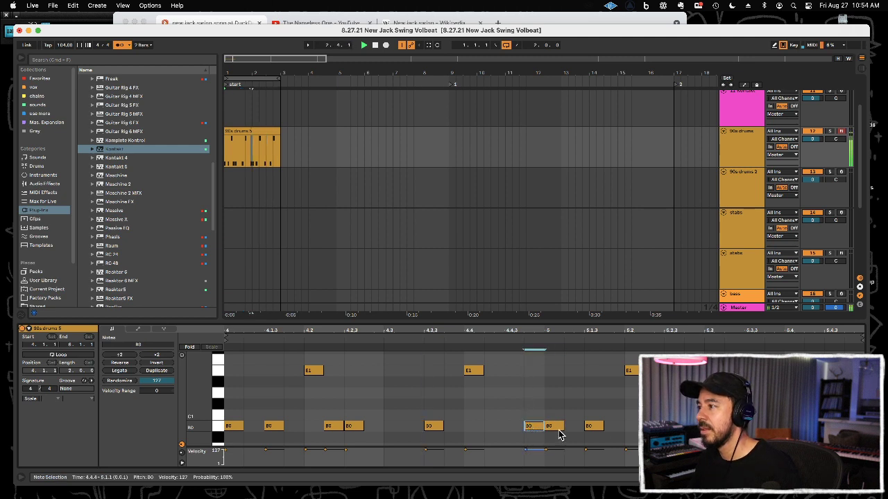
double_click(711, 426)
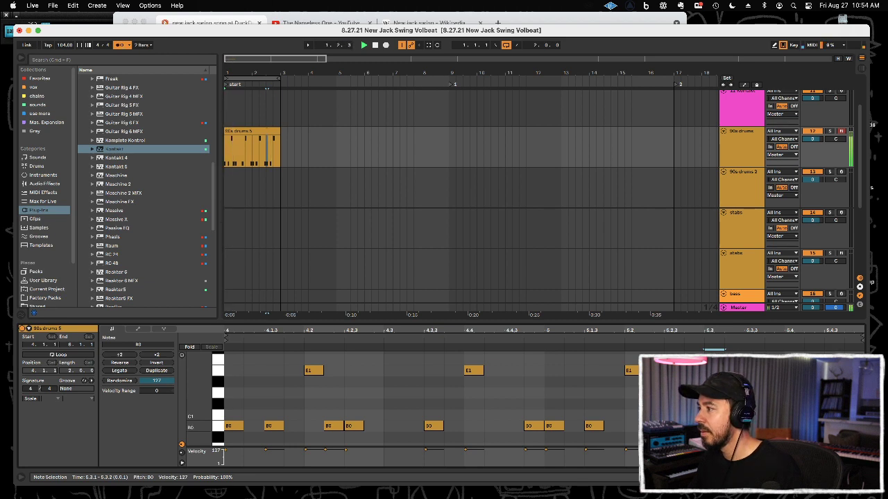
key(Left)
key(Left)
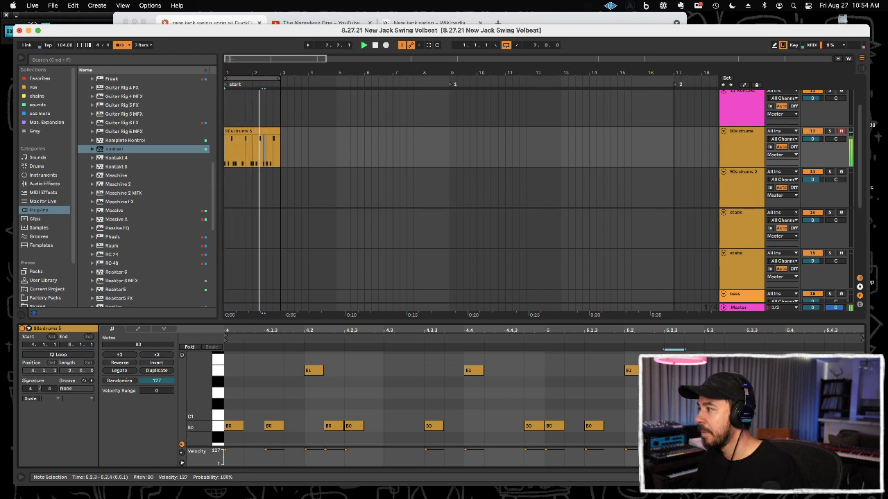
key(Right)
key(Right)
key(Right)
key(Right)
key(Right)
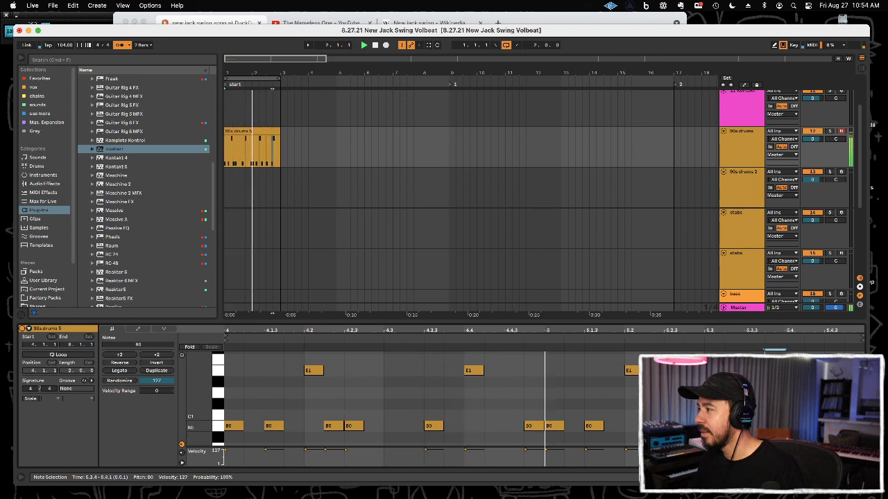
key(Left)
key(Left)
key(Left)
key(Left)
key(Right)
key(Right)
key(Right)
key(Right)
key(Right)
key(Right)
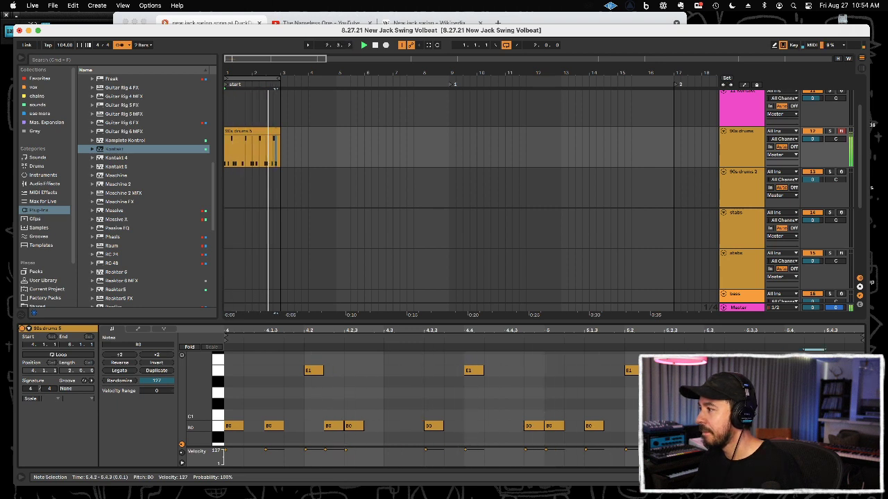
key(Left)
key(Left)
key(Left)
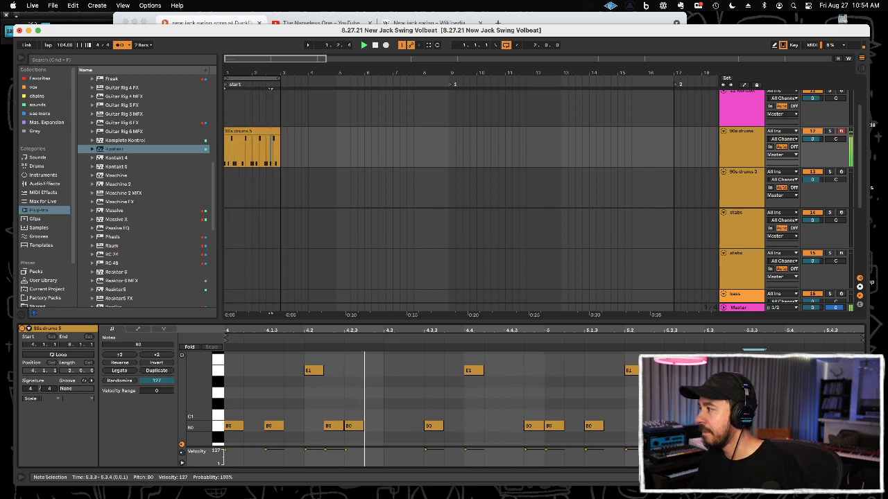
key(Escape)
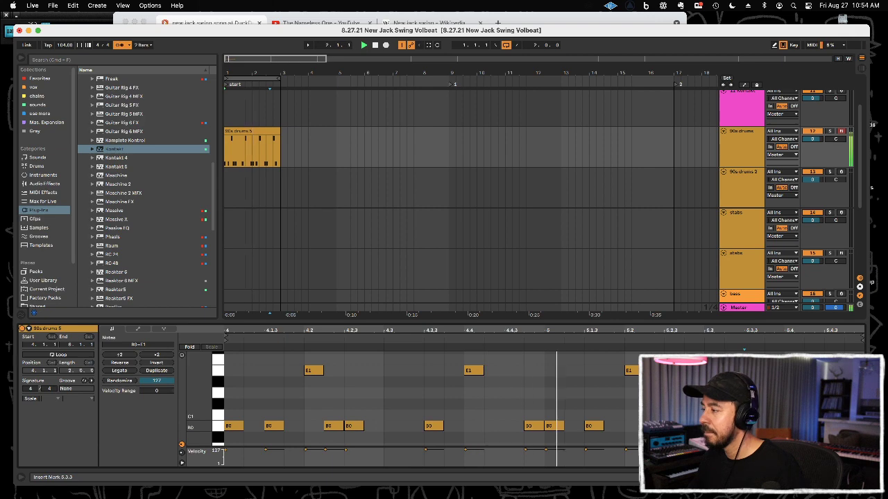
Find the Swing MPC 3000 16ths 74 groove in the groove library, apply it to the 90s drums clip and audition it
click(49, 237)
drag(213, 92, 228, 271)
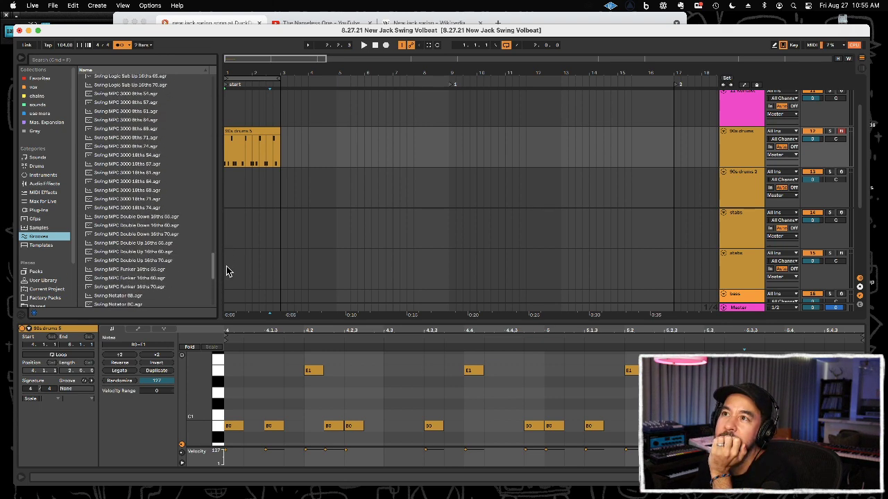
scroll(158, 229, up, 1)
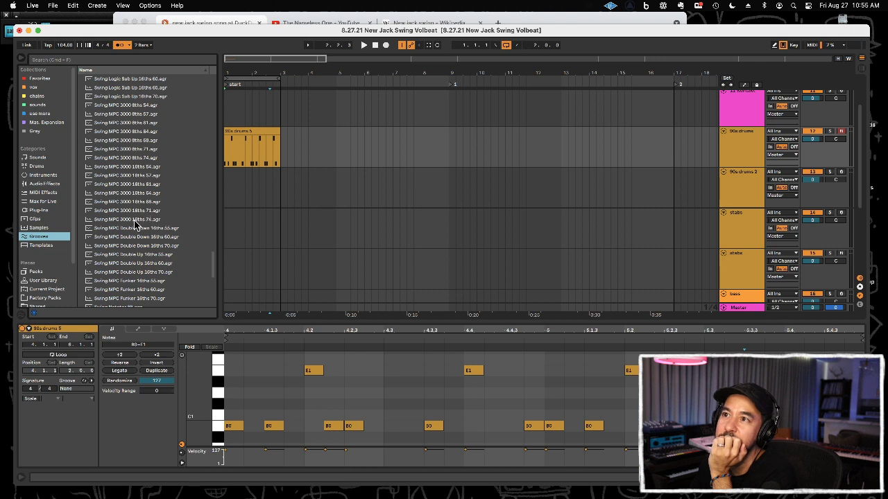
drag(136, 220, 224, 180)
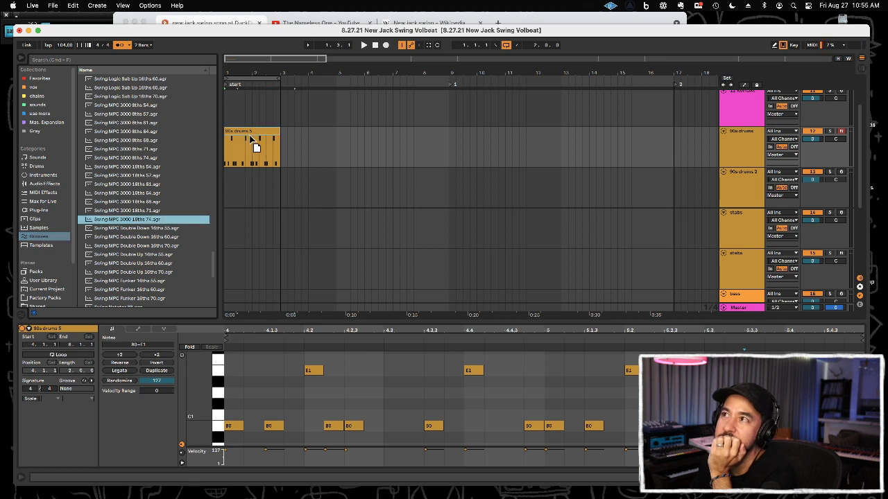
drag(250, 138, 251, 139)
key(space)
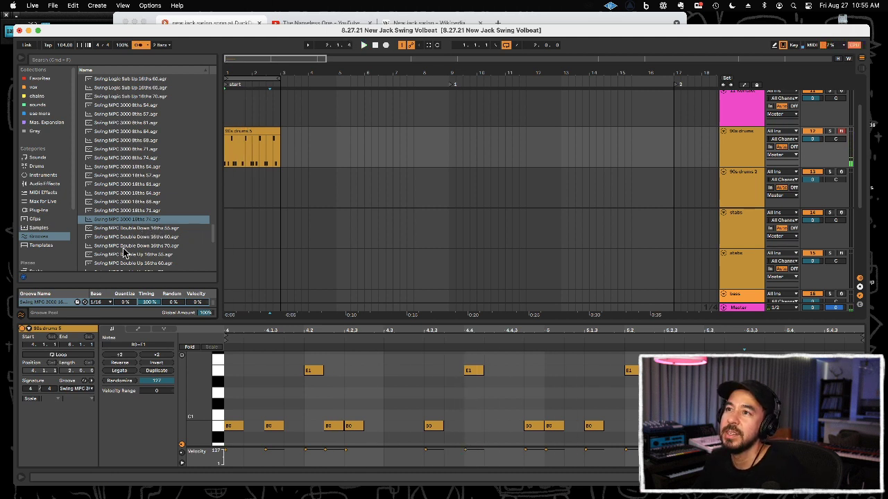
Undo the groove and audition Swing MPC 3000 16ths 68 and then Swing MPC 3000 16ths 64 on the 90s drums clip
key(super+z)
drag(131, 202, 249, 158)
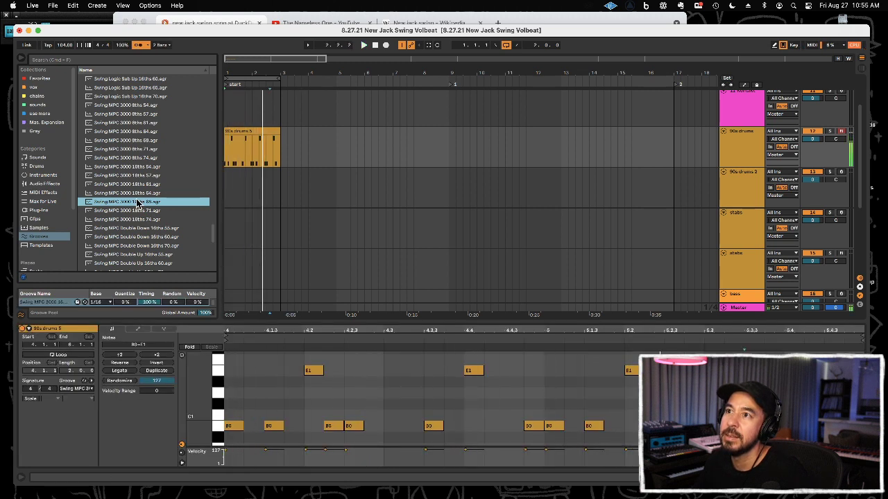
key(super+z)
drag(138, 193, 255, 142)
key(space)
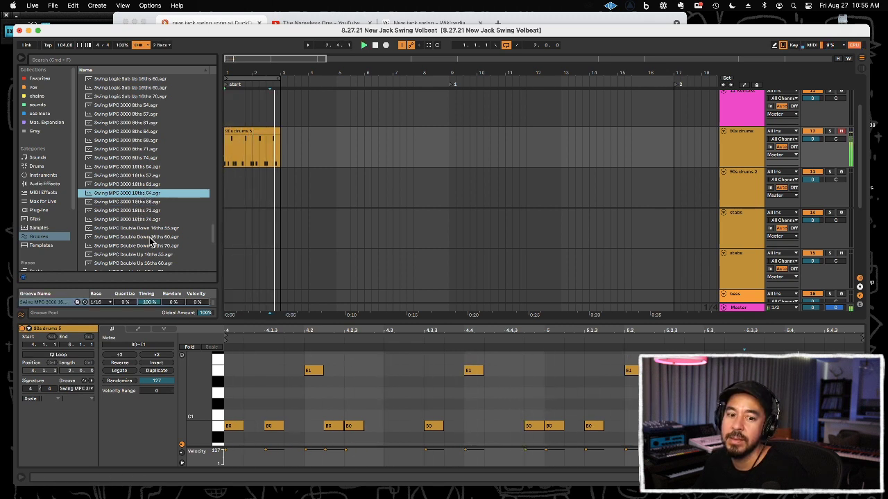
Set the 90s drums clip's groove to None
click(262, 208)
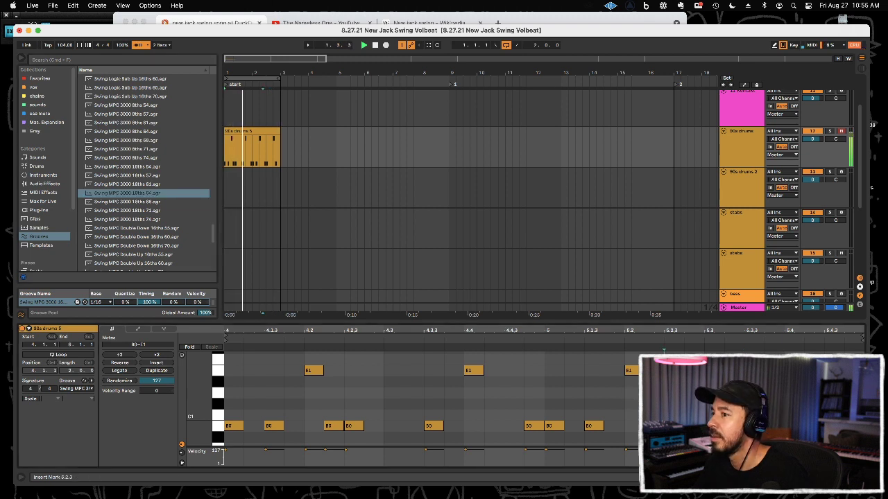
click(668, 425)
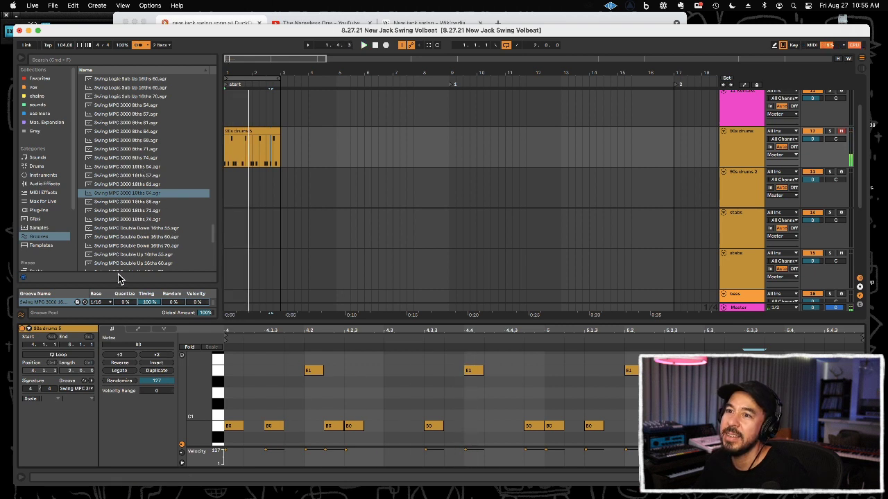
click(75, 391)
click(75, 400)
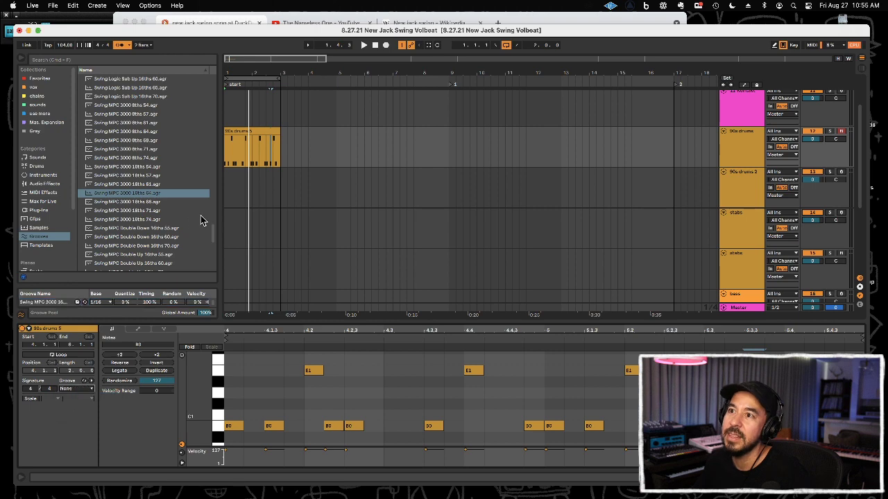
Browse the groove library for hip hop grooves, apply Hip Hop Loosely Flow 16ths to the 90s drums clip and audition it
scroll(211, 233, down, 10)
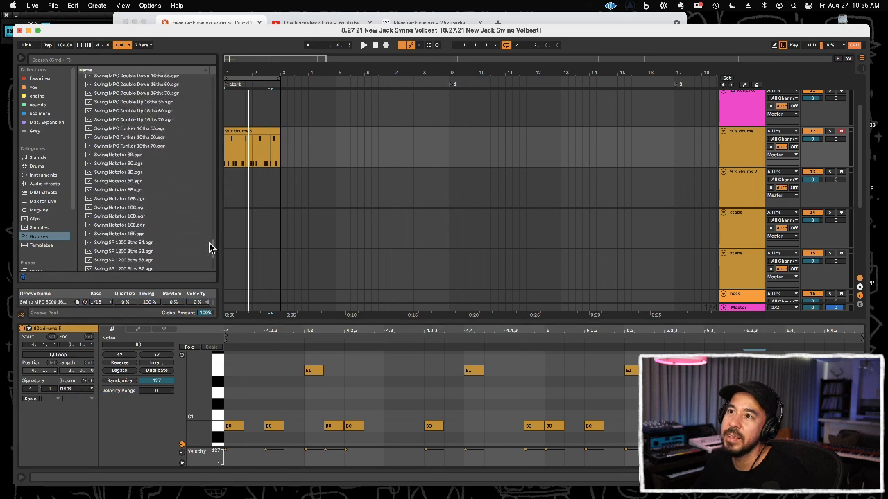
scroll(212, 252, down, 5)
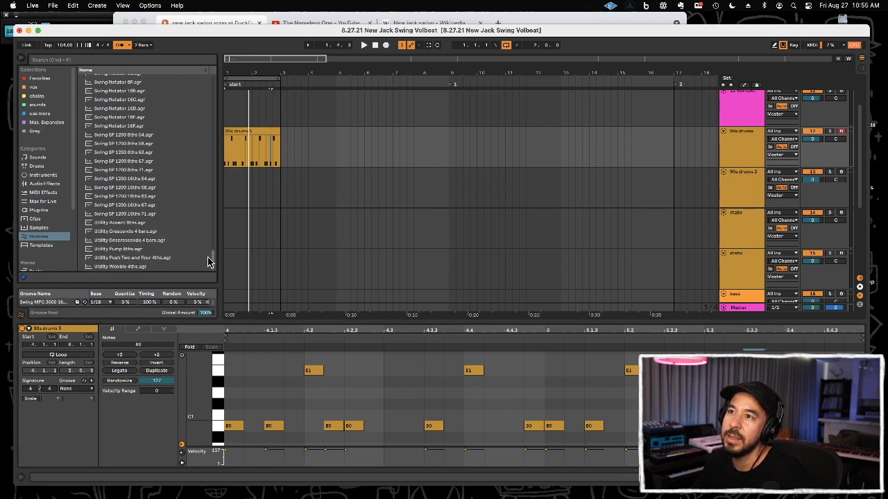
drag(207, 254, 236, 107)
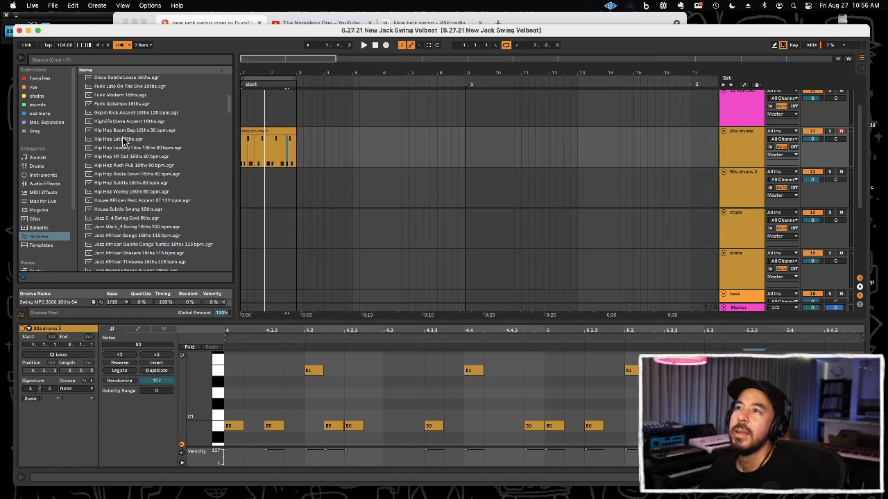
drag(123, 149, 189, 150)
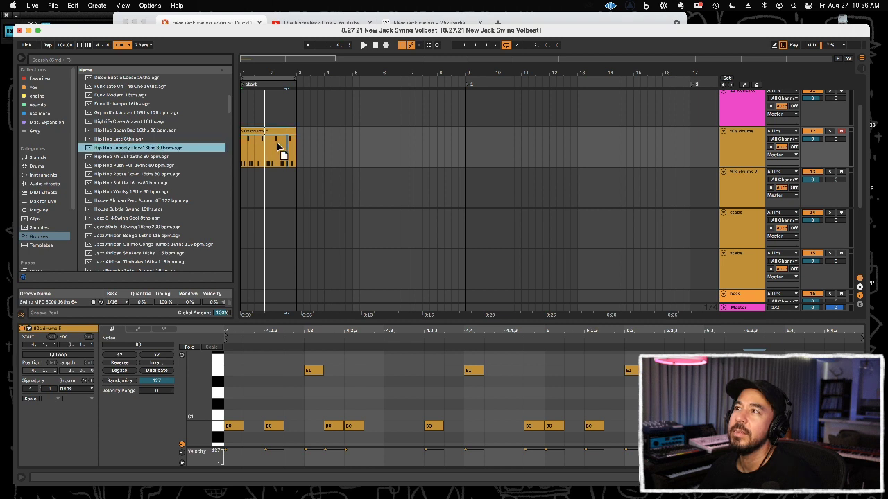
drag(277, 143, 277, 143)
key(space)
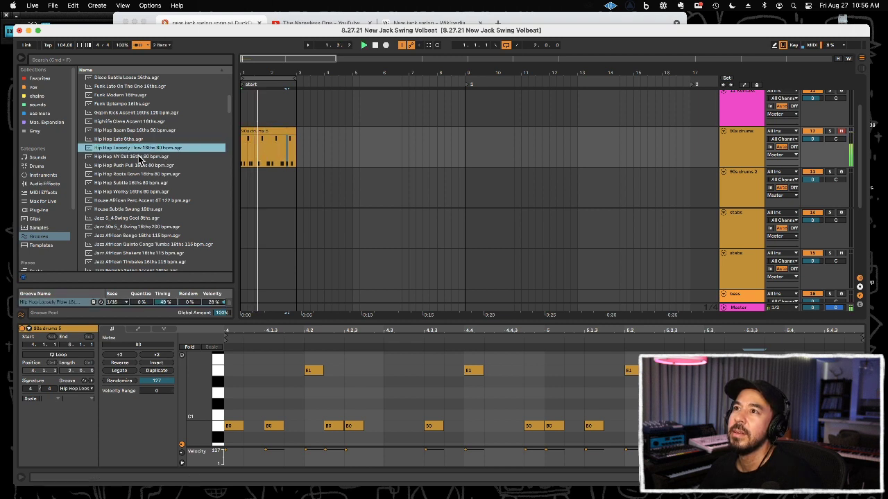
Apply the Hip Hop NY Cut 16ths groove to the 90s drums clip and set the global launch quantization to None
drag(137, 159, 253, 143)
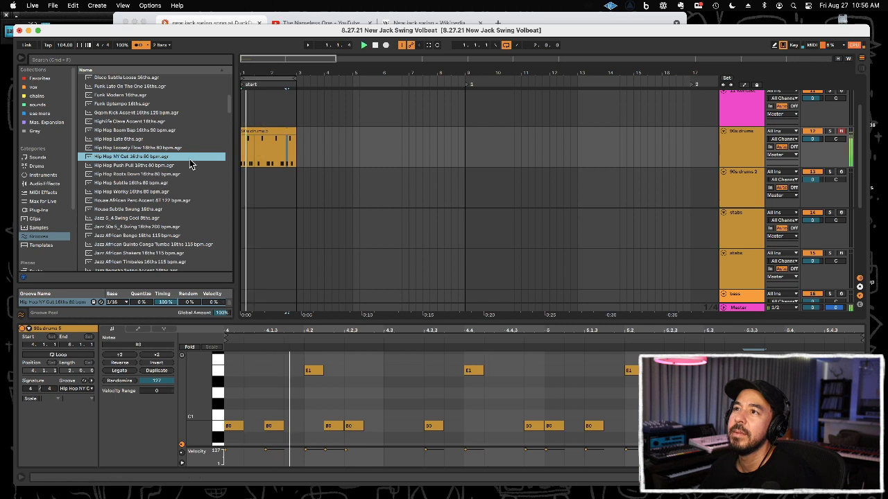
click(234, 426)
key(super+0)
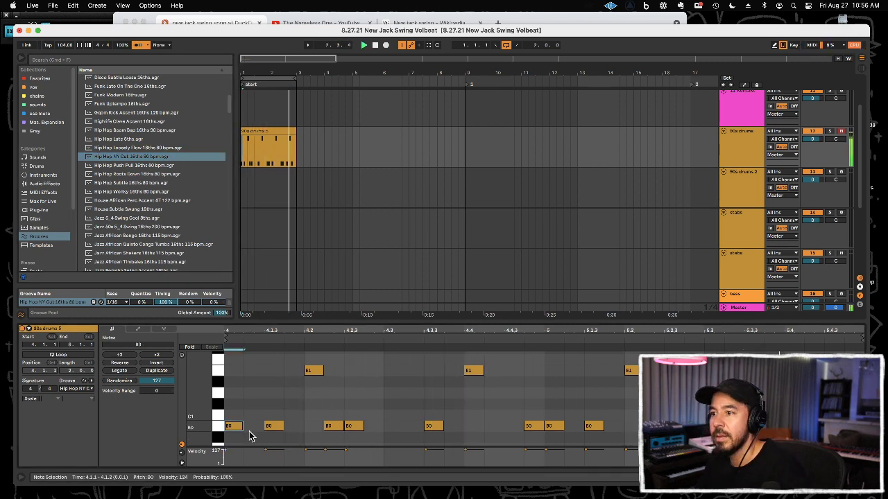
Stop playback, check the first B0 note of the pattern and select the whole 90s drums clip
click(251, 403)
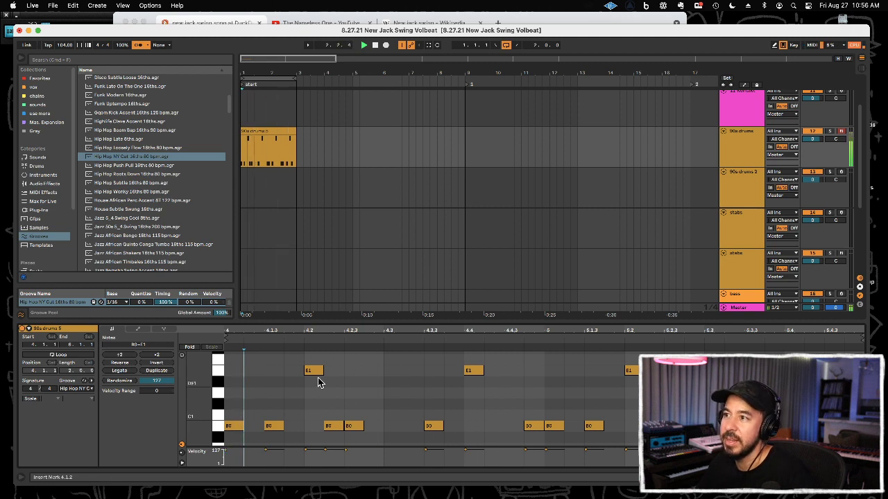
key(space)
click(280, 135)
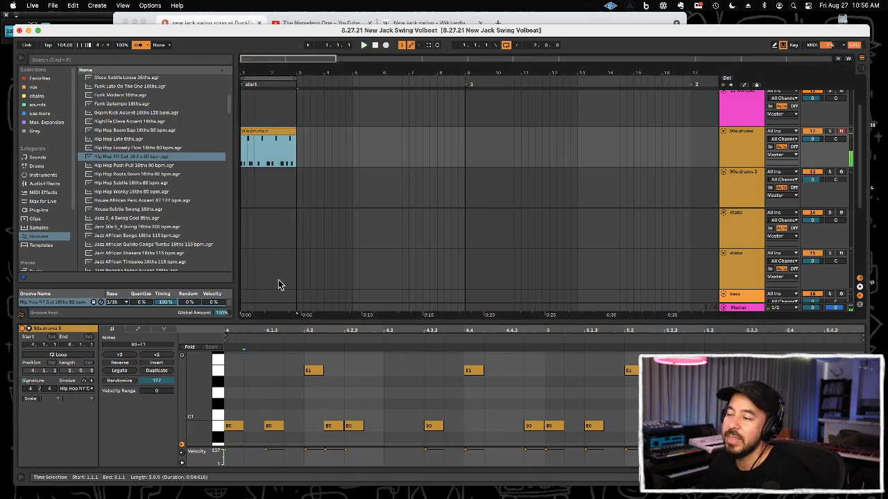
click(230, 429)
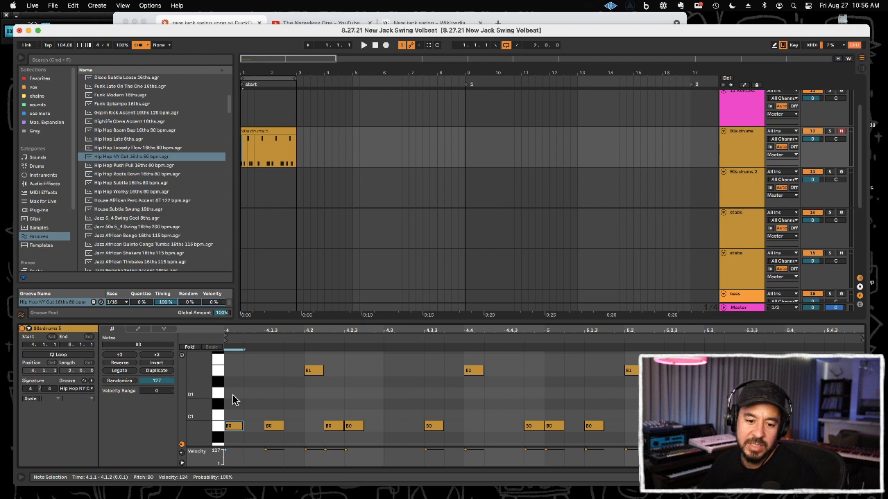
click(233, 400)
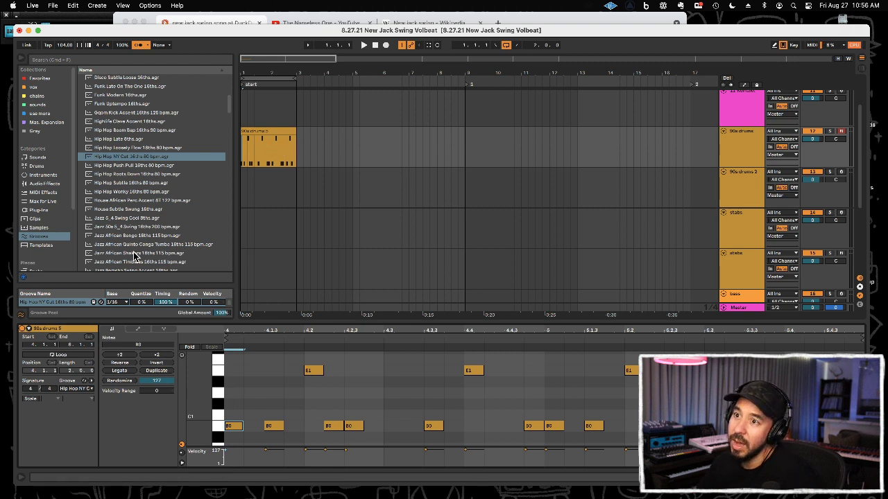
click(261, 131)
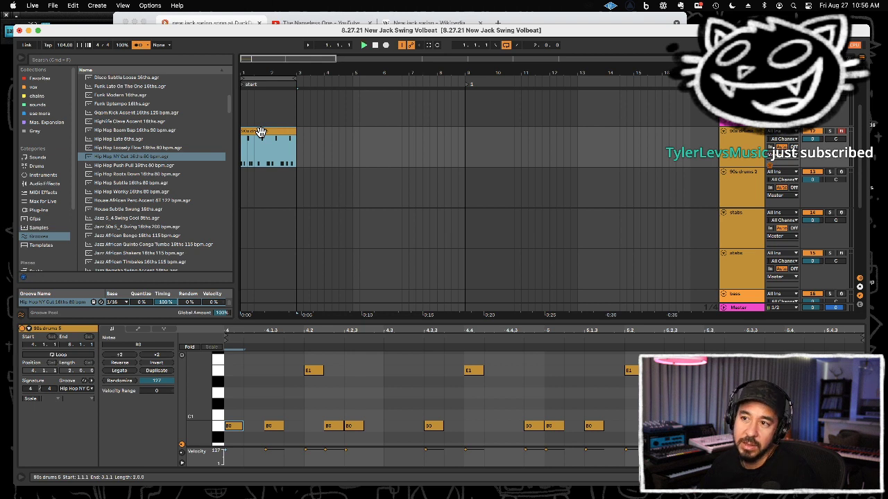
Audition the Hip Hop Subtle, House African Perc Accent, Jazz 5_4 Swing Cool and Dancehall Perc Accent grooves on the 90s drums clip
key(space)
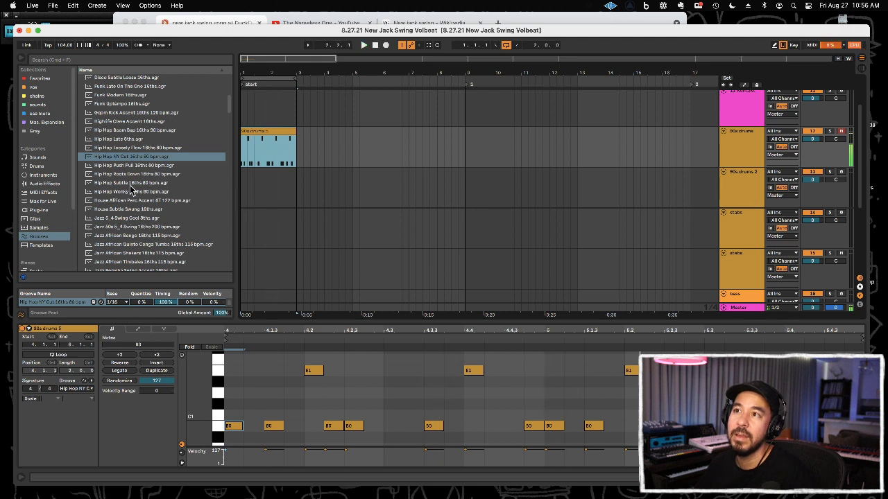
drag(128, 184, 261, 159)
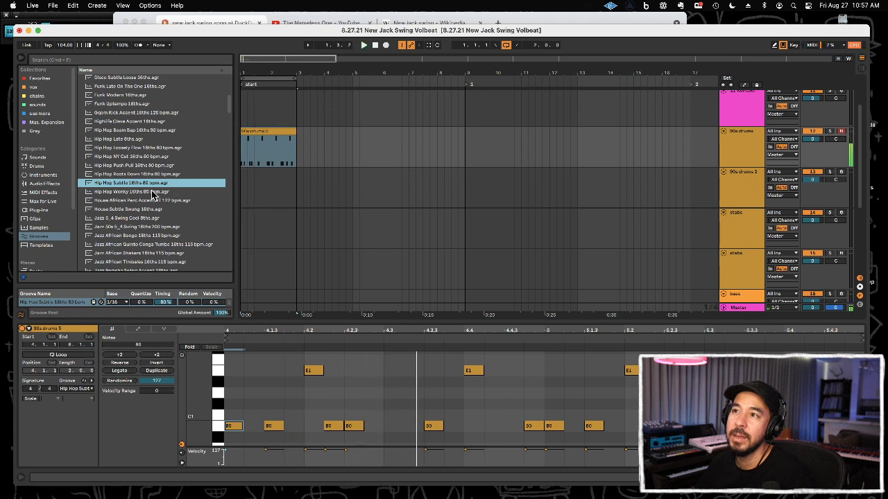
drag(149, 200, 272, 156)
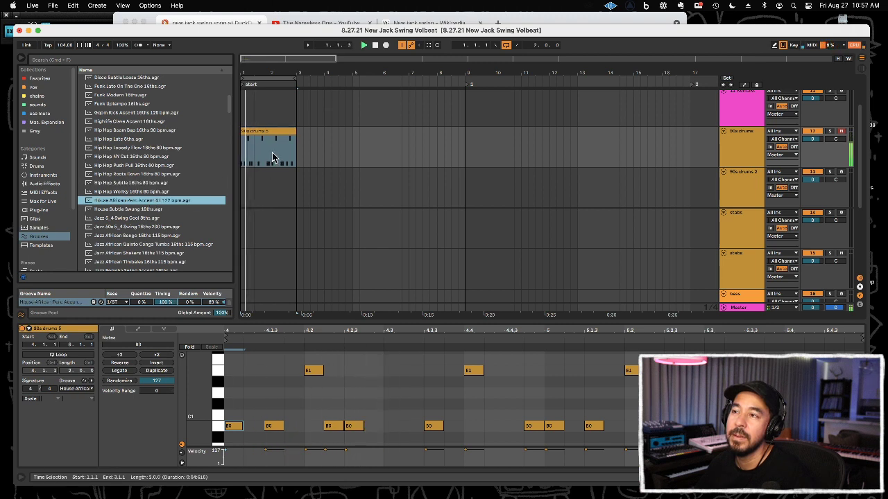
key(space)
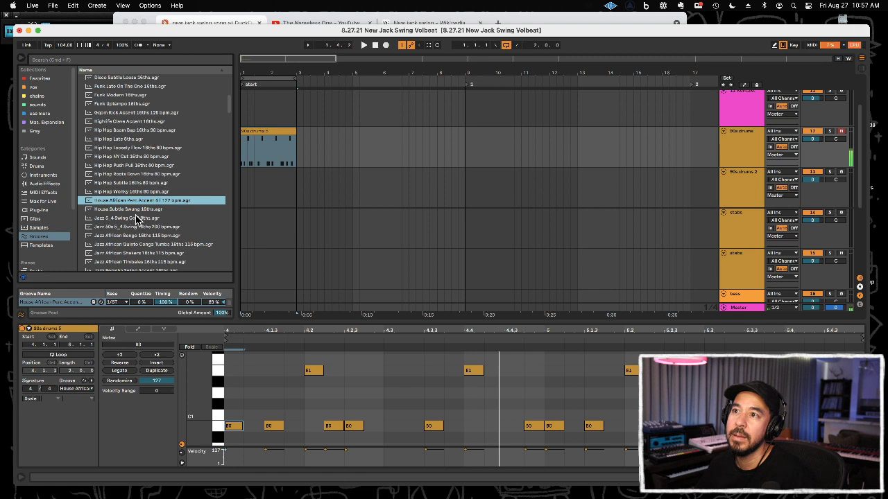
drag(141, 218, 218, 184)
drag(257, 161, 257, 160)
key(space)
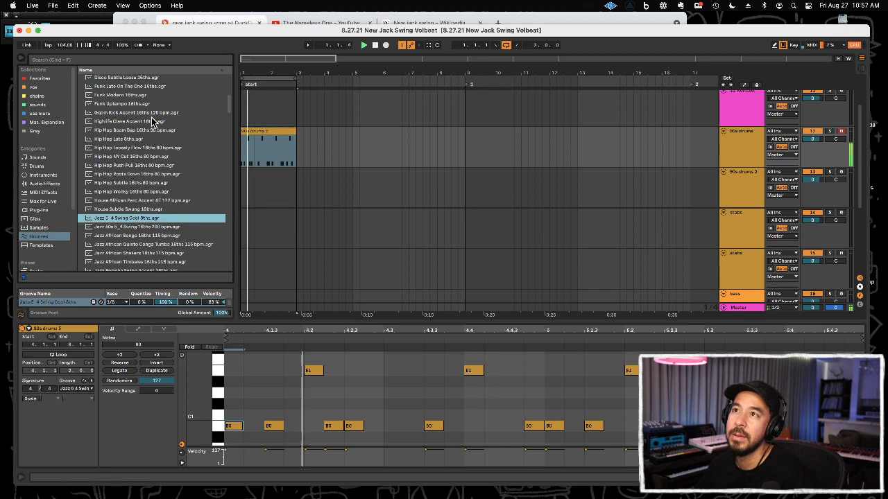
scroll(138, 114, up, 3)
drag(137, 108, 273, 157)
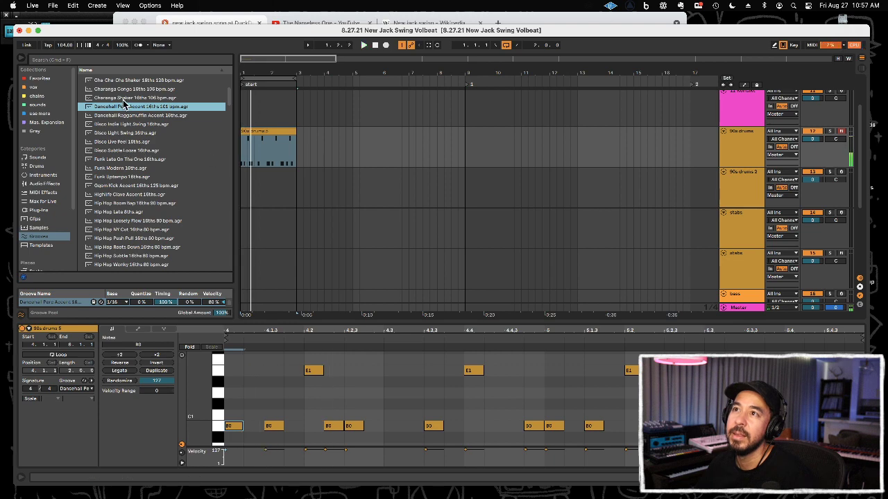
Apply the Quantize 16T groove to the 90s drums clip and set its quantize amount to 86% during playback
scroll(125, 100, up, 4)
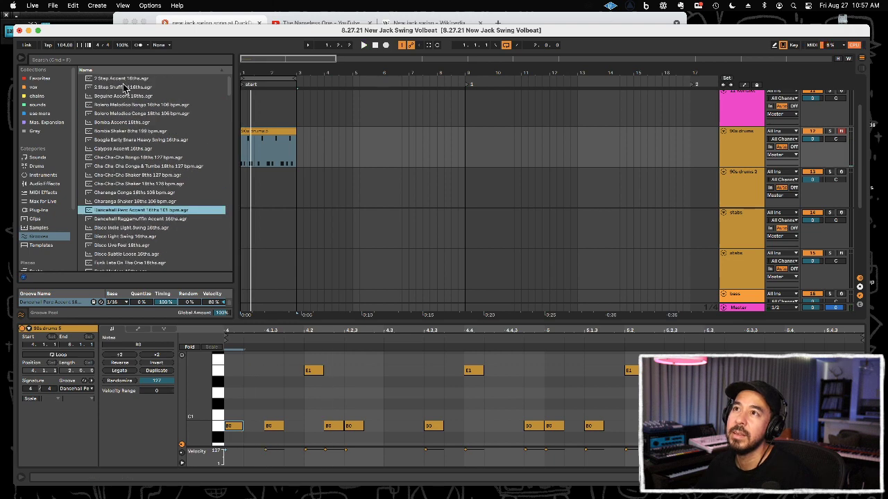
scroll(124, 130, down, 15)
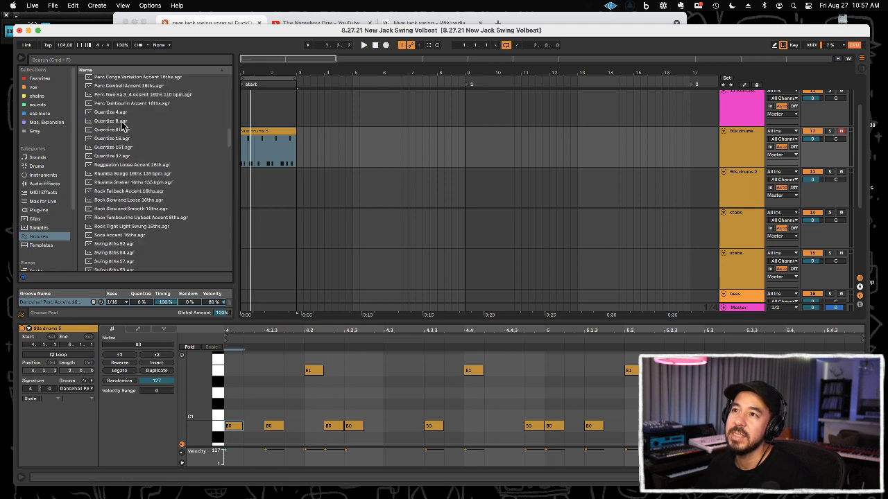
drag(117, 150, 275, 151)
key(space)
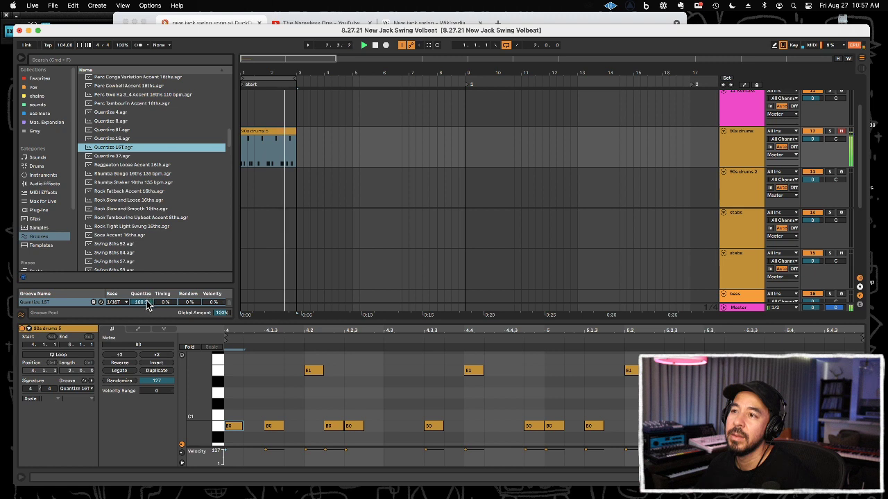
drag(147, 306, 147, 324)
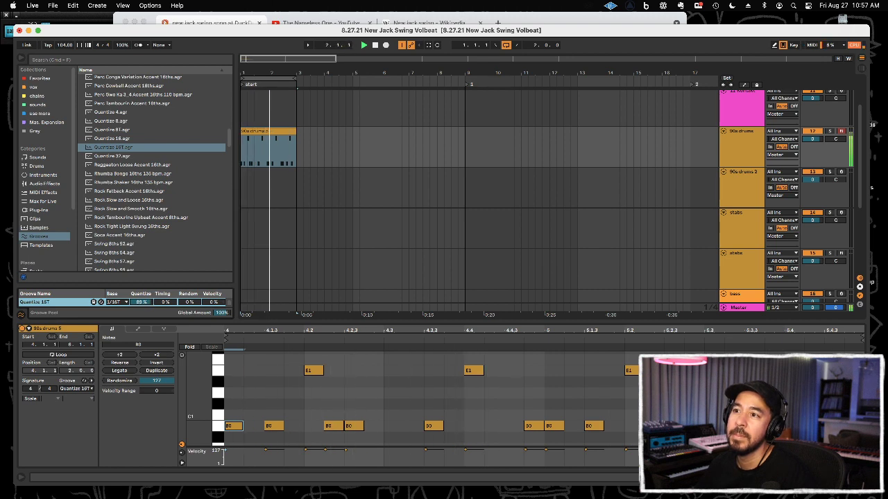
Copy all E1 notes of the 90s drums clip down to C#1 to layer the hits
click(310, 371)
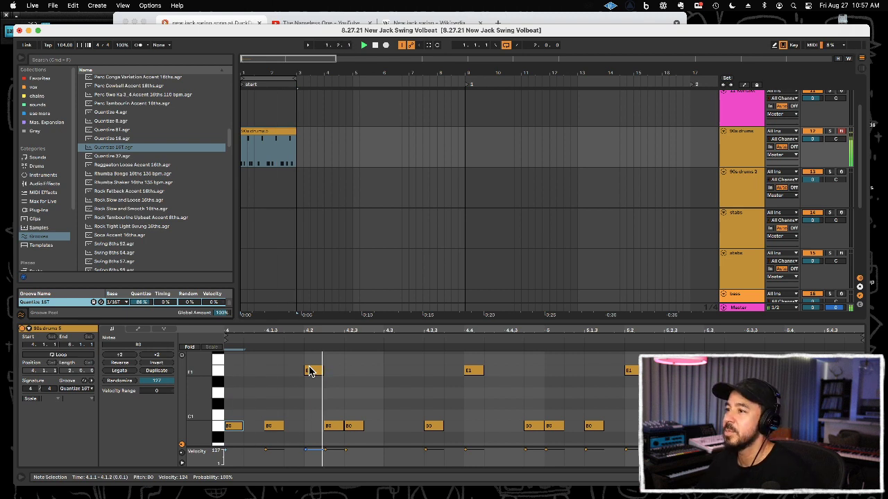
click(218, 370)
drag(313, 371, 316, 408)
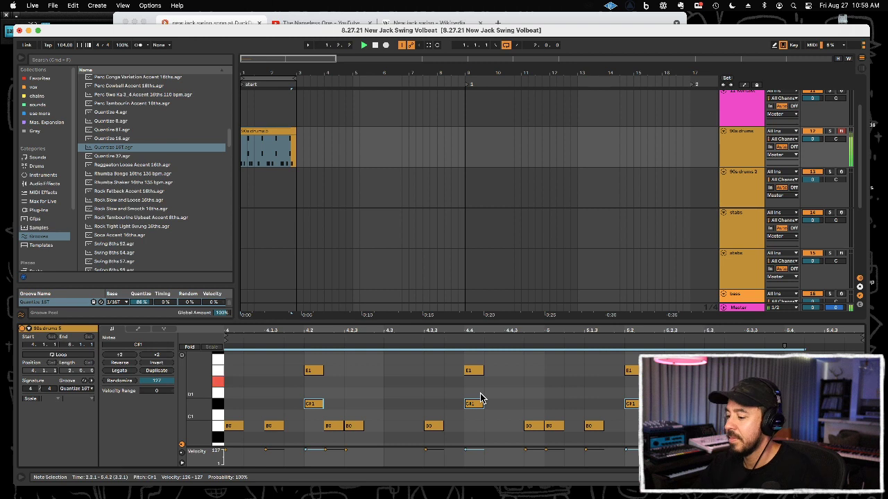
Record a two-bar F#1 pattern on the 90s drums 2 track and open the recorded clip
click(744, 186)
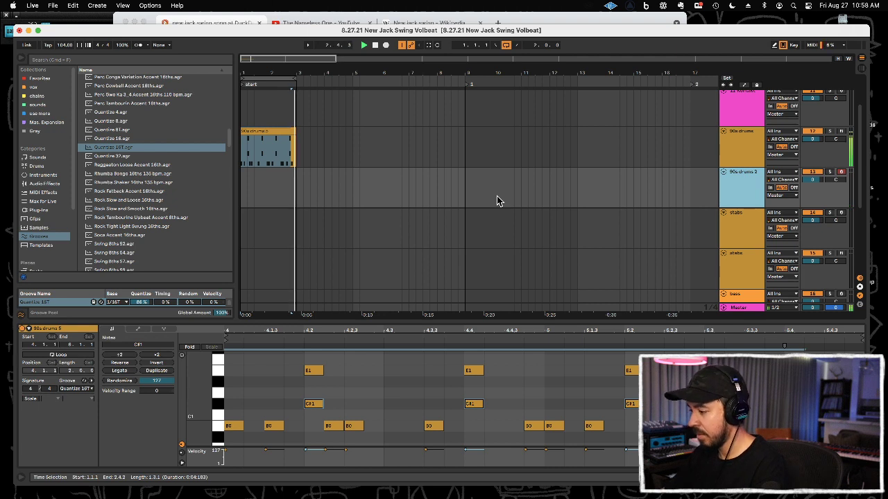
key(F9)
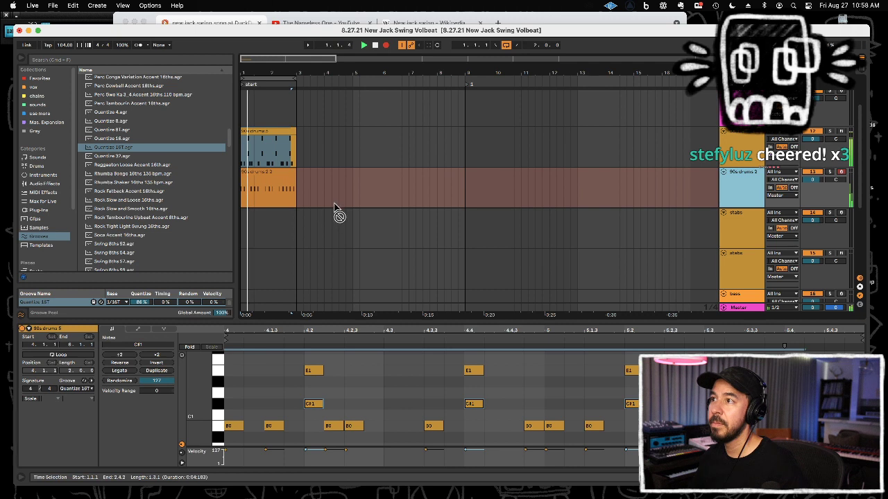
click(309, 200)
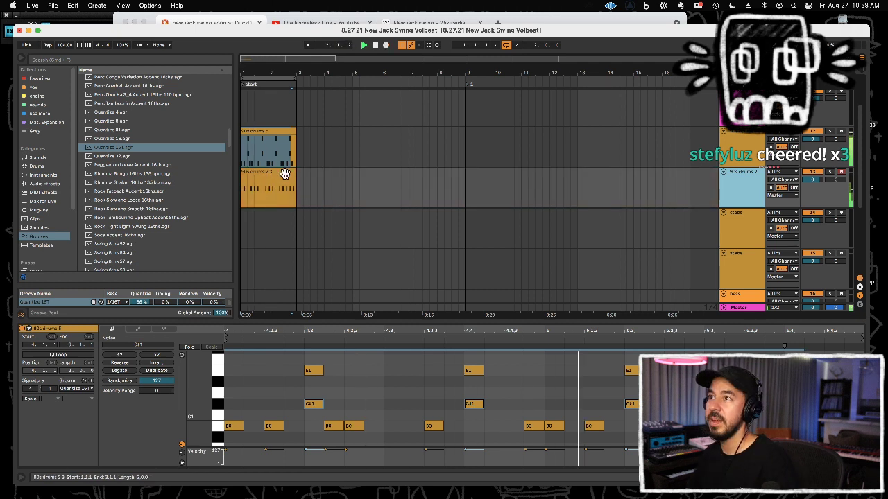
click(283, 175)
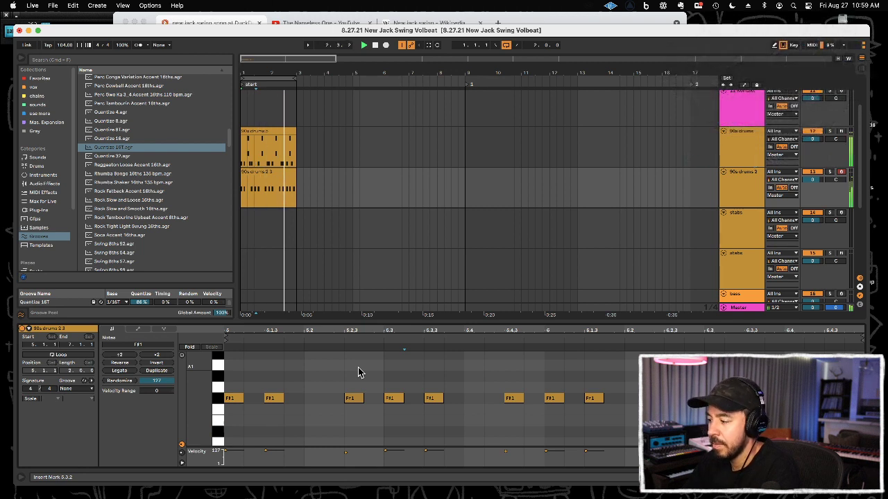
Overdub D#1 and C#1 hits onto the 90s drums 2 pattern
key(F9)
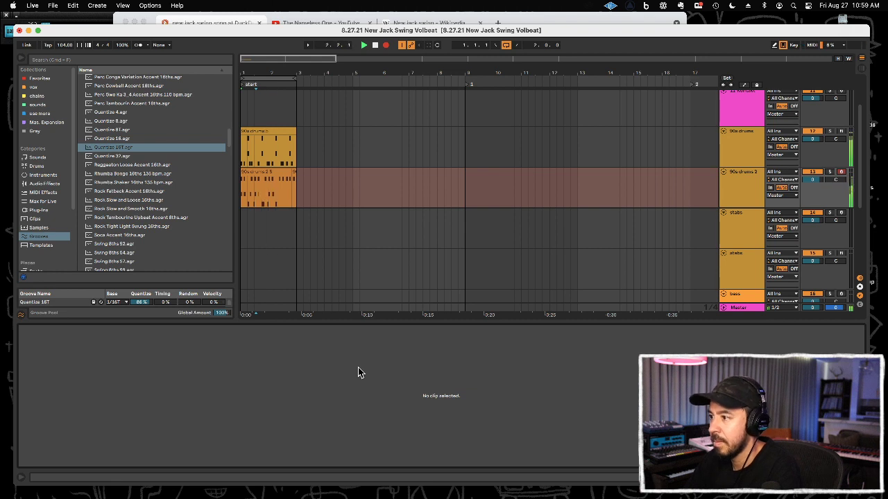
key(space)
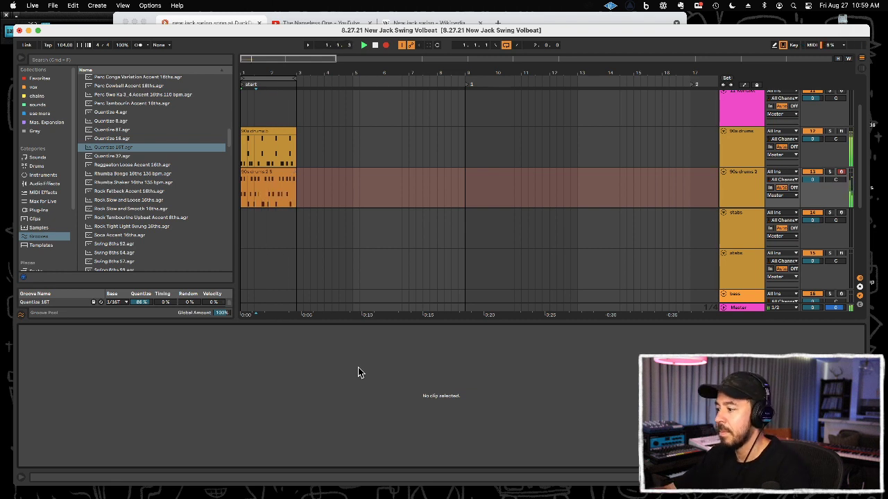
key(space)
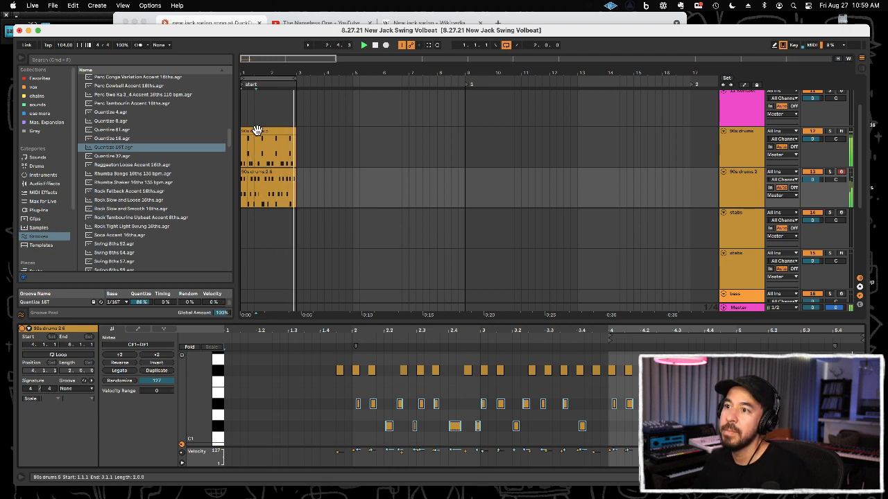
Check the groove used by the 90s drums clip and set the 90s drums 2 clip's groove to Quantize 16T
click(88, 389)
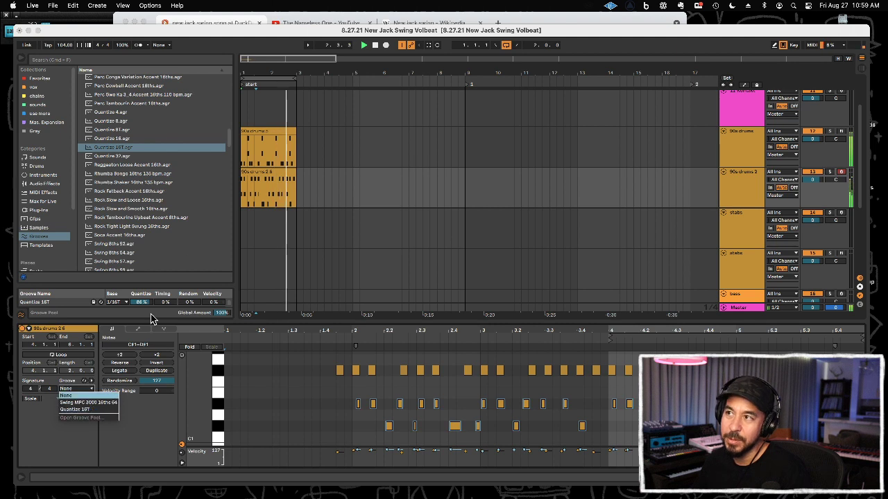
click(261, 149)
click(263, 154)
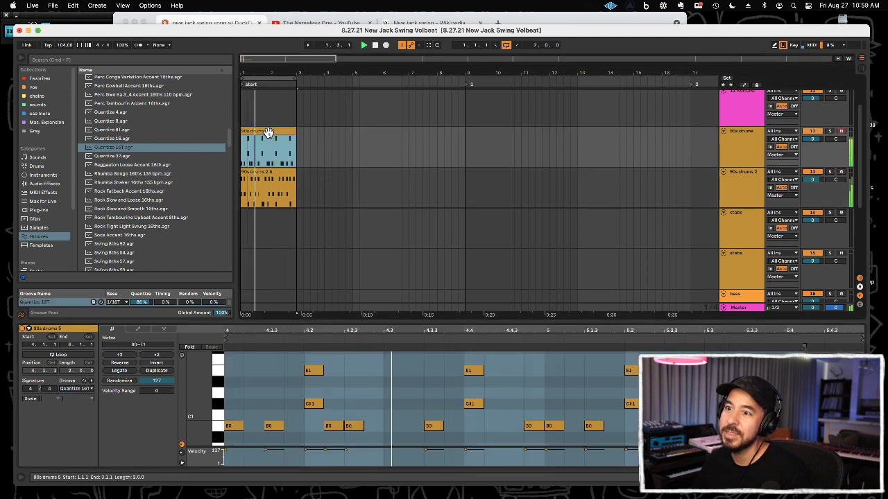
click(264, 181)
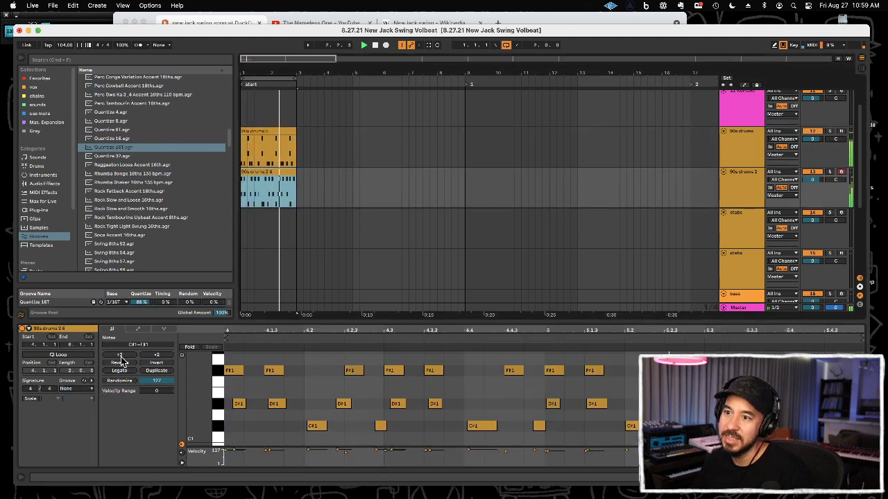
click(89, 388)
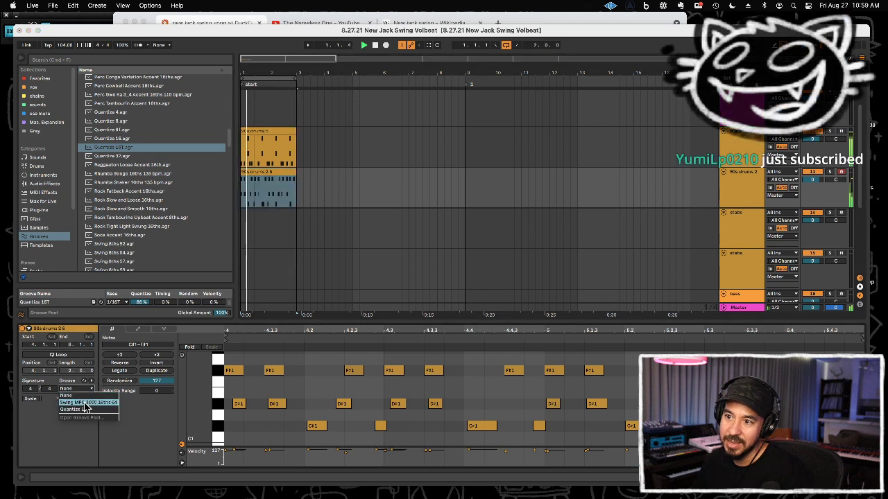
click(85, 410)
Try quantizing all notes of the 90s drums 2 clip and undo the quantization
key(super+a)
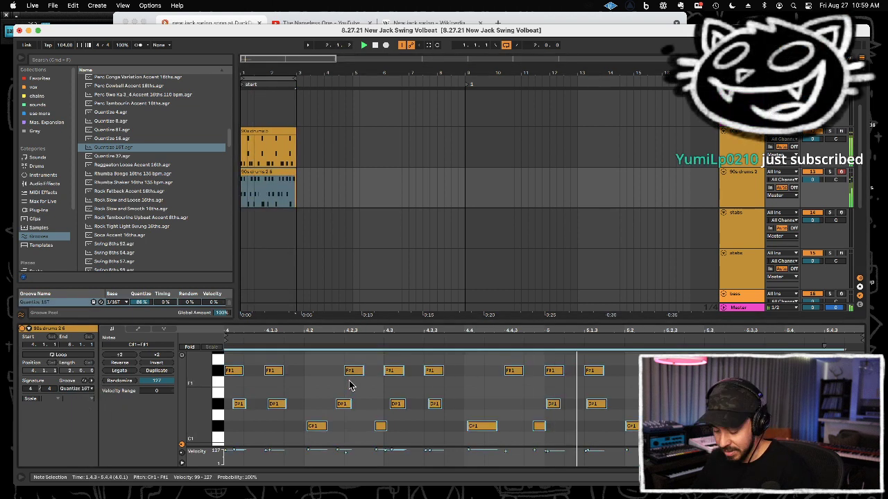
key(super+u)
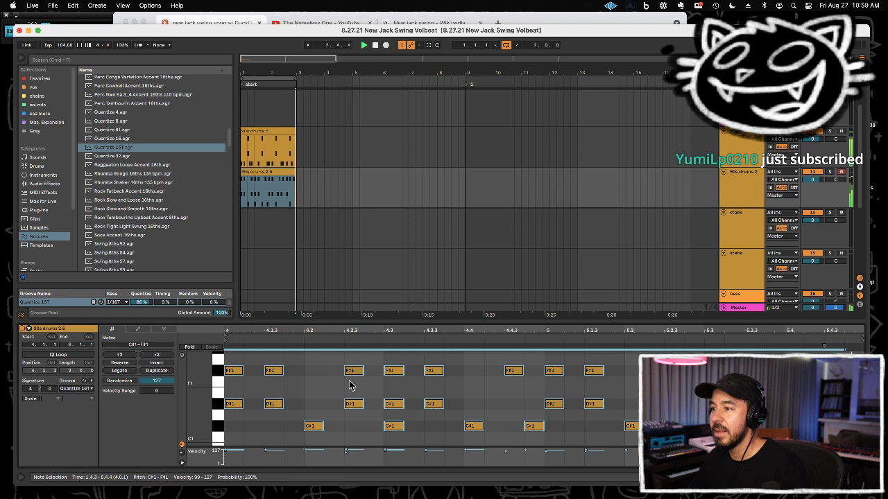
key(super+z)
key(space)
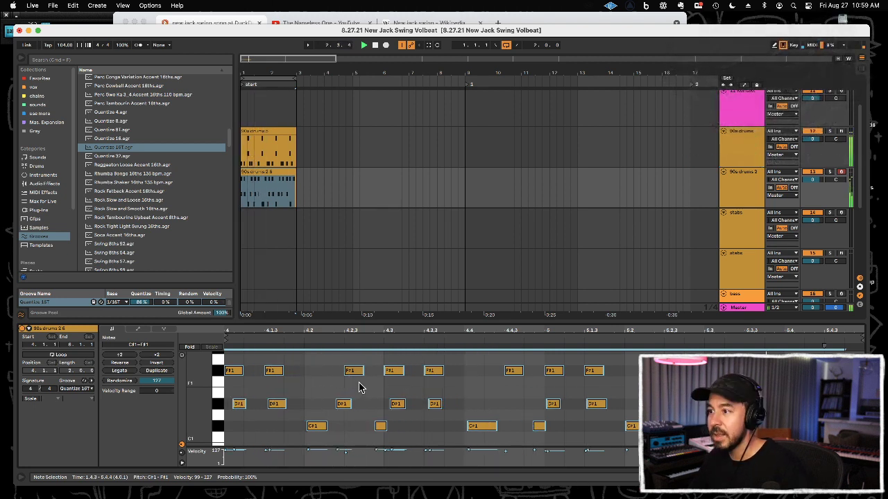
Shift all D#1 notes of the 90s drums 2 clip slightly earlier and quantize them to the grid
click(353, 392)
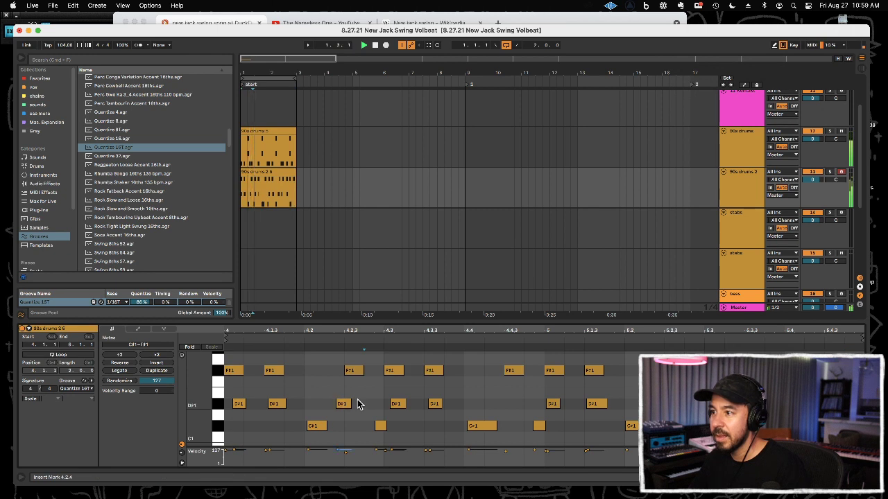
click(219, 404)
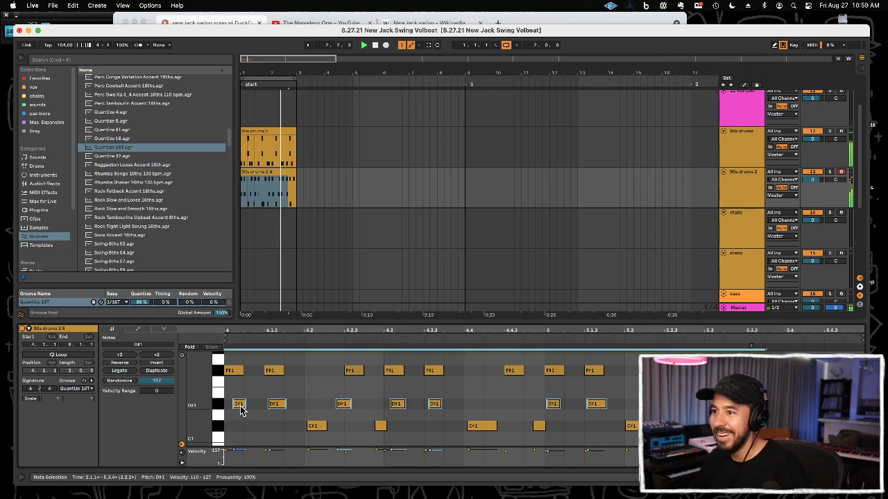
drag(238, 410, 236, 406)
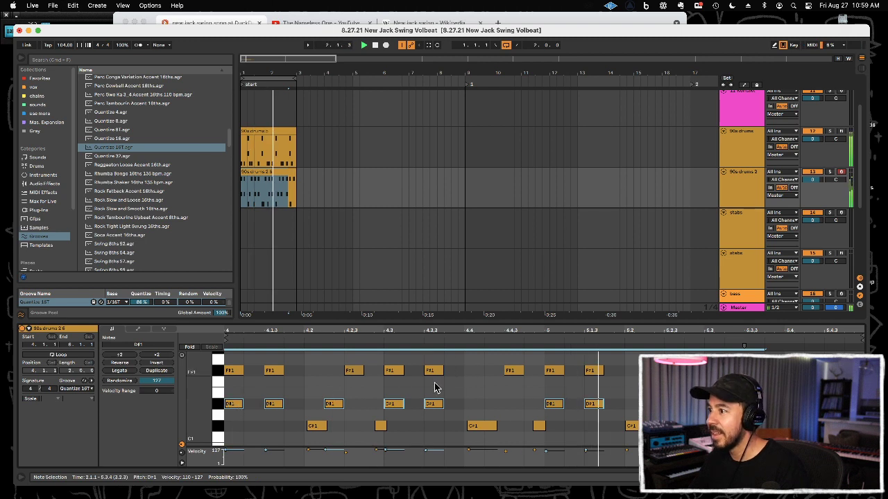
Quantize all C#1 notes of the 90s drums 2 clip and move the second one earlier to 4.2.4
click(218, 426)
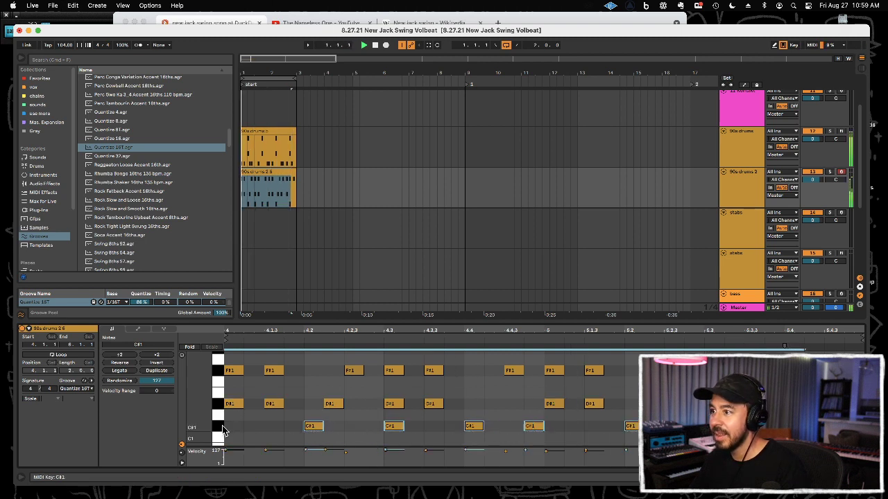
click(383, 425)
drag(395, 424, 378, 432)
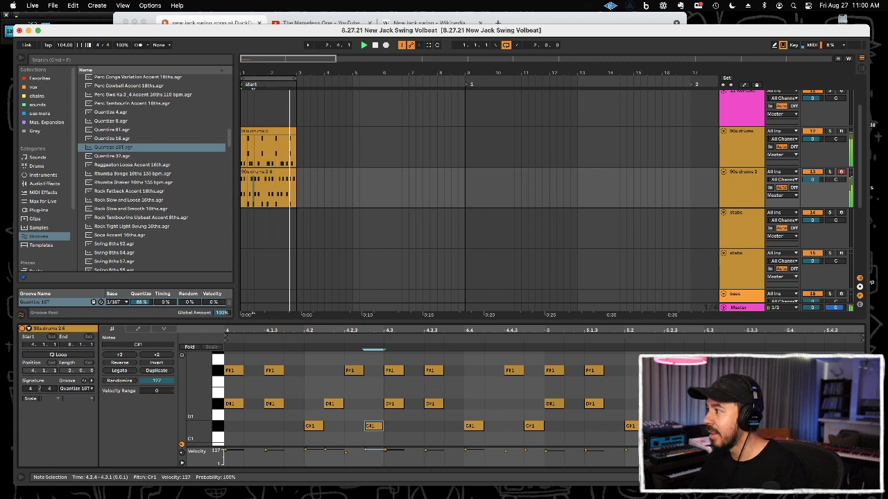
Open the 90s drums 2 track's UVI Workstation and examine the Drumulation edit, effects and arpeggiator pages
click(740, 186)
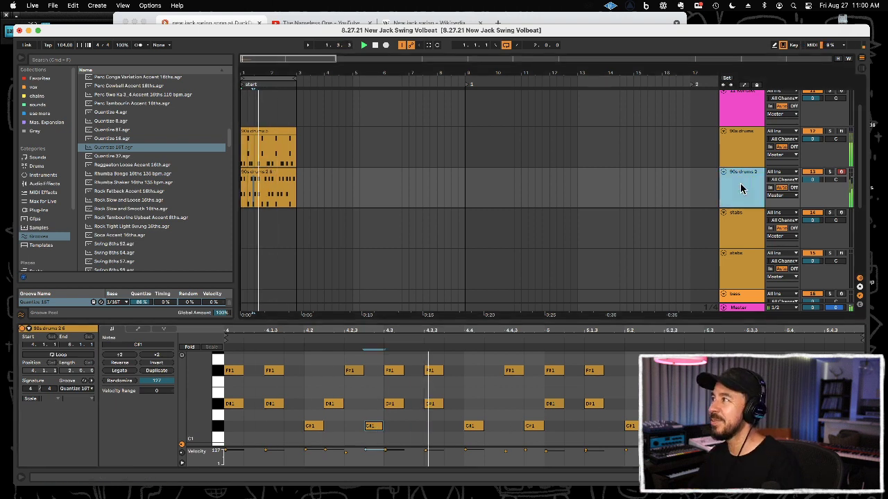
click(740, 186)
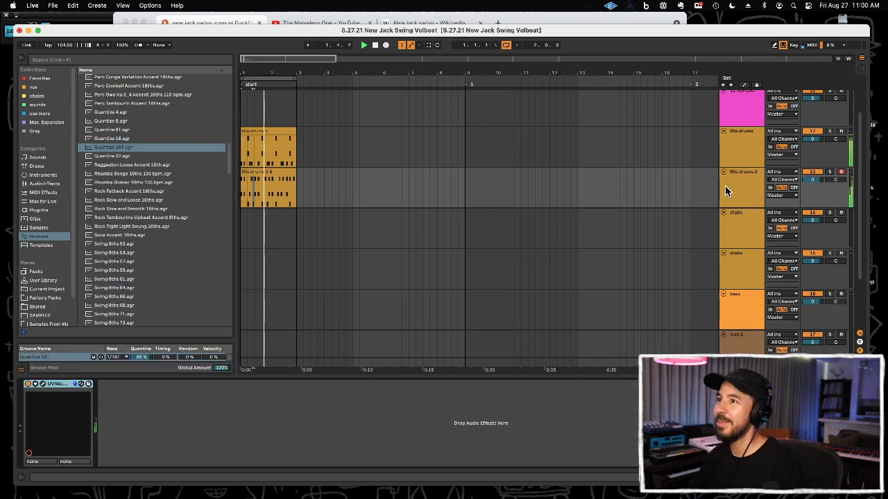
click(41, 385)
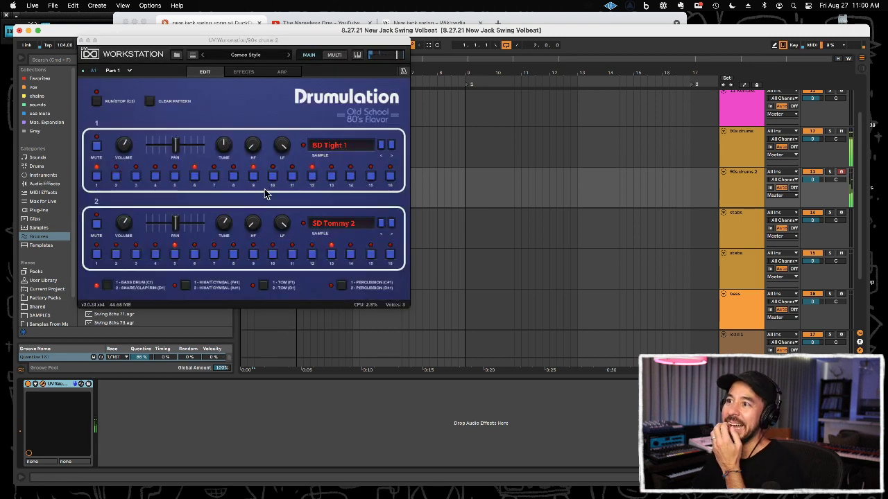
click(236, 75)
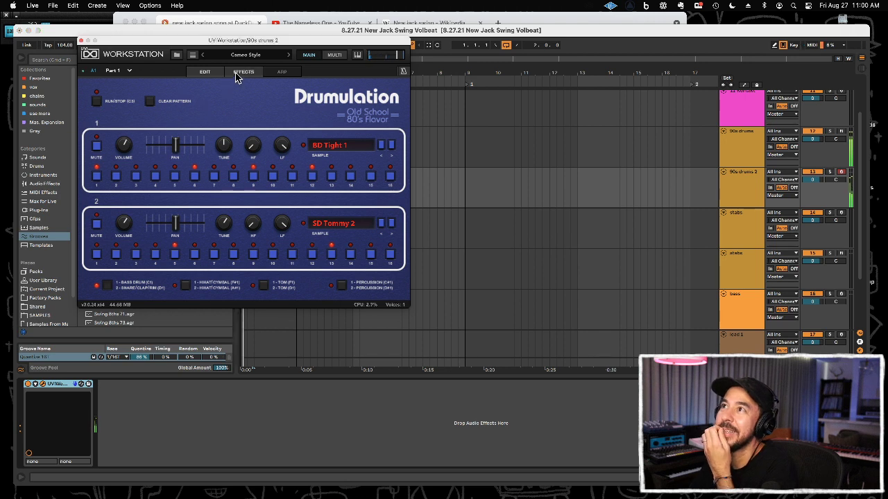
click(281, 72)
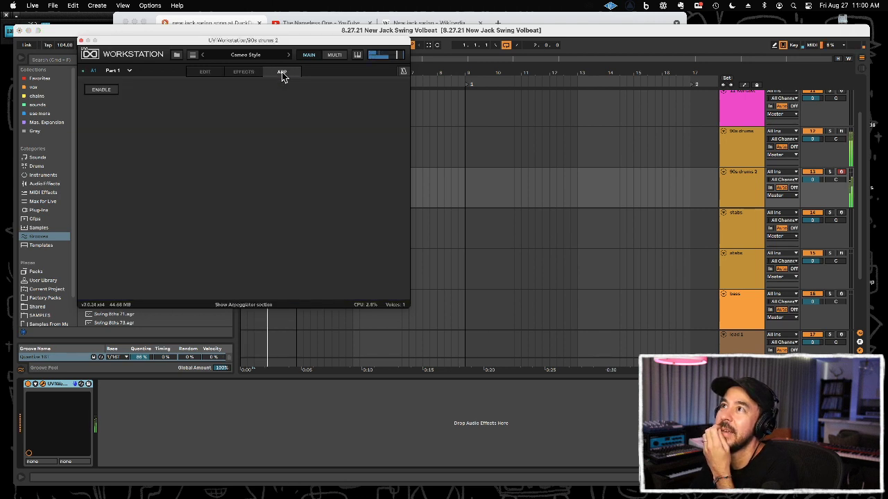
click(206, 73)
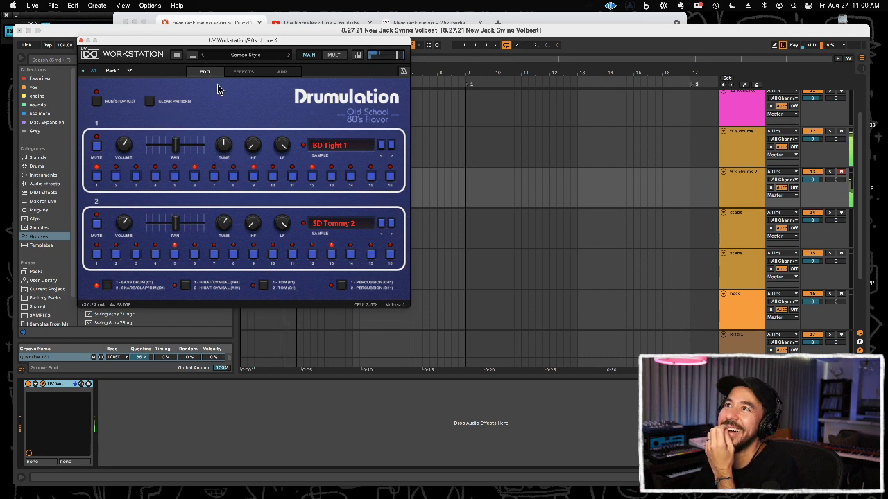
click(244, 72)
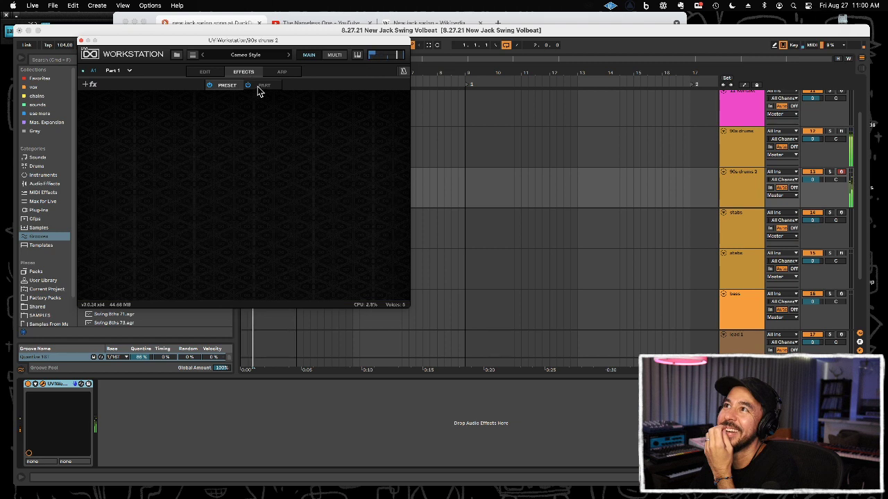
click(263, 86)
click(283, 73)
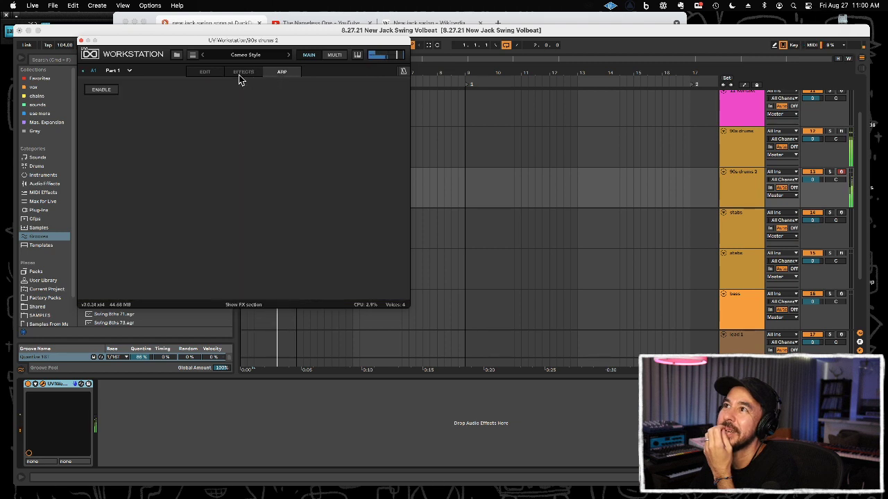
click(204, 73)
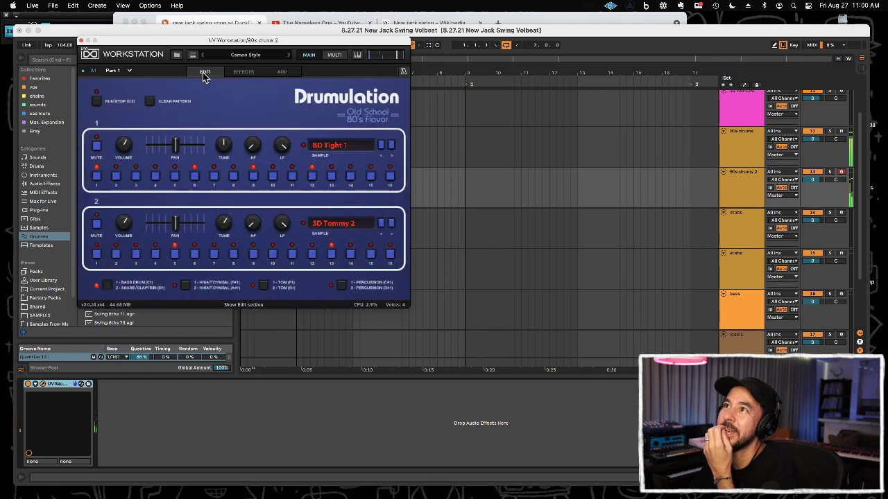
click(128, 73)
click(112, 82)
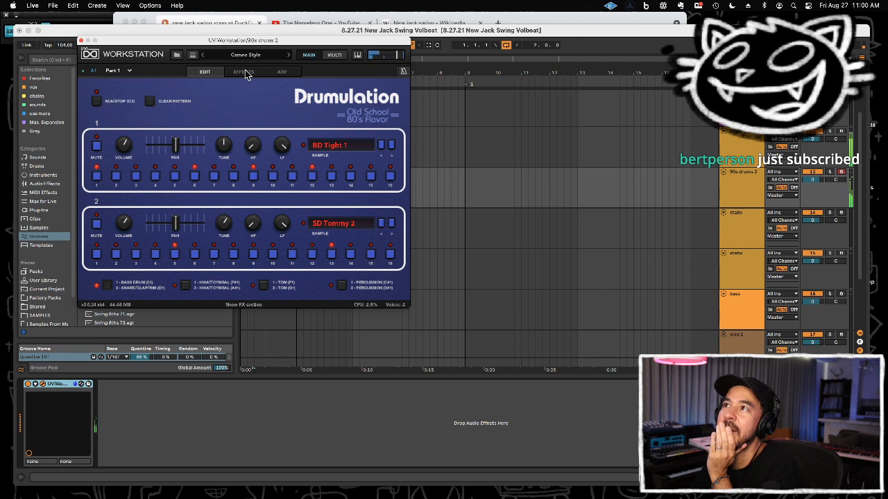
click(244, 72)
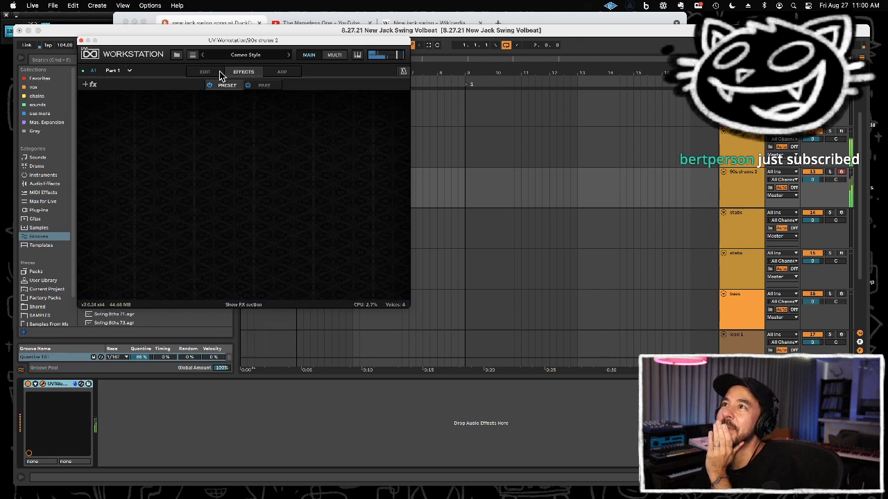
click(214, 73)
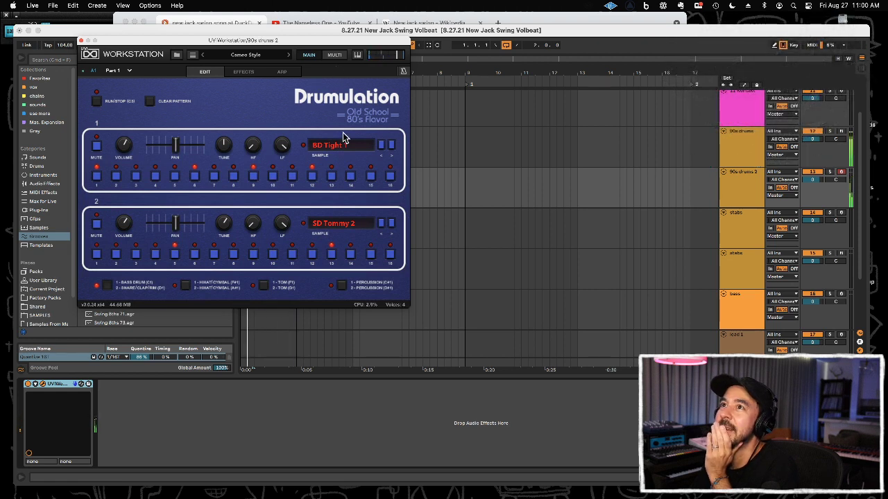
Examine the Multi view's part, aux and master effects and its settings, and close the UVI Workstation window
click(335, 55)
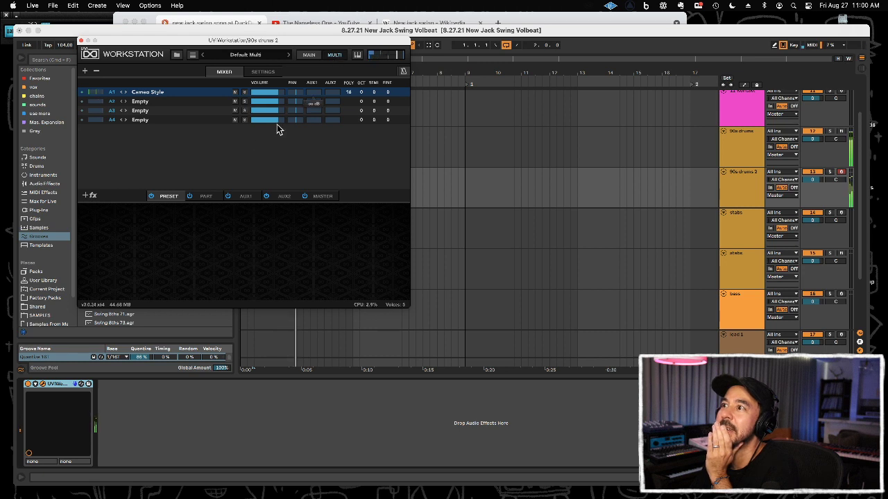
click(206, 196)
click(244, 196)
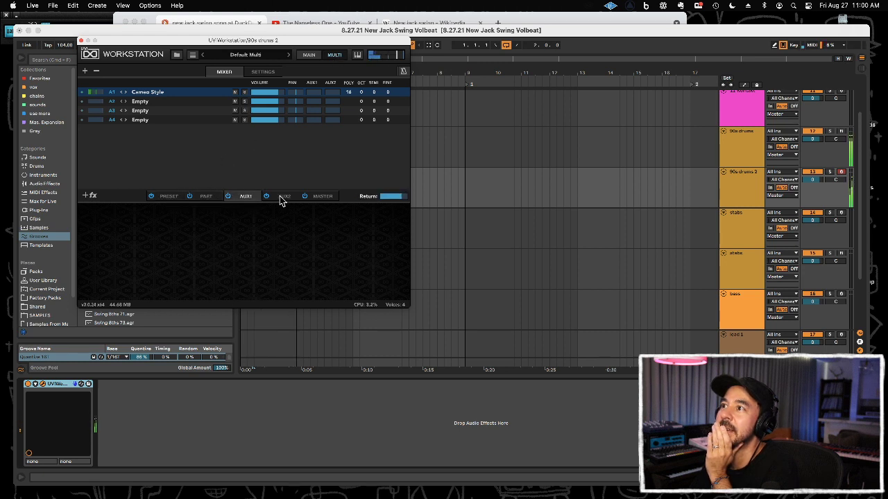
click(285, 197)
click(324, 197)
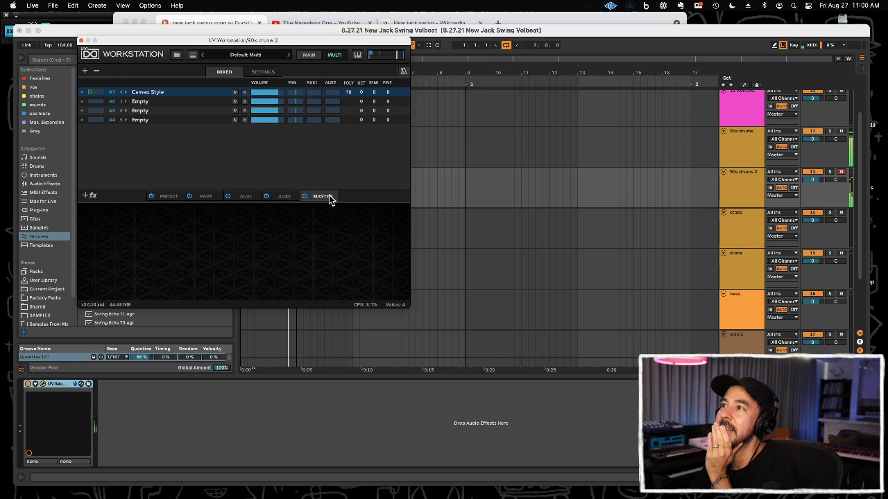
click(270, 73)
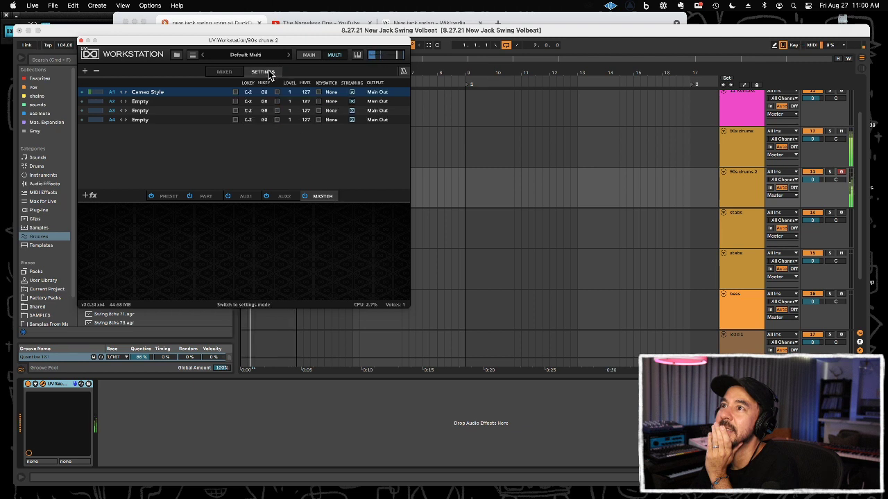
click(229, 74)
click(309, 57)
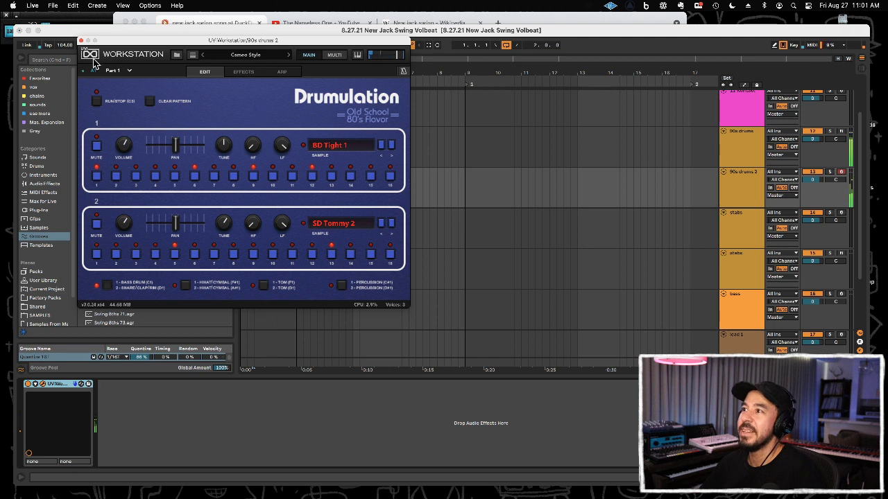
click(81, 42)
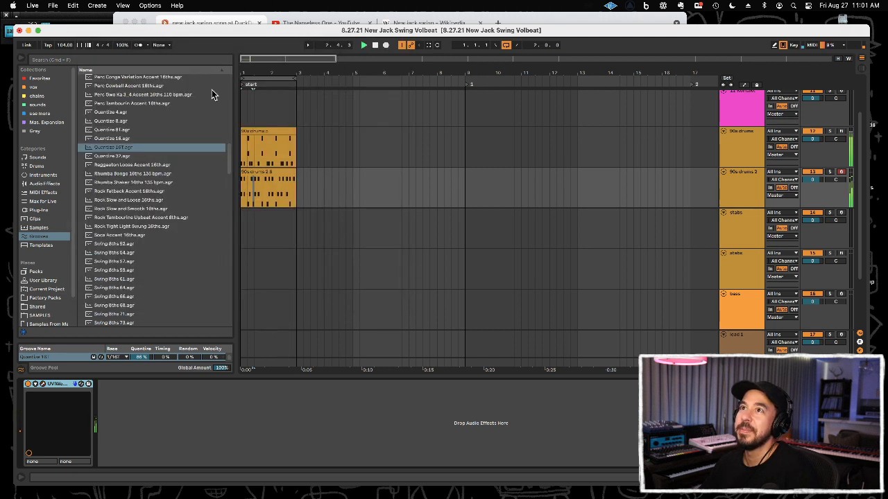
Move the bass track directly below 90s drums 2 and lower its volume to -4.8 dB
click(733, 231)
drag(760, 309, 659, 223)
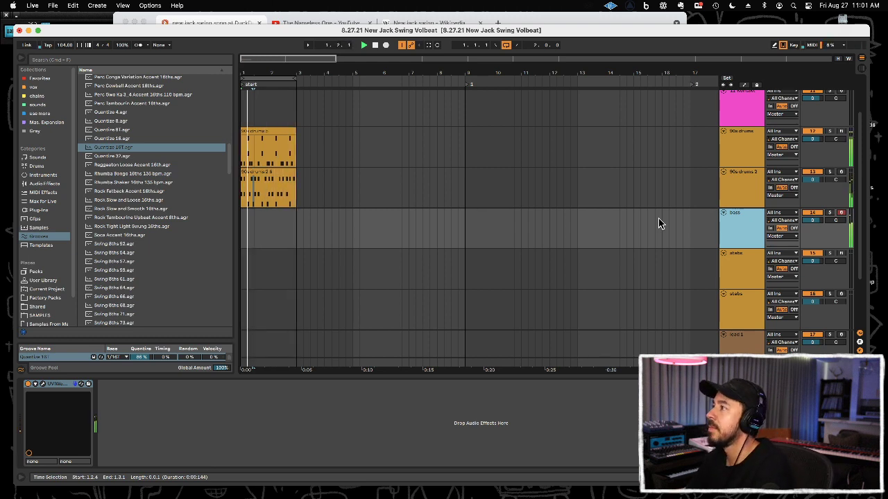
drag(819, 221, 819, 237)
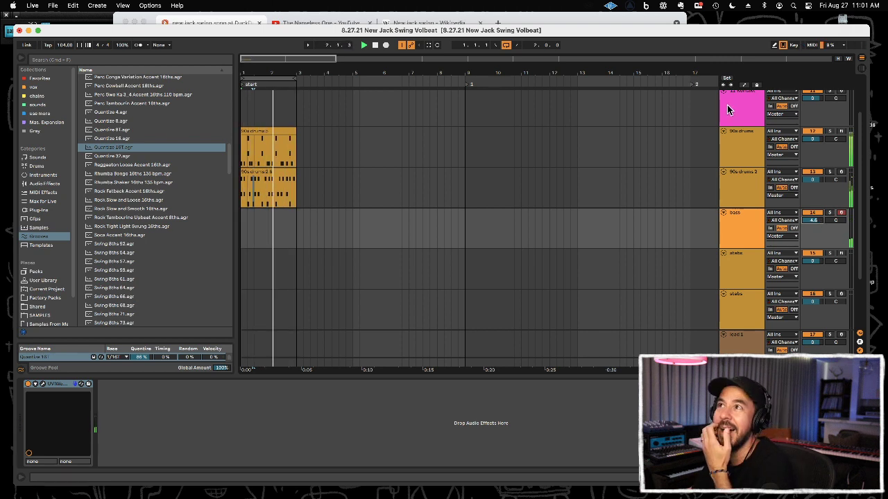
Switch to Chrome and listen to several passages of the NEW JACK SWING reference video in the DuckDuckGo results
drag(332, 33, 331, 40)
click(330, 26)
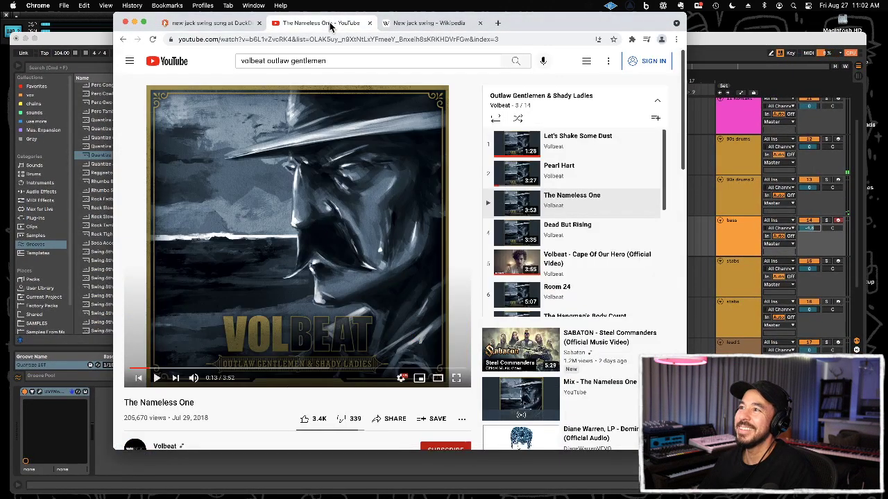
click(213, 23)
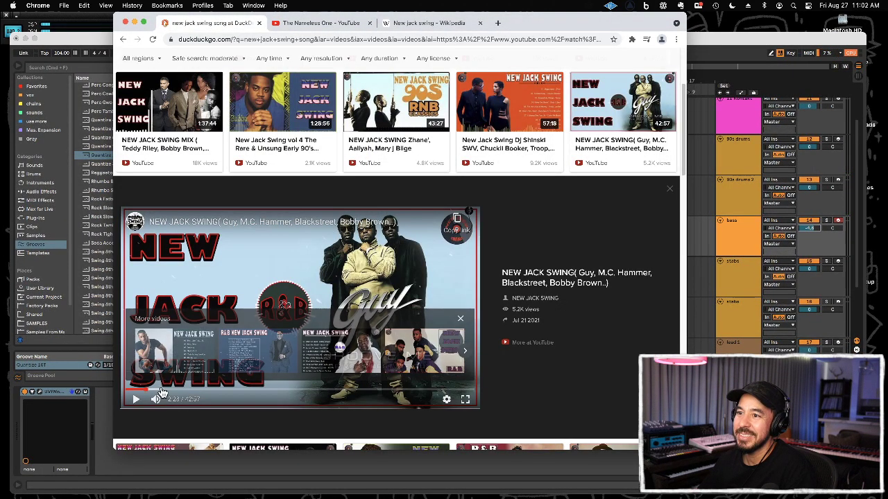
click(136, 399)
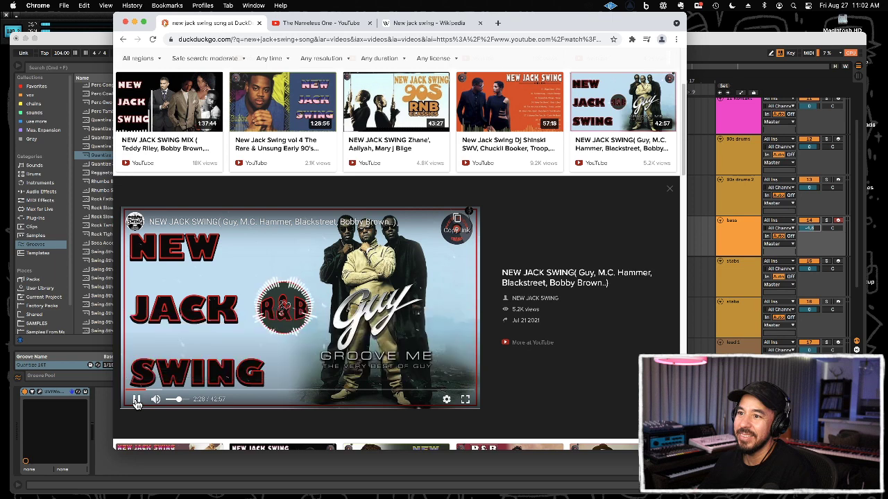
click(177, 393)
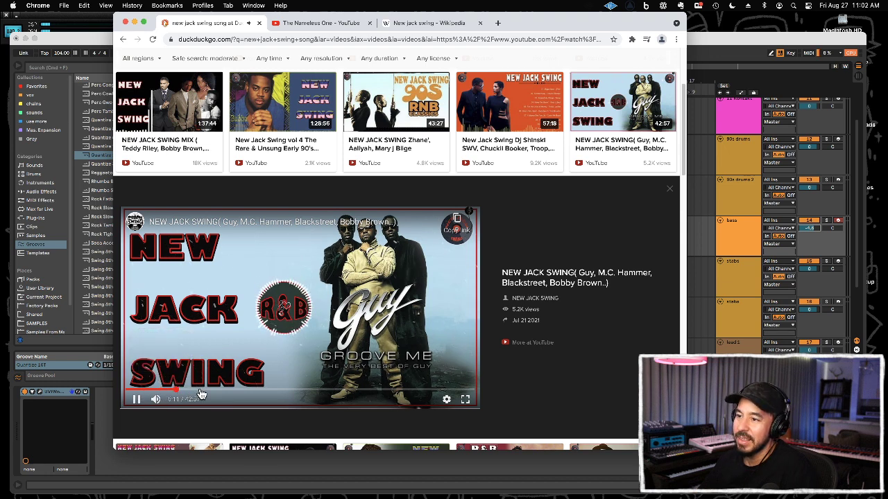
click(201, 394)
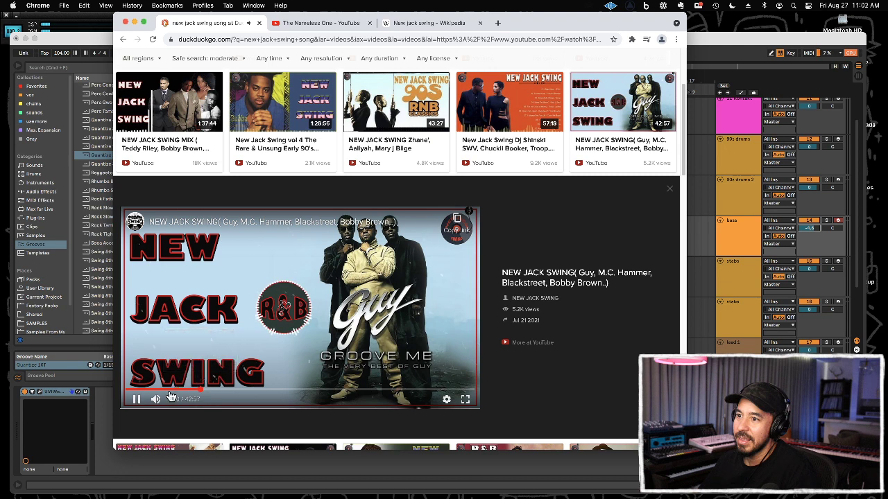
click(178, 392)
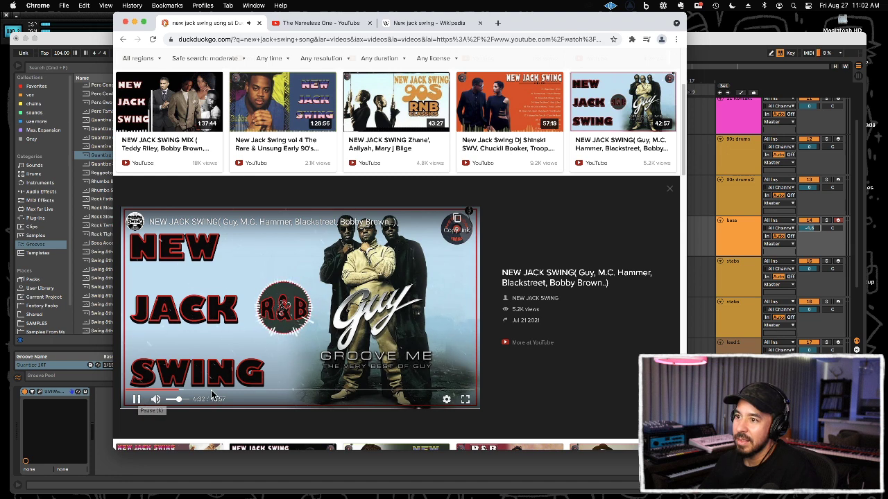
click(135, 400)
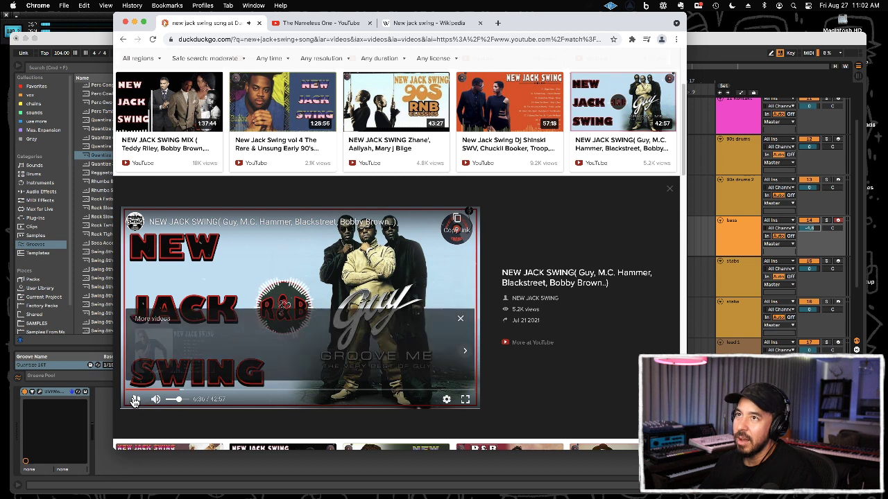
Switch back to Ableton Live and duplicate the bass track
click(102, 47)
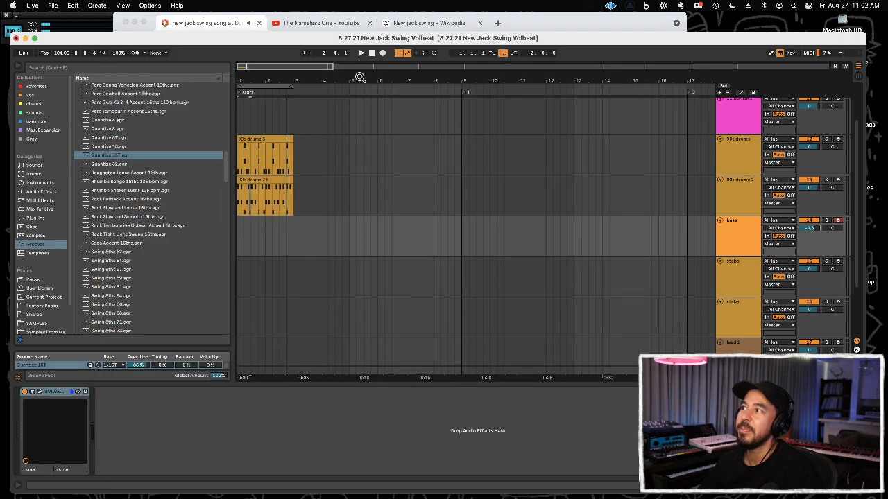
click(722, 247)
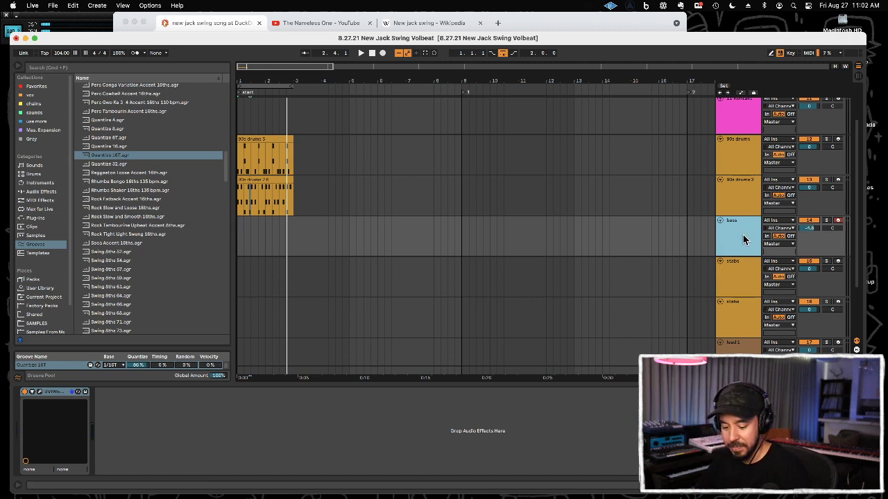
key(super+d)
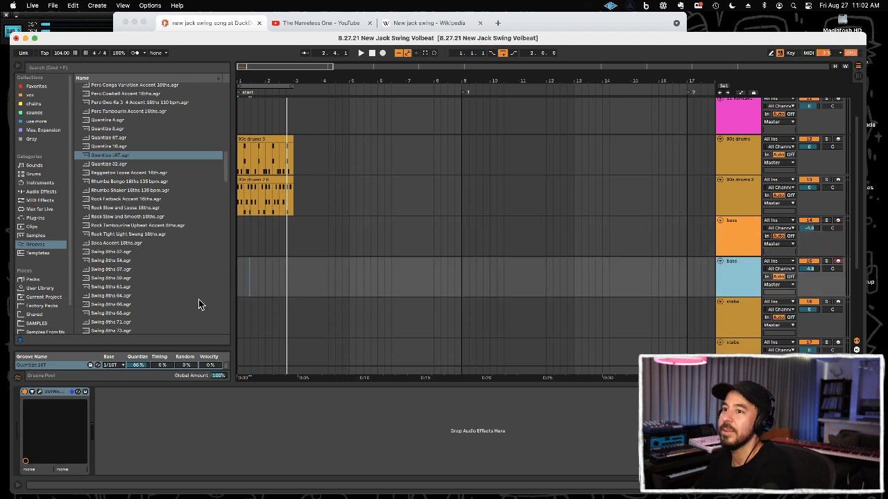
Audition presets in the duplicated bass track's UVI Workstation and load Music Man
click(39, 393)
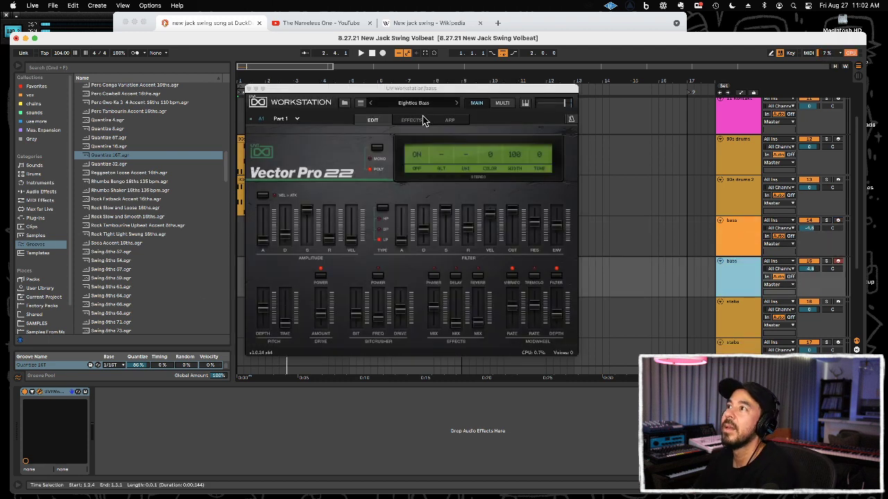
click(456, 105)
click(455, 105)
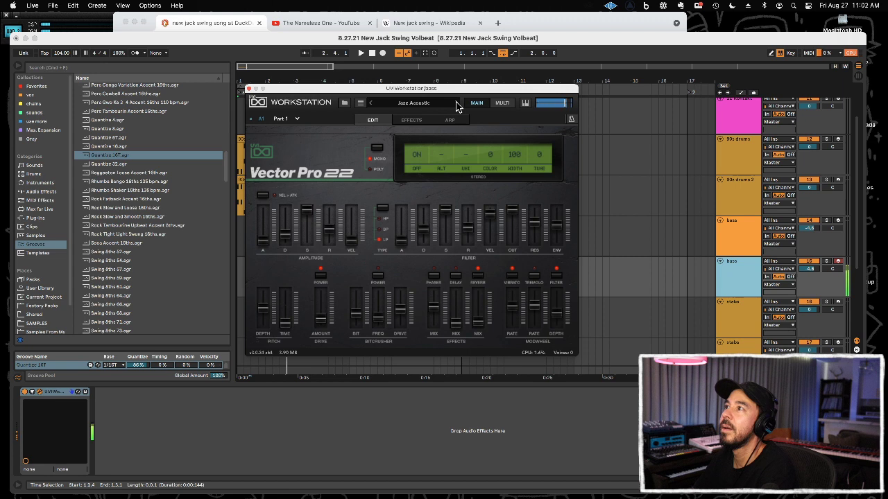
click(456, 106)
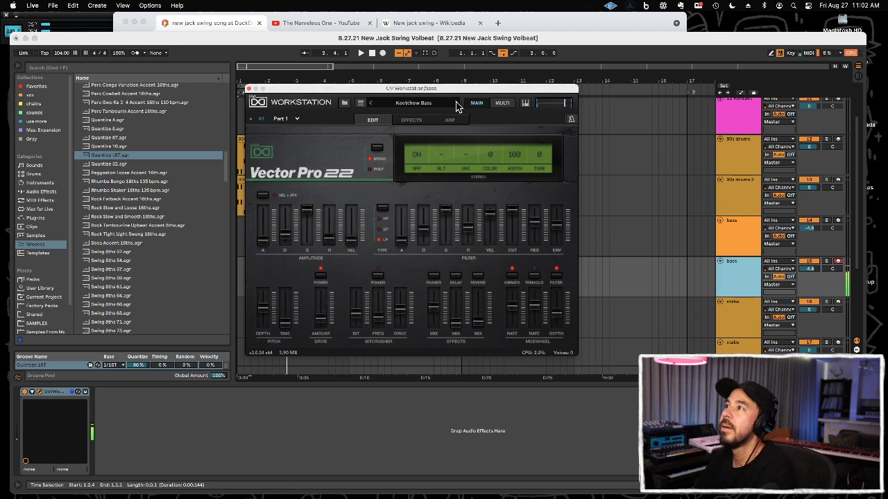
click(456, 105)
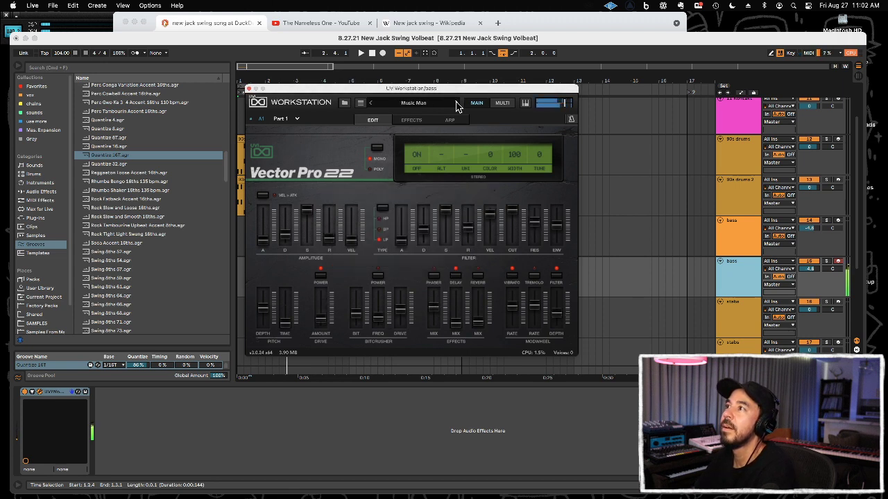
click(456, 106)
click(372, 104)
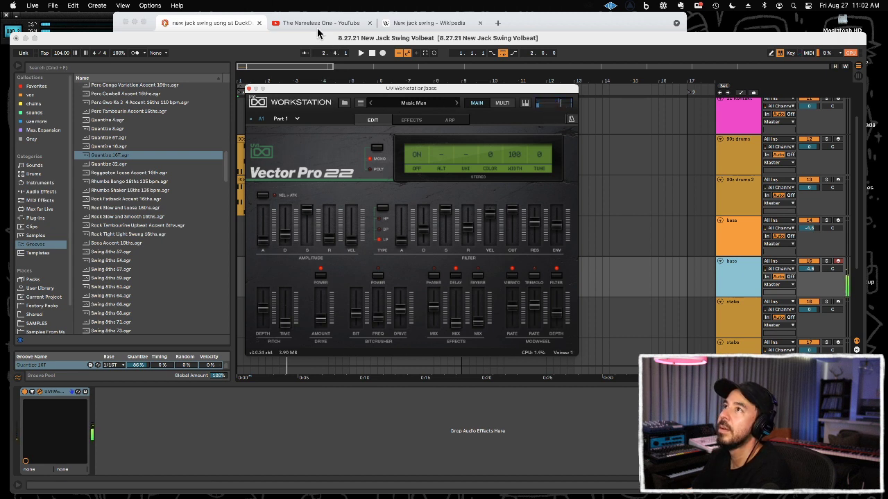
Switch to Chrome, listen to further passages of the NEW JACK SWING reference video between about 9 and 13 minutes, and pause it
click(214, 25)
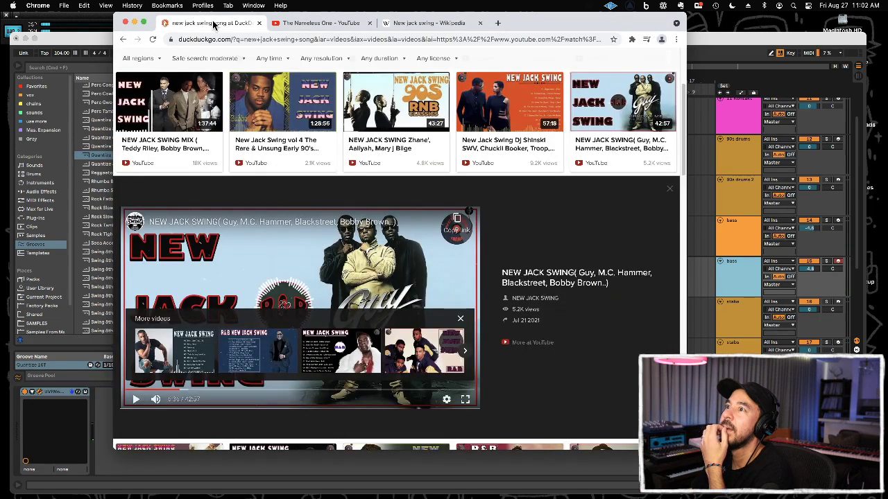
click(135, 400)
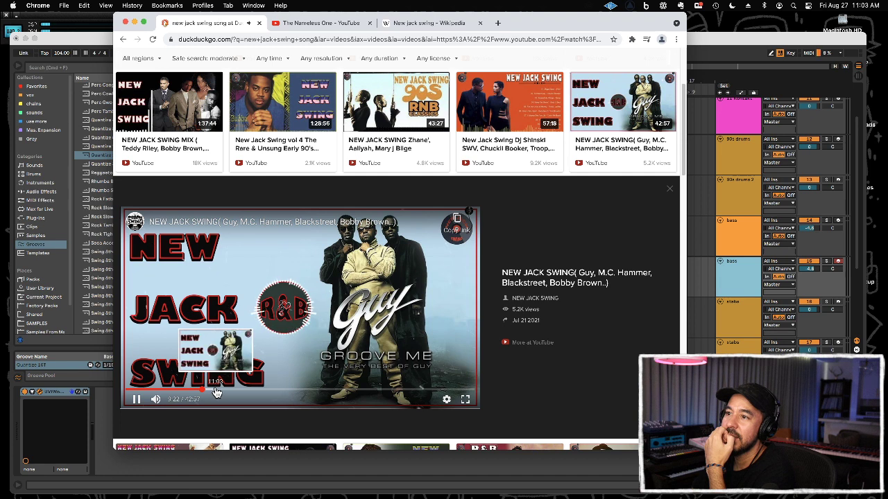
click(203, 393)
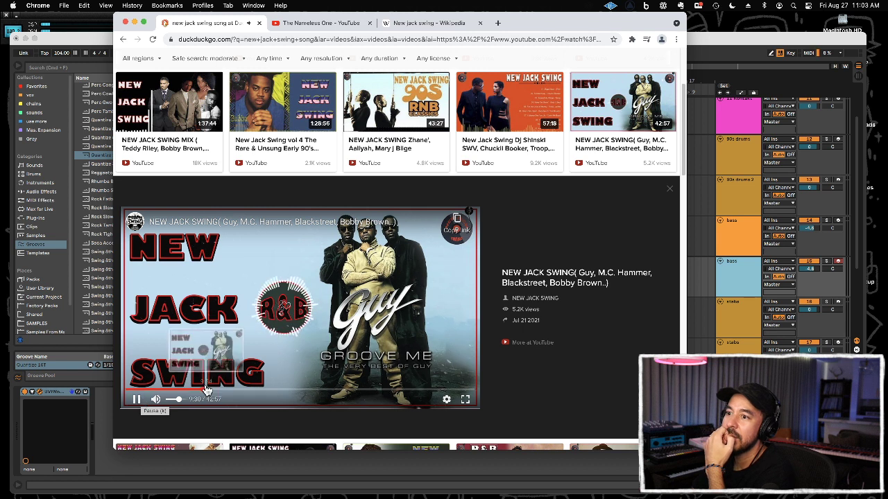
click(212, 393)
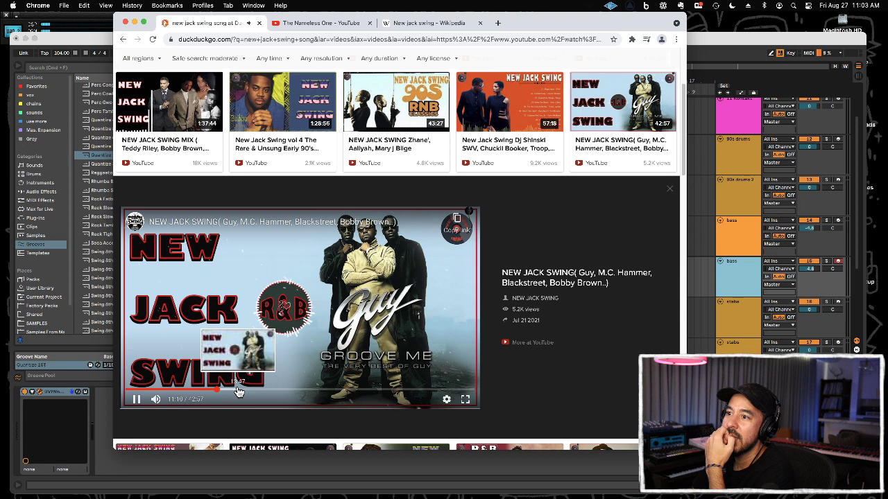
click(236, 393)
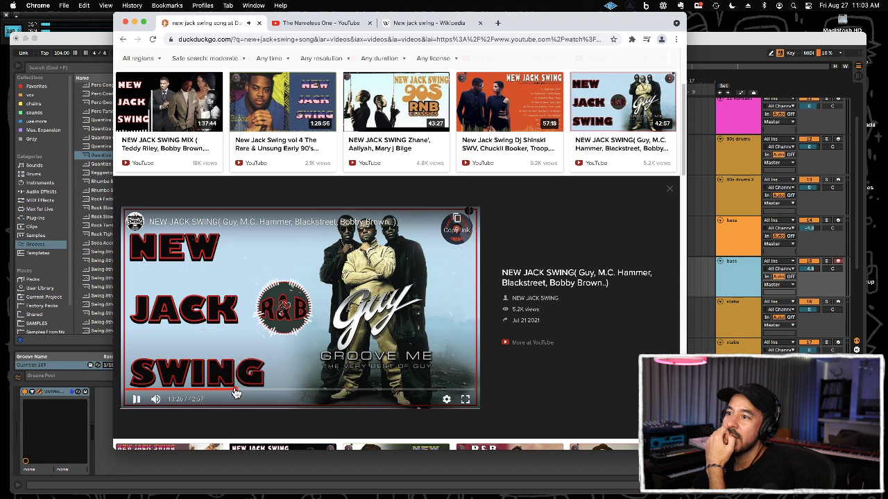
click(136, 399)
Search DuckDuckGo videos for "control janet" and play the Janet Jackson - Control video as a reference
click(259, 43)
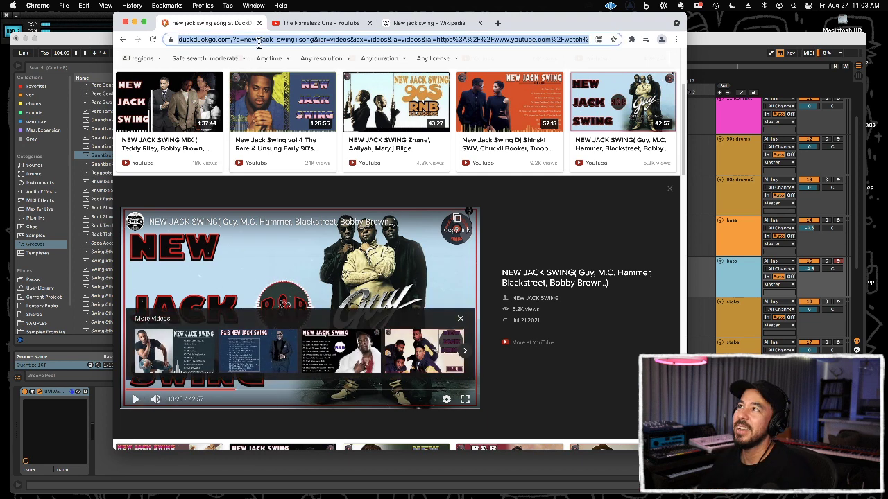
text(control)
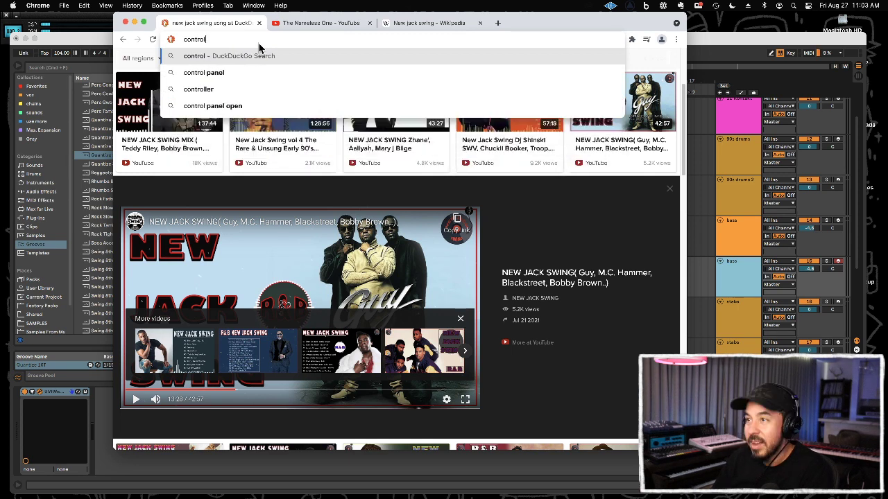
text( janet)
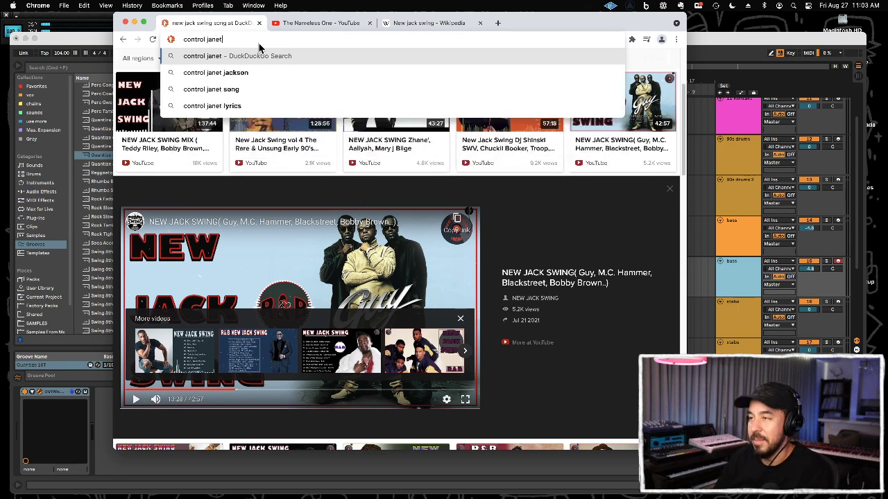
key(Return)
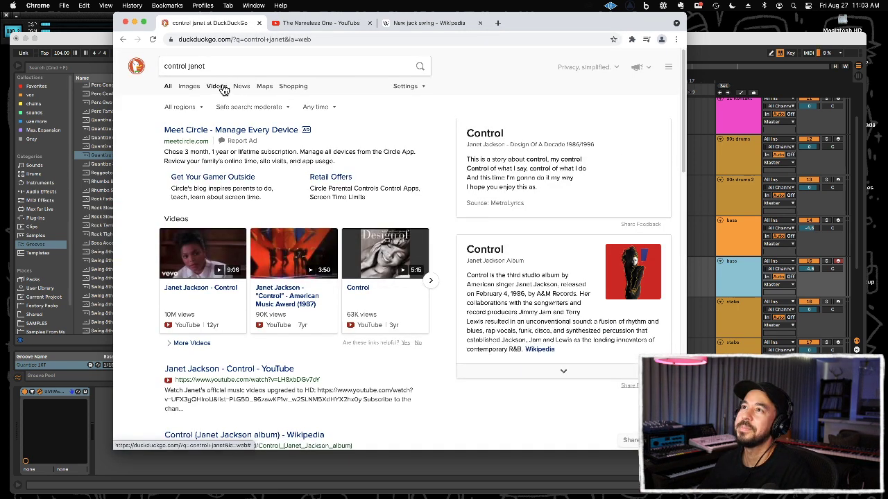
click(218, 87)
click(167, 163)
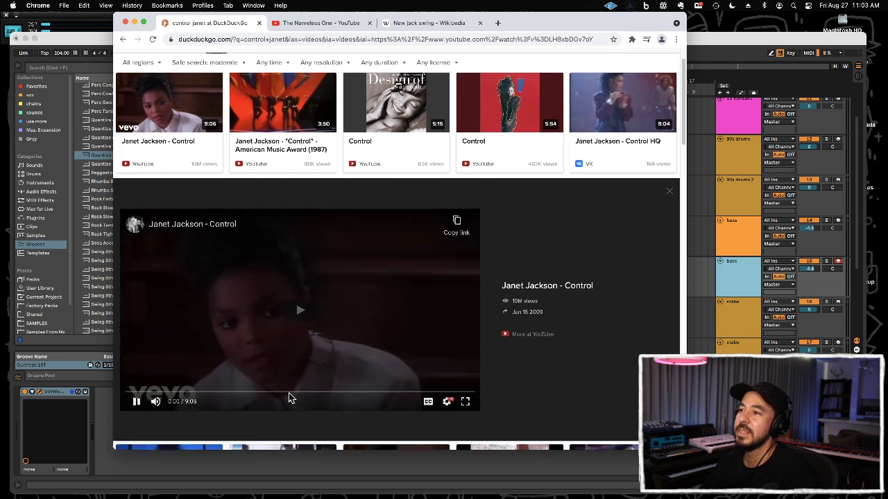
click(307, 317)
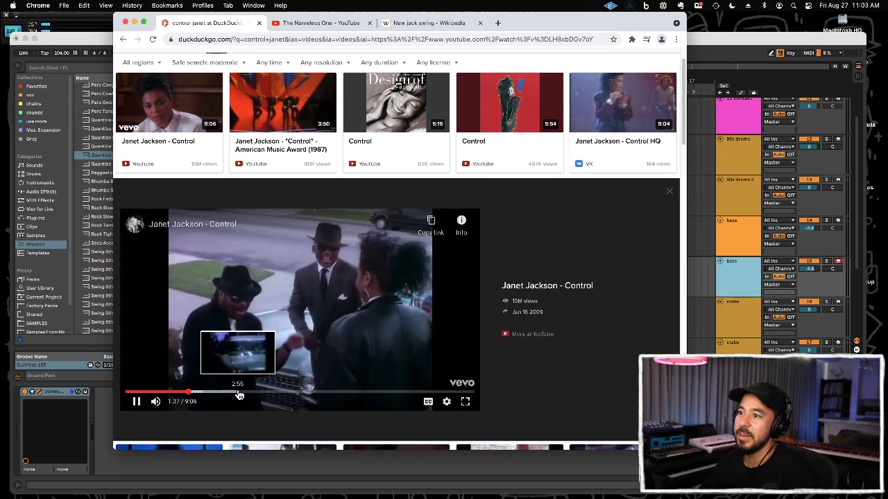
Listen to a section further into the Janet Jackson "Control" video, pause it, and switch back to Ableton Live
click(268, 395)
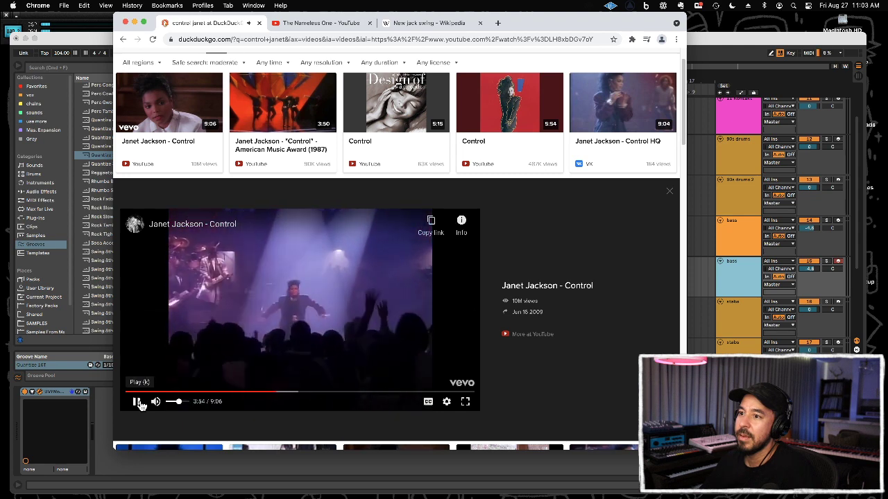
click(138, 402)
click(102, 46)
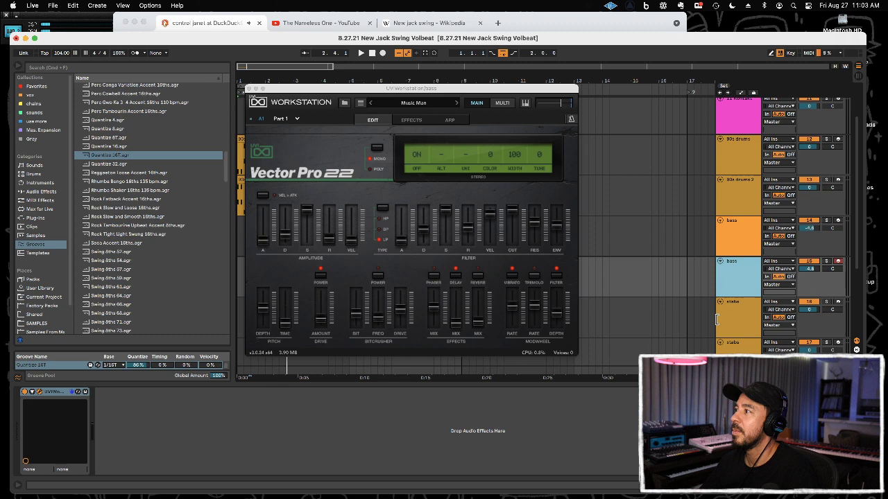
Audition the instruments on the two stabs tracks and the lead 2 track
click(753, 320)
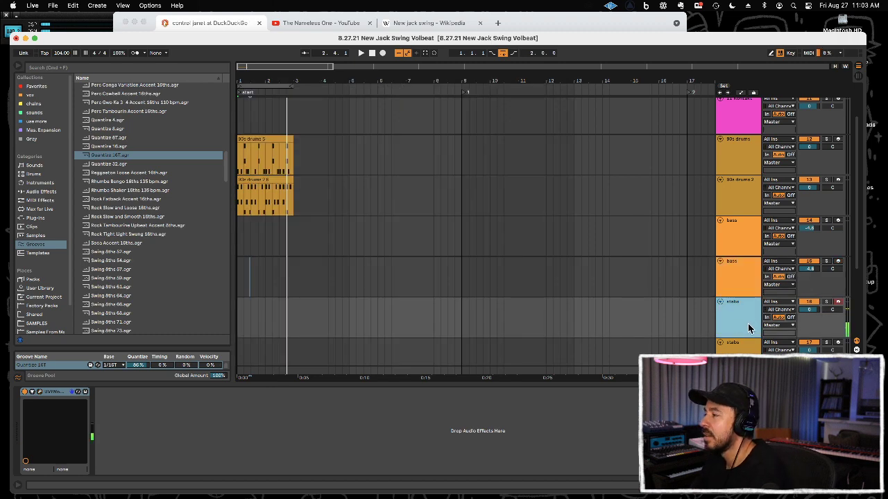
scroll(746, 327, down, 2)
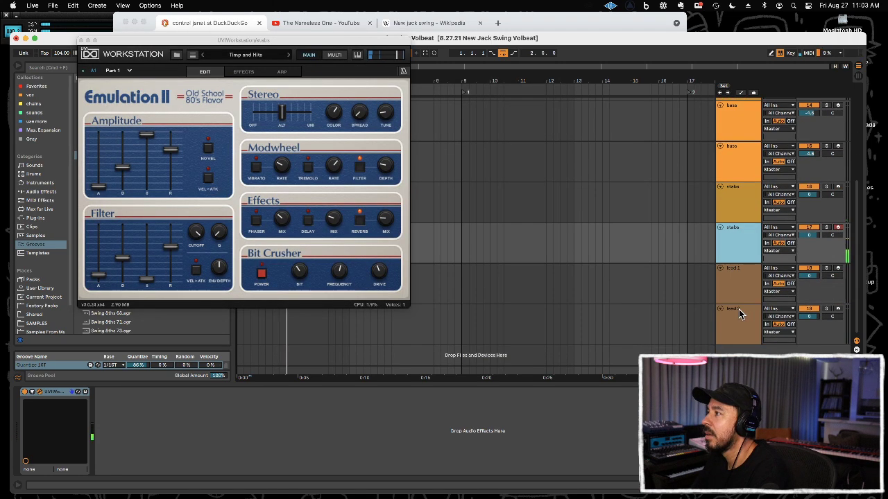
click(739, 309)
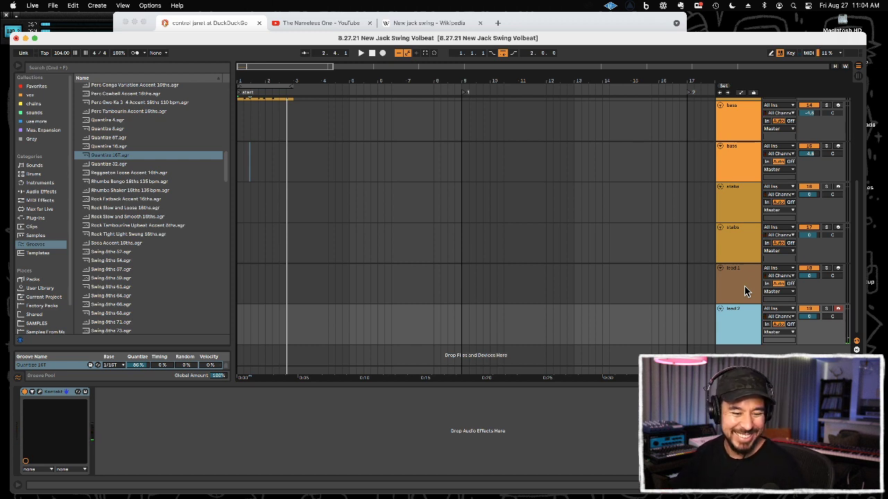
Record a MIDI part on the lead 2 track over the two-bar loop and lower its volume to about -1 dB
key(space)
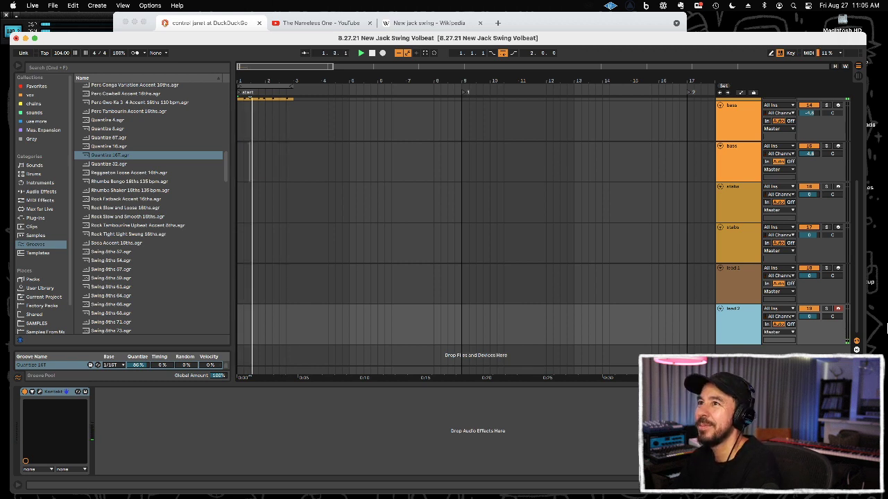
key(F9)
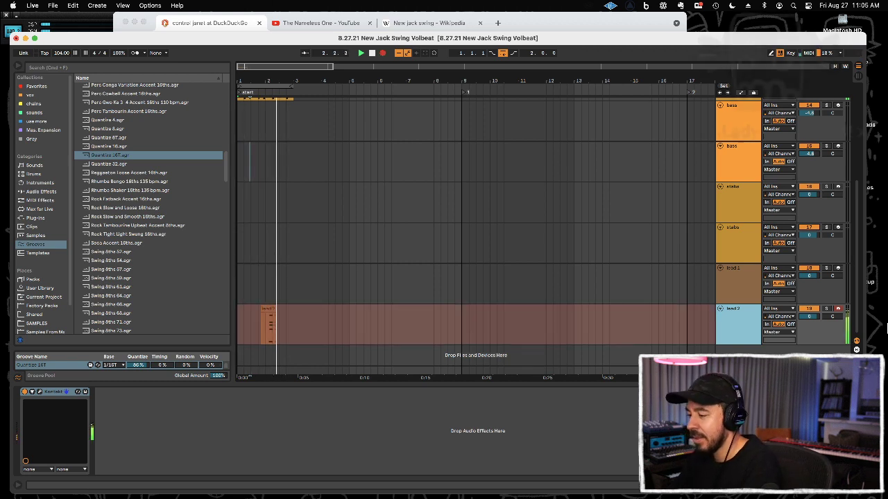
key(space)
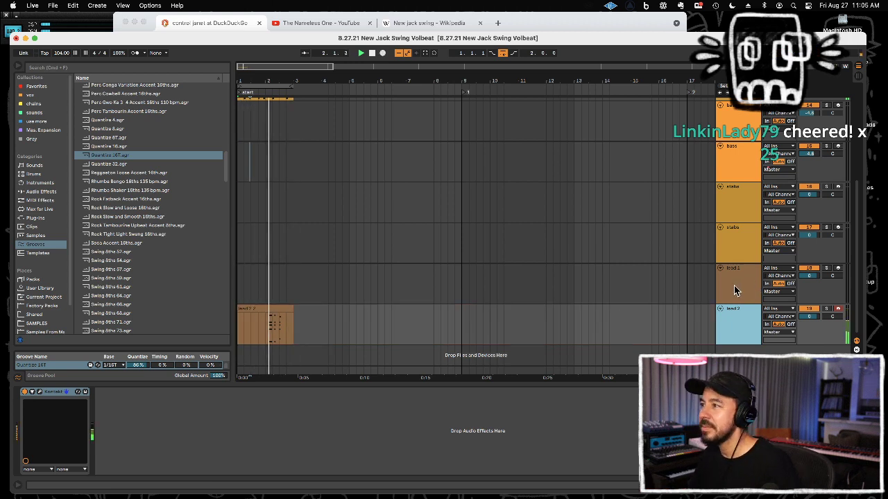
drag(809, 316, 808, 324)
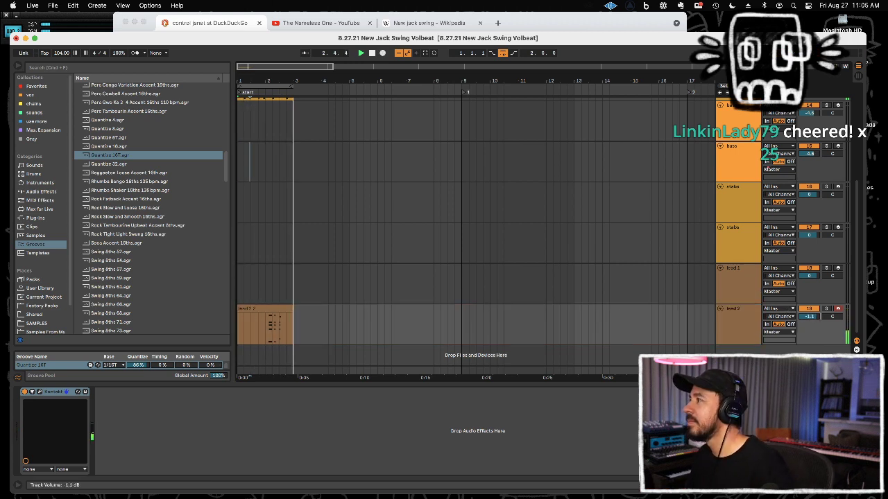
Audition both bass tracks' instruments against the playing loop and close the Vector Pro 22 plug-in window
click(734, 138)
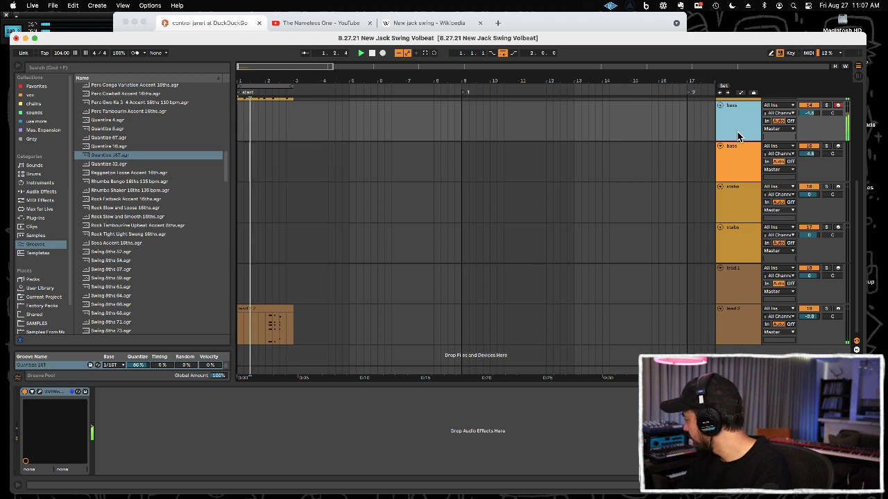
click(741, 161)
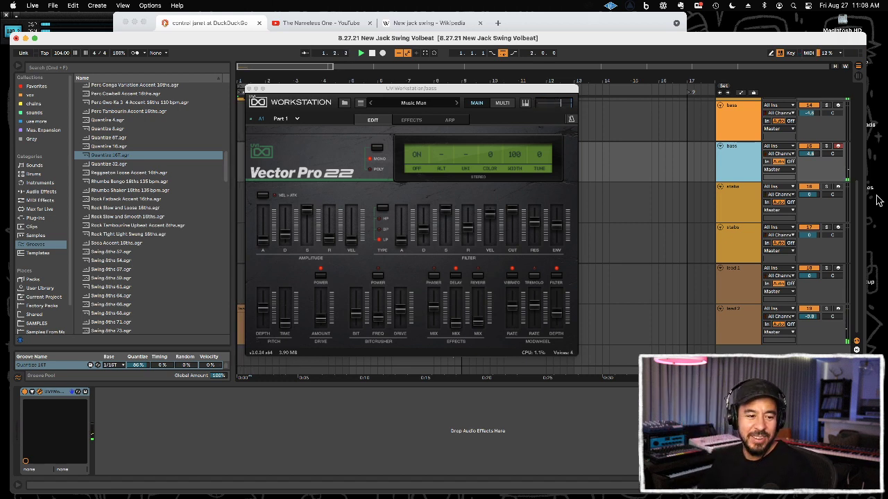
click(248, 89)
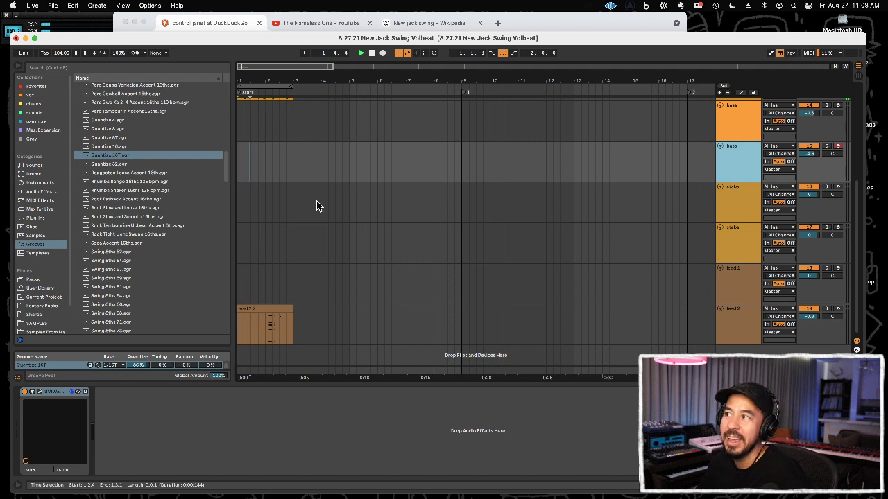
Record a two-bar MIDI part on the second stabs track using the Emulation II instrument, and close its plug-in window
click(740, 251)
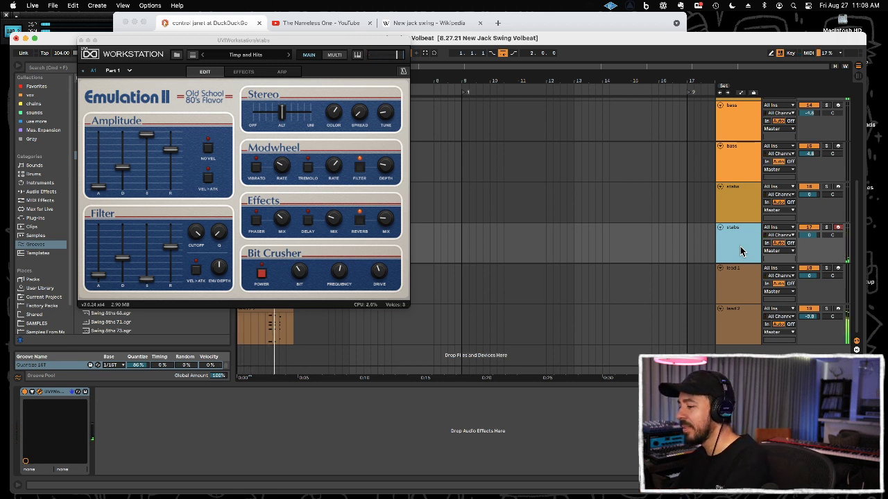
click(741, 251)
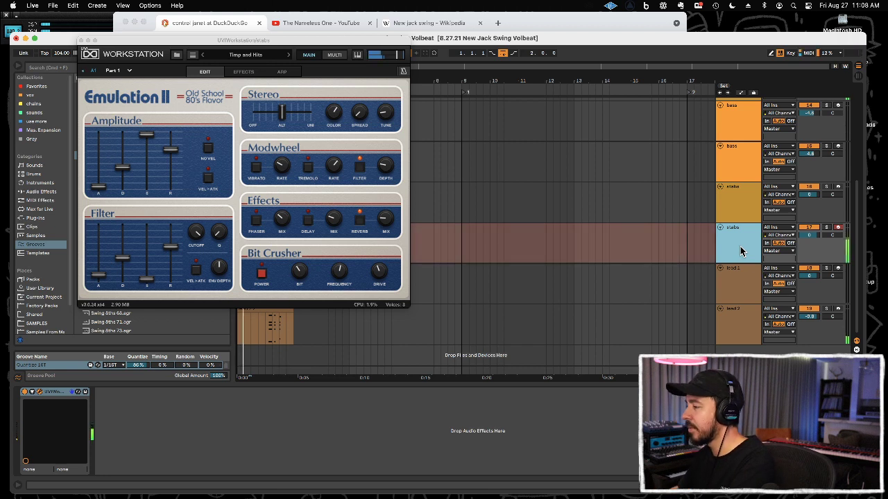
click(82, 40)
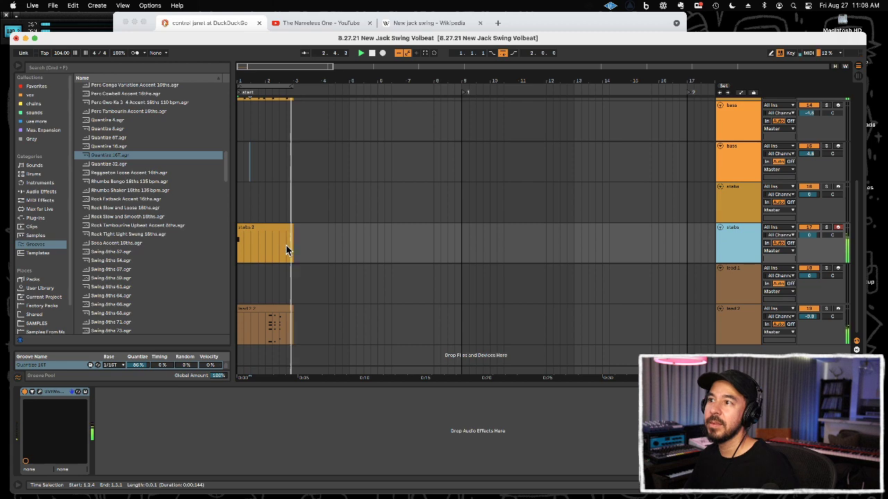
Cut the last beat of the stabs clip and paste it on the last beat of bar 4
drag(285, 245, 293, 245)
key(cmd+x)
click(343, 242)
key(cmd+v)
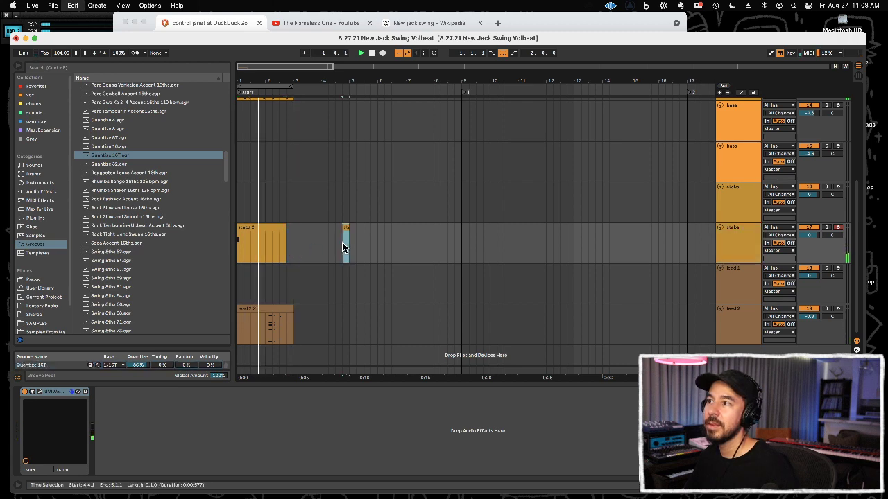
Move the lead 2 clip from bar 1 to the start of bar 3
click(282, 313)
key(cmd+x)
click(293, 323)
key(cmd+v)
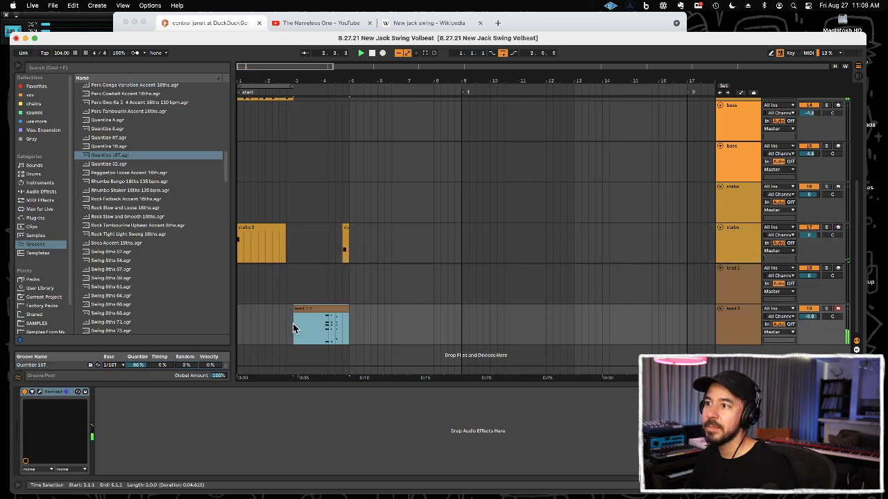
Duplicate both two-bar 90s drums clips to fill four bars and extend the loop to four bars
scroll(292, 323, up, 5)
mouse_move(294, 254)
mouse_down()
mouse_move(228, 192)
mouse_move(304, 236)
mouse_move(297, 249)
mouse_up()
click(206, 191)
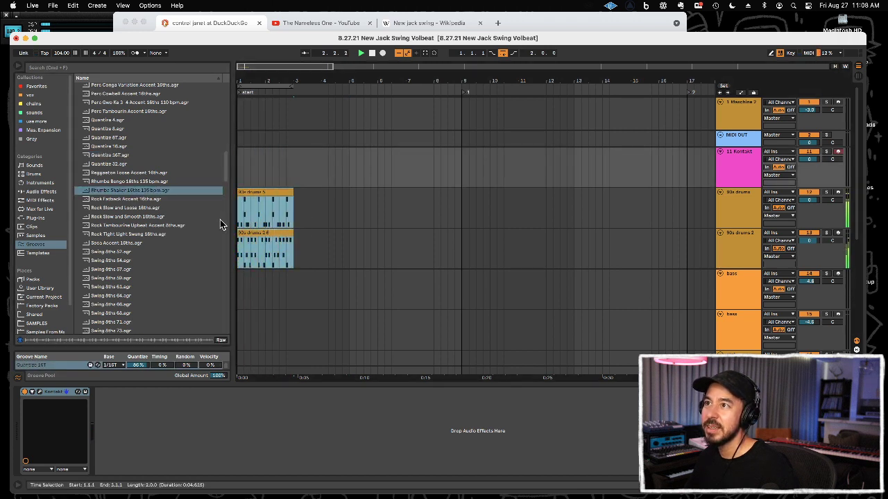
key(cmd+d)
drag(347, 256, 238, 211)
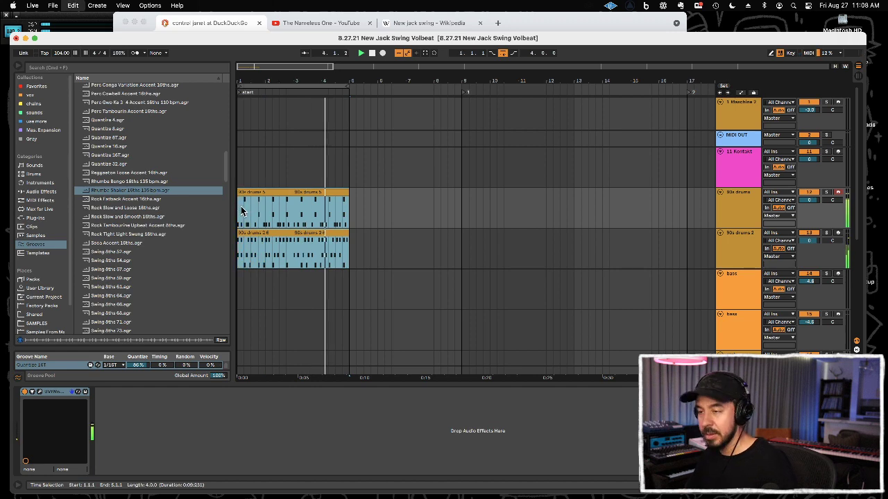
Lower the lead 2 track's volume to -4.8 dB
scroll(292, 219, down, 5)
drag(812, 317, 812, 321)
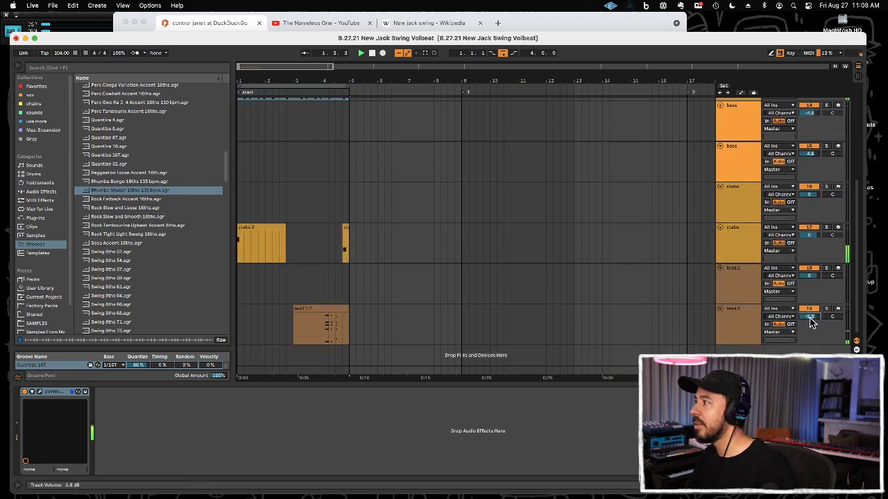
Try out the instruments on the two stabs tracks and save the Live set
click(725, 198)
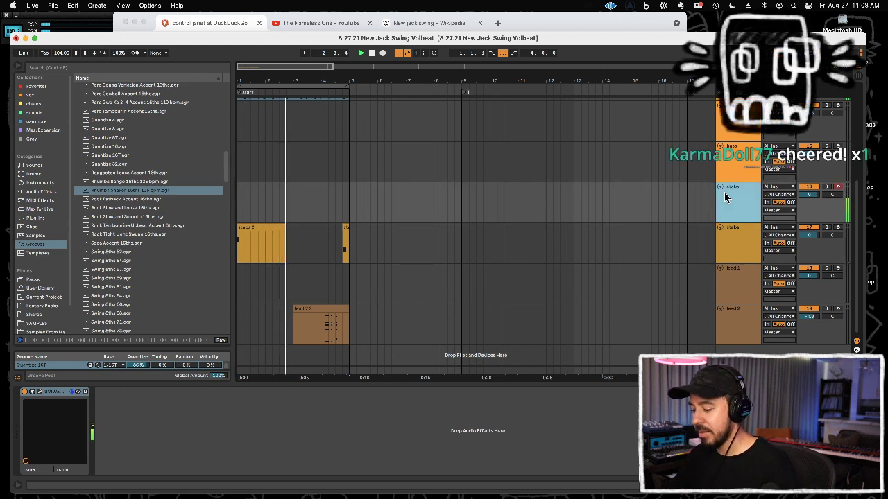
click(758, 256)
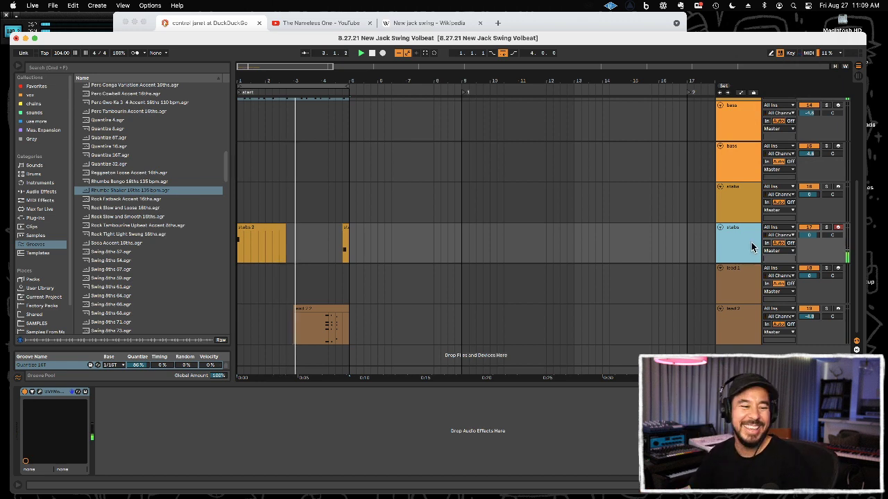
key(super+s)
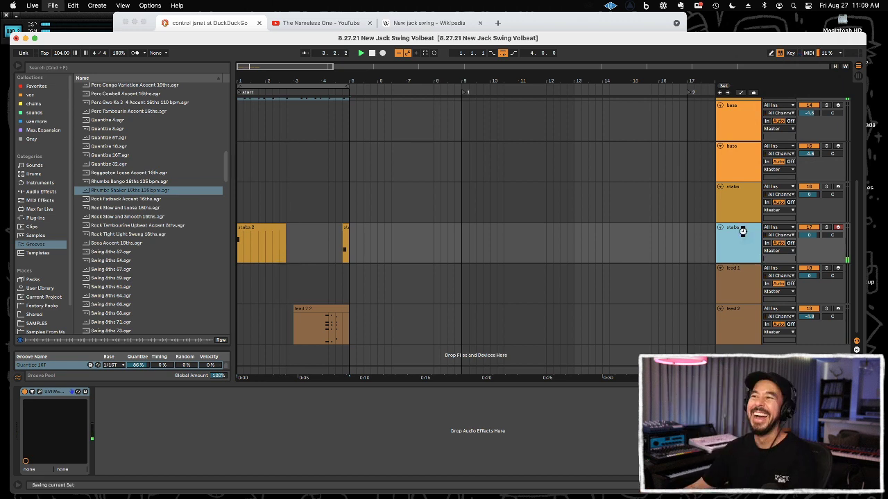
click(384, 186)
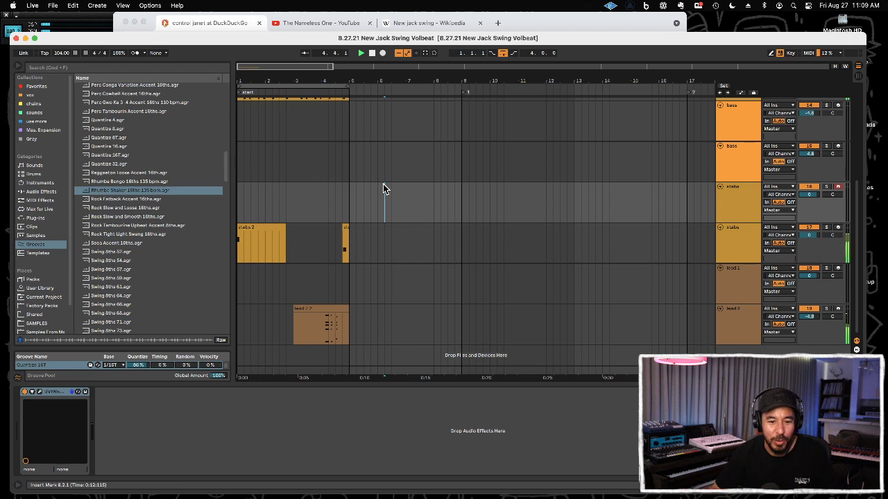
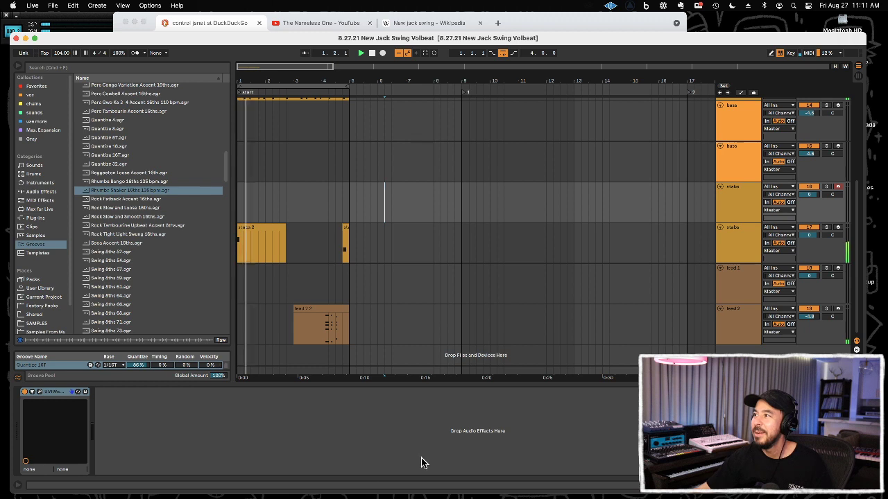
Mute the lead 2 track and insert a new audio track below it
click(811, 308)
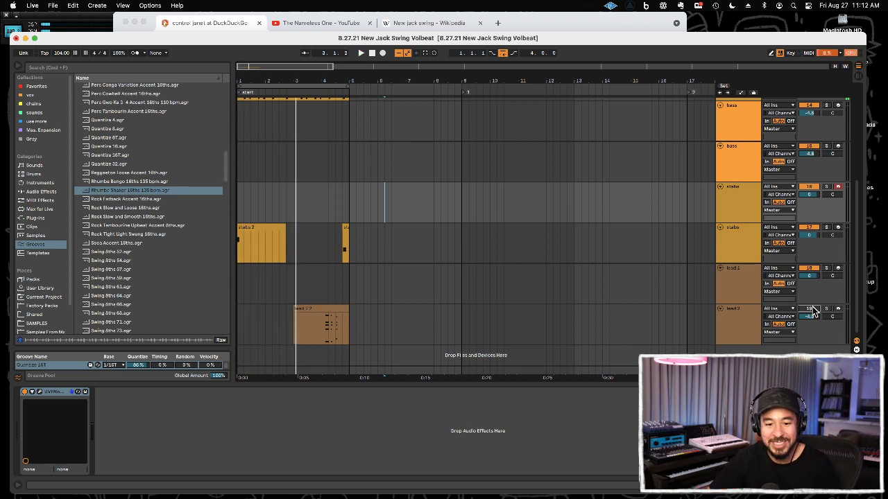
click(737, 317)
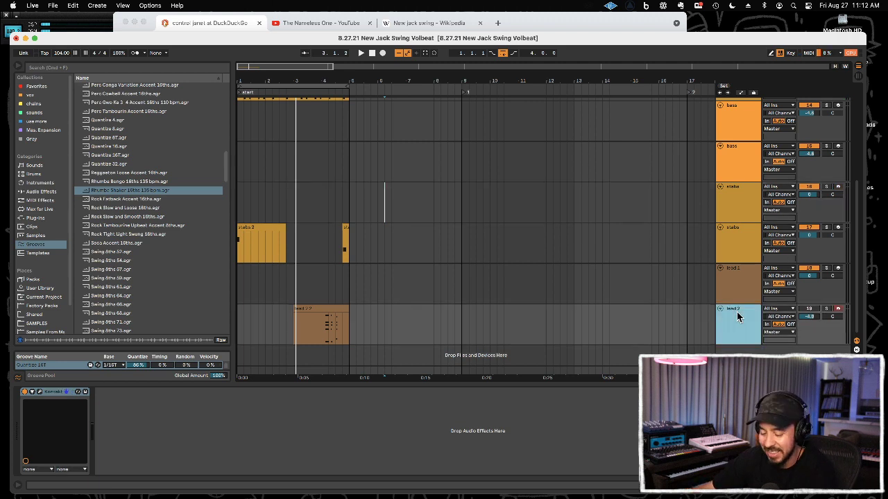
key(super+t)
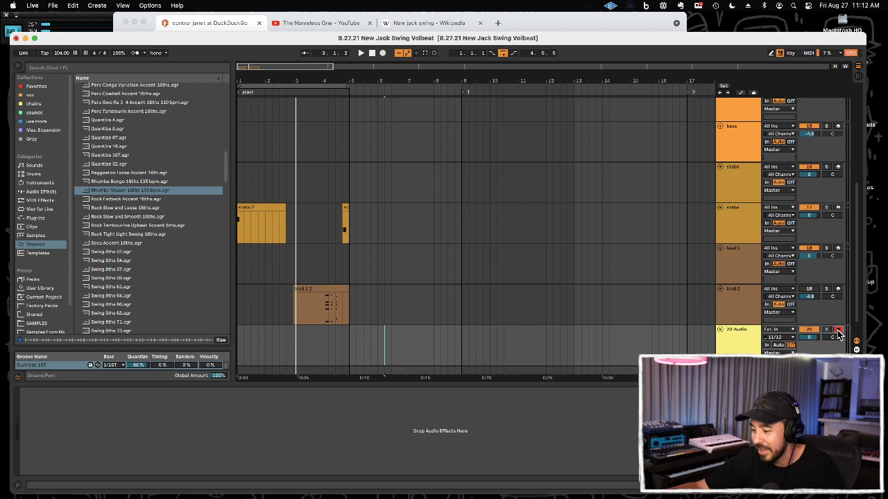
Record external audio on the 20 Audio track from bar 1 across the four-bar loop
key(F9)
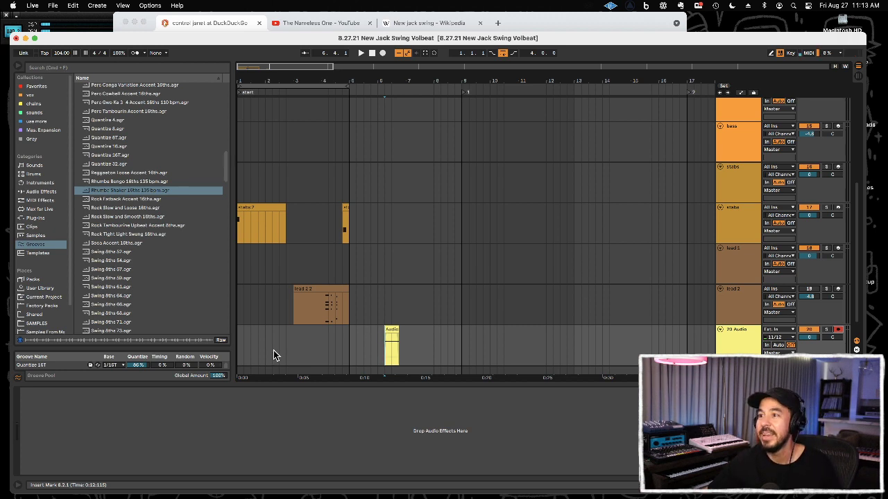
click(239, 351)
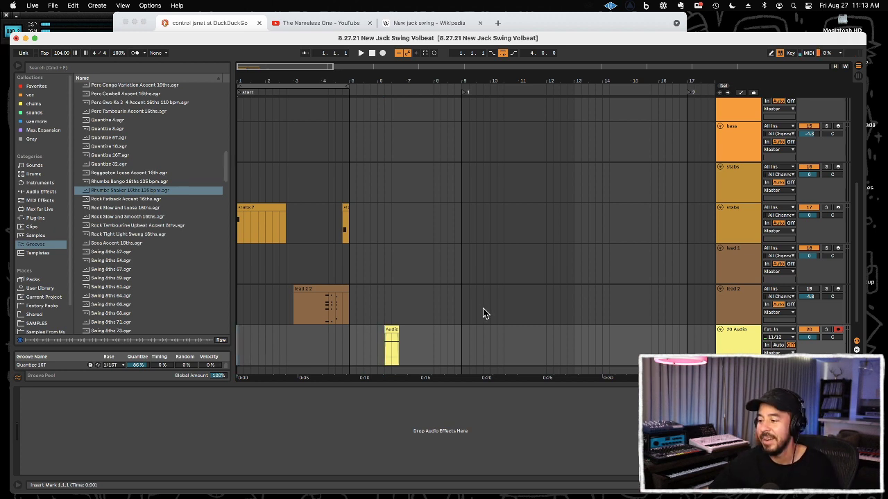
key(F9)
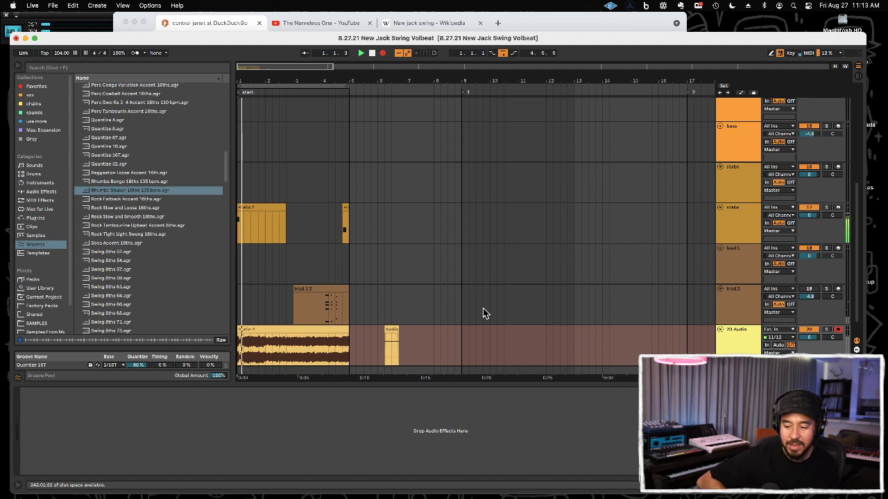
key(space)
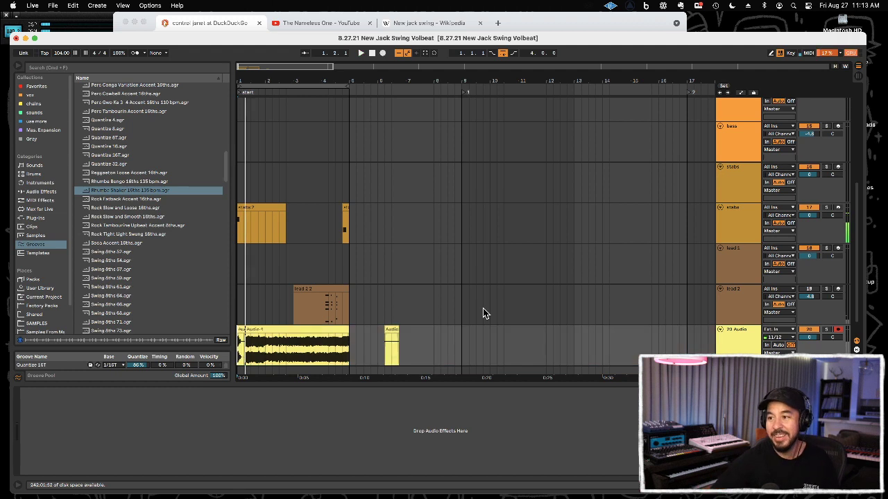
Remove the overlapping recording at the start of the four-bar audio take and lower the 20 Audio track's volume to about -5.5 dB
click(263, 329)
key(space)
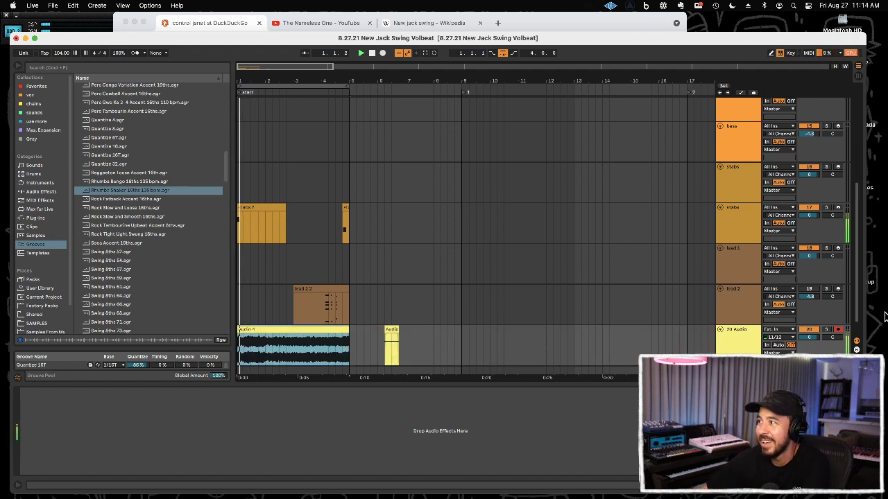
click(758, 340)
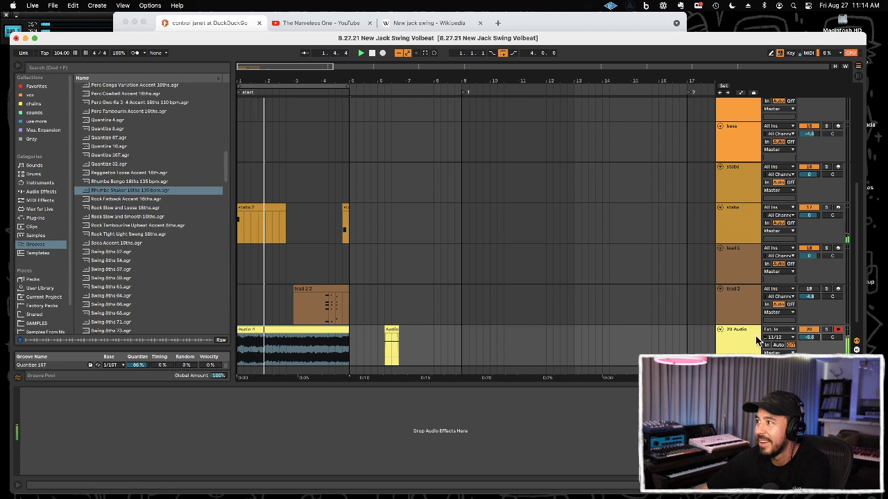
click(728, 335)
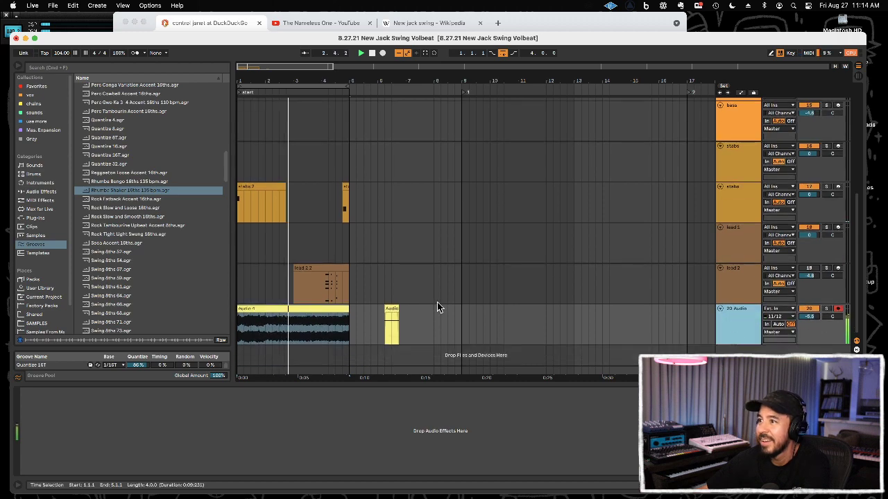
Duplicate the 20 Audio track, re-lay the four-bar take on the copy and clear the leftover audio from bar 5 onward on both tracks
key(super+d)
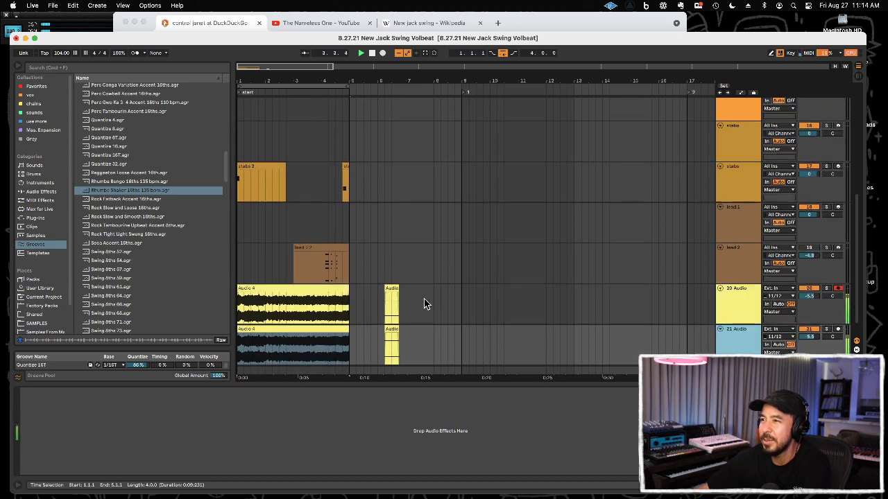
click(347, 317)
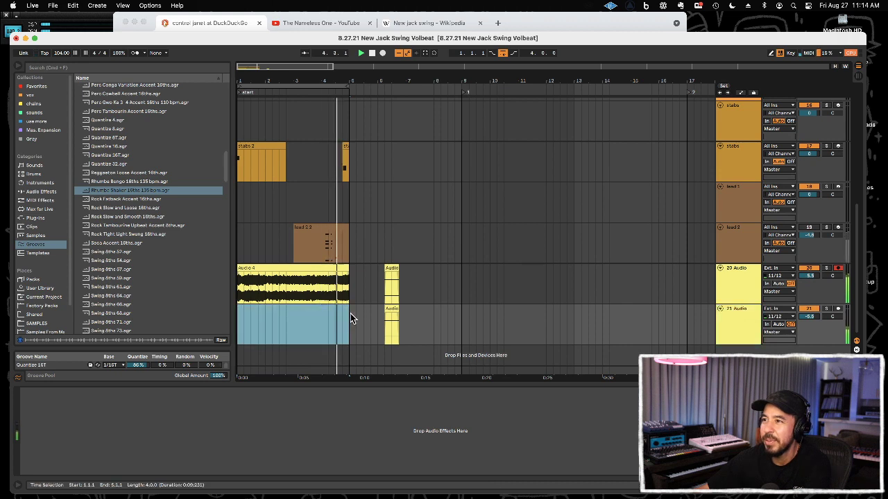
key(super+d)
shift+click(341, 329)
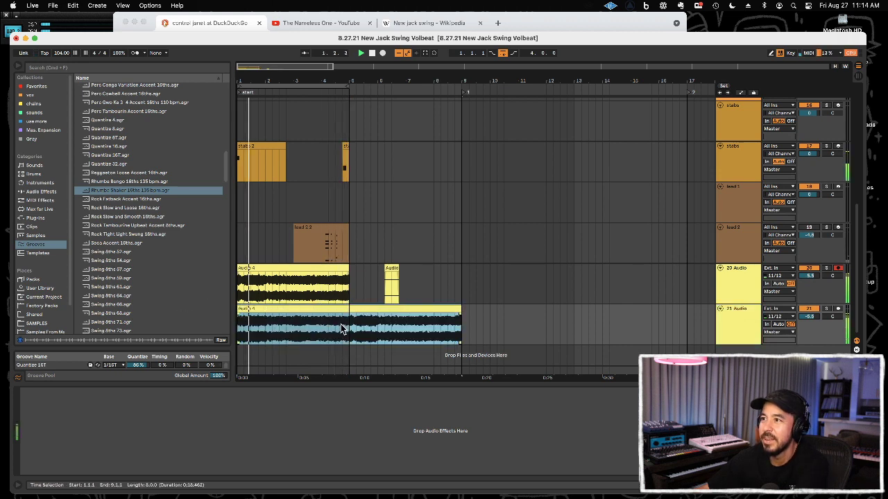
drag(351, 290, 555, 291)
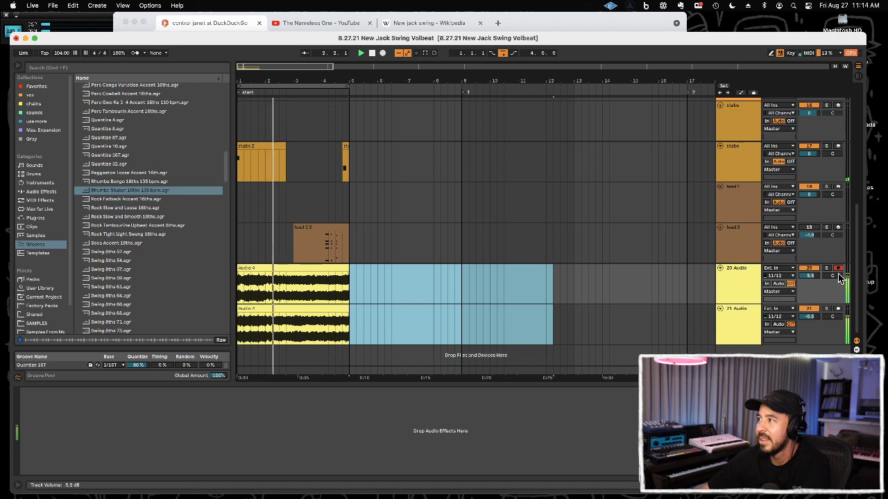
Pan the 20 Audio and 21 Audio tracks to 50L and 50R and rename them gtr L and gtr R
drag(833, 276, 826, 297)
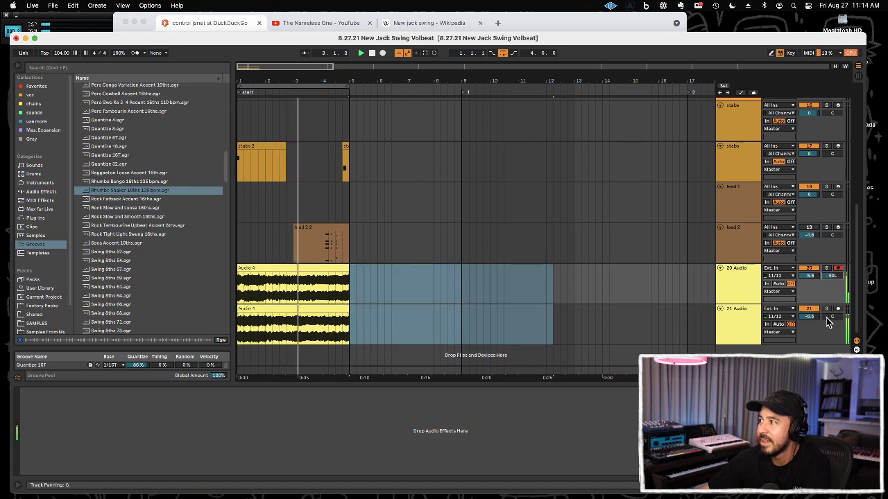
drag(828, 320, 810, 284)
shift+click(734, 279)
click(739, 281)
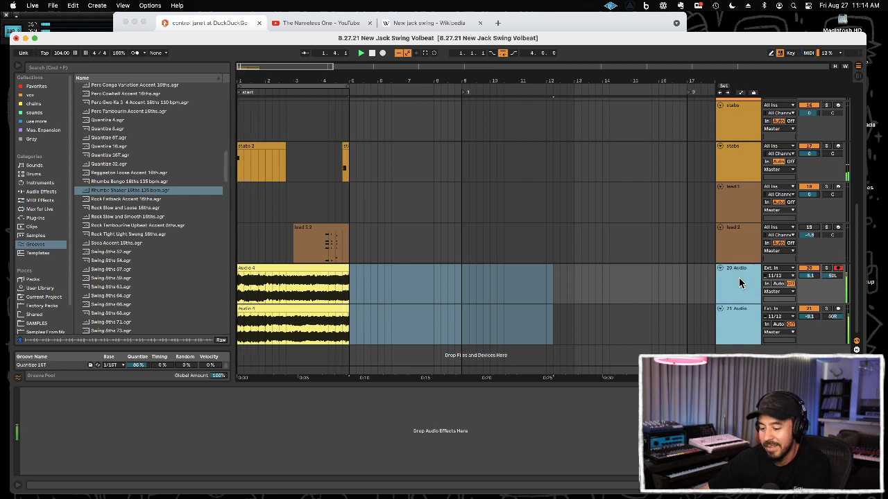
key(super+r)
text(gtr L)
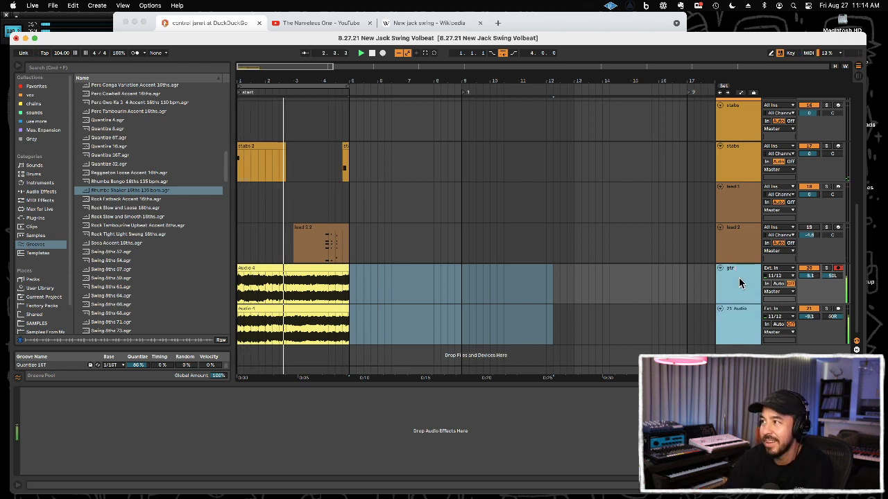
key(Return)
text(gtr R)
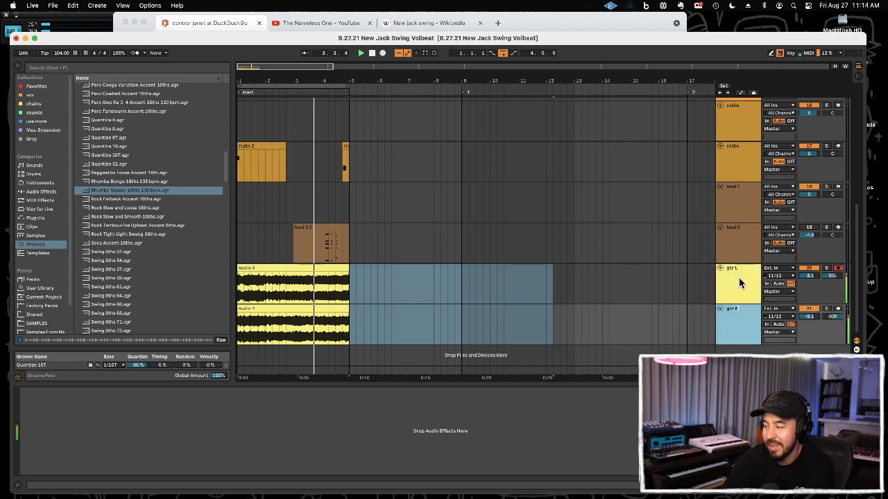
key(Return)
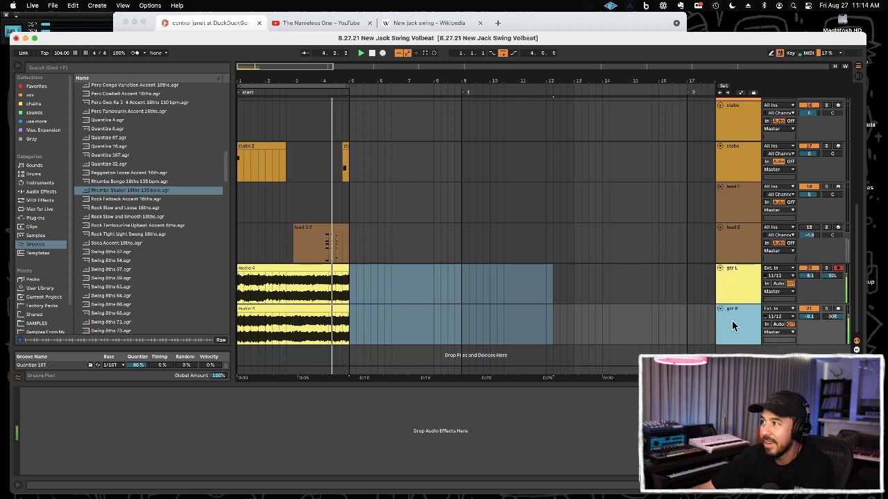
Insert a new audio track below gtr R, arm it for recording and play the loop from bar 1
key(super+t)
click(837, 330)
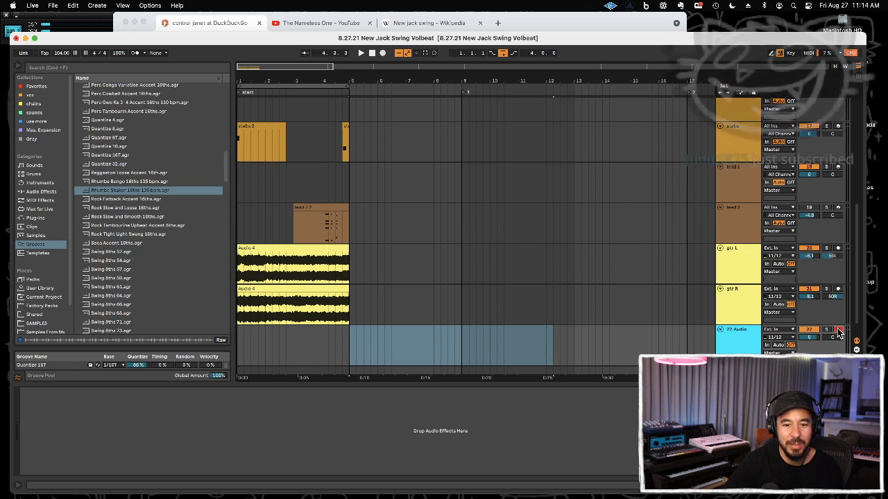
key(space)
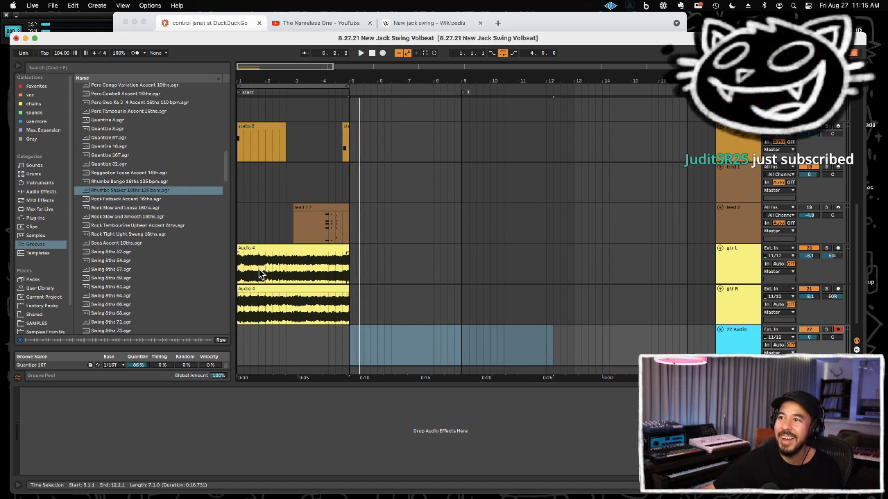
key(space)
click(242, 272)
click(241, 273)
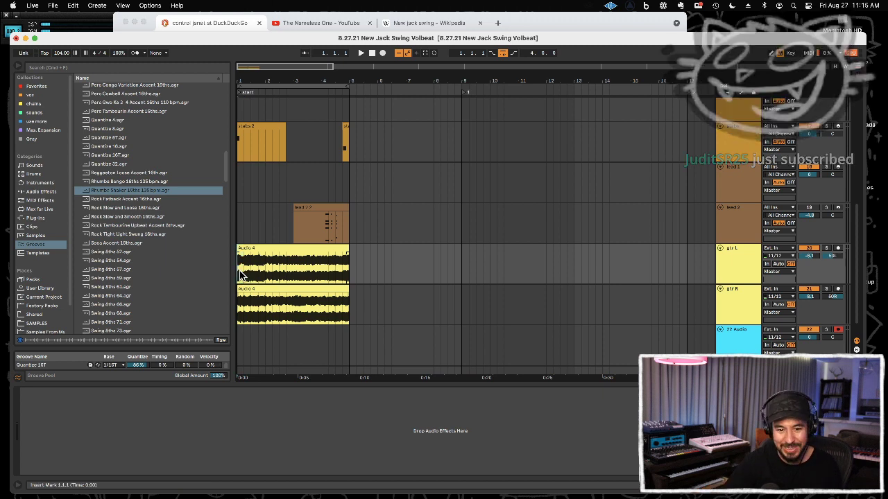
key(space)
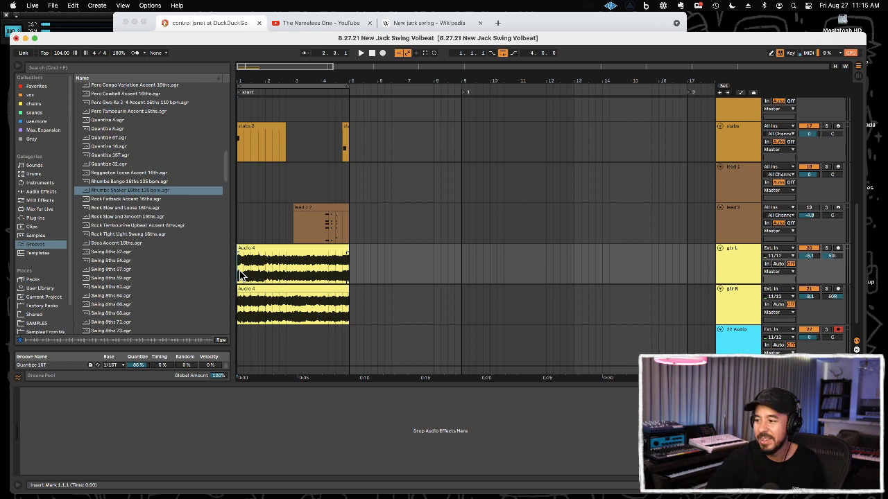
Unmute and arm the lead 2 track, and play the arrangement from bar 1
click(478, 223)
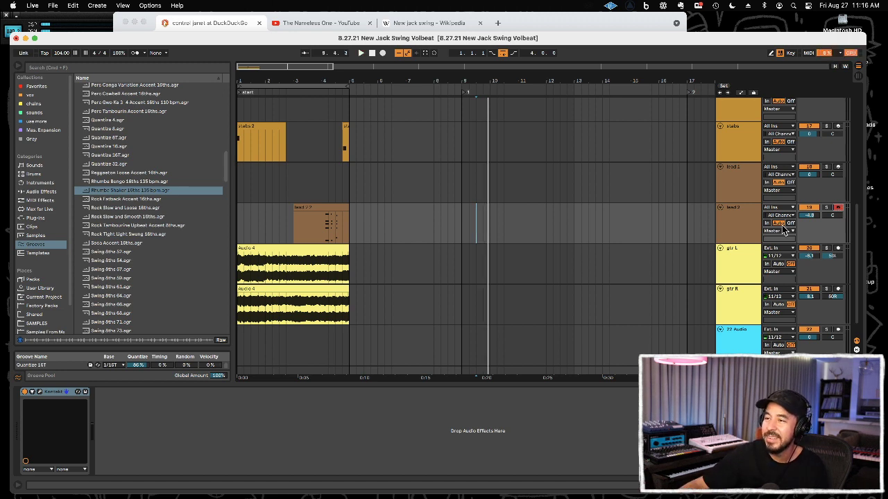
key(space)
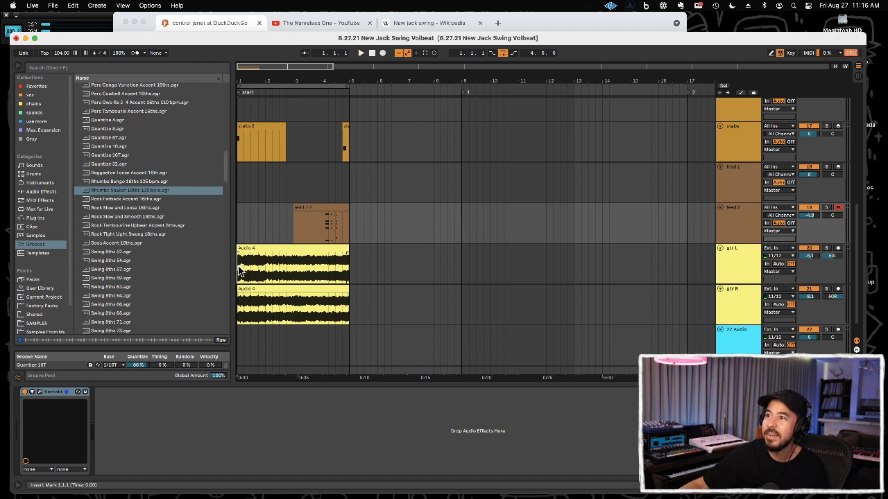
click(240, 271)
key(space)
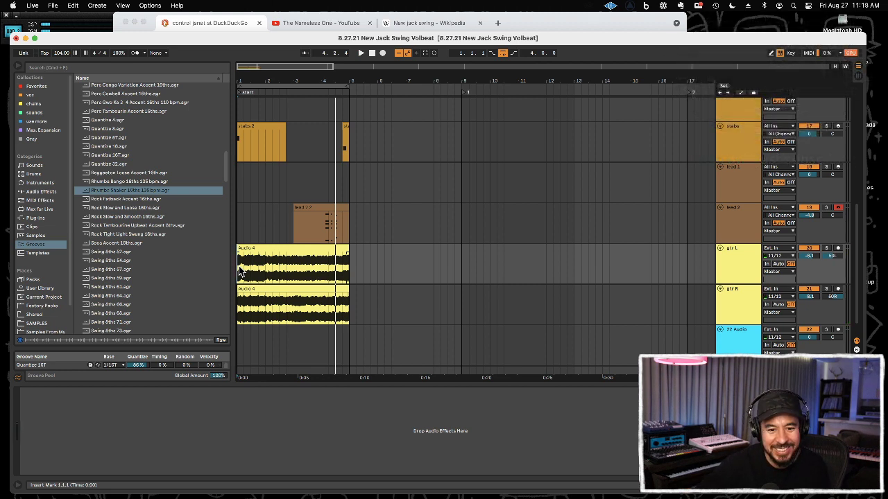
key(space)
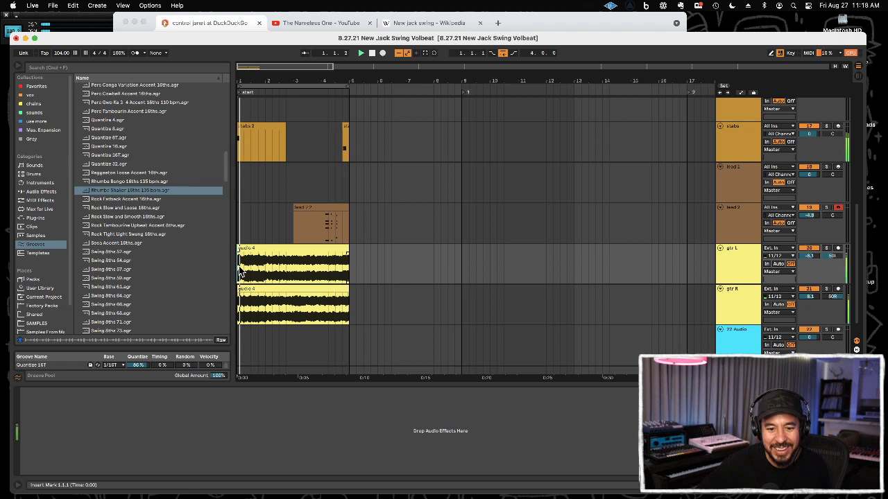
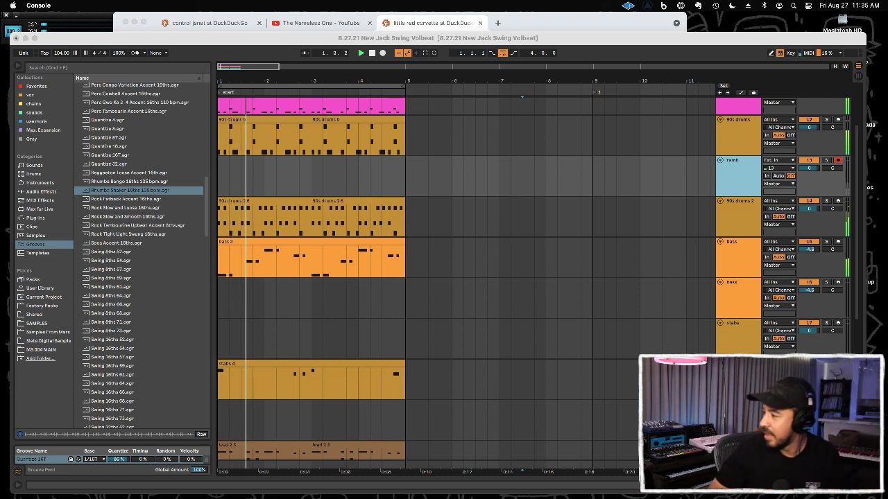
Record the external tambourine input on the tamb track across the four-bar loop
key(F9)
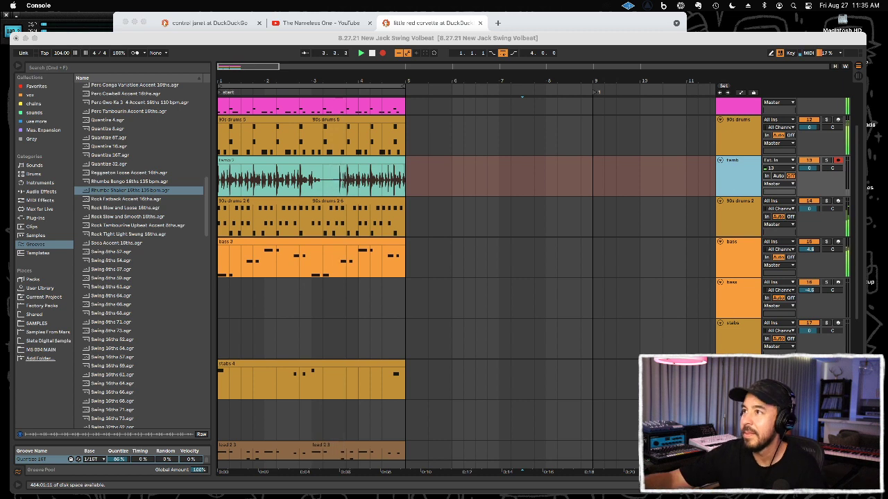
key(F9)
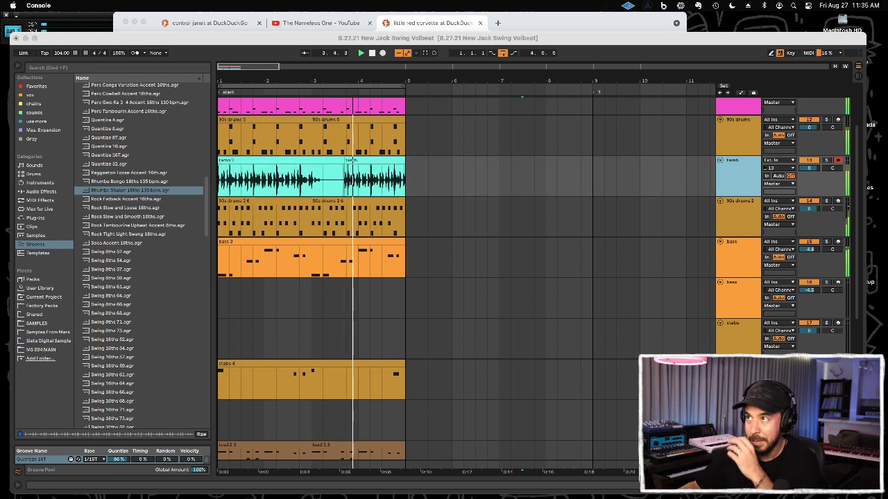
Move the half-bar of tambourine audio between 4.1.1 and 4.3.1 to the start of bar 2 on the tamb track
click(362, 190)
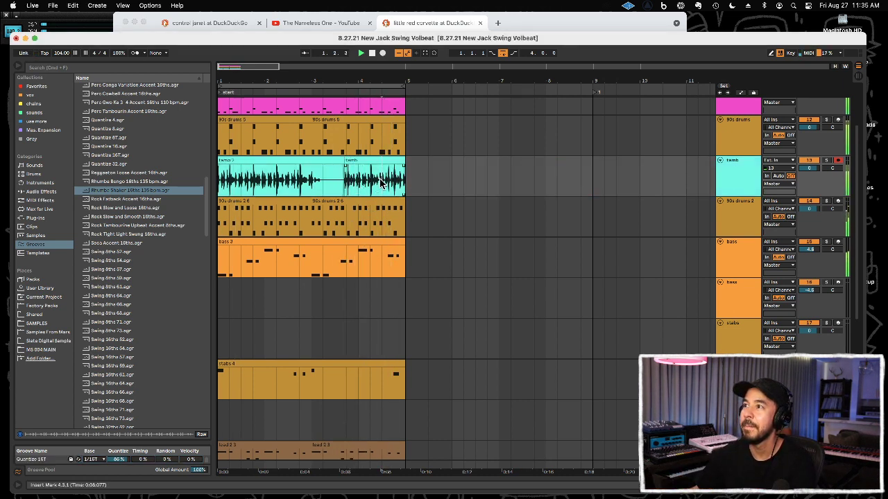
drag(383, 182, 364, 182)
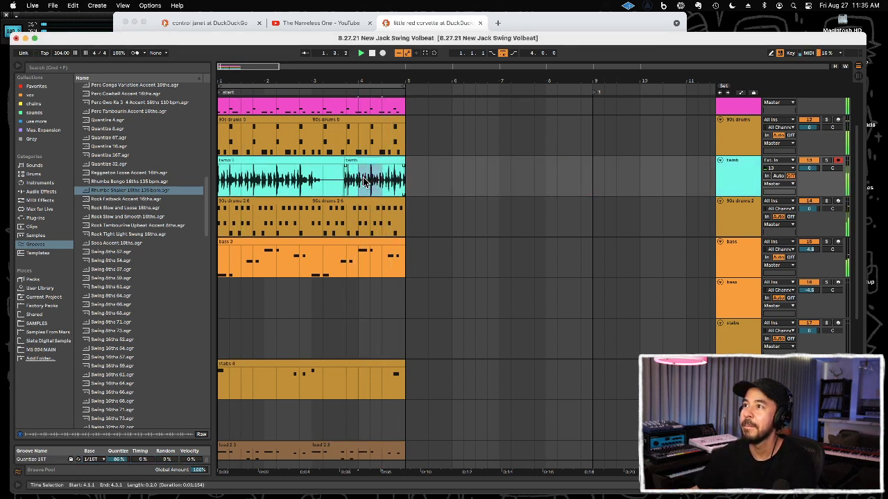
key(super+x)
click(267, 182)
key(super+v)
Cut the one-bar tambourine section from 1.3.1 to 2.3.1 and paste it four times from bar 1 to fill the four-bar loop
shift+click(240, 182)
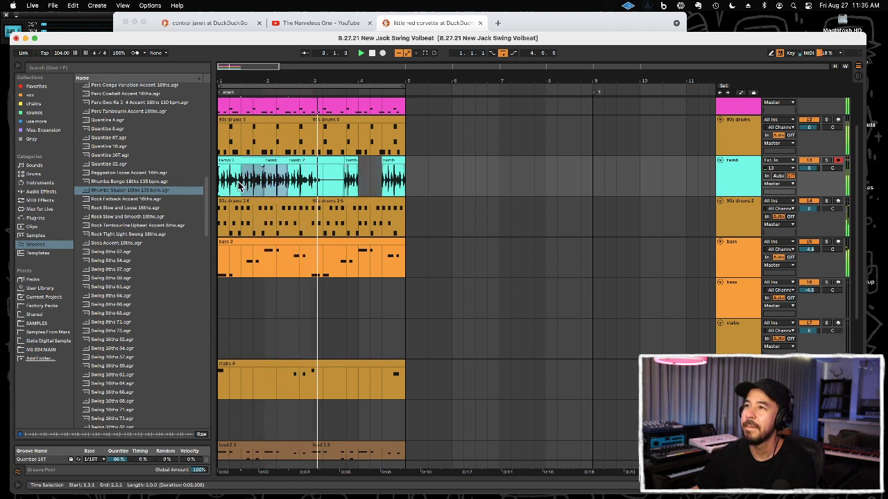
key(Delete)
click(221, 187)
key(super+v)
key(super+v)
key(super+v)
key(super+v)
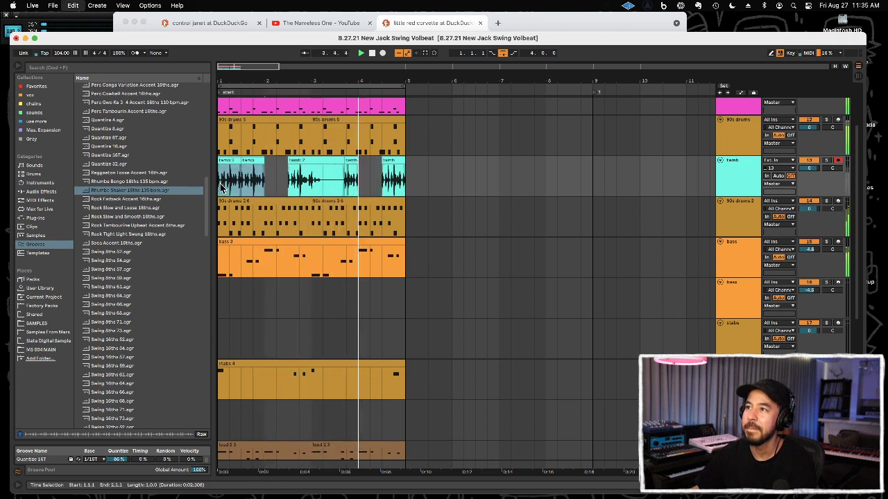
Lower the tamb track's volume to -9.3 dB and pan it to 21R
drag(808, 167, 809, 194)
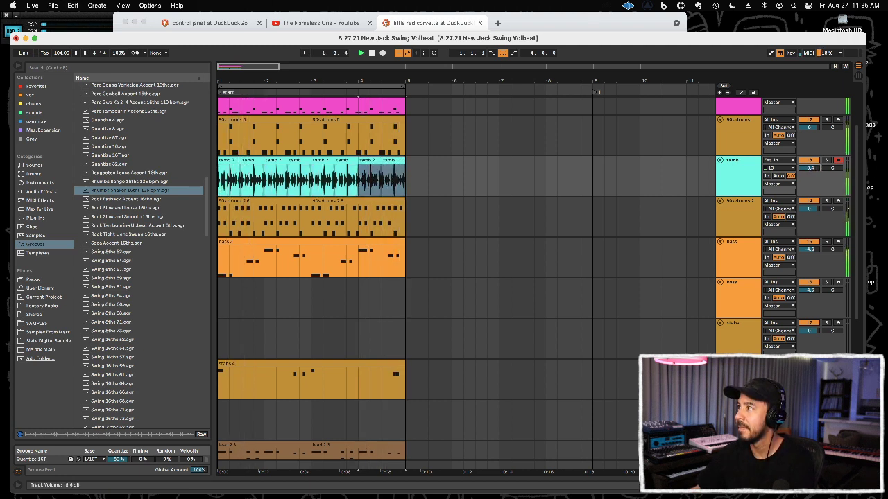
drag(833, 168, 811, 175)
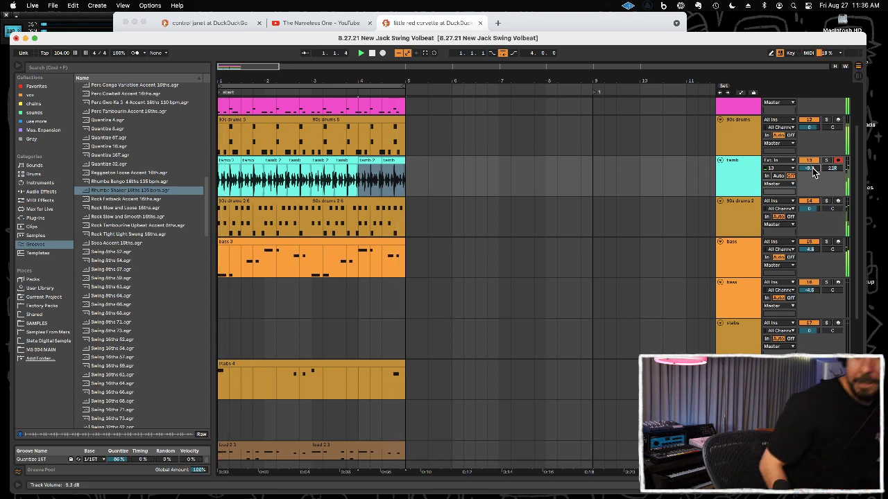
Copy the bass 3 clip from the first bass track to bar 5 on the second bass track
click(738, 305)
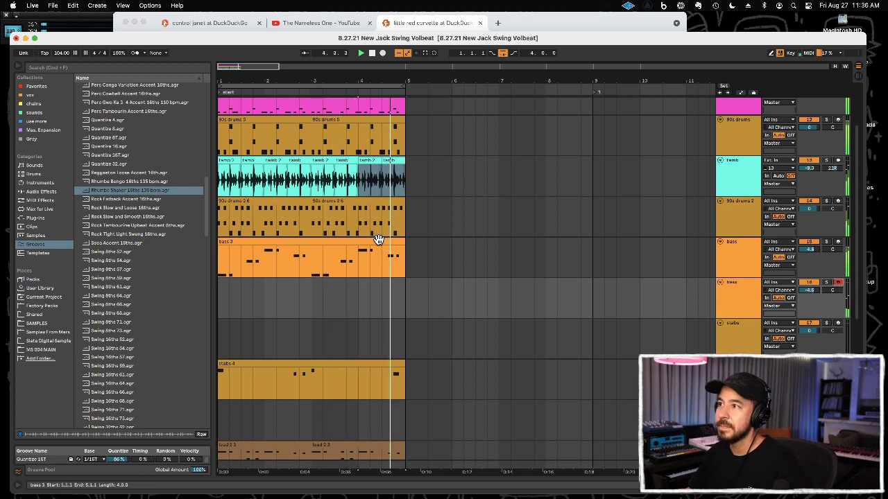
click(399, 267)
click(407, 307)
key(super+v)
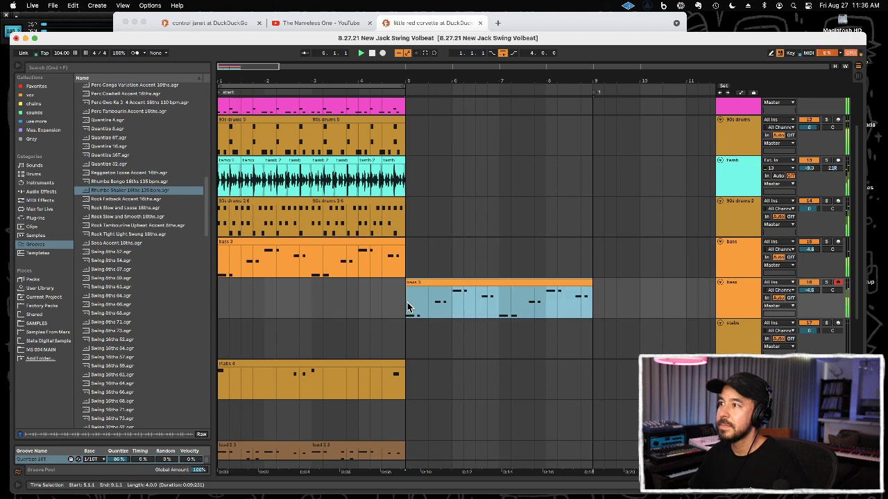
Inspect all the notes of the copied bass 3 clip and play the arrangement from bar 5
double_click(429, 289)
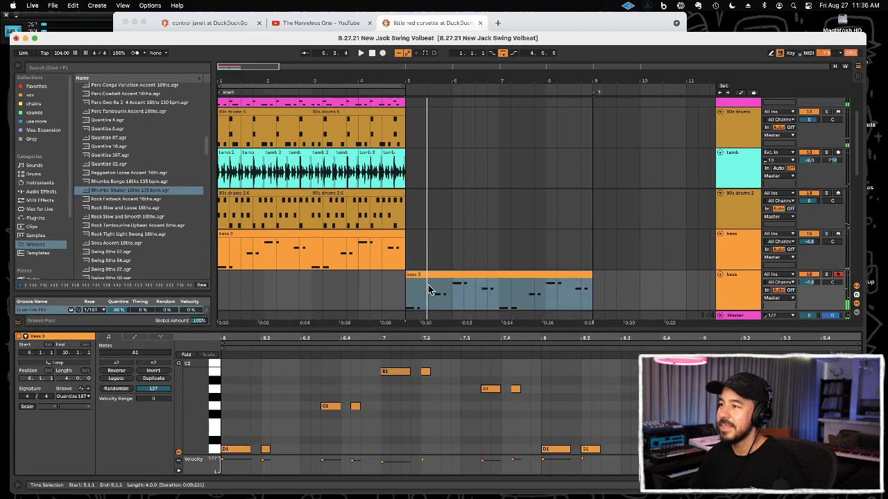
key(super+a)
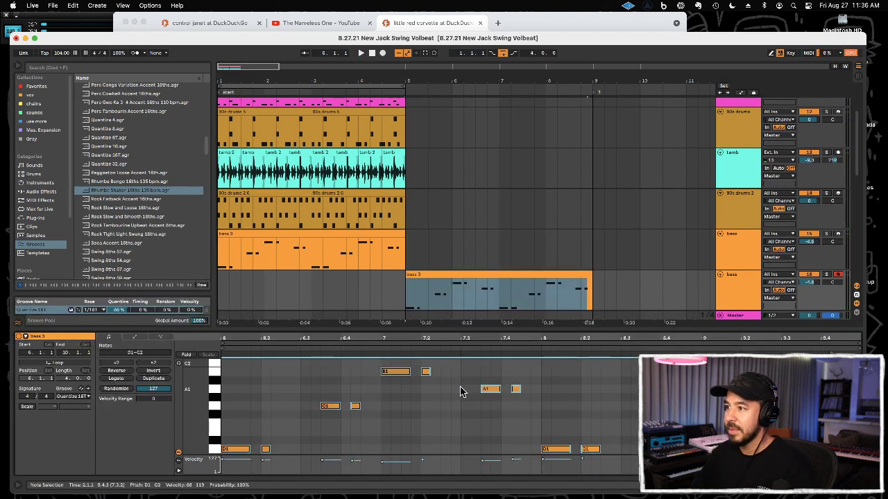
key(space)
key(super+alt+l)
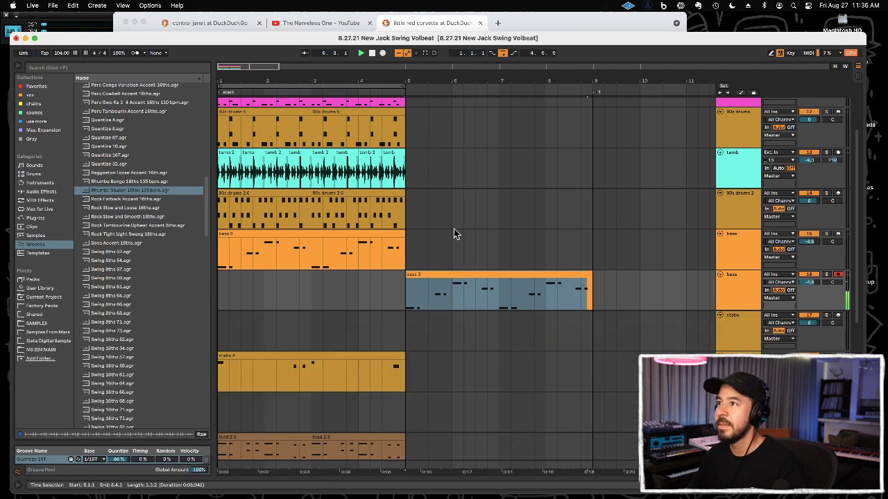
Duplicate the 90s drums 2 clips across bars 5 to 8 and set the loop to that four-bar range
click(383, 192)
key(super+d)
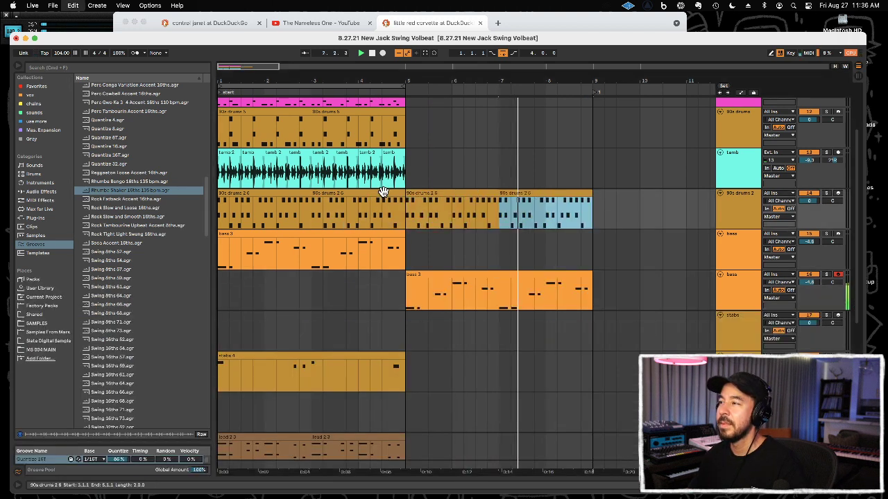
shift+click(417, 192)
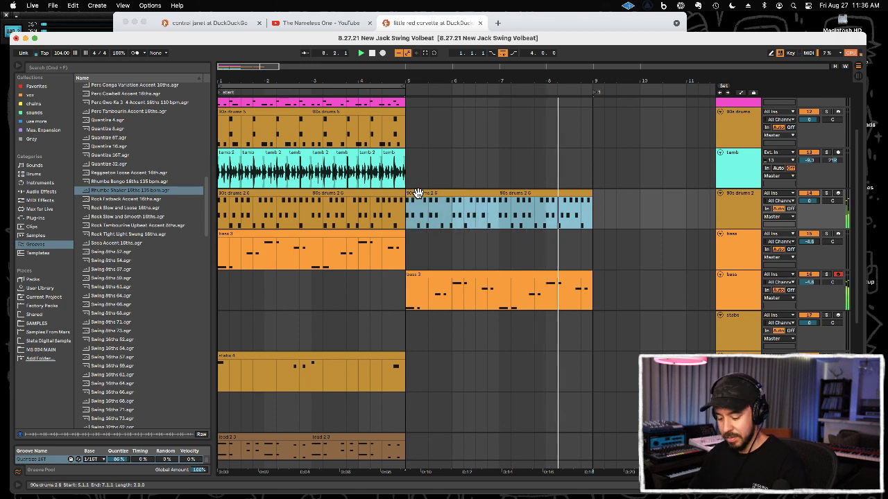
Duplicate the stabs 4 clip into bars 5 to 8 on its stabs track
scroll(553, 281, down, 5)
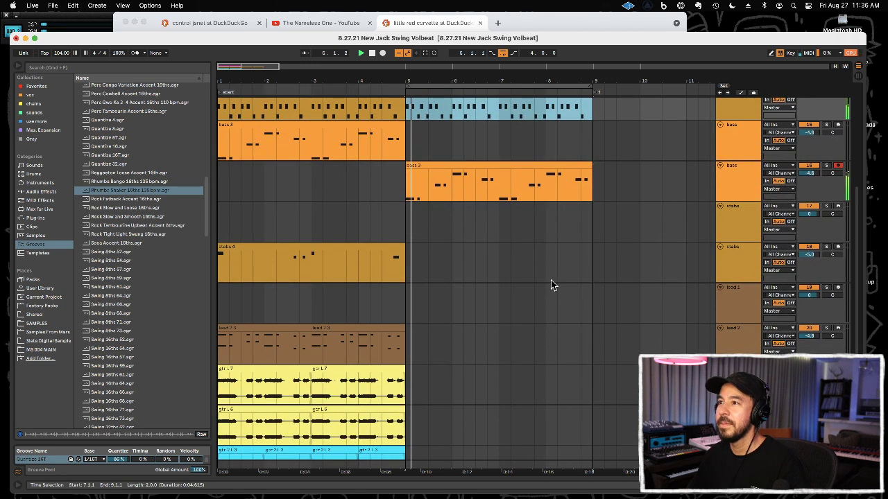
click(376, 247)
key(super+d)
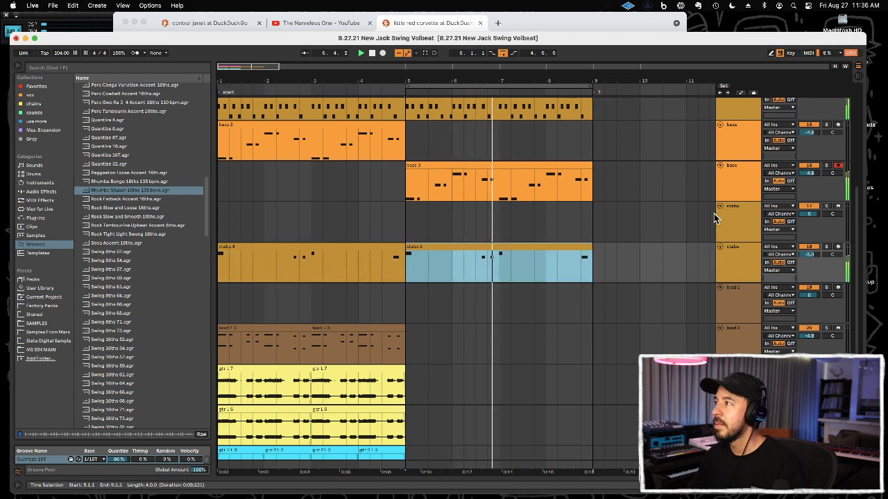
Arm the empty first stabs track to try out its sound over the playing loop
click(767, 214)
click(767, 221)
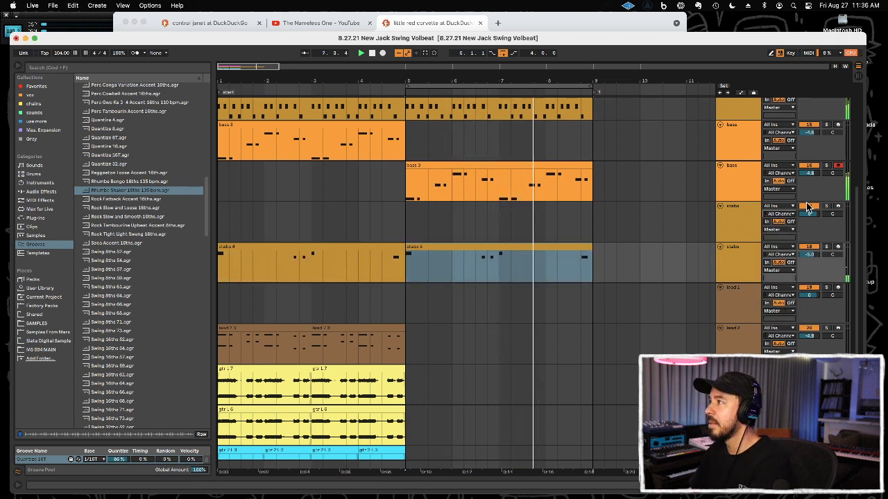
click(837, 207)
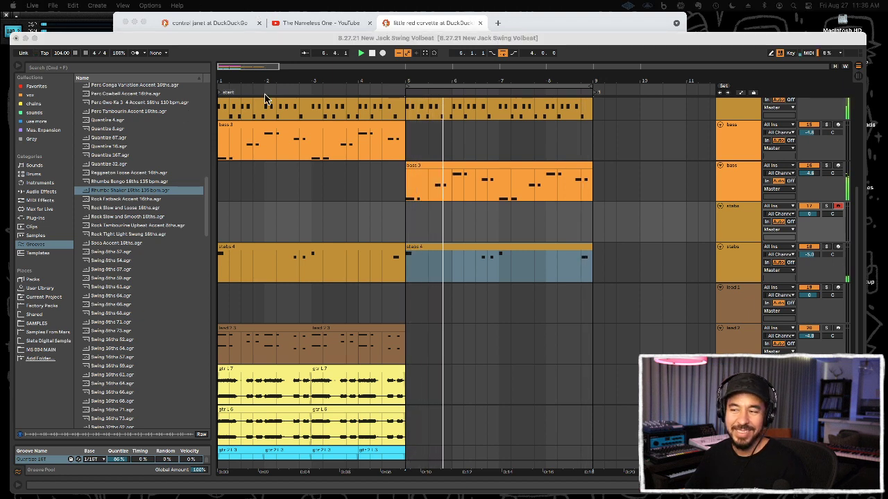
click(556, 212)
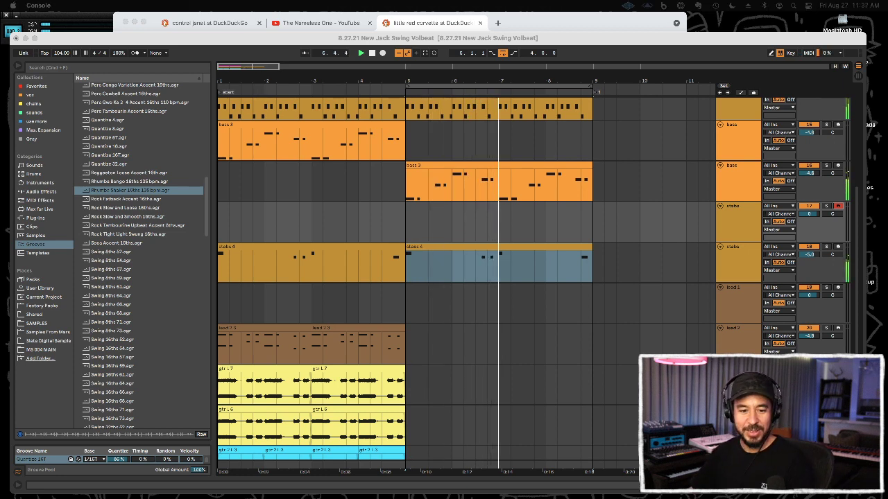
Arm the lead 1 track to try out its sound over the playing loop
click(490, 309)
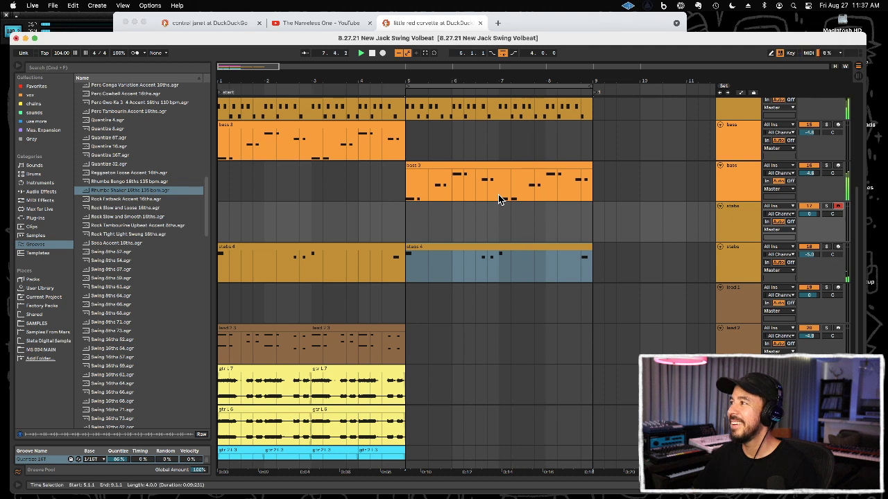
click(454, 303)
click(428, 303)
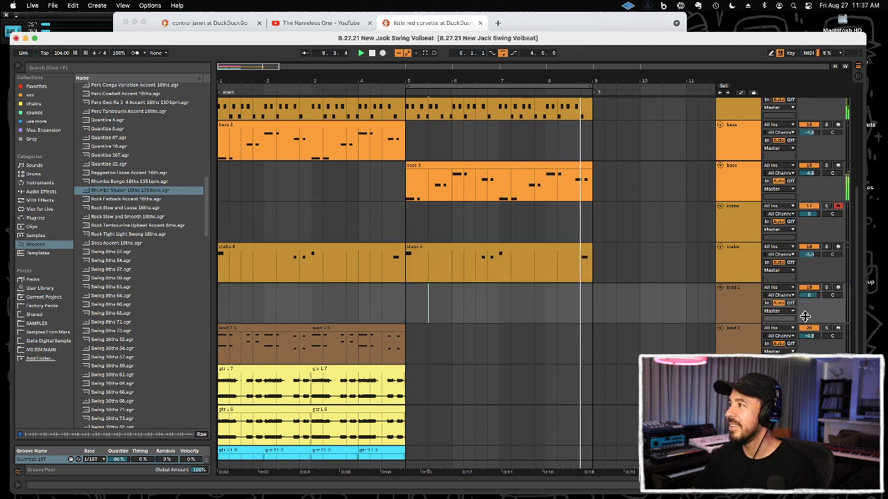
click(838, 288)
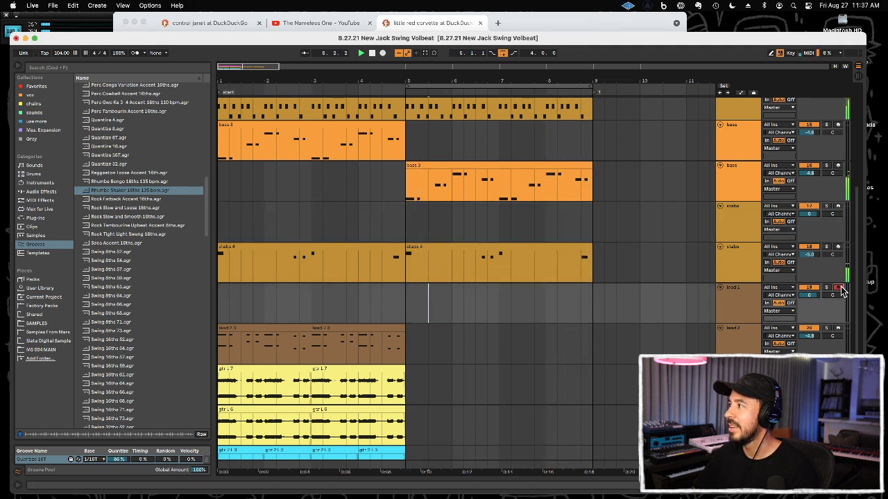
Transpose all notes of the stabs 4 clip at bar 5 up two octaves and recolor the clip brown
click(739, 260)
click(524, 247)
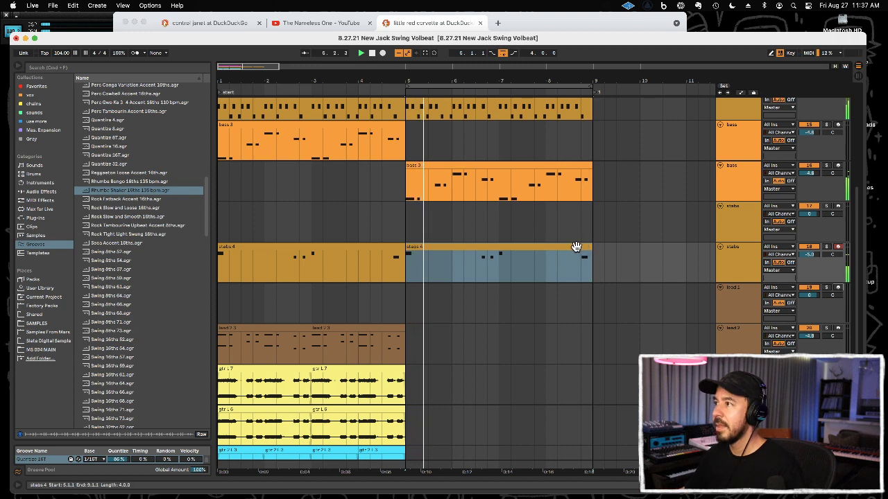
double_click(576, 247)
click(526, 385)
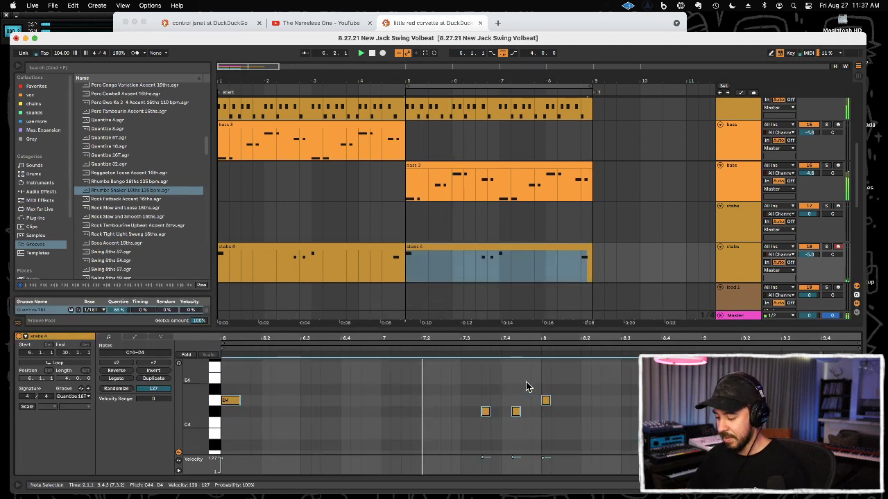
key(shift+Up)
key(shift+Up)
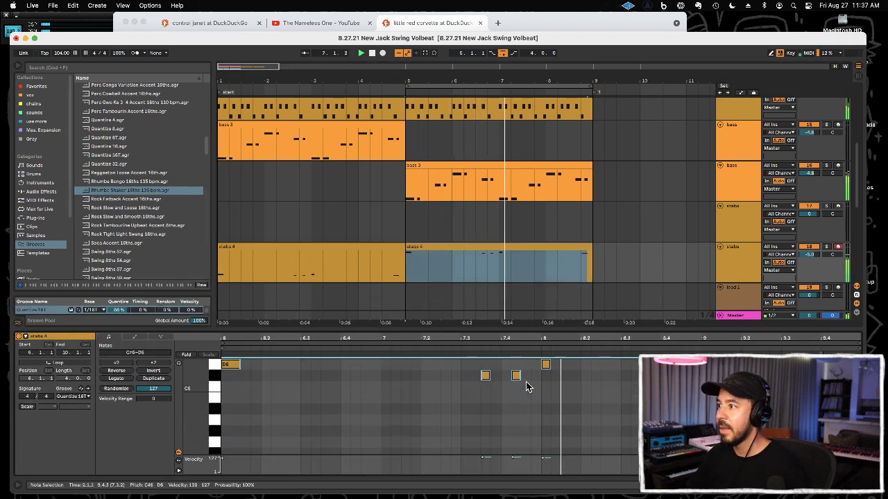
key(super+alt+l)
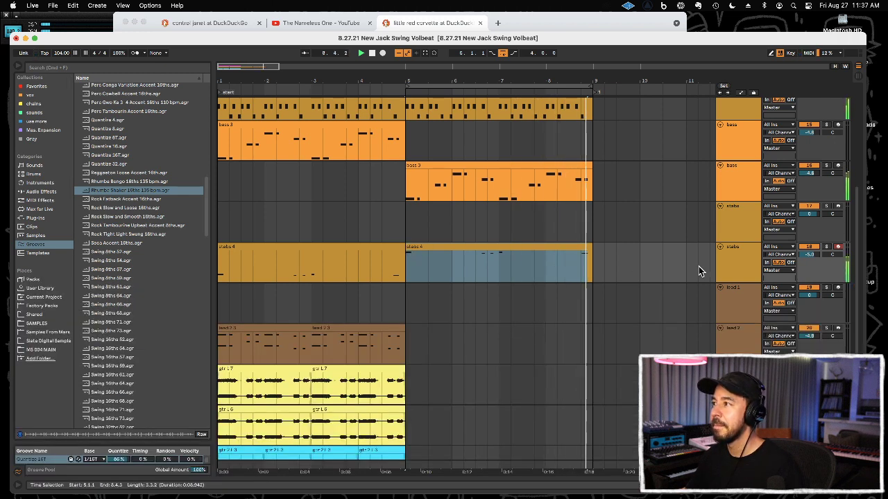
right_click(532, 250)
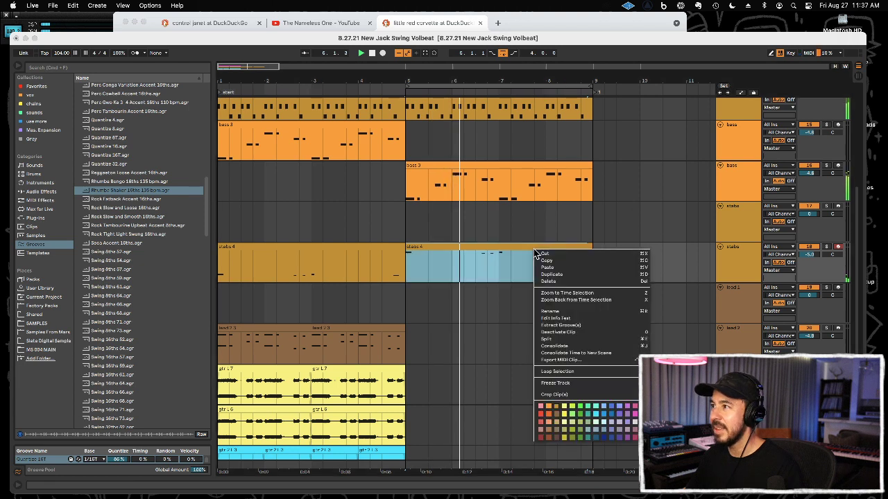
click(559, 416)
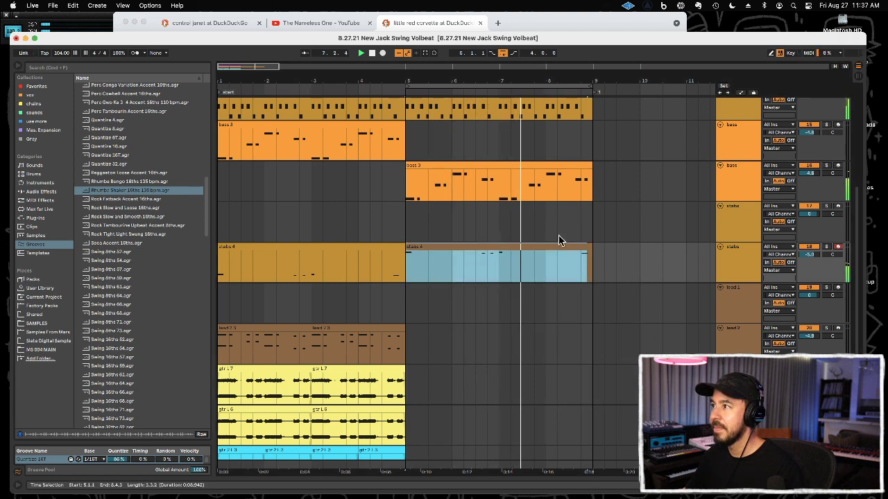
Move the last beat of the brown stabs clip to the end of bar 4 and paste a copy back at the end of bar 8
drag(581, 270, 394, 263)
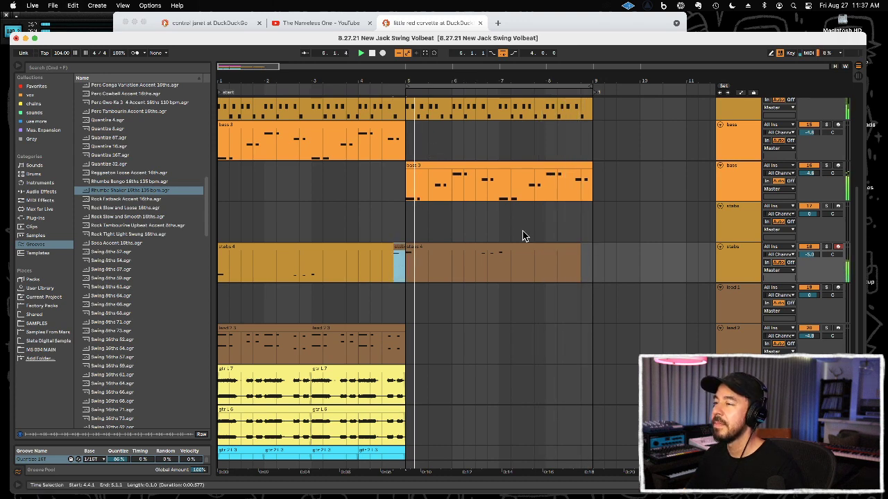
click(582, 260)
key(super+v)
drag(511, 81, 412, 81)
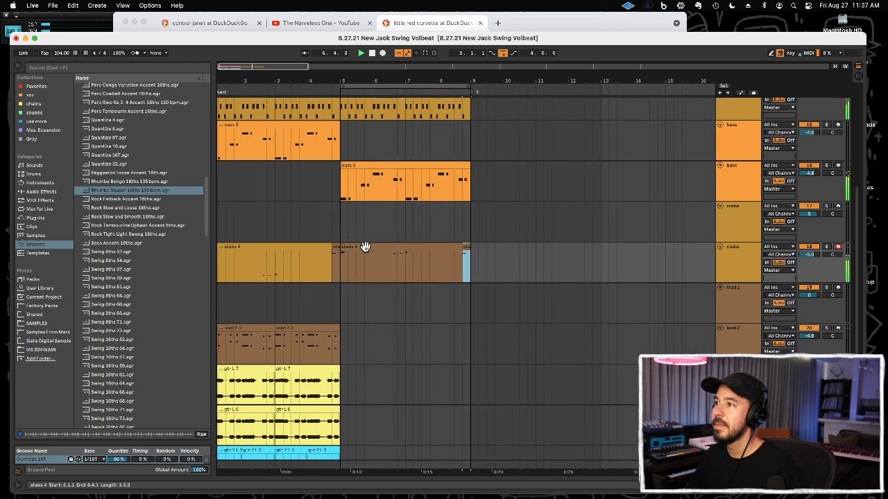
shift+click(342, 265)
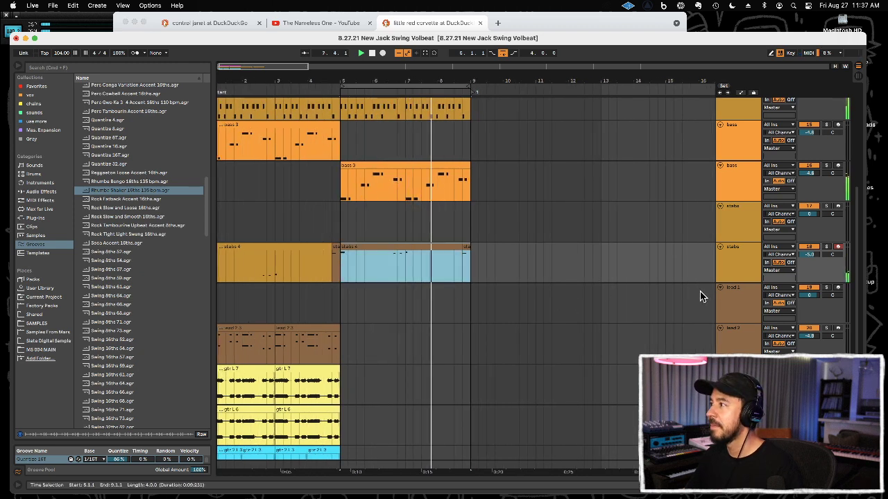
Record a lead phrase on the lead 1 track within the bar 5 to 8 loop, undoing the first take and recording again
click(727, 300)
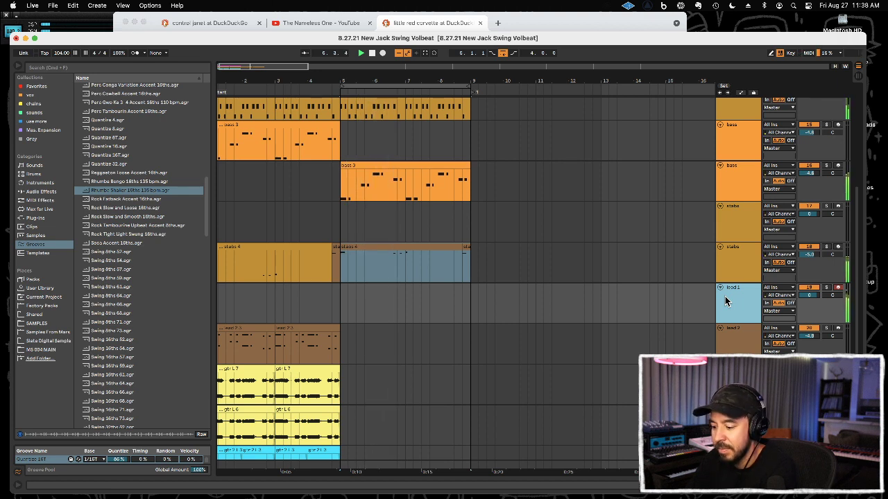
key(F9)
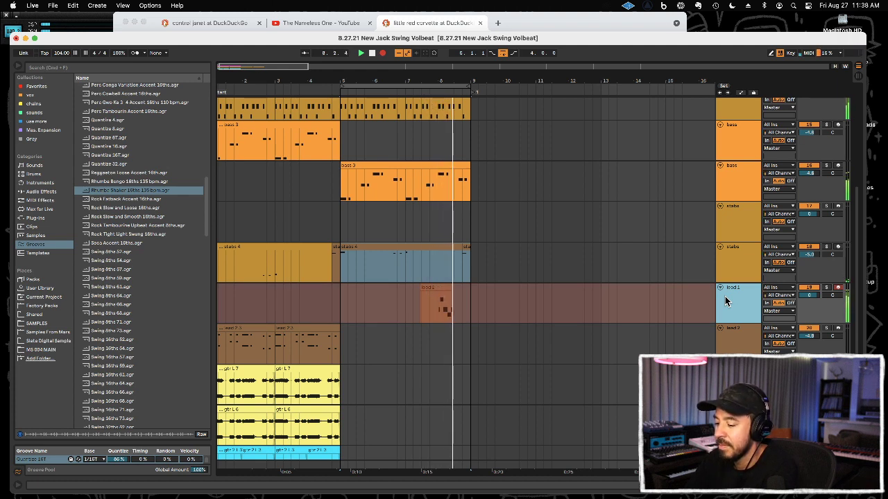
key(super+z)
key(super+z)
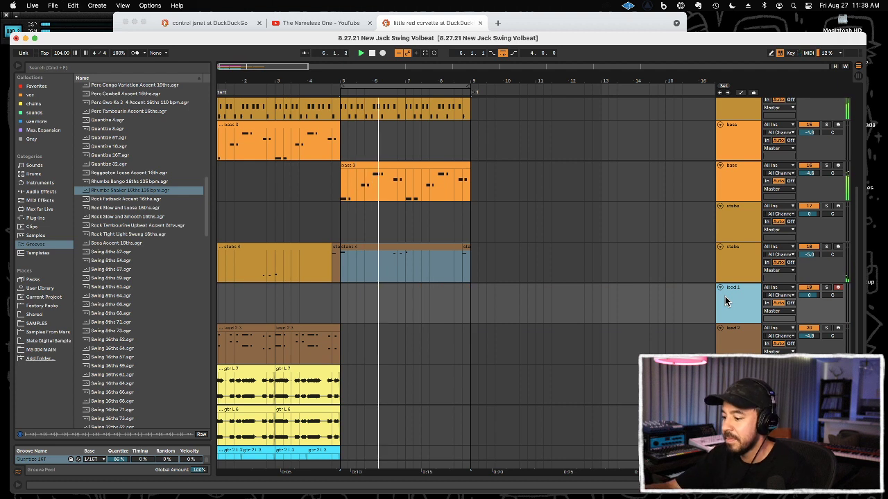
key(F9)
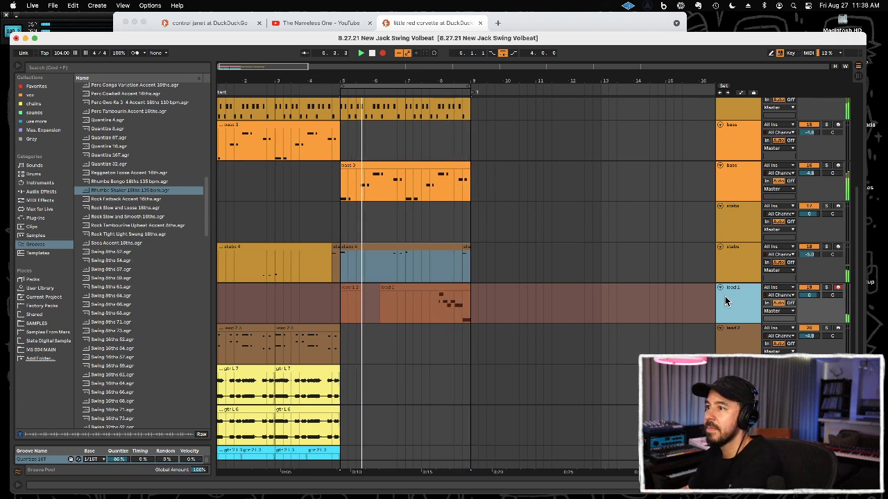
key(F9)
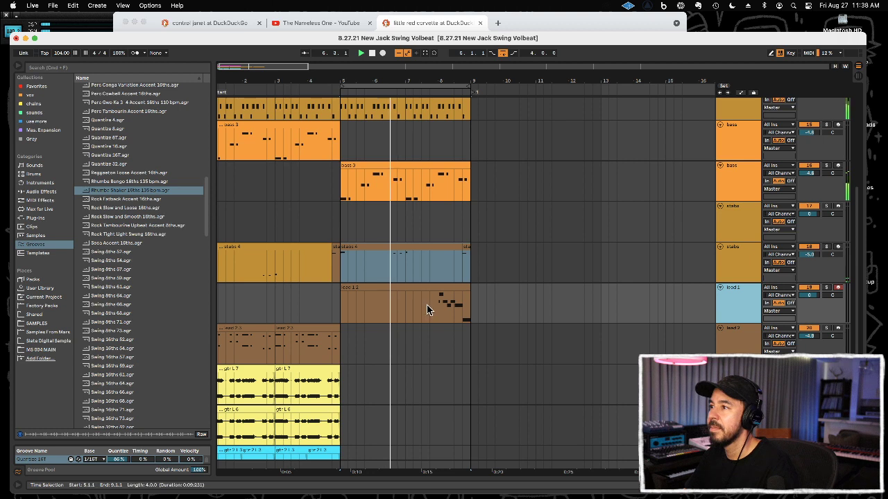
Remove the empty part of the lead 1 clip before bar 8 and lower the track's volume to -10.9 dB
drag(434, 306, 311, 311)
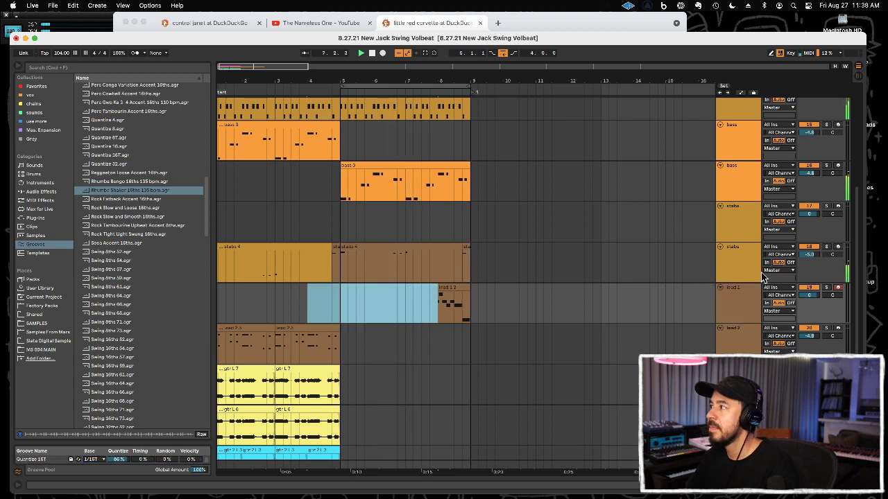
drag(809, 294, 809, 271)
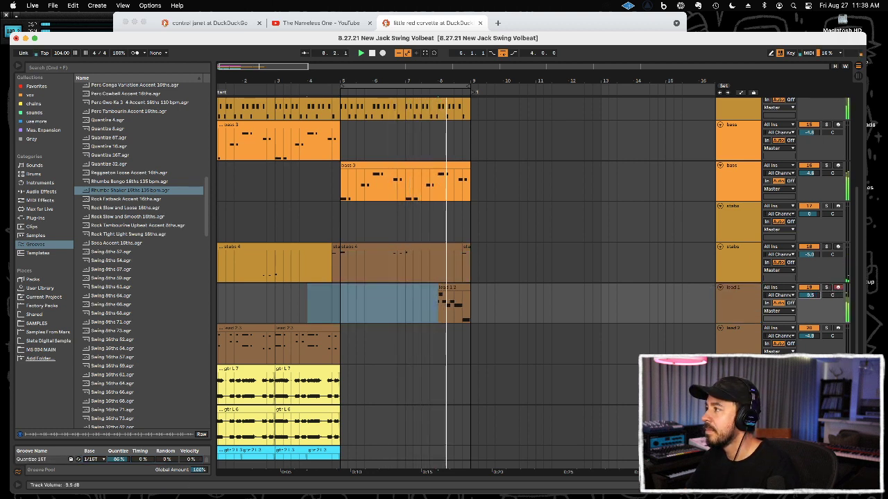
Open the trimmed lead 1 clip and shift its A4 note slightly earlier
double_click(446, 297)
click(244, 392)
click(244, 393)
drag(242, 368, 231, 369)
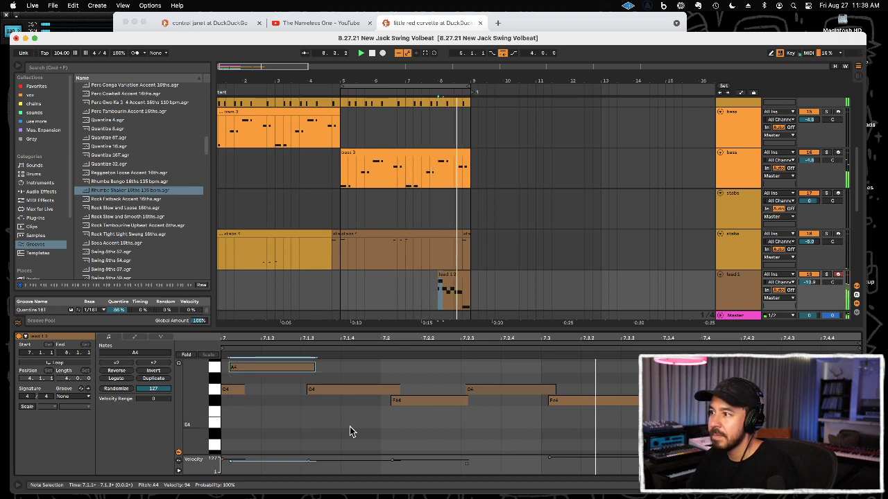
Quantize the G4 and F#4 notes following the A4 note in the lead 1 clip
drag(349, 424, 659, 360)
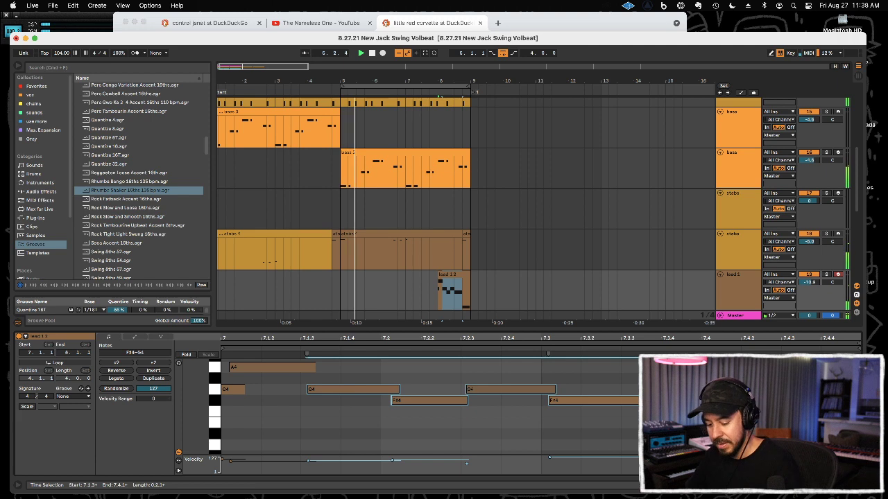
key(super+u)
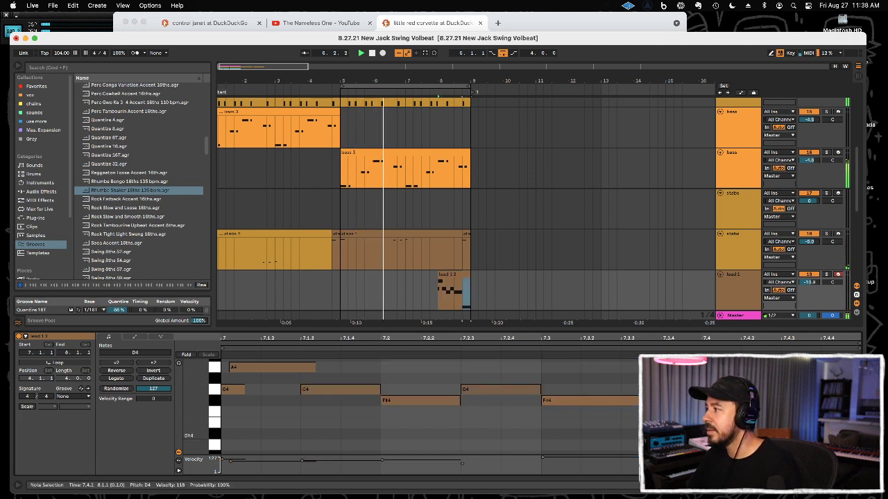
double_click(554, 329)
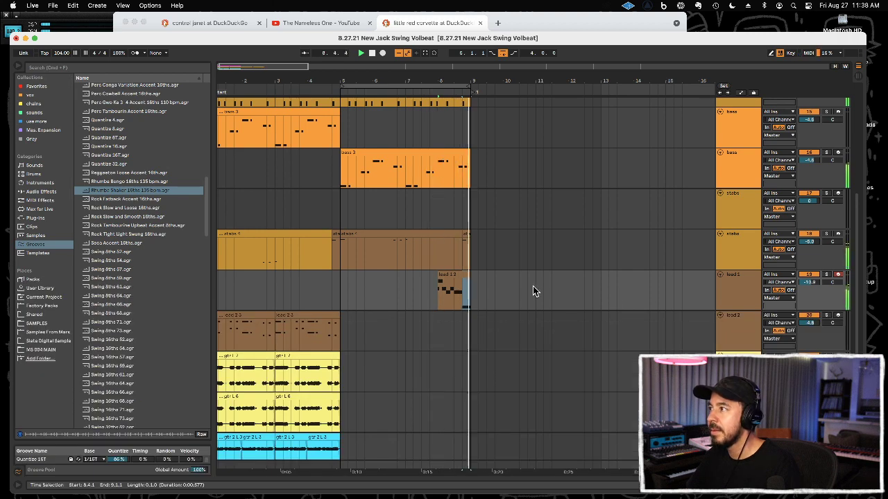
Duplicate the lead 2 clip twice to fill bars 5 to 8
scroll(511, 301, down, 4)
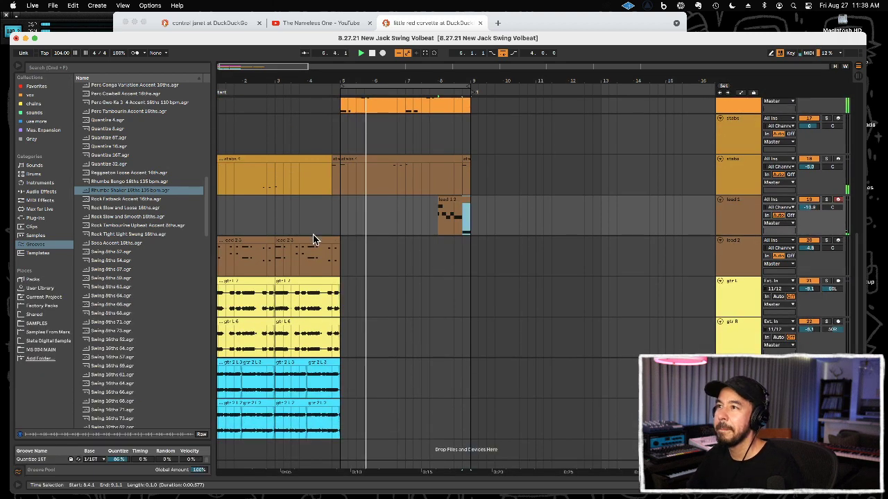
click(313, 240)
key(super+d)
key(super+d)
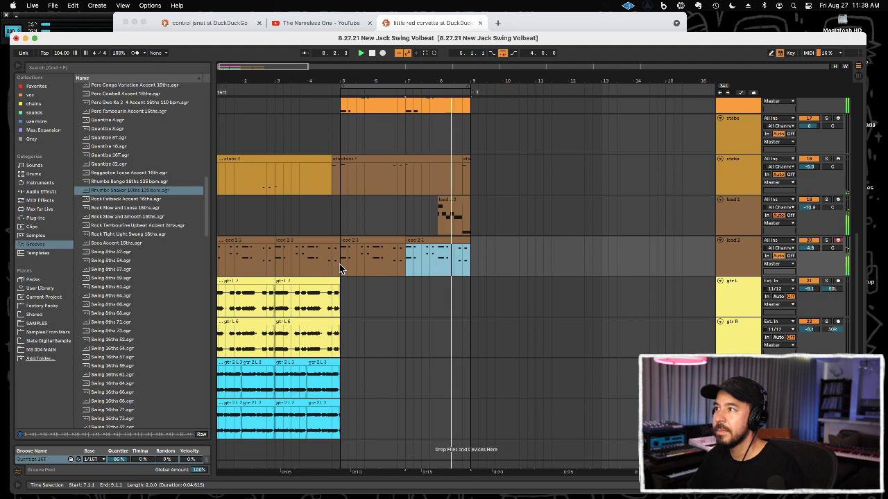
Duplicate the 90s drums clip twice to fill bars 5 to 8 and move its track below 90s drums 2
scroll(340, 270, up, 8)
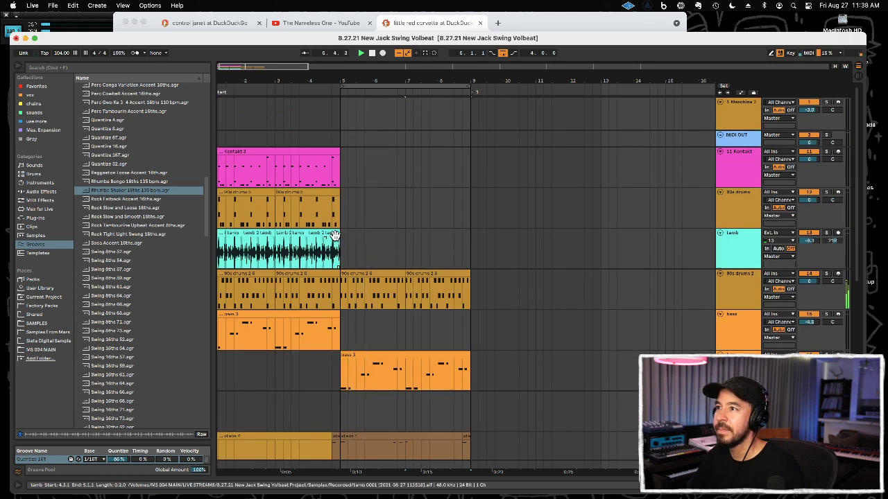
click(321, 192)
key(super+d)
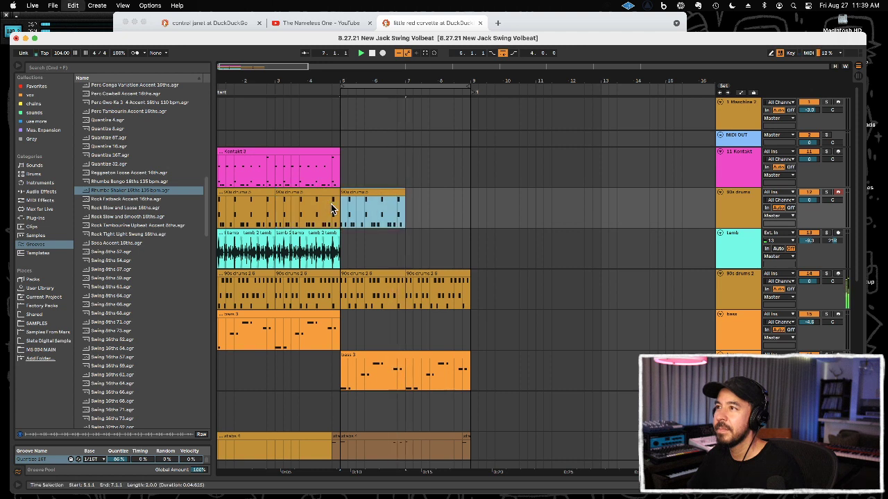
key(super+d)
click(732, 200)
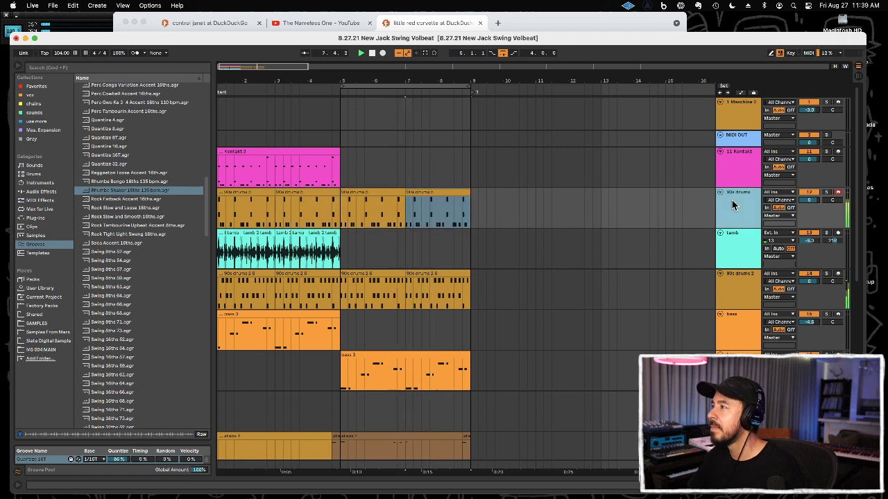
drag(741, 298, 740, 301)
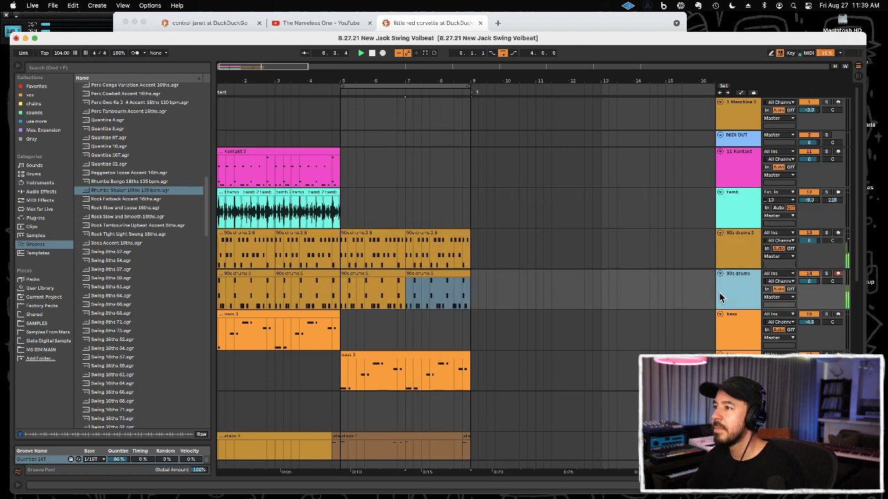
Select bars 5 to 8 from 90s drums 2 down through lead 2 and duplicate them into bars 9 to 12
click(412, 214)
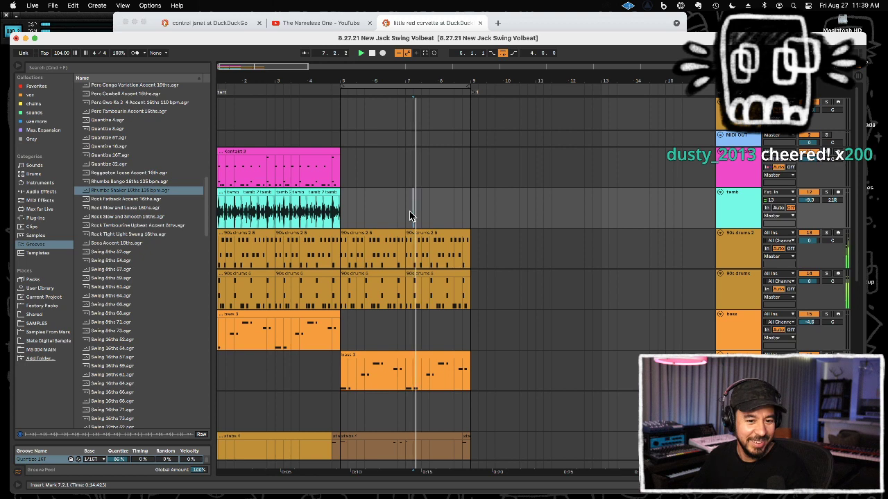
scroll(408, 217, down, 1)
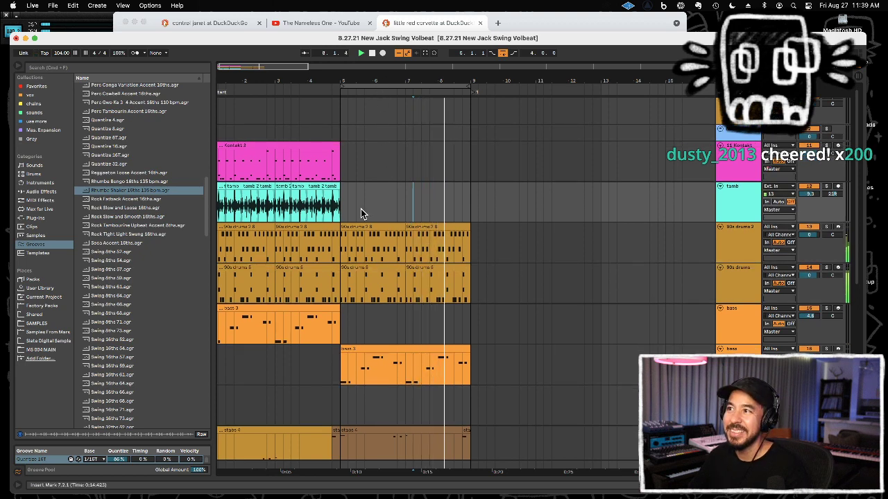
drag(345, 252, 468, 423)
scroll(467, 419, down, 3)
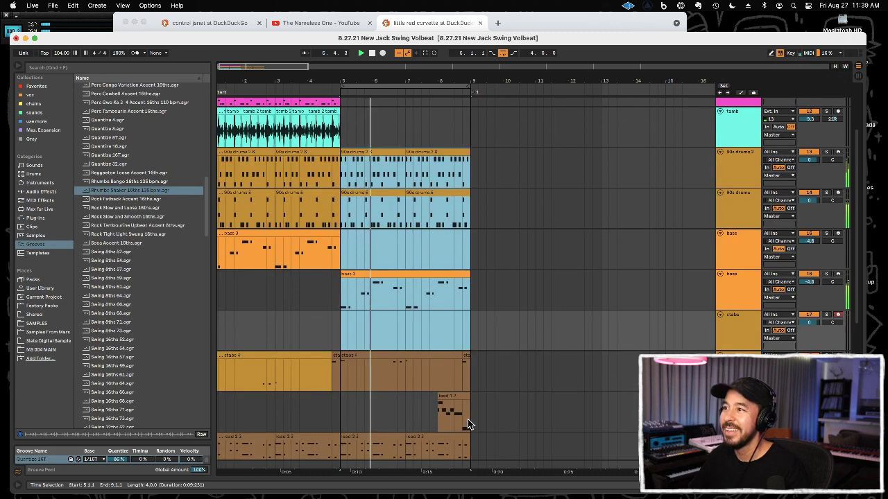
drag(471, 378, 366, 193)
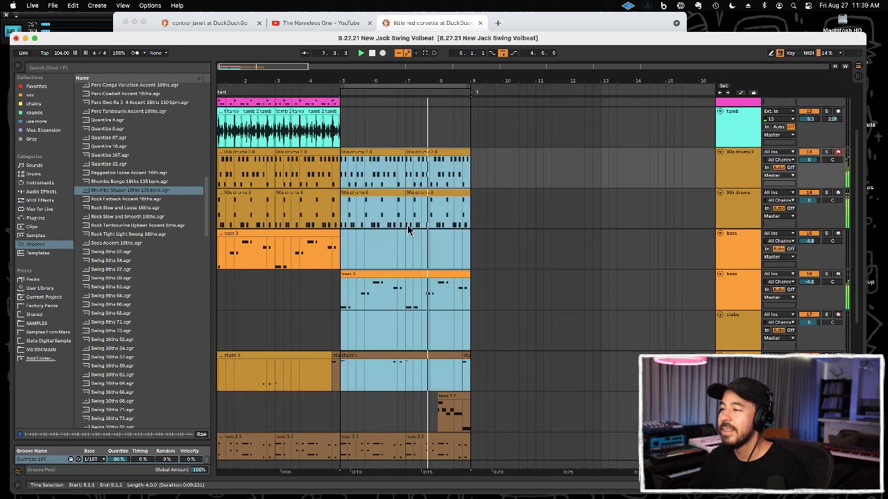
scroll(408, 233, down, 3)
drag(416, 349, 472, 381)
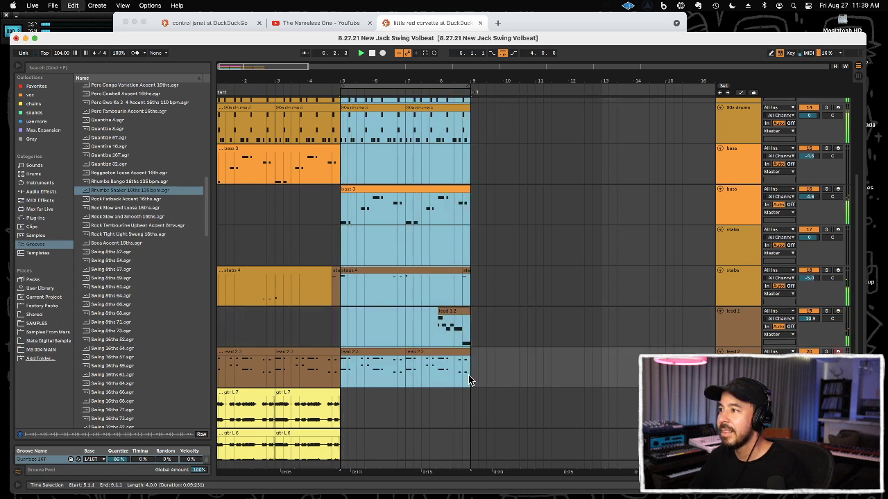
key(ctrl+d)
Delete the lead 1 clip in bar 8 and the lead 2 clips in bars 5 to 8
click(450, 314)
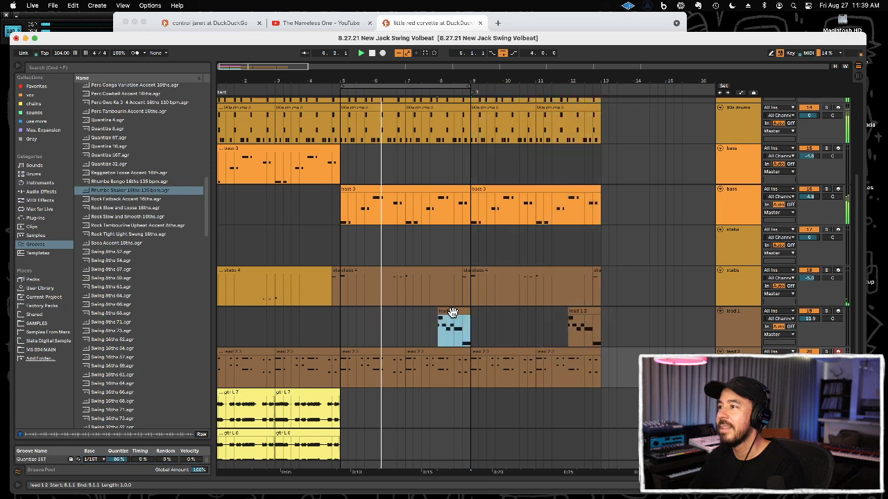
drag(446, 353, 382, 354)
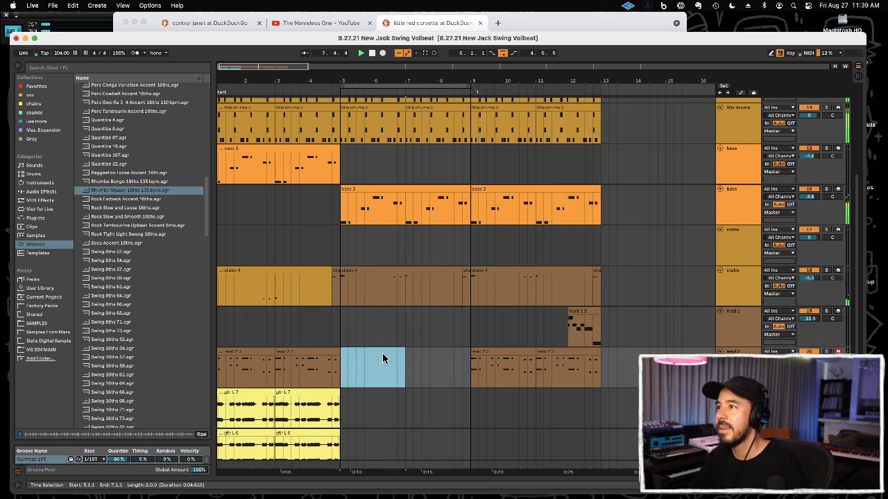
Cut the middle out of both repeated stabs passages, deleting bar 6 to late bar 8 and early bar 9 to late bar 12
scroll(383, 357, up, 2)
scroll(383, 355, up, 3)
scroll(384, 355, down, 3)
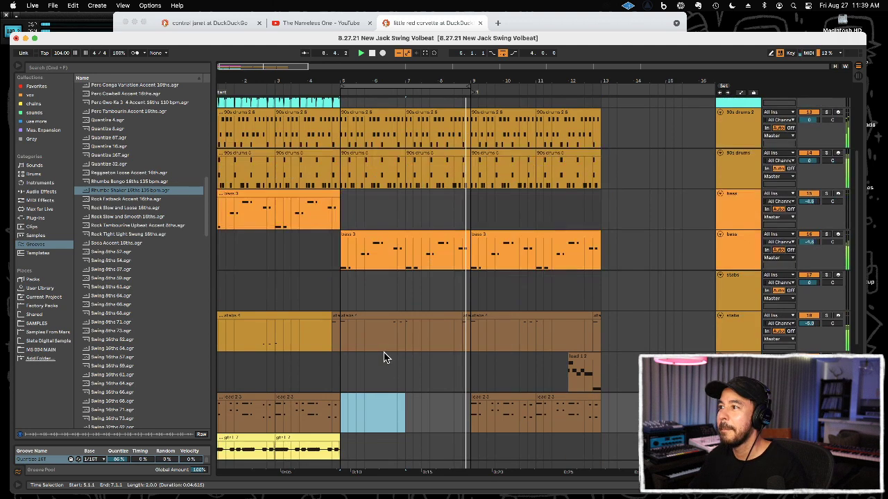
mouse_move(383, 332)
mouse_down()
mouse_move(436, 336)
mouse_move(372, 337)
mouse_up()
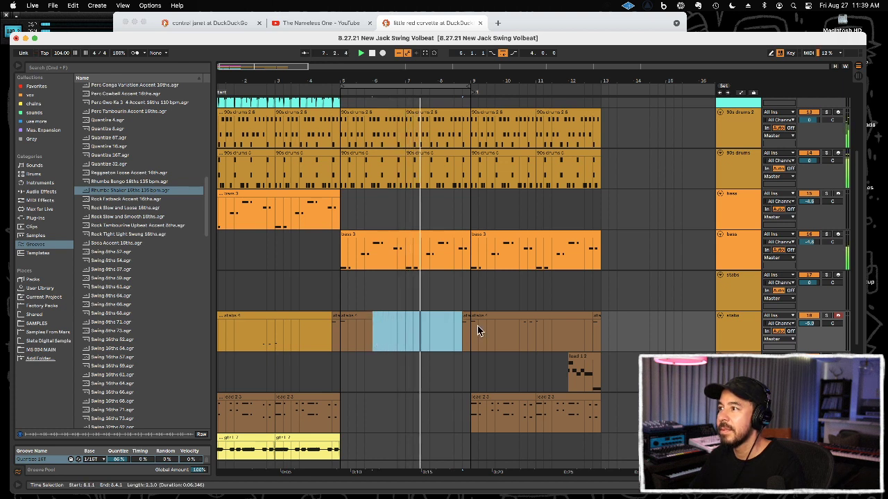
drag(479, 334, 591, 333)
key(Delete)
Duplicate the Kontakt 3 clip into bars 5 to 8 and color the copy orange
click(461, 290)
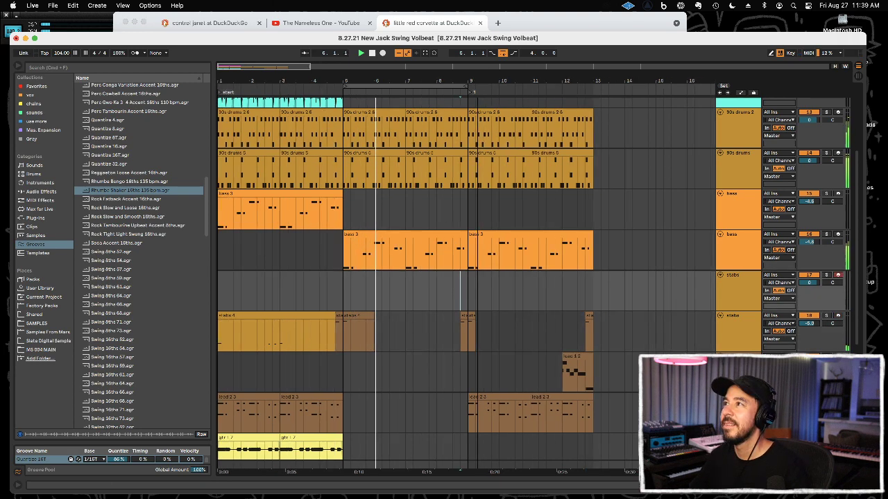
key(minus)
scroll(376, 137, up, 3)
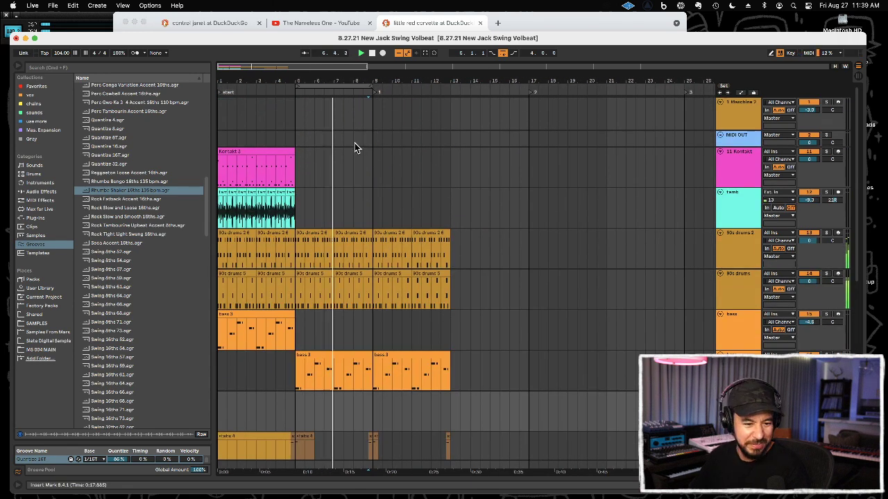
click(275, 152)
key(super+d)
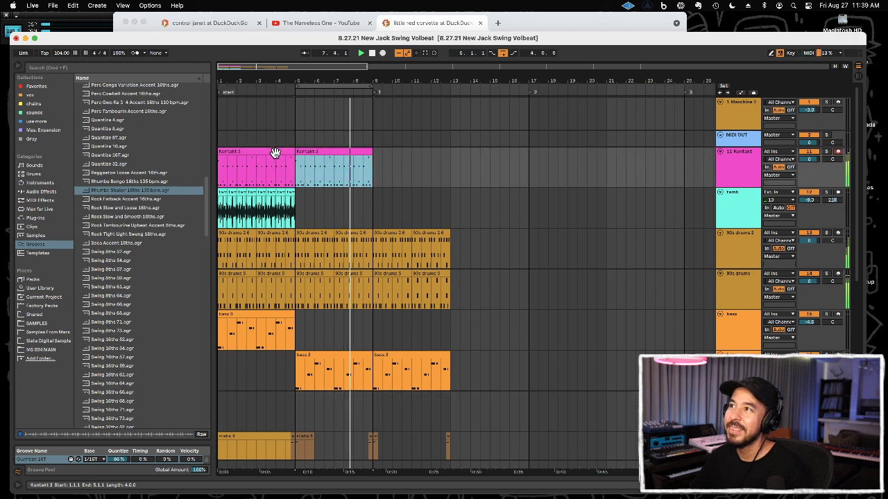
right_click(317, 151)
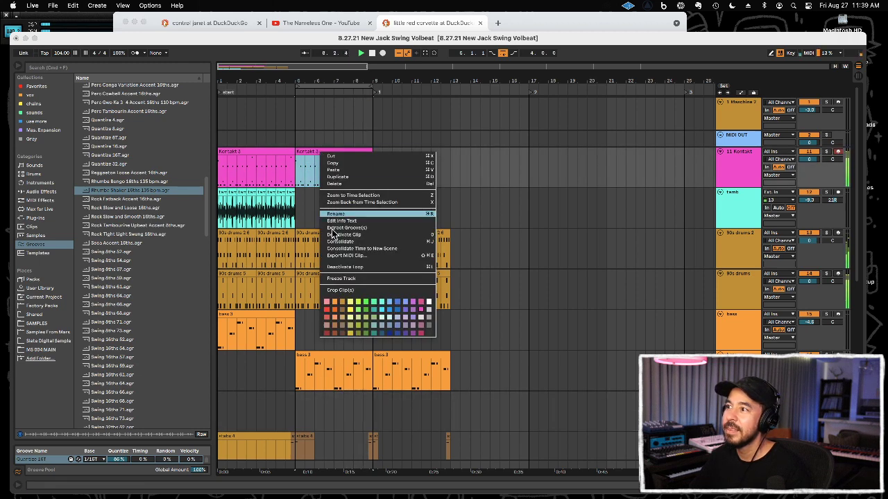
click(334, 316)
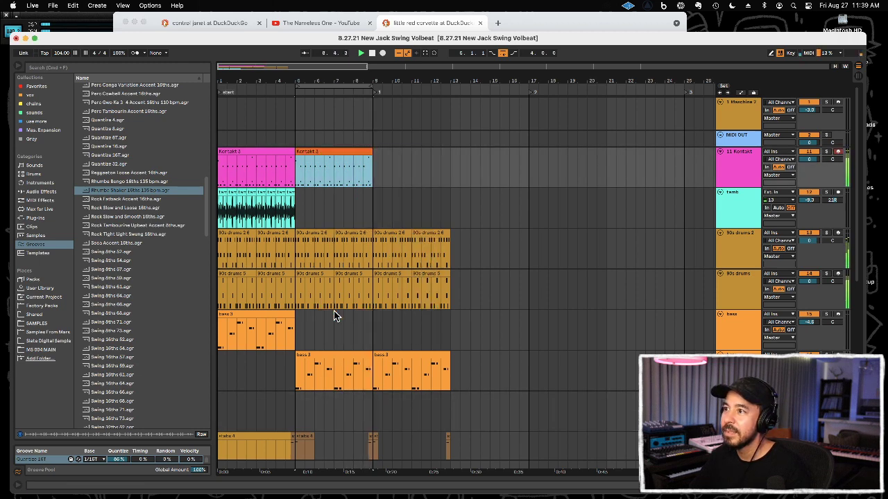
In the orange Kontakt 3 clip, move the G1 notes down to F#1 and the high second-bar note down to A#1
double_click(349, 152)
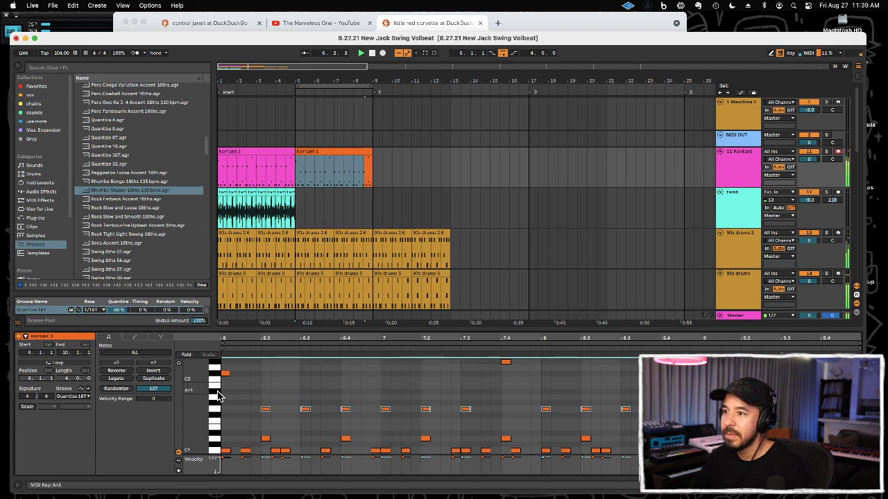
key(Down)
click(219, 367)
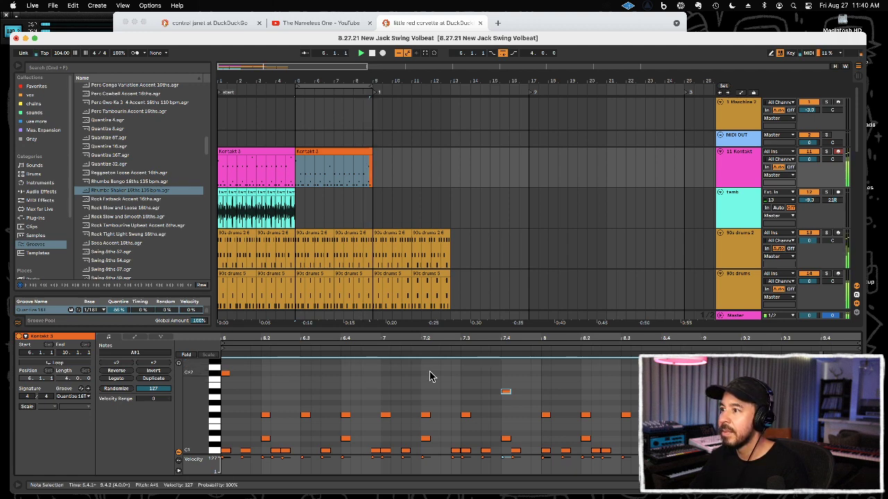
click(430, 376)
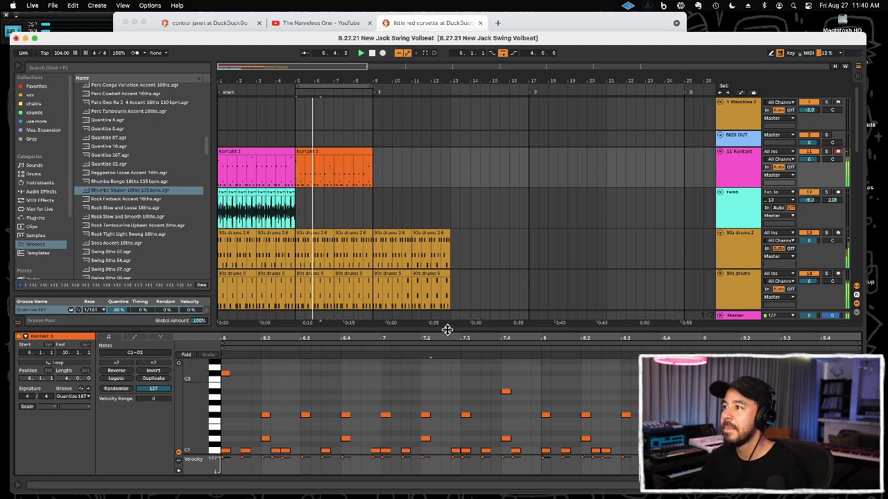
Thin out the C1 kick pattern in the orange Kontakt 3 clip by deleting several of the closely spaced kicks
drag(447, 328, 447, 333)
double_click(354, 148)
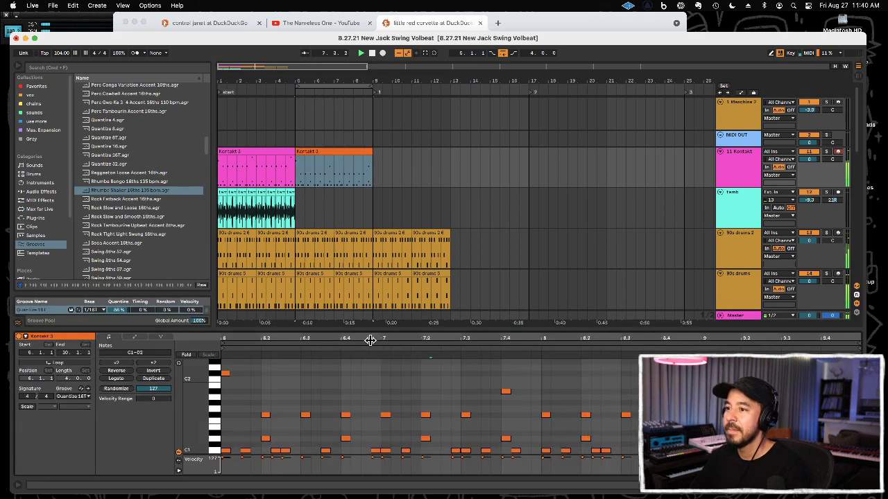
click(239, 444)
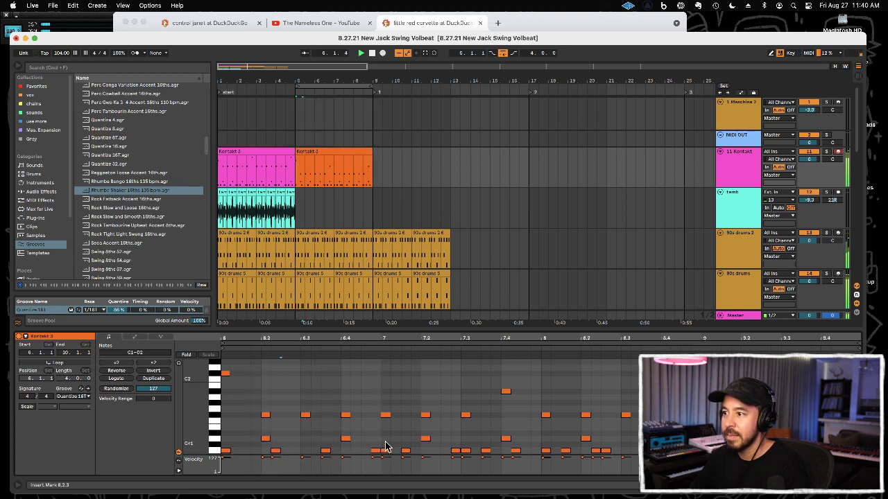
click(453, 451)
click(481, 455)
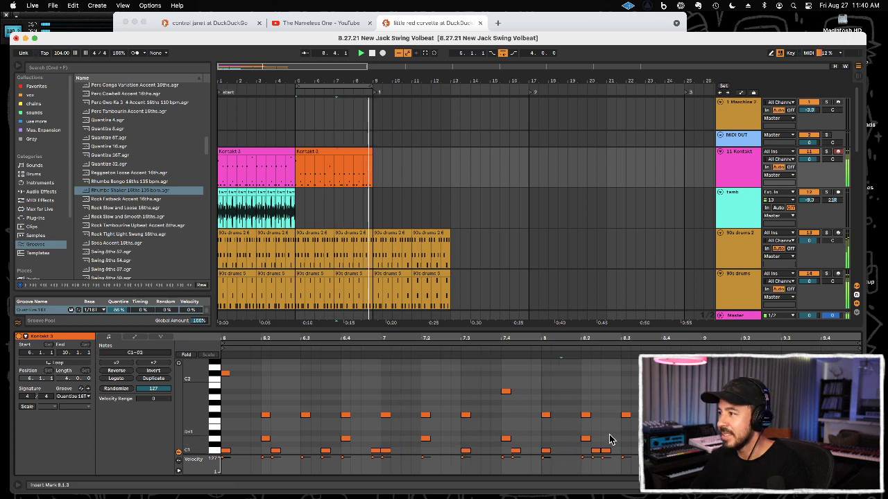
key(super+z)
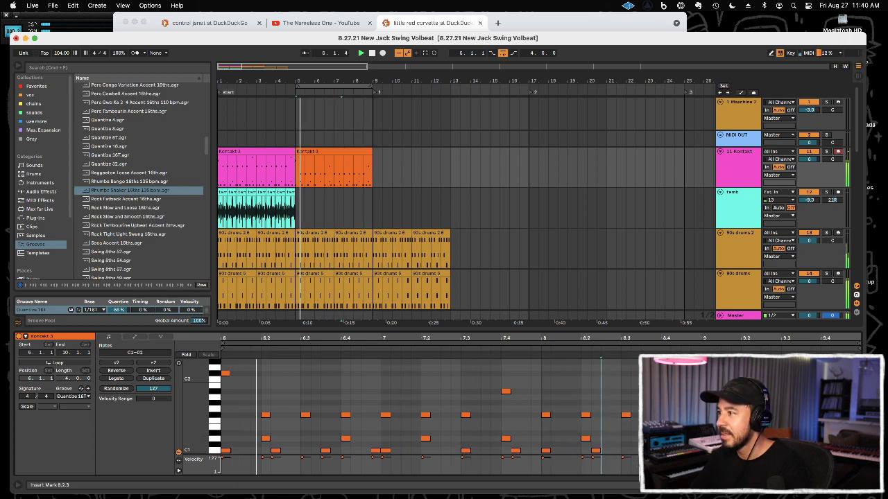
double_click(376, 451)
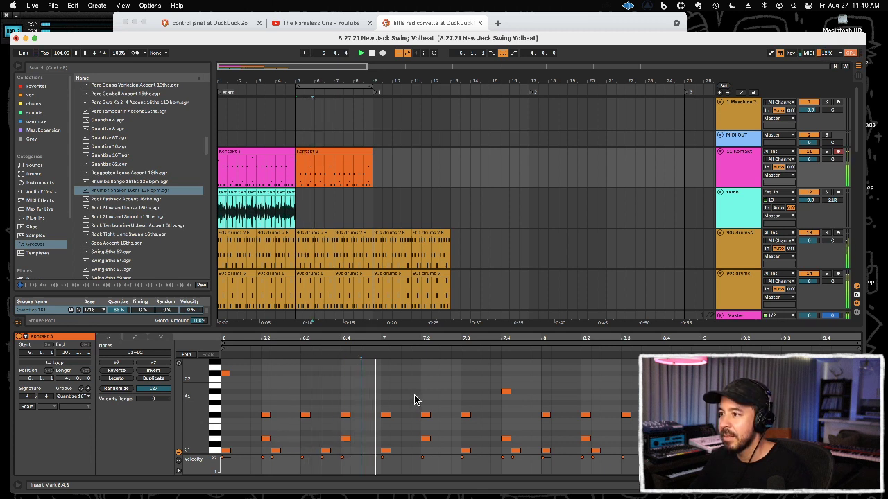
Add C1 kick notes in the first two bars of the orange clip, including one shortly after the opening kick
drag(465, 452, 451, 455)
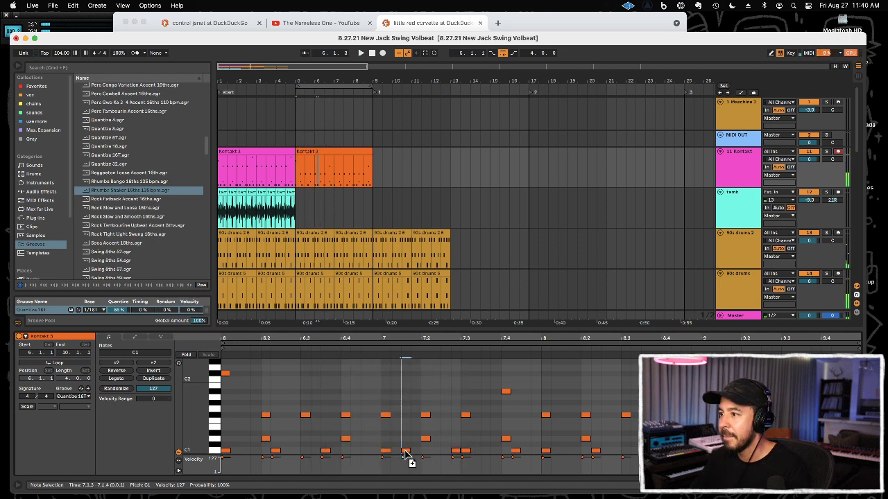
double_click(233, 452)
key(space)
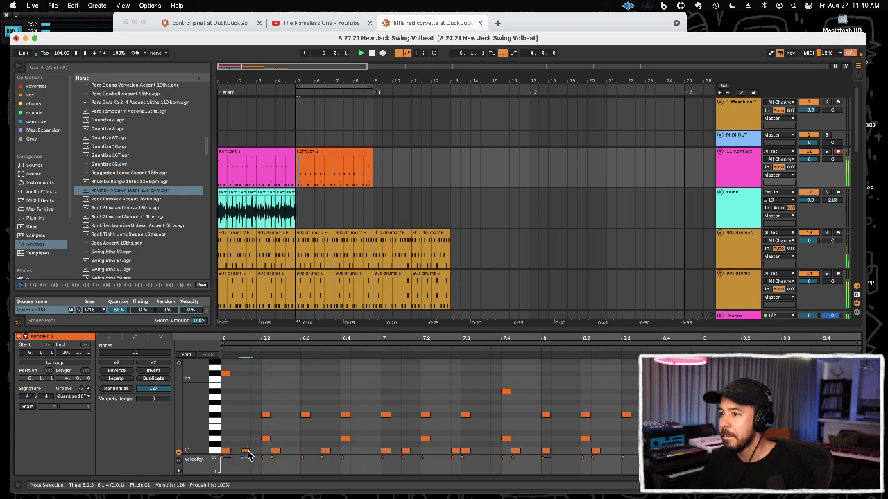
click(525, 455)
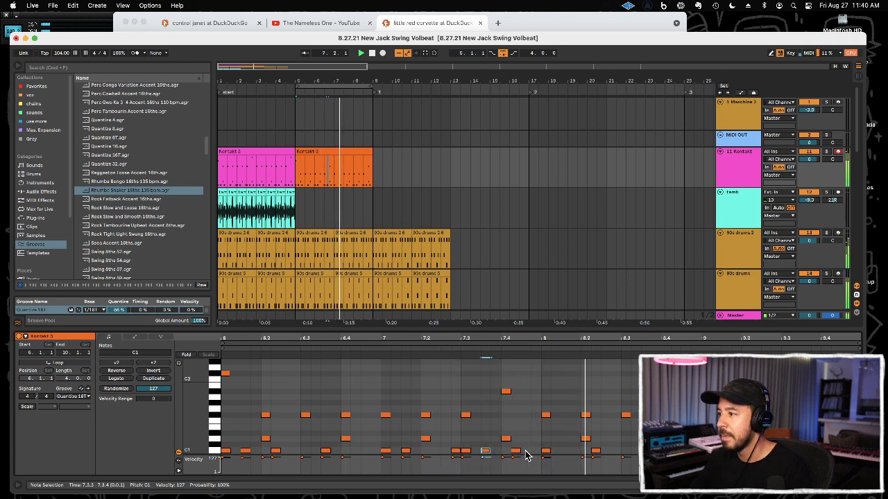
Replace the C1 kicks in the orange clip's last two bars with a copy of the first two bars' kick pattern
drag(540, 448, 628, 455)
key(Delete)
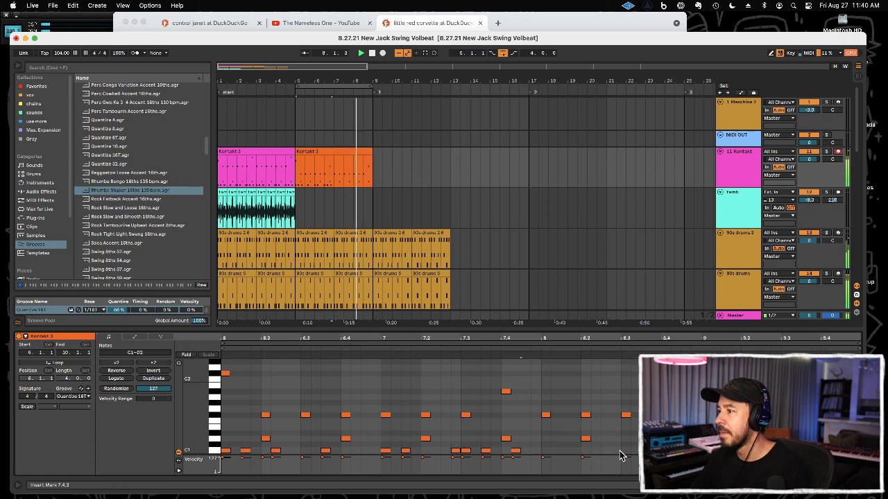
key(super+shift+c)
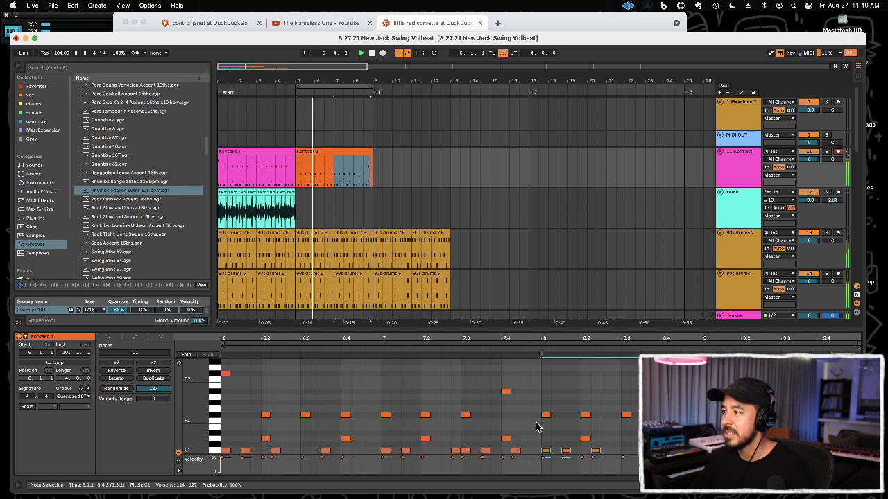
click(537, 420)
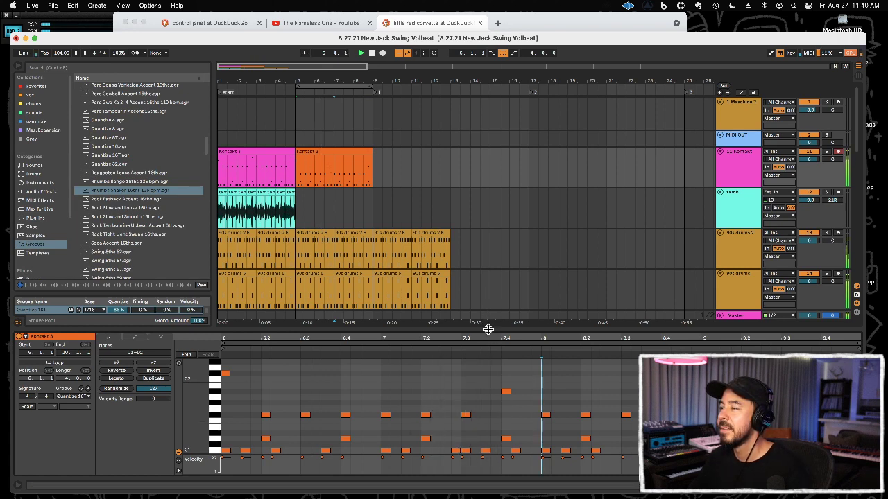
Close the note editor and duplicate the orange Kontakt 3 clip into bars 9 to 12
key(super+alt+l)
click(338, 151)
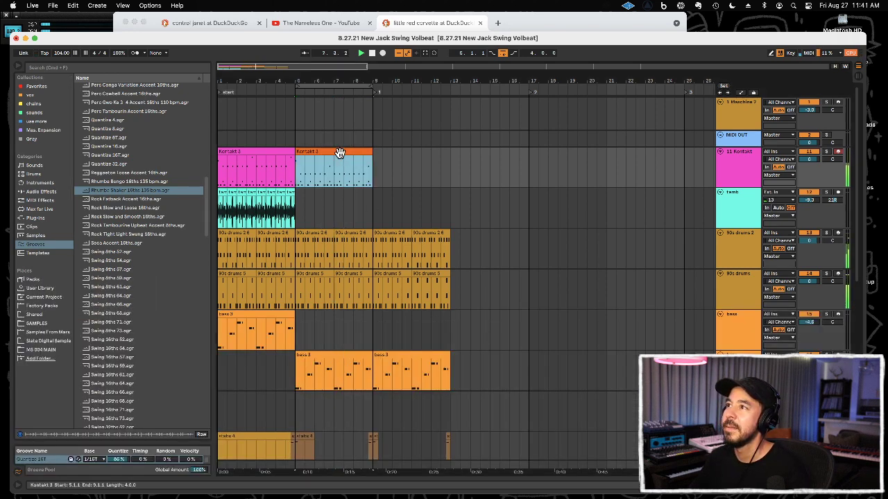
key(super+d)
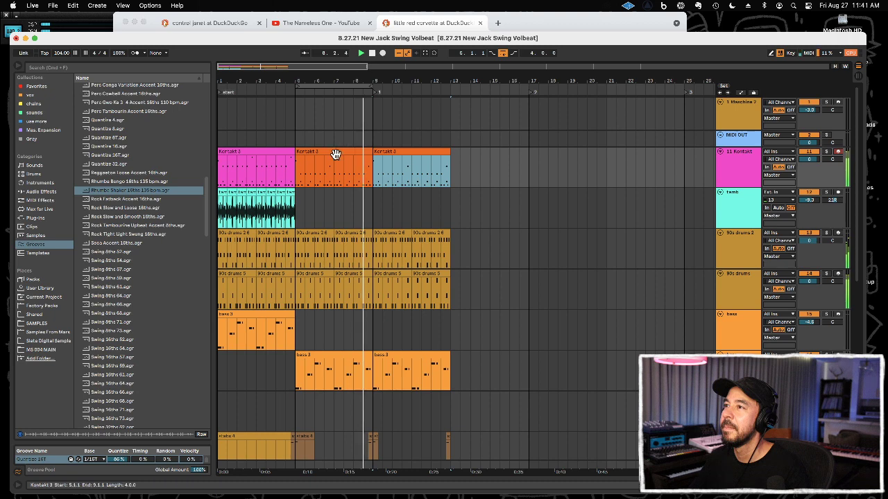
Select the empty stabs track above the one with clips and set its volume to -11.3 dB
key(minus)
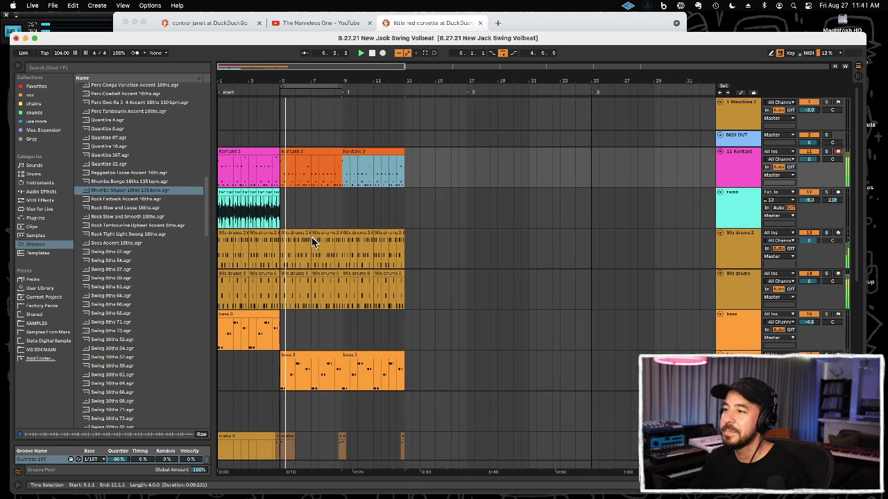
scroll(312, 237, down, 5)
scroll(312, 237, down, 3)
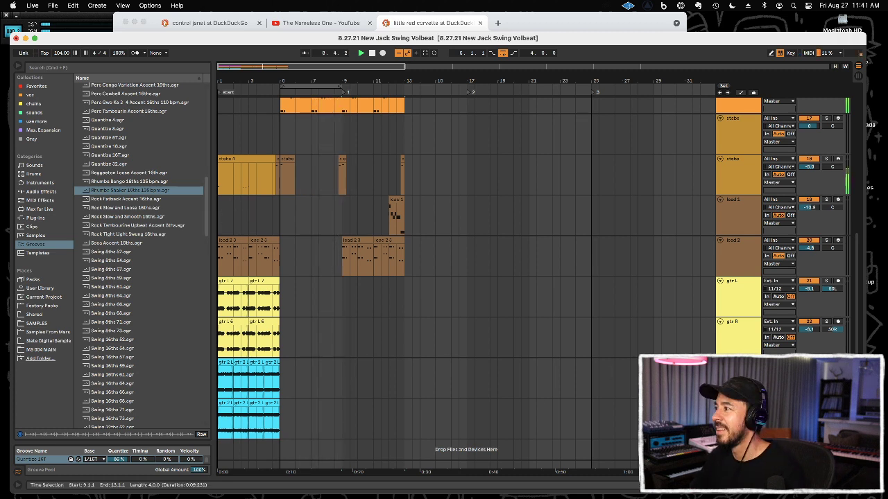
click(722, 138)
mouse_move(808, 126)
mouse_down()
mouse_move(808, 142)
mouse_move(810, 128)
mouse_up()
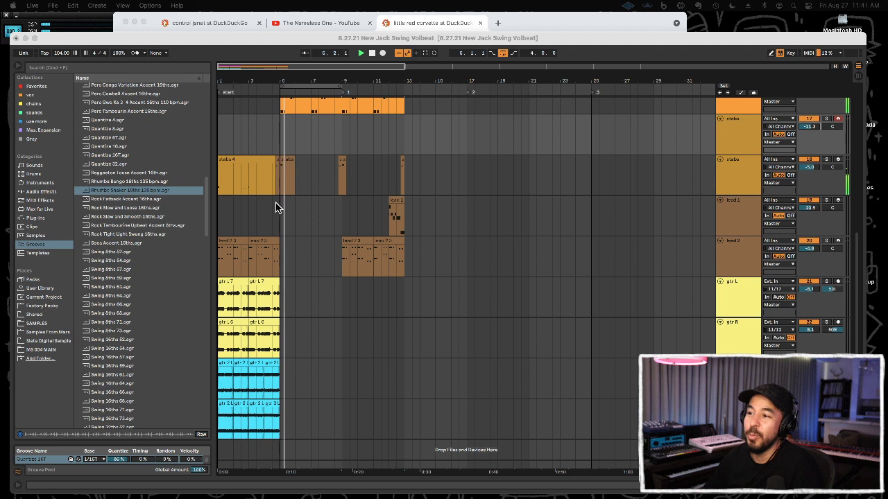
Move the material of bars 1 to 4 on all tracks to bars 13 to 16, after the second section
key(x)
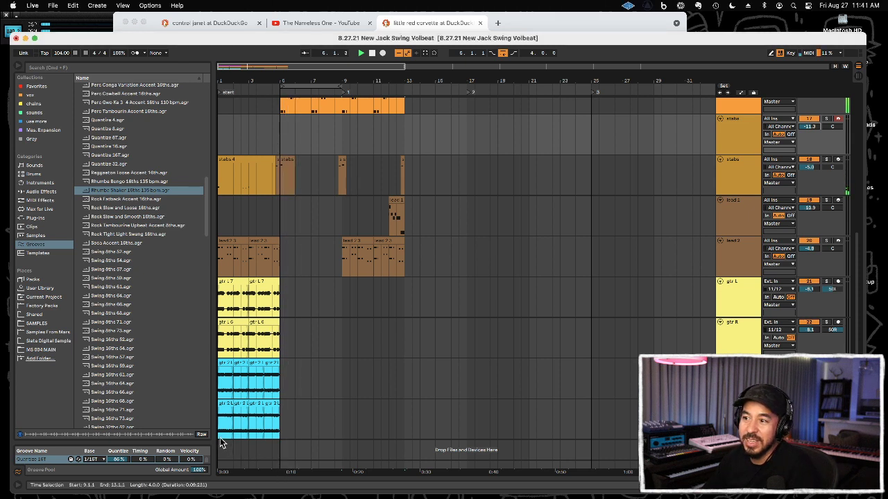
drag(280, 469, 209, 104)
click(409, 416)
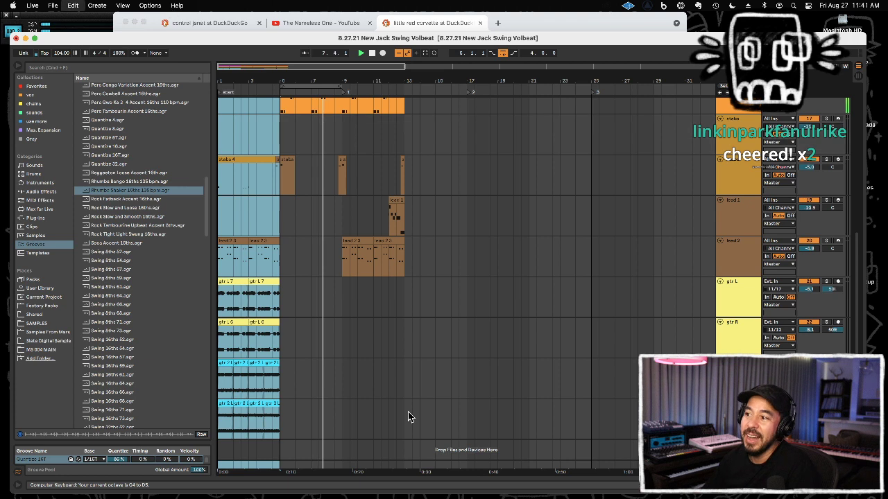
key(Delete)
drag(404, 368, 441, 105)
key(super+v)
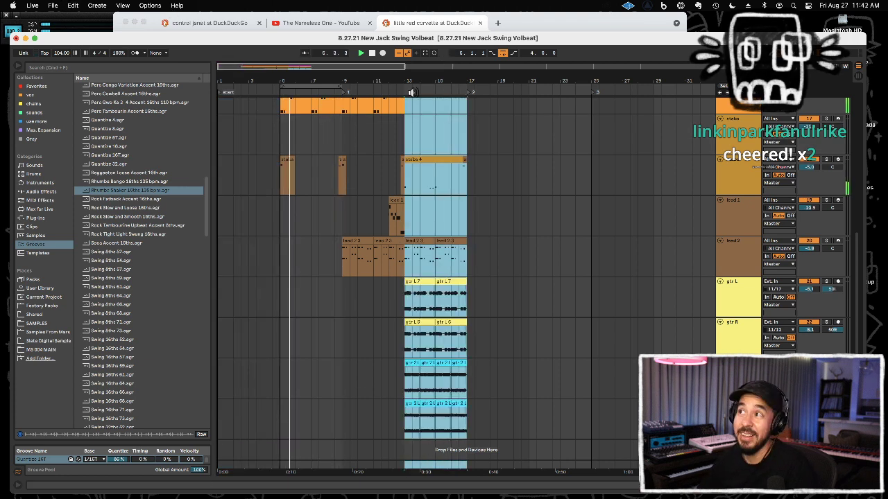
Extend the arrangement loop to span bars 5 to 16 and save the project
click(338, 84)
drag(338, 84, 466, 90)
key(super+s)
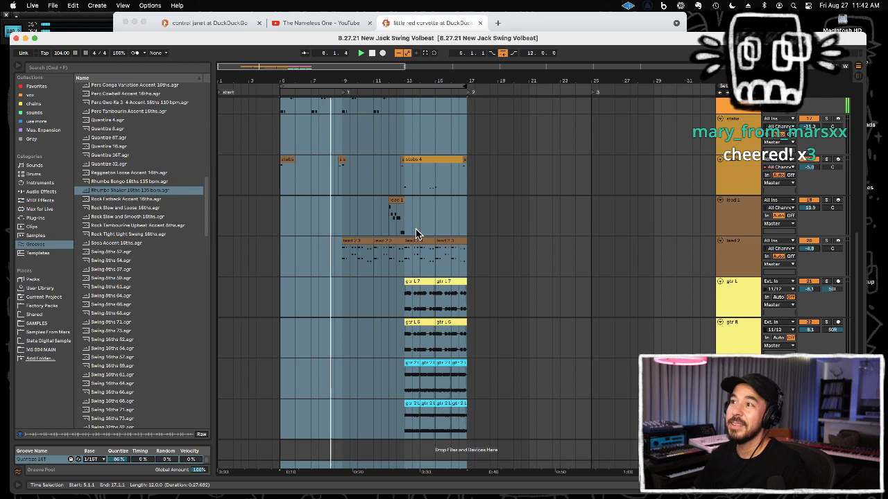
Copy the gtr L and gtr R clips of bars 13 to 16 into bars 9 to 12, and delete the lead 2 clips above them
click(410, 303)
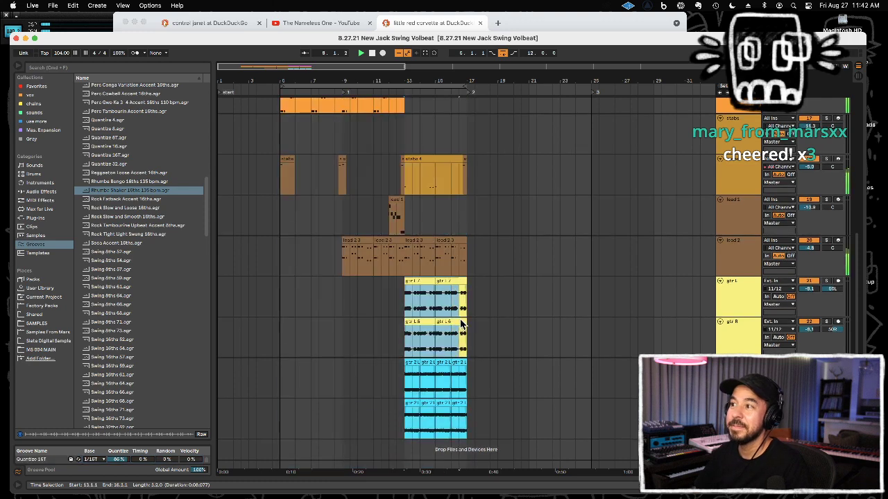
click(345, 303)
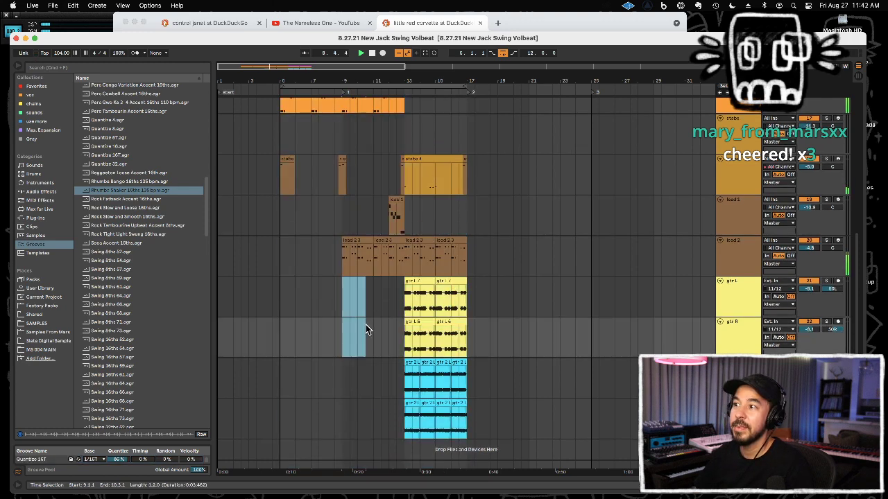
key(super+v)
drag(335, 257, 405, 258)
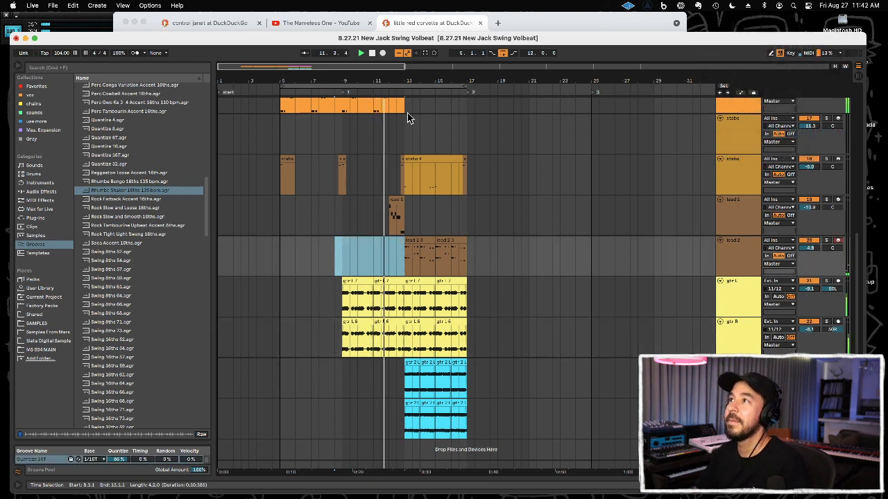
Try to place a copy of bars 5 to 8 from all tracks at bar 1, and undo the paste
scroll(408, 118, up, 3)
scroll(408, 118, down, 2)
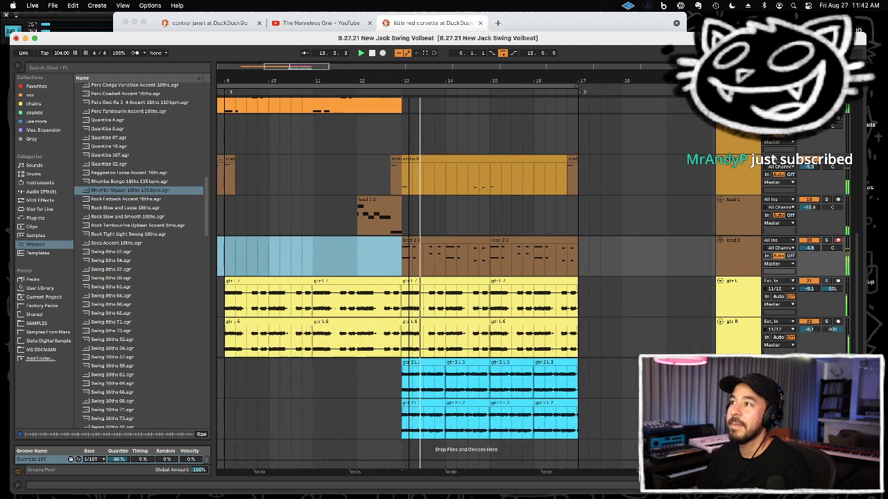
scroll(400, 150, down, 3)
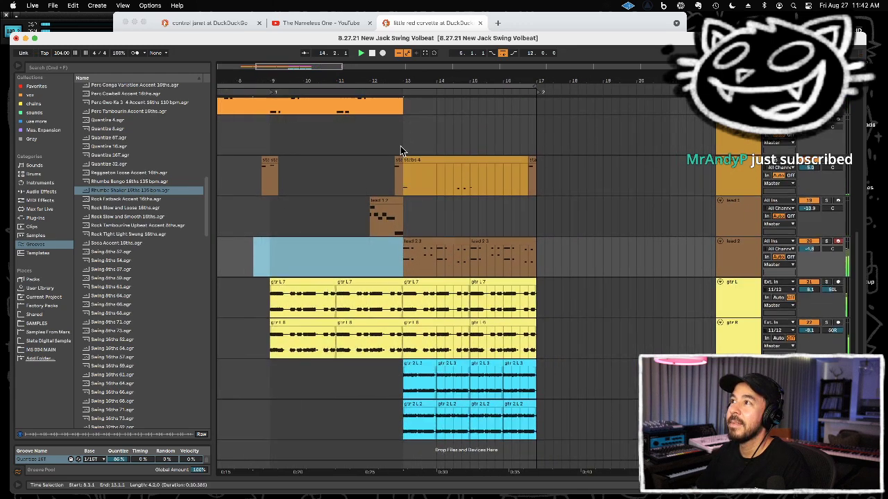
scroll(400, 151, up, 5)
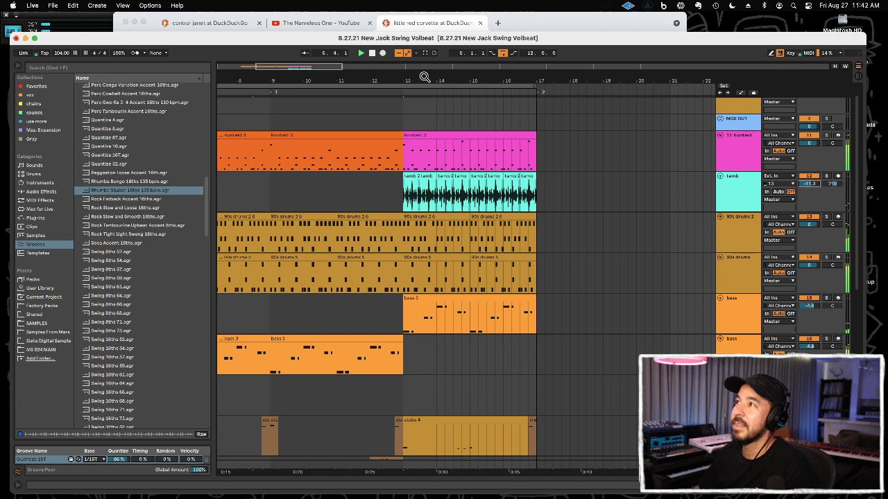
drag(430, 73, 416, 42)
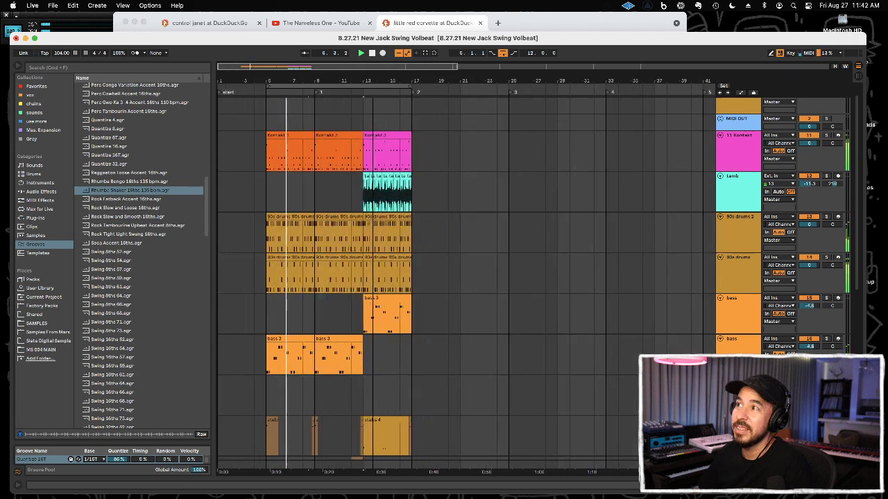
drag(303, 447, 266, 139)
key(super+c)
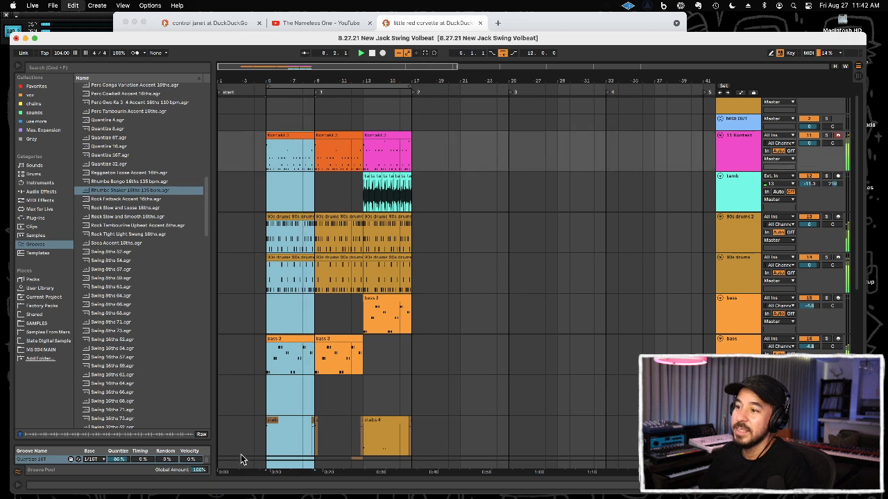
click(242, 460)
key(super+v)
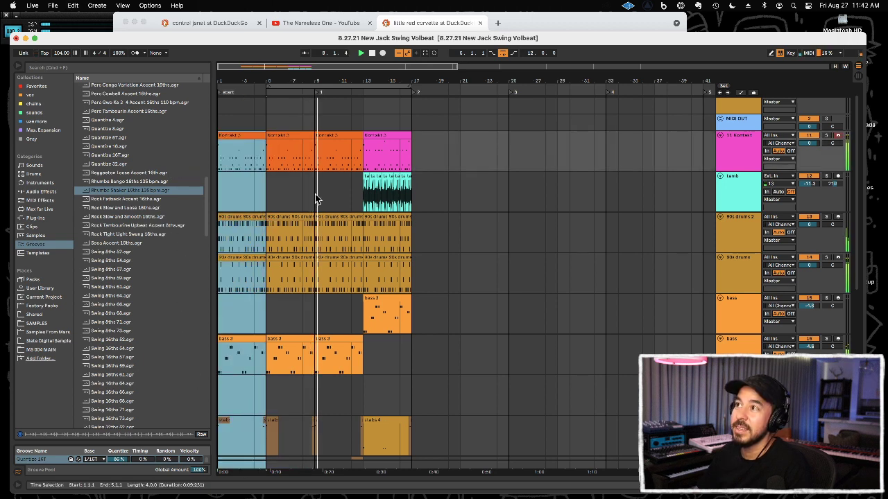
drag(410, 451, 366, 162)
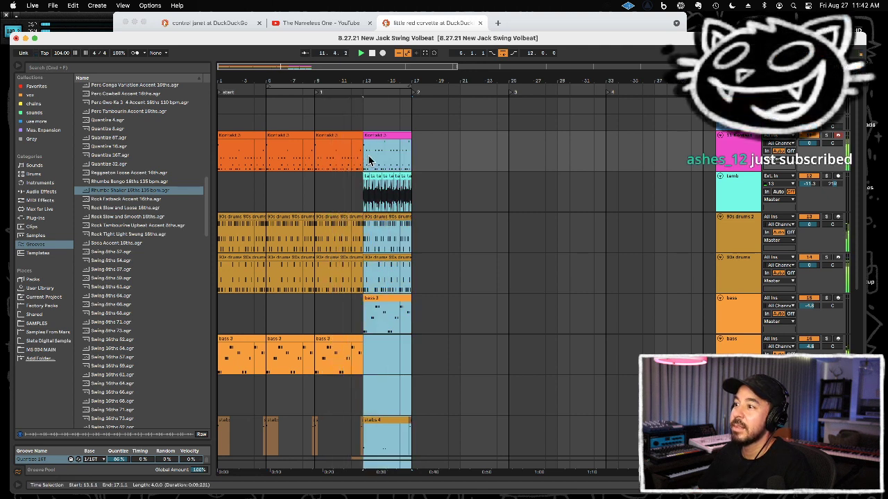
key(super+z)
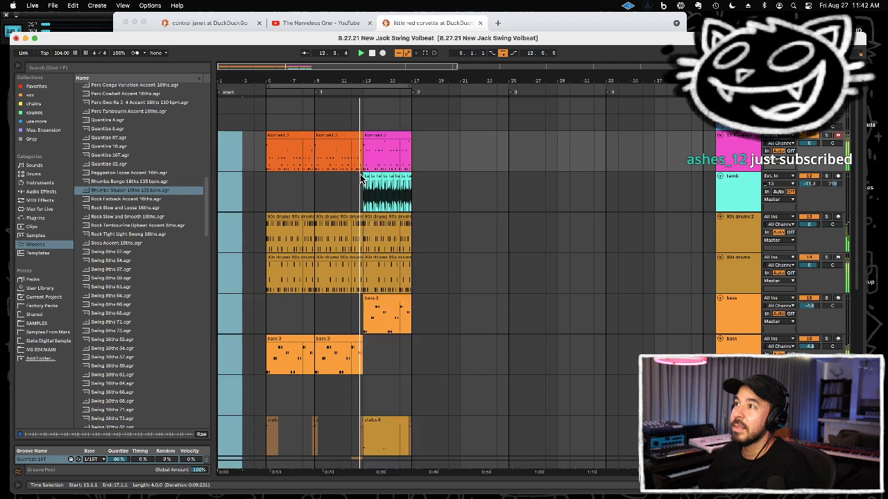
Nudge the opening C#2 note of the pink Kontakt 3 clip away from and back to the clip start, and close the note editor
click(370, 136)
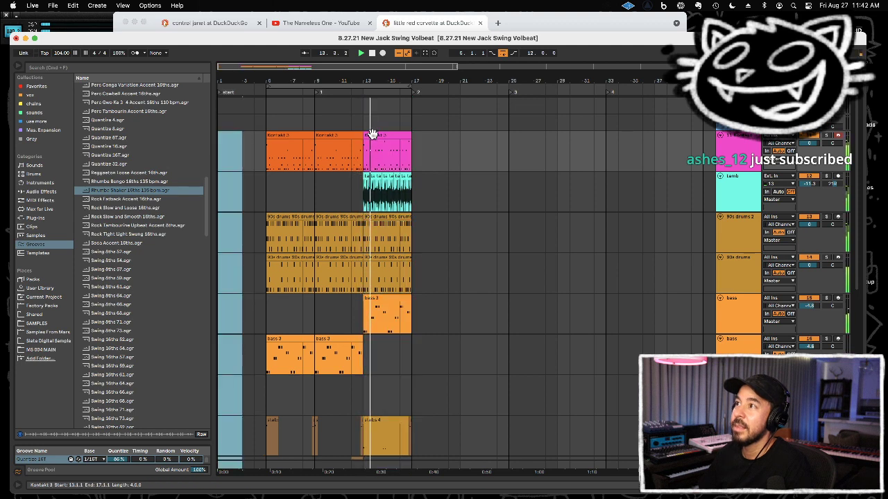
double_click(376, 134)
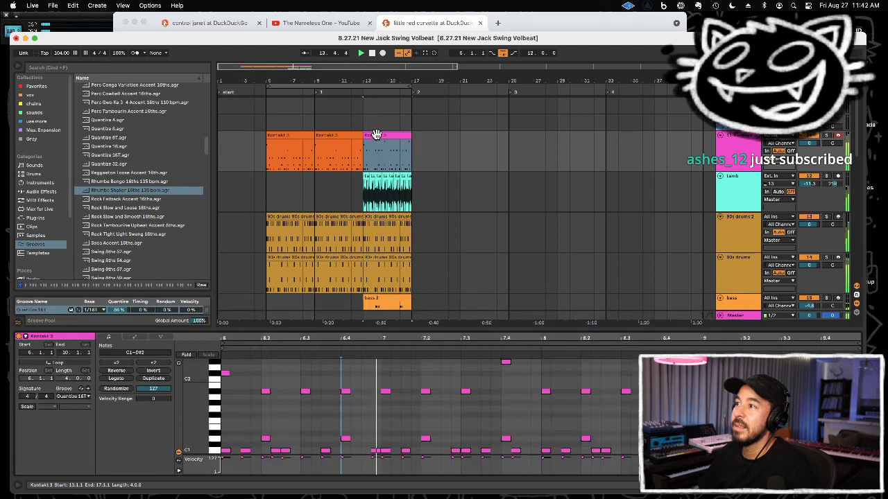
click(226, 375)
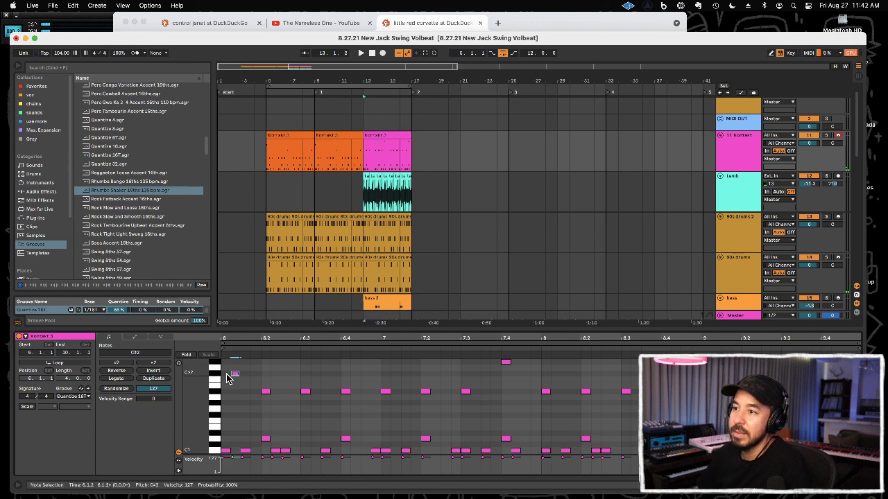
key(Left)
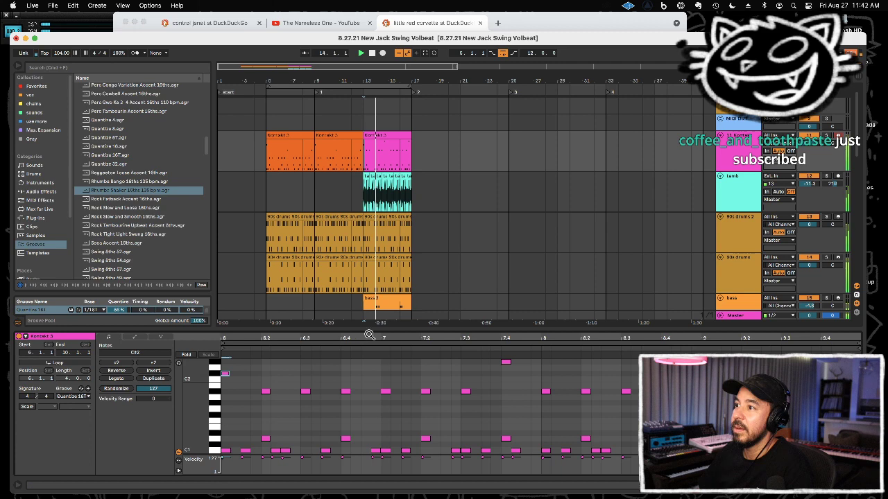
key(super+alt+l)
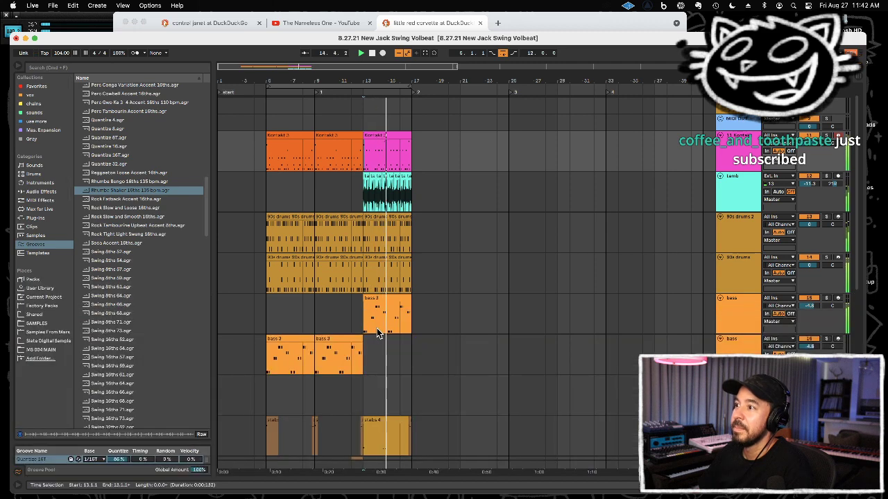
Duplicate bars 13 to 16 across all tracks into bars 17 to 20
click(398, 142)
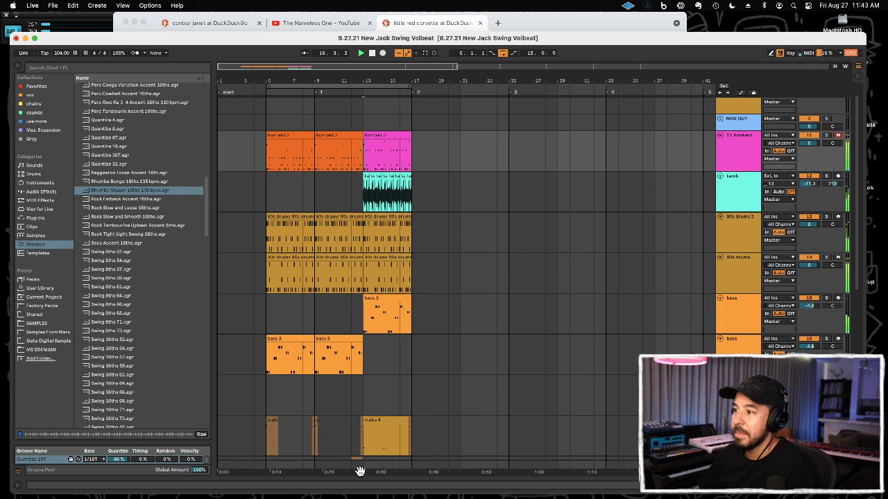
drag(364, 465, 409, 465)
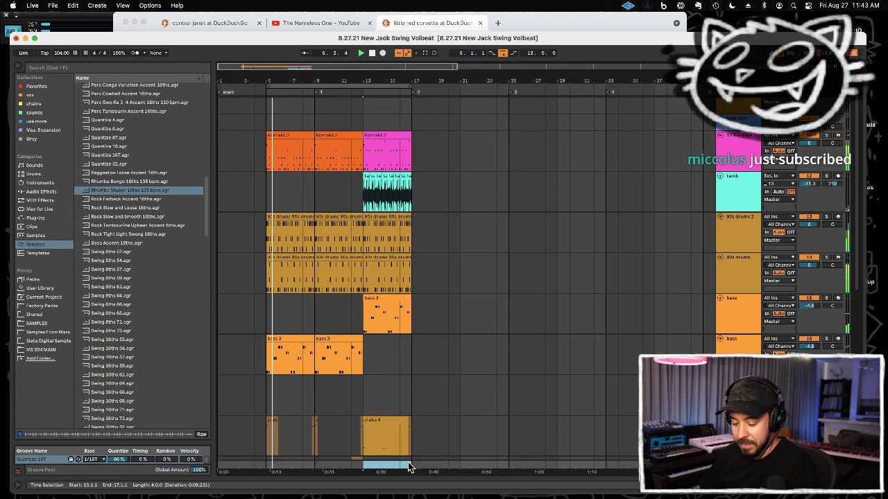
key(super+d)
key(super+z)
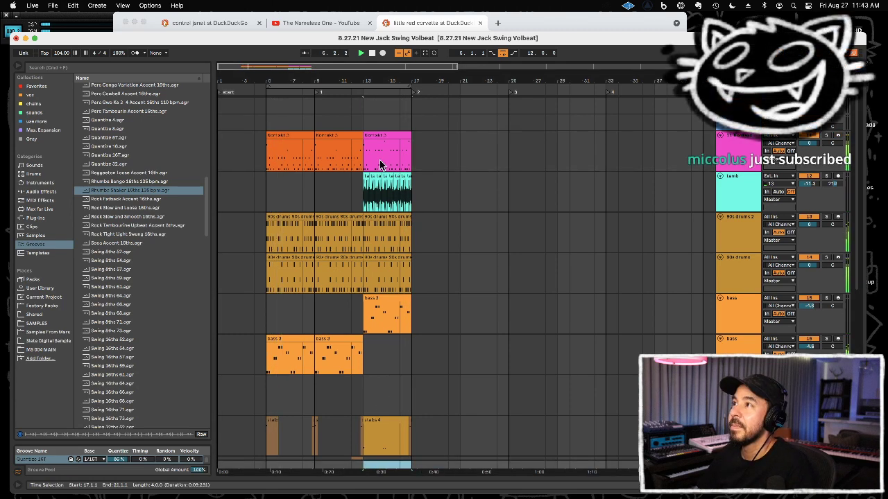
shift+click(364, 119)
key(super+d)
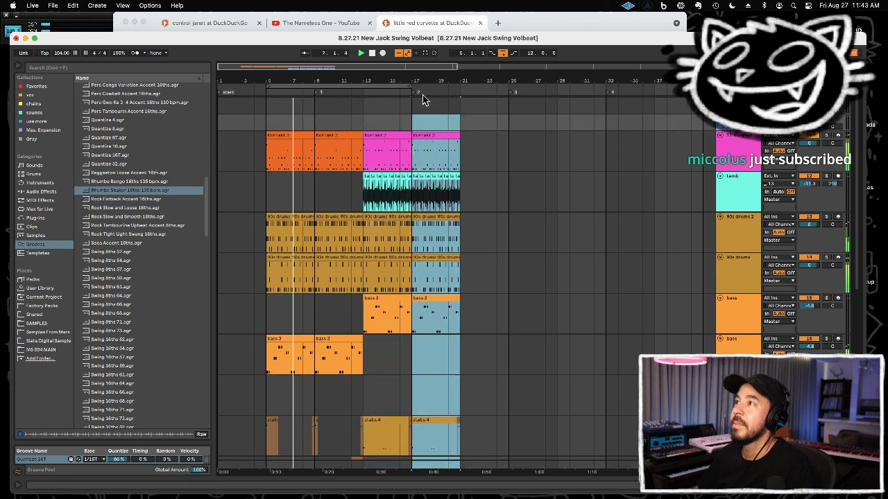
Move the whole 16-bar arrangement on all tracks to start at bar 1, and extend the loop to span bars 1 to 16
shift+click(271, 122)
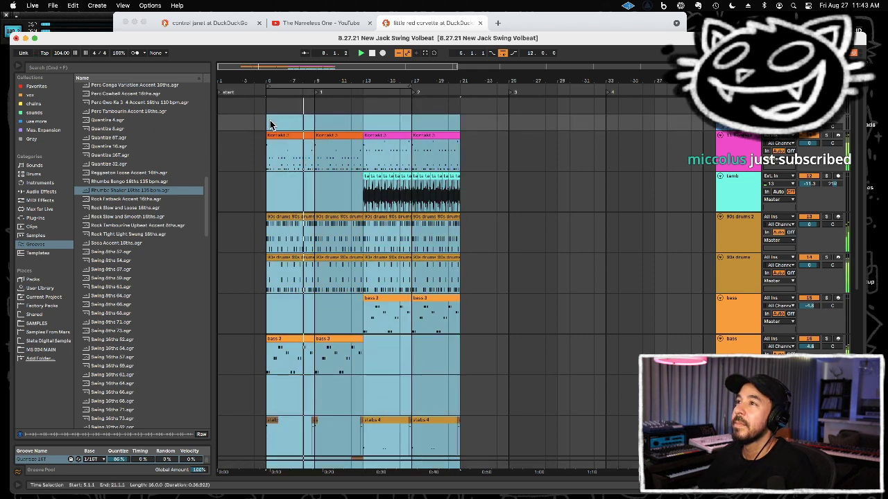
drag(280, 137, 236, 131)
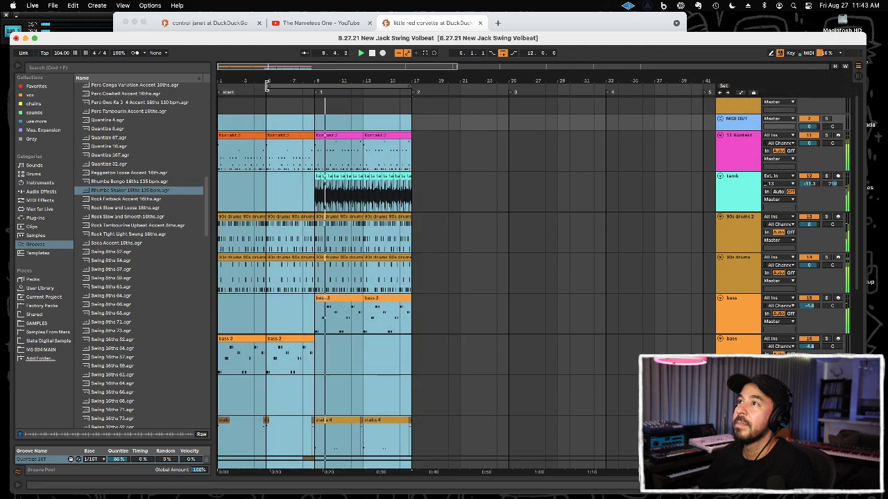
click(266, 84)
drag(266, 83, 220, 83)
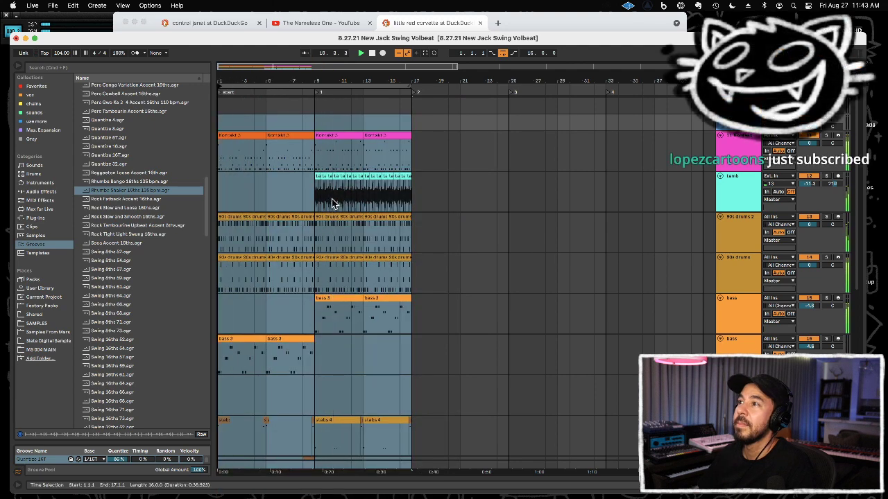
Show the devices of the upper bass track and add an EQ Eight audio effect after its instrument
scroll(344, 243, down, 3)
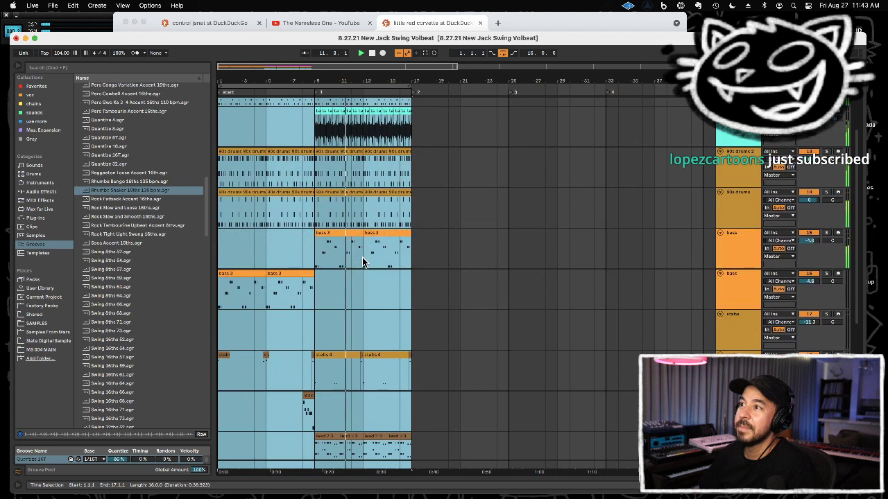
double_click(734, 241)
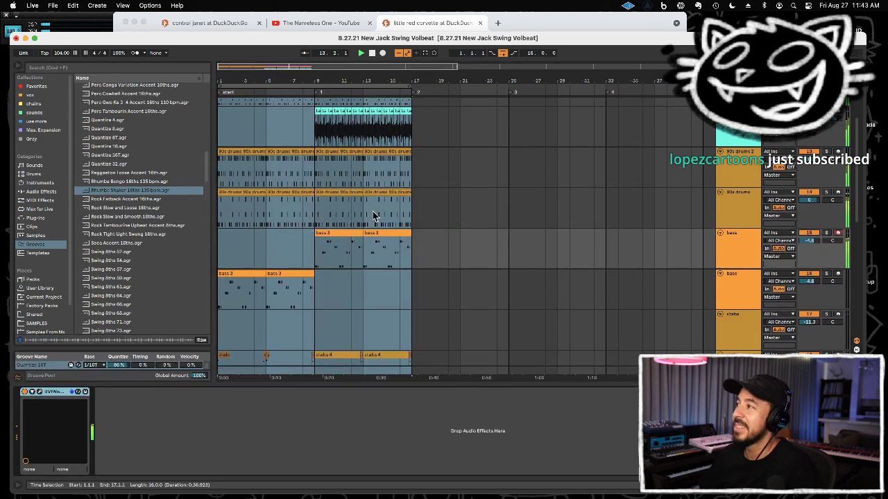
click(53, 218)
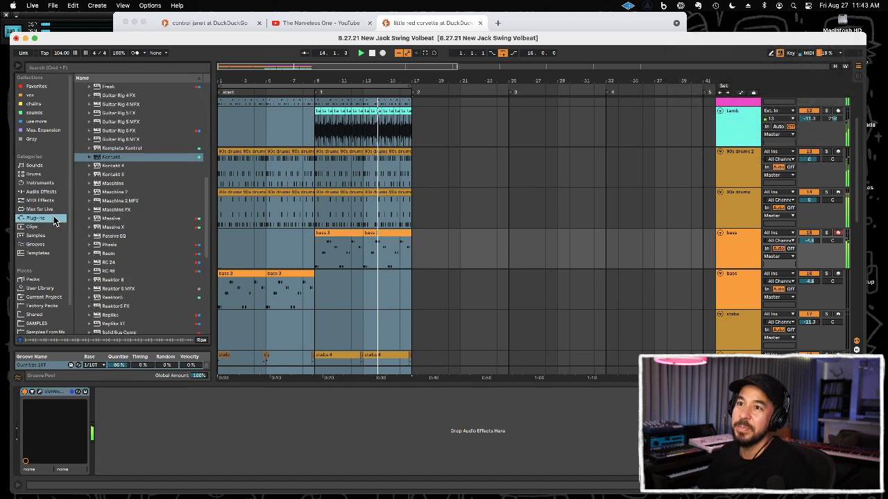
click(54, 193)
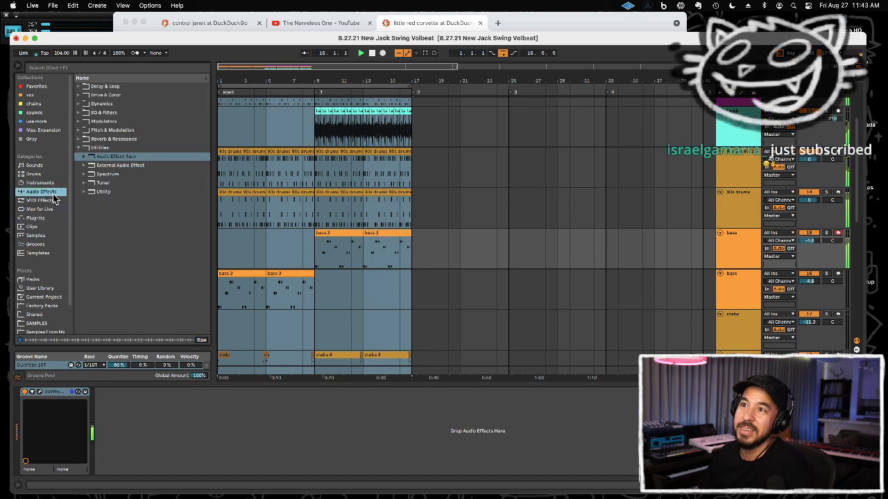
double_click(122, 114)
double_click(123, 139)
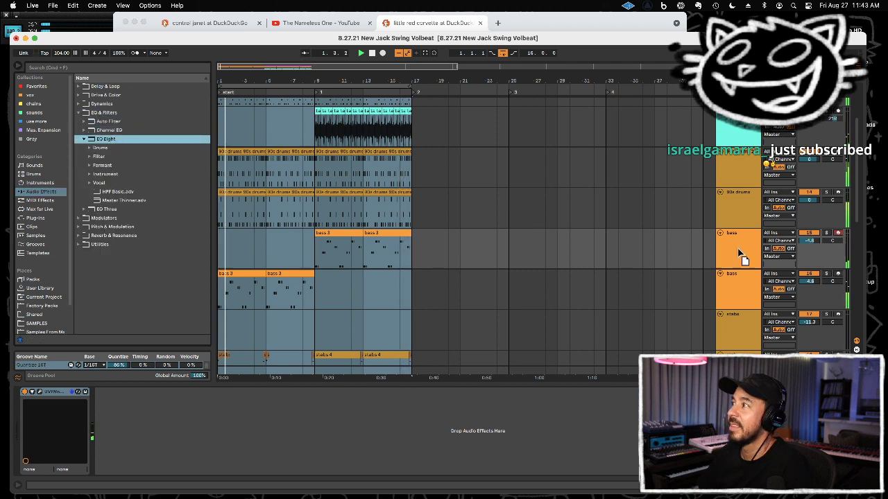
key(Return)
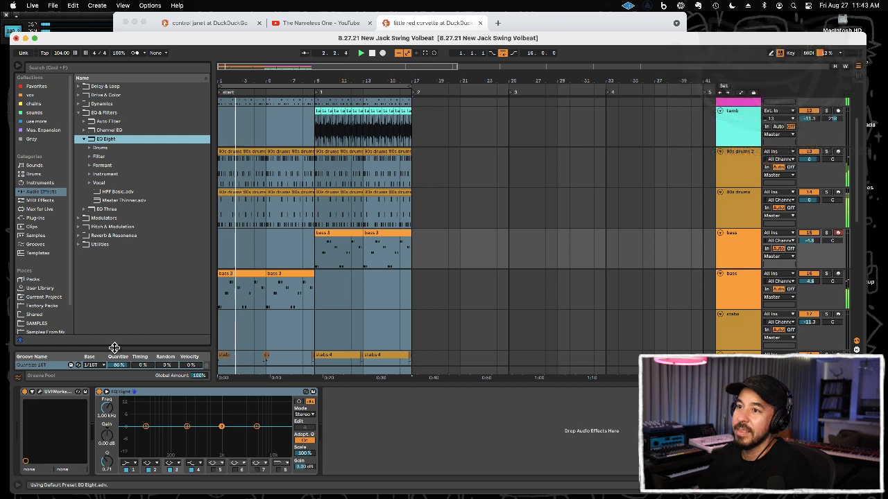
Load the Master Thinner preset into the upper bass track's EQ Eight and set its output gain to 0.00 dB
double_click(121, 200)
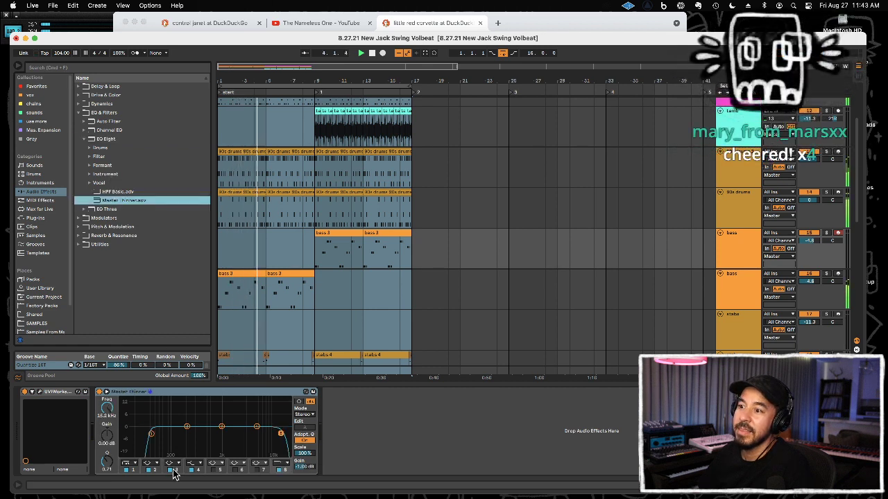
click(290, 473)
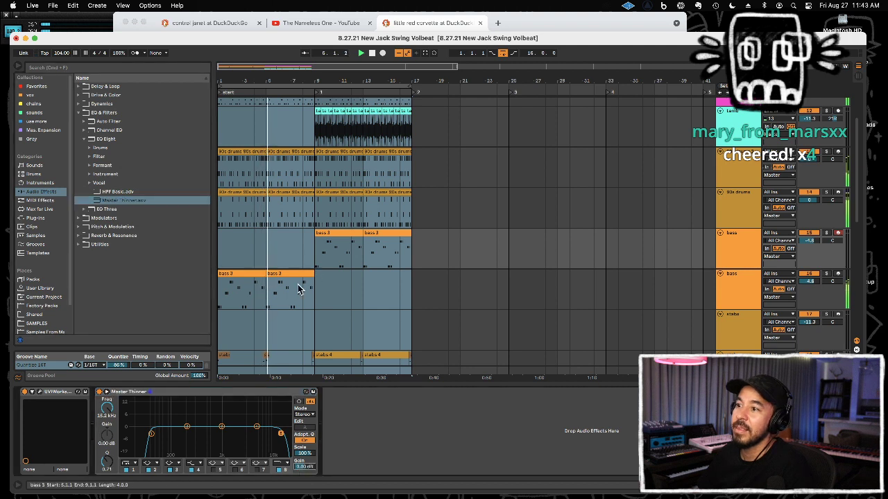
Set the low-cut band of the upper bass track's EQ Eight to 66.7 Hz with a Q of 0.53, and hide the device view
click(153, 435)
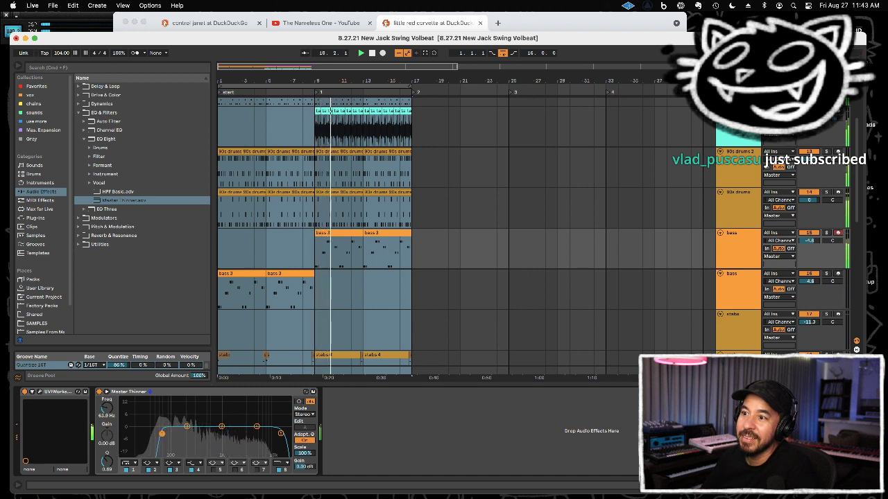
drag(162, 434, 164, 442)
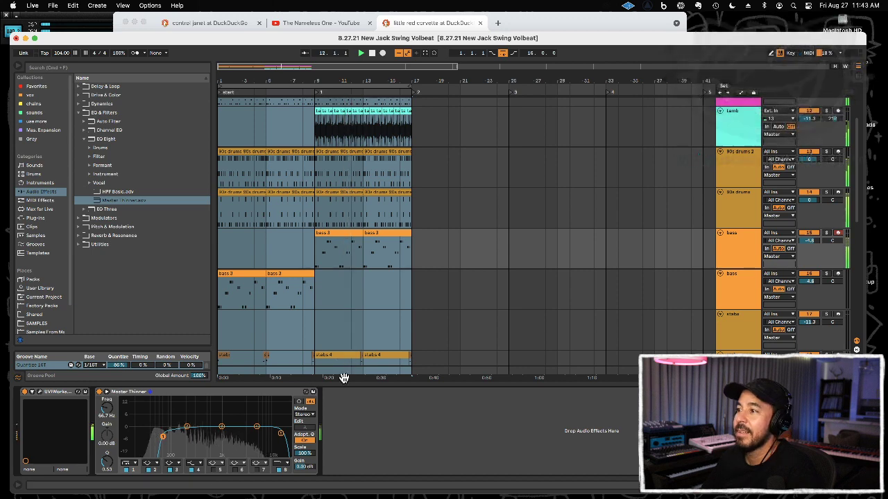
key(super+alt+l)
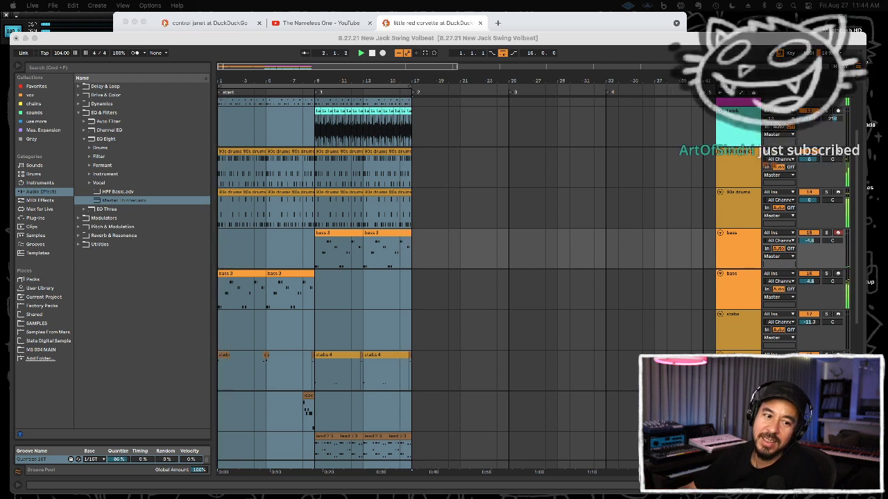
click(307, 135)
key(super+a)
click(305, 126)
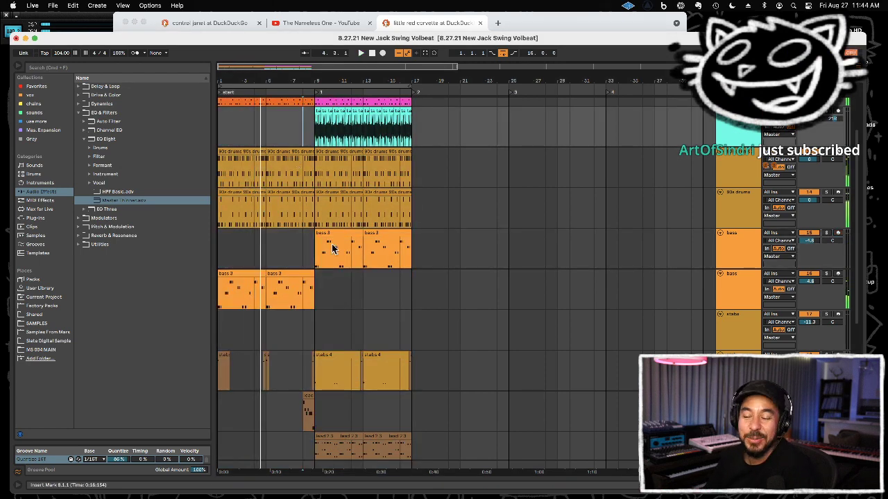
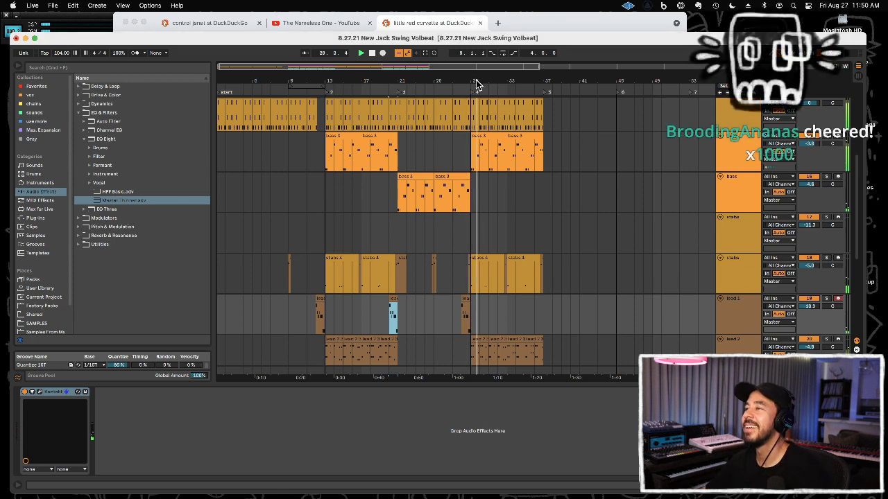
Delete bar 28 from the lower bass track and the last half of bar 28 from the gtr L and gtr R tracks
drag(470, 79, 410, 199)
click(421, 203)
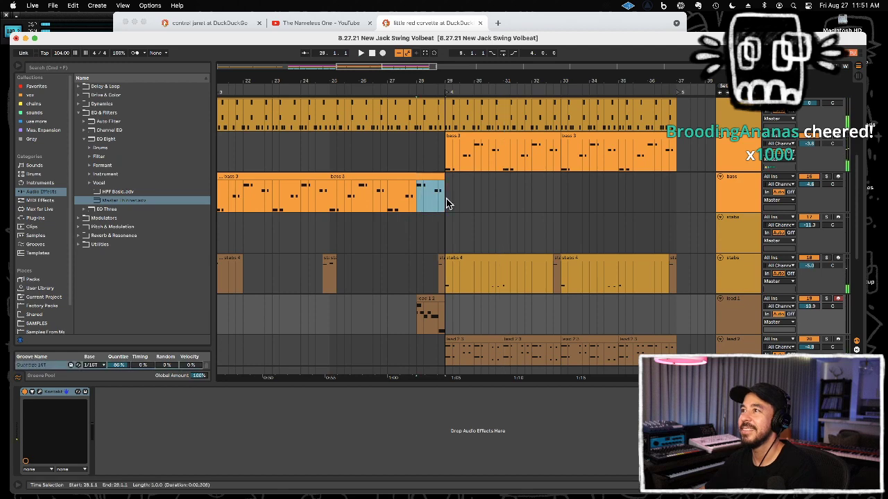
scroll(445, 225, down, 5)
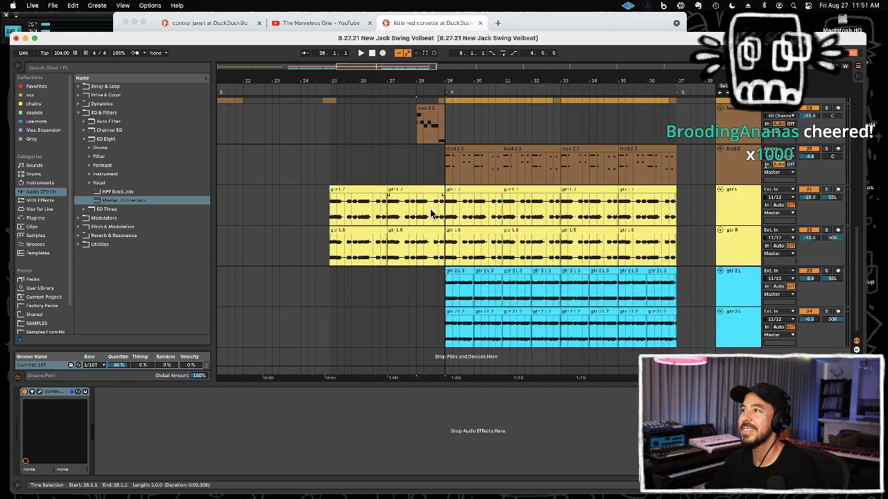
drag(431, 213, 447, 215)
shift+click(446, 236)
scroll(437, 234, up, 2)
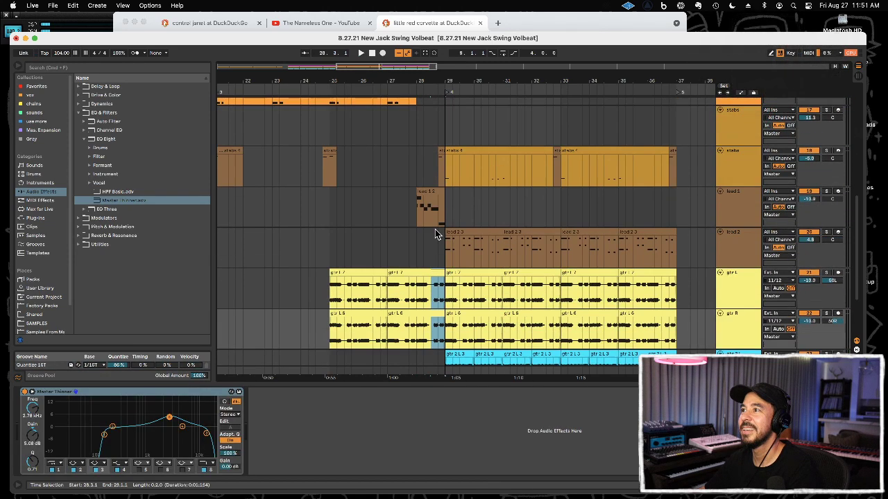
Delete the rest of bar 28 after its opening beat on the Kontakt and both 90s drums tracks, and play back the break
scroll(437, 250, up, 6)
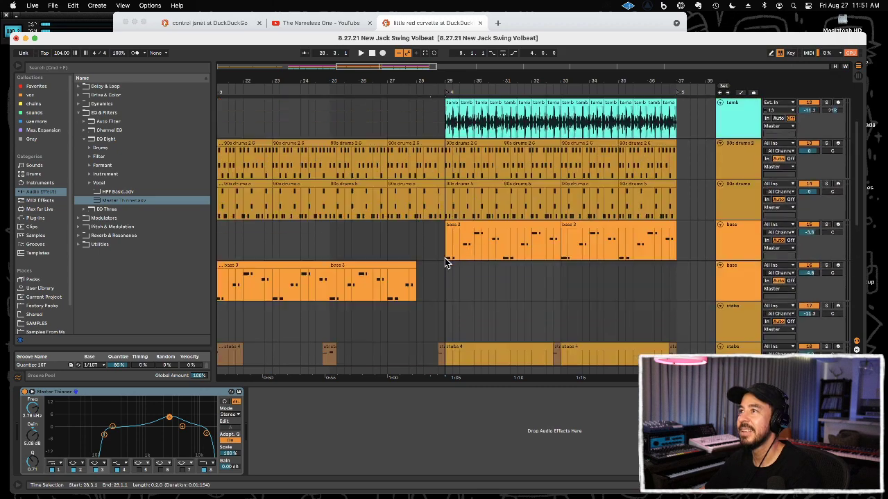
scroll(433, 250, up, 2)
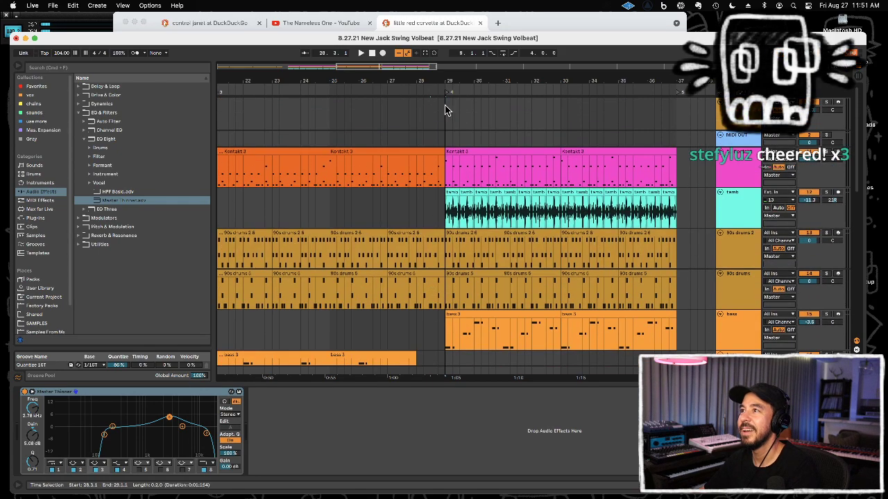
drag(446, 82, 406, 222)
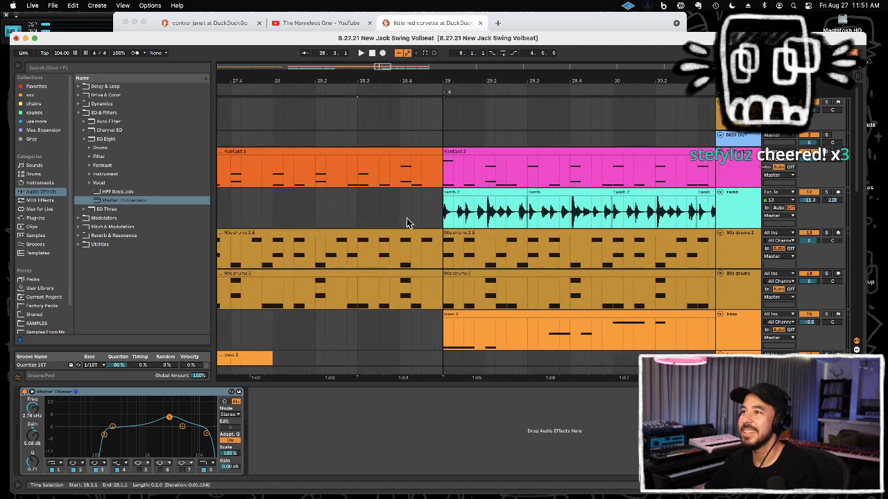
drag(294, 306, 439, 152)
click(252, 114)
key(space)
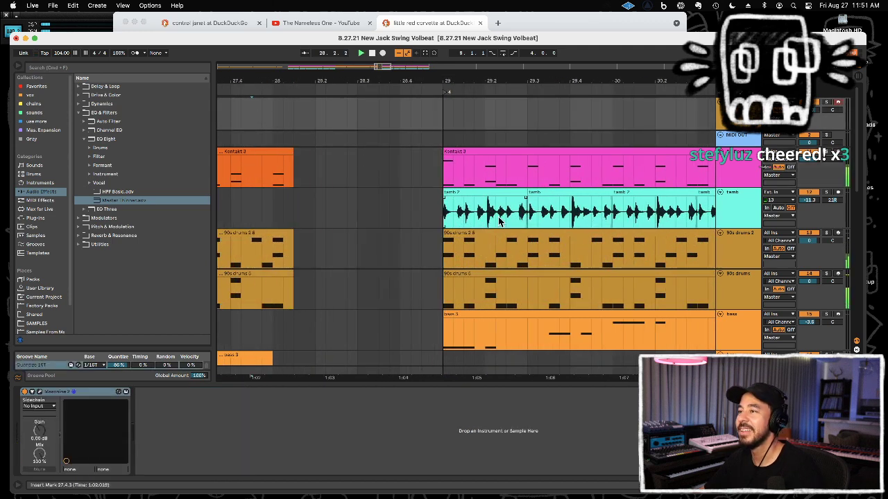
Duplicate bars 29 to 36 of the Kontakt, tamb and both 90s drums tracks to bar 37, and loop the duplicated section
drag(469, 83, 469, 1)
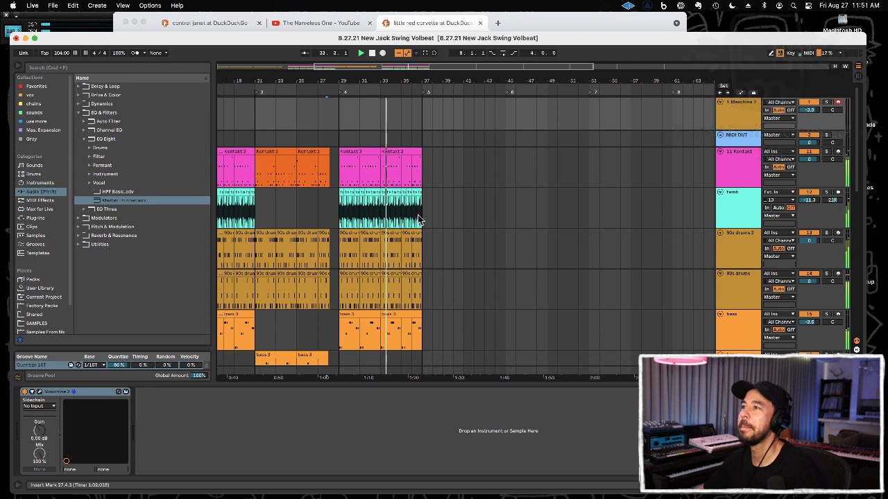
drag(338, 175, 426, 281)
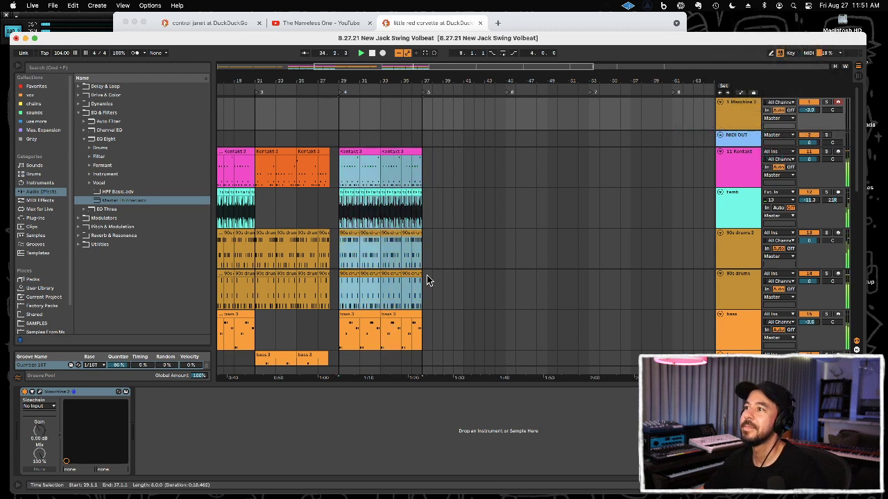
key(super+d)
key(super+l)
Duplicate the lower stabs track's clips from bar 29 to bar 37, and delete everything in the copy from bar 38 onward
scroll(426, 286, down, 4)
click(394, 247)
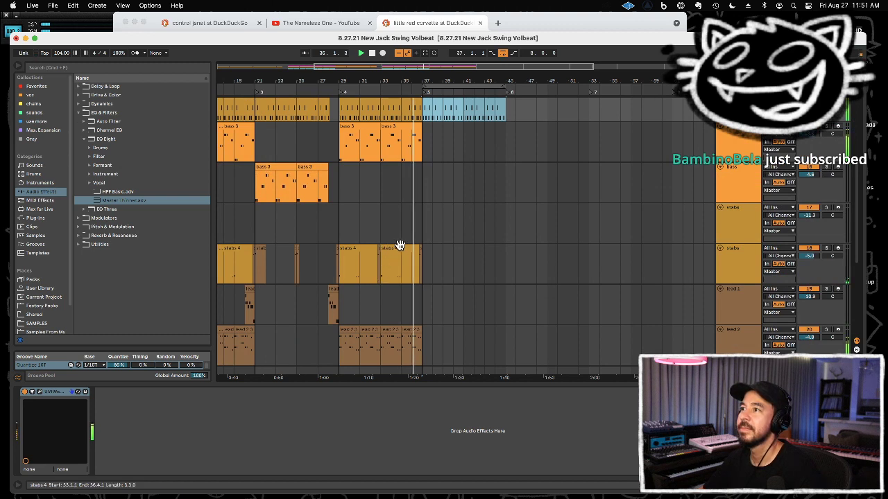
click(399, 248)
click(373, 250)
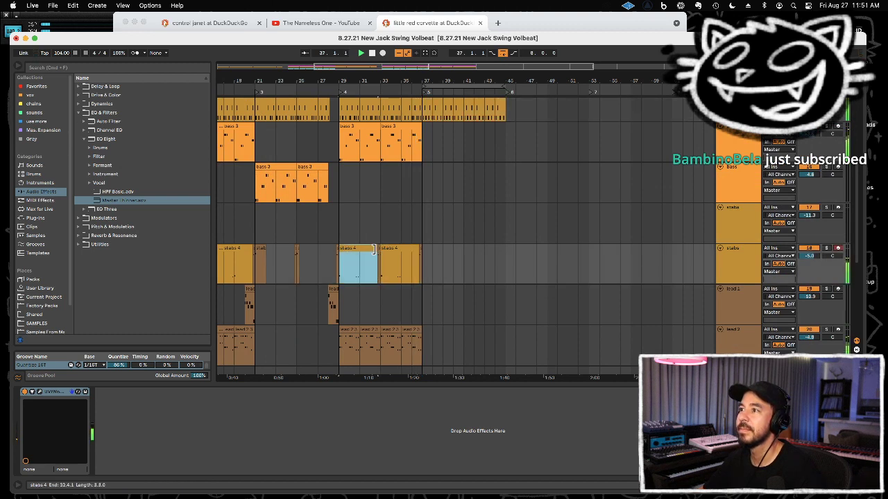
key(cmd+d)
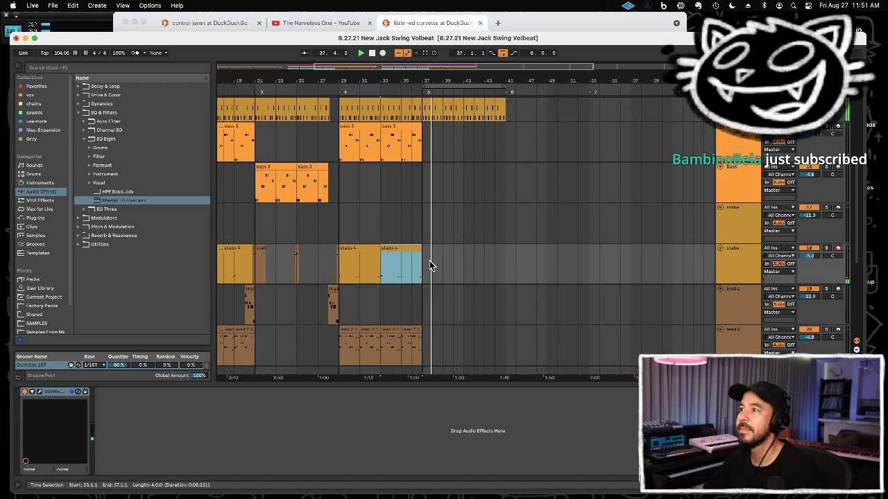
key(cmd+d)
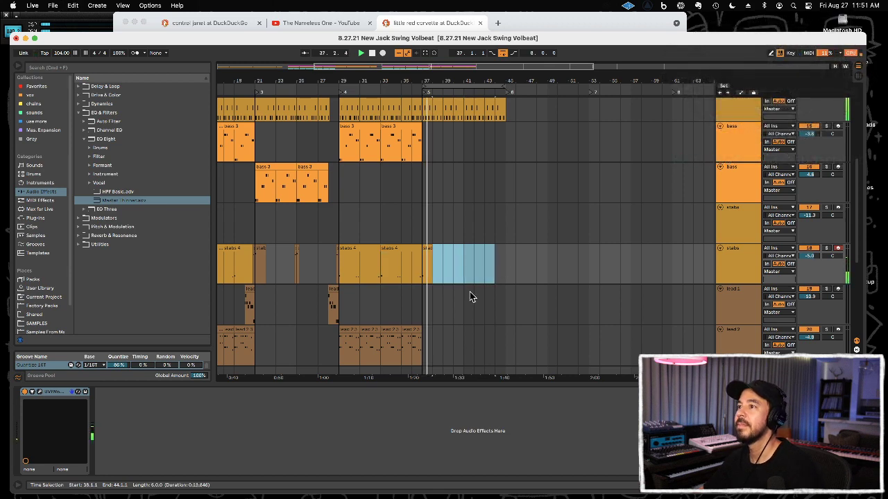
scroll(458, 312, down, 2)
click(444, 234)
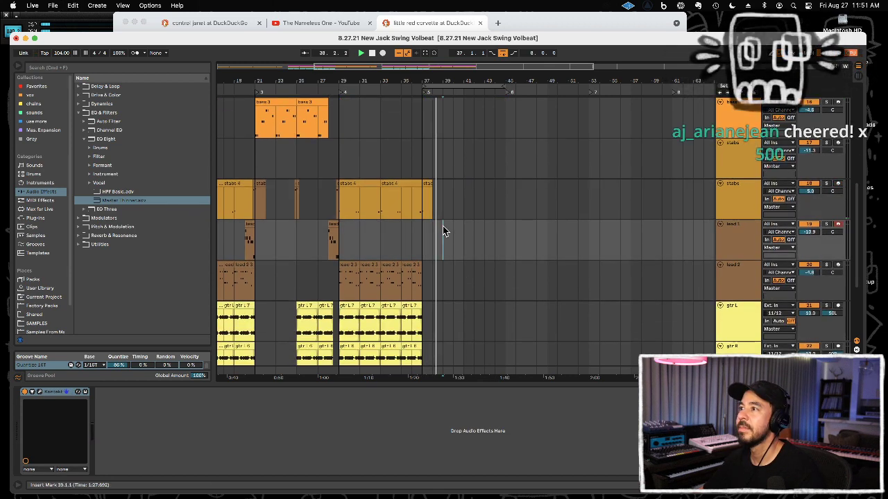
Replace the Kontakt clips in bars 37 to 44 with two copies of the orange Kontakt clip from bars 21 to 24
scroll(444, 234, up, 6)
click(277, 152)
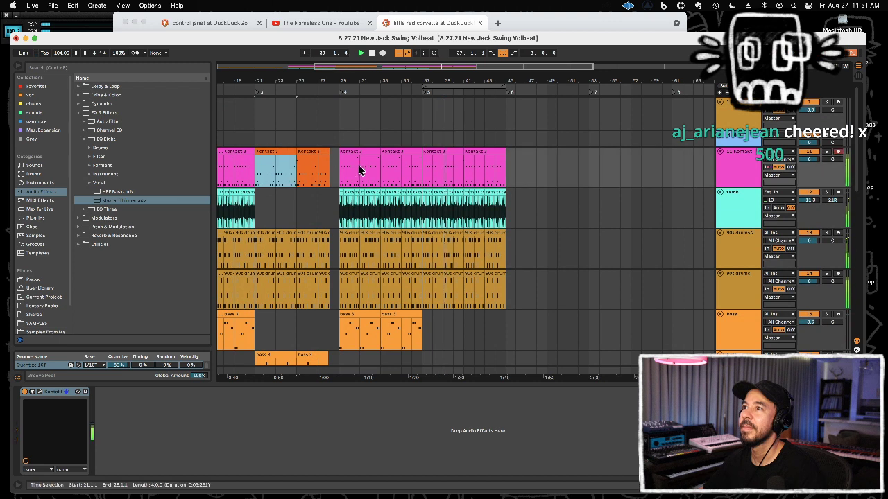
key(cmd+c)
click(424, 180)
key(cmd+v)
key(cmd+d)
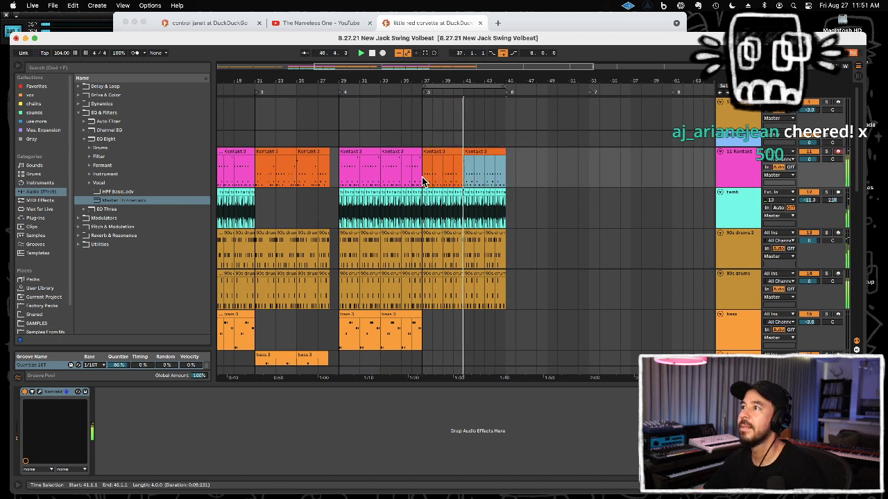
shift+click(424, 181)
Review the tracks around the new section and save the set
scroll(424, 181, down, 5)
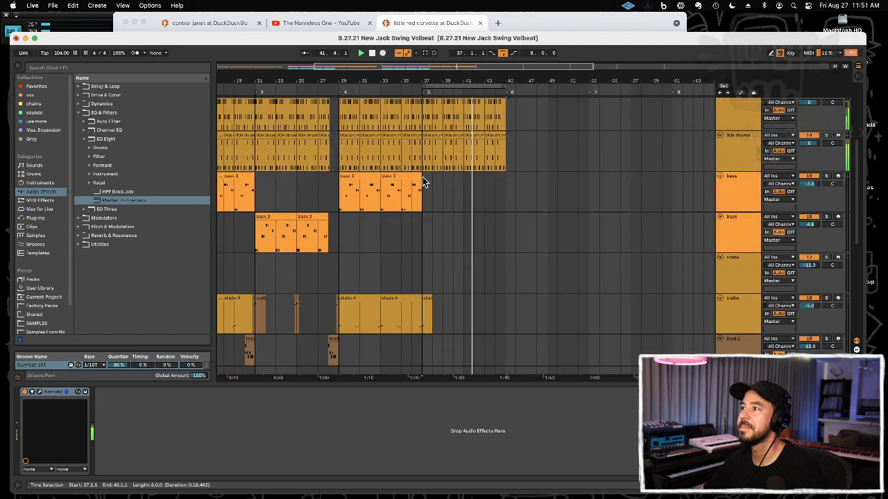
scroll(424, 178, up, 3)
scroll(423, 179, up, 2)
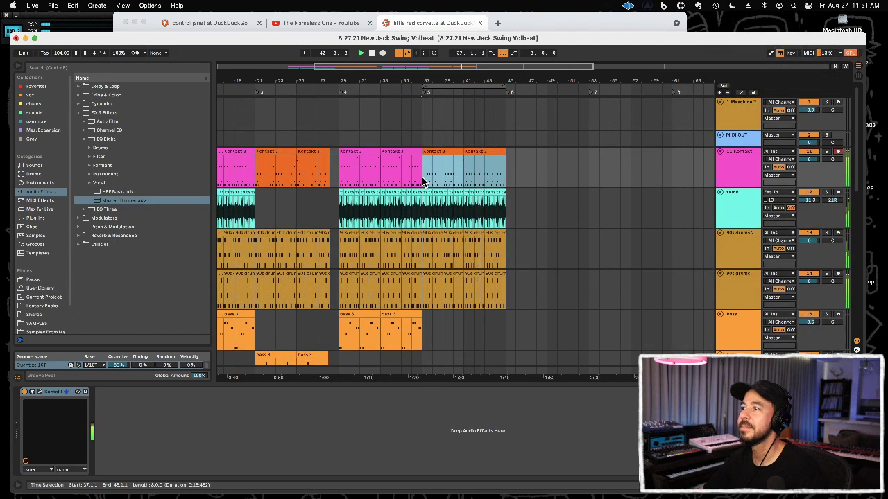
scroll(423, 180, down, 6)
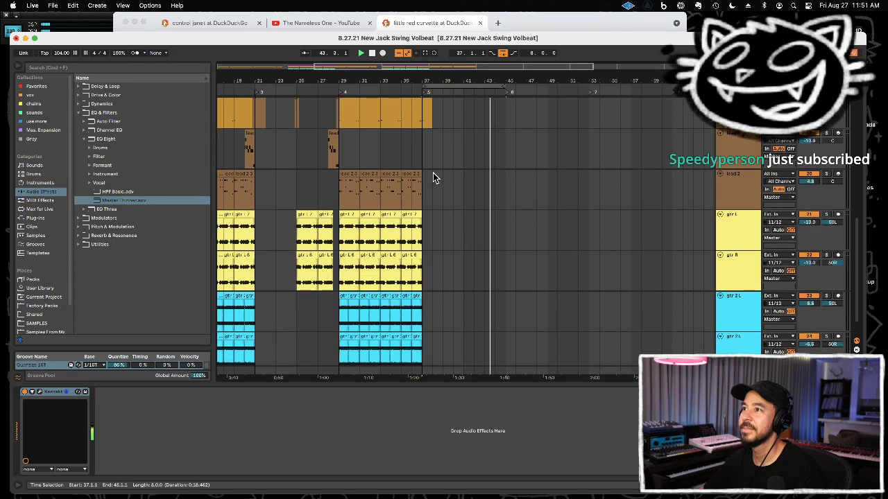
scroll(430, 180, down, 1)
key(super+s)
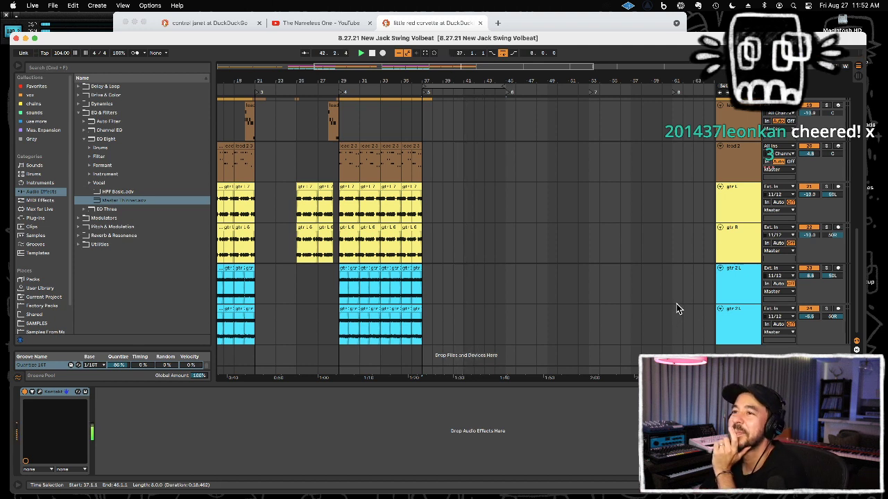
click(724, 326)
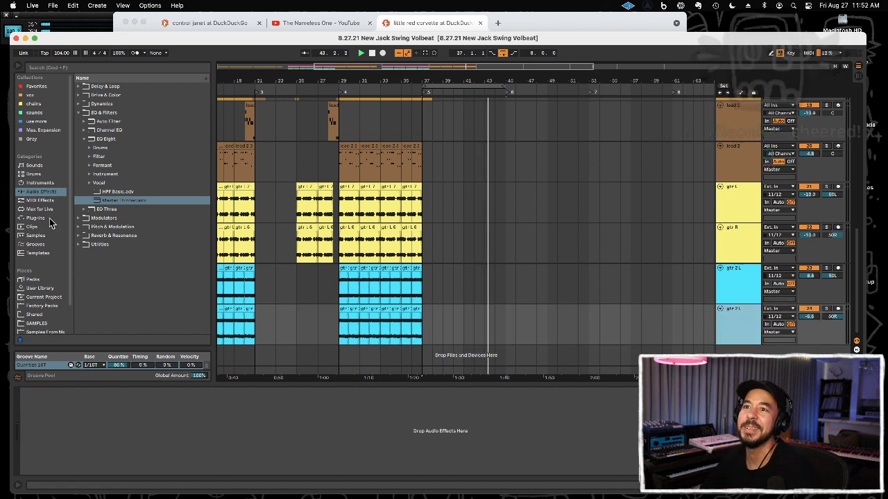
click(50, 221)
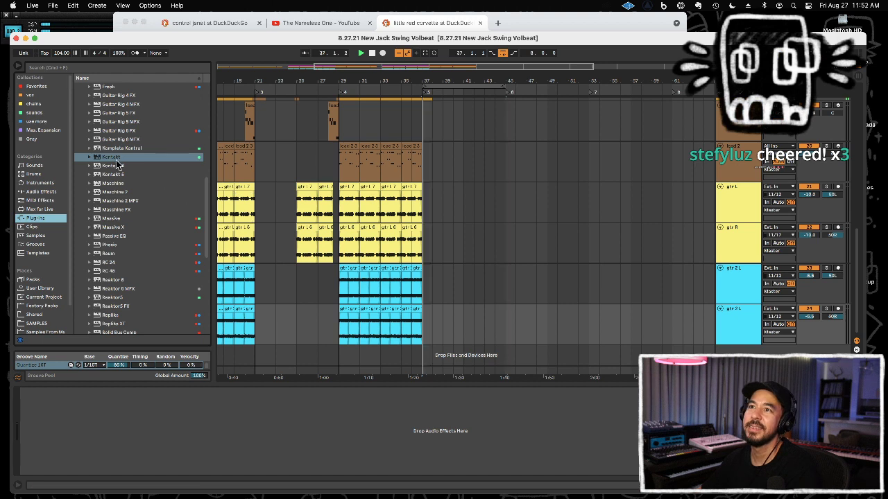
drag(113, 159, 739, 352)
drag(652, 315, 48, 135)
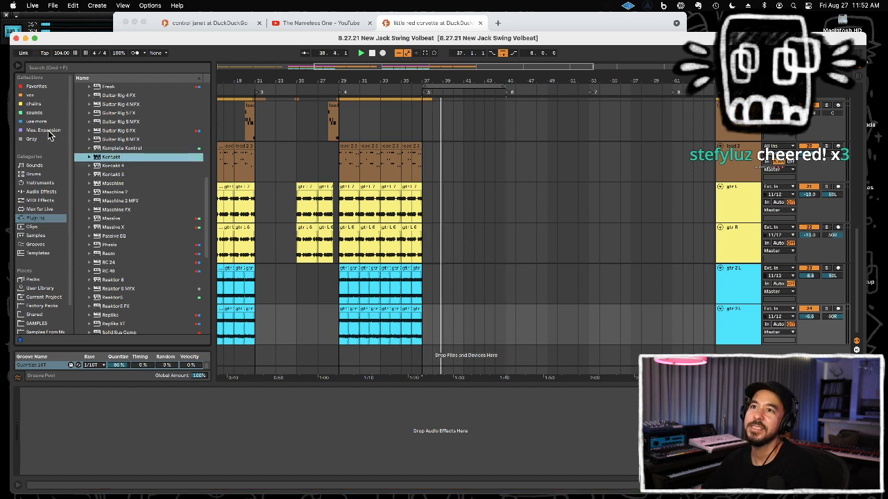
In the Mas. Expansion collection, open the True School Library's One Shots samples and their Chord folder
click(50, 132)
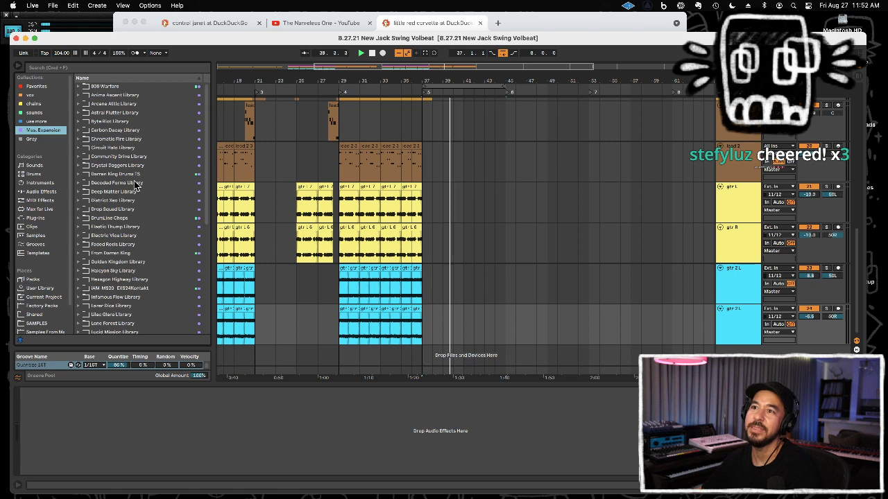
scroll(136, 185, down, 5)
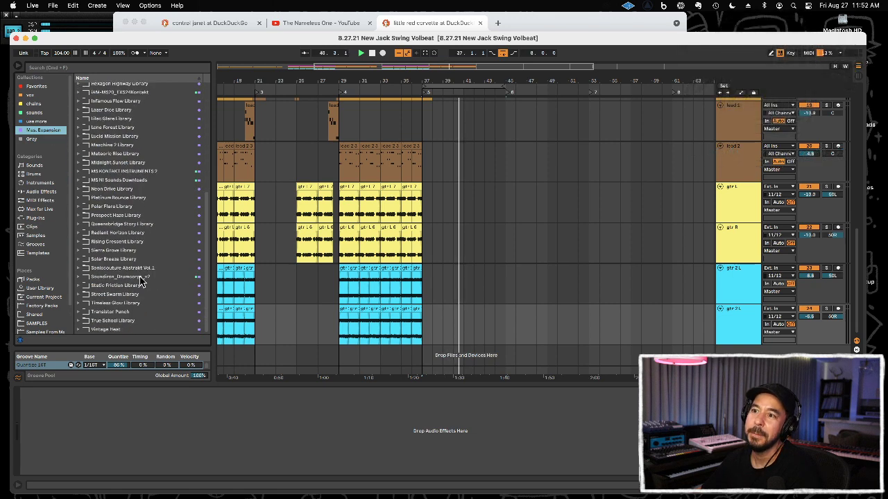
click(111, 321)
key(Right)
key(Down)
key(Down)
key(Down)
key(Down)
key(Right)
key(Down)
key(Down)
key(Down)
key(Down)
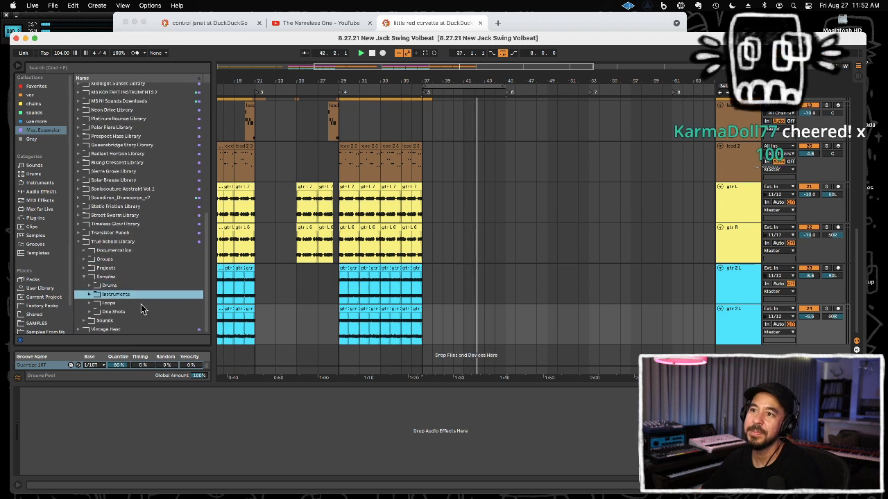
key(Right)
key(Down)
key(Right)
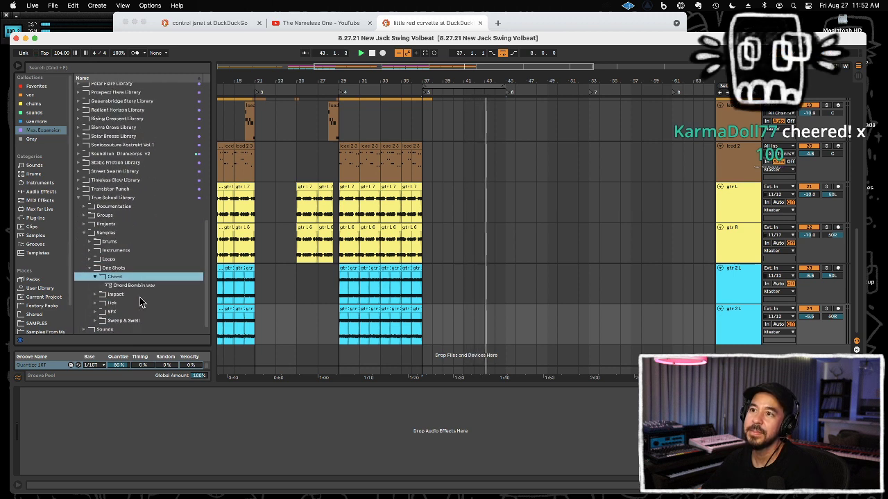
Audition the True School one-shots from the Chord folder through the Lick folder's BounceArp, LazerBeamz and PlanetXArp synth licks
key(Down)
key(Down)
key(Right)
key(Down)
key(Down)
key(Down)
key(Down)
key(Down)
key(Down)
key(Right)
key(Down)
key(Down)
key(Down)
key(Down)
key(Down)
key(Down)
key(Down)
key(Down)
key(Down)
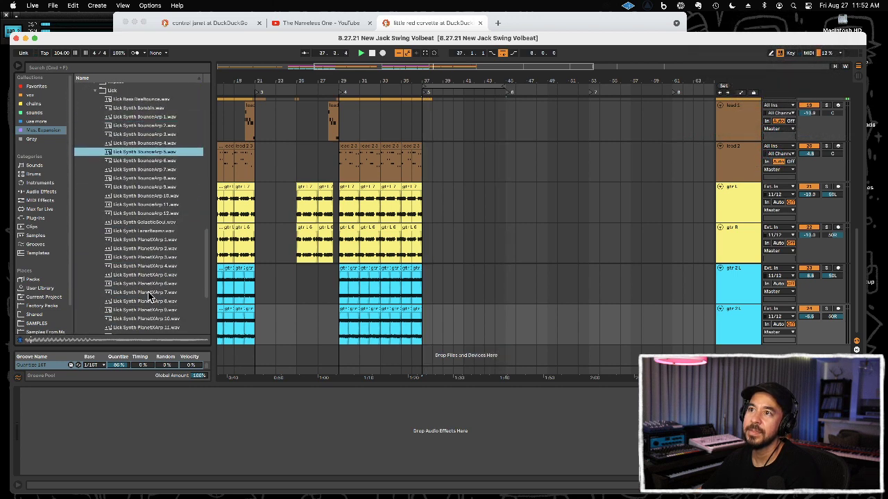
key(Down)
key(Down)
key(Down)
key(Down)
key(Down)
key(Down)
key(Down)
key(Down)
key(Down)
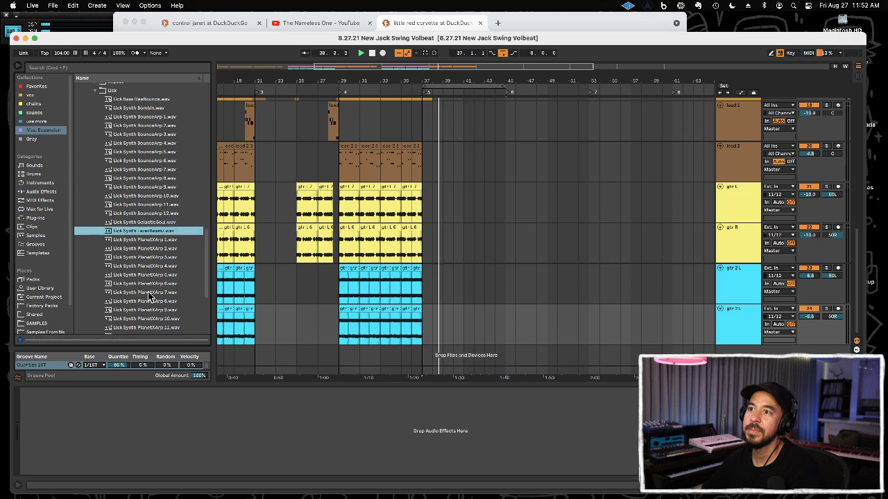
key(Down)
key(Down)
key(Down)
key(Down)
key(Down)
Close the Lick folder and open the True School Library's SFX one-shots, starting with SFX Bombin.wav
key(Left)
key(Down)
key(Down)
key(Down)
key(Up)
key(Up)
key(Right)
key(Down)
key(Down)
key(Down)
key(Down)
key(Up)
key(Up)
key(Up)
scroll(149, 296, down, 3)
scroll(148, 297, up, 3)
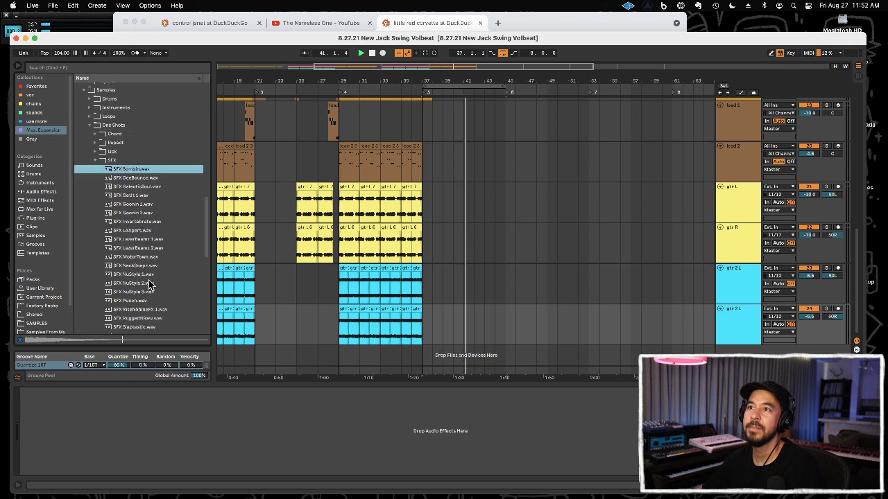
Audition the True School SFX one-shots from DeeBounce through Invertebrate and NeckSnapz to the NuStyle sounds
key(Down)
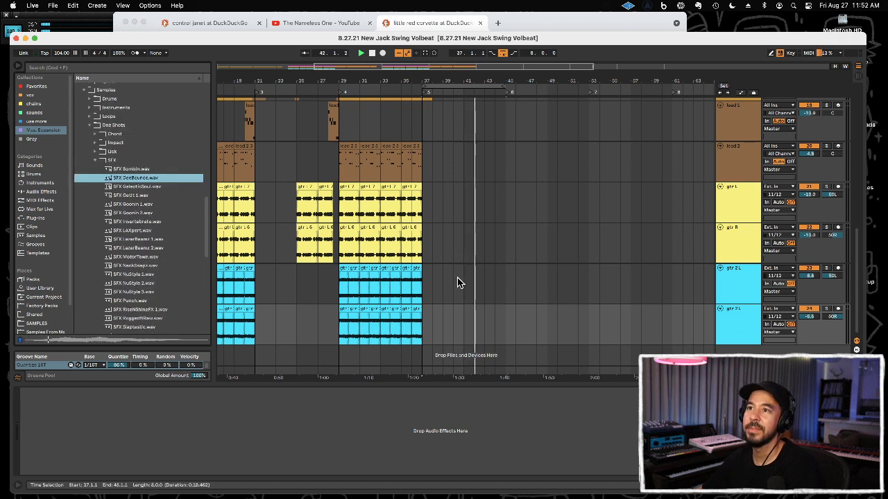
key(Down)
key(Down)
key(Down)
key(Down)
key(Down)
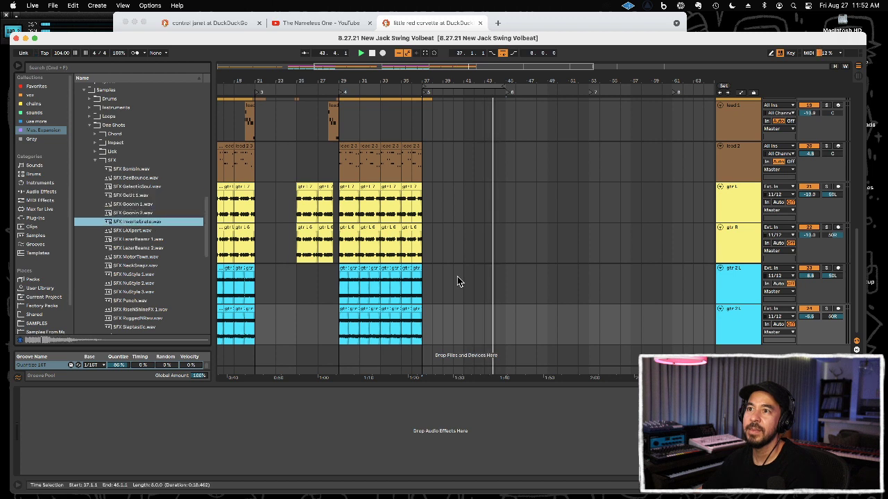
key(Down)
key(Down)
key(Down)
key(Down)
key(Down)
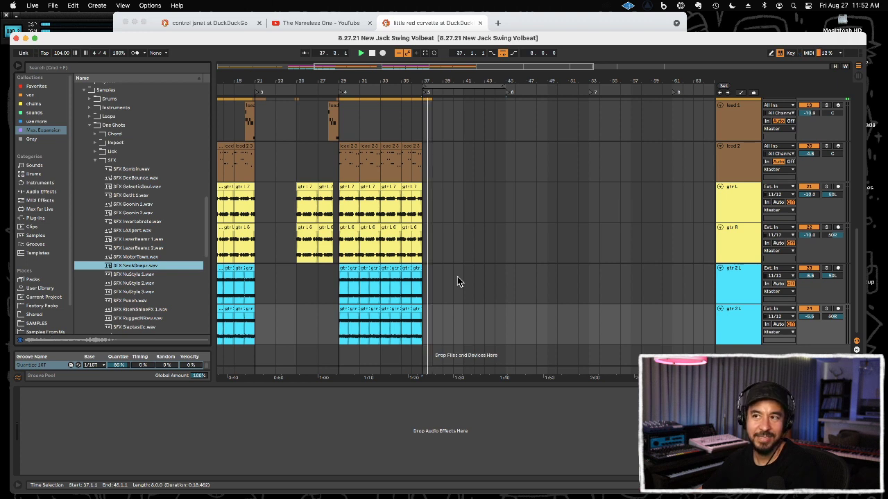
key(Down)
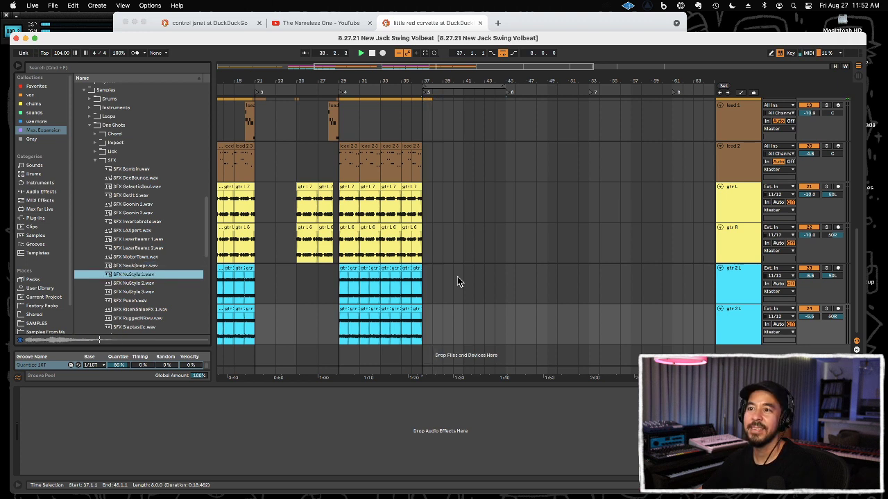
key(Down)
key(Down)
key(Down)
key(Down)
Open the Sweep & Swell folder and audition the GoldenAge and first RiseNShine sweeps
key(Left)
key(Left)
key(Down)
key(Right)
key(Down)
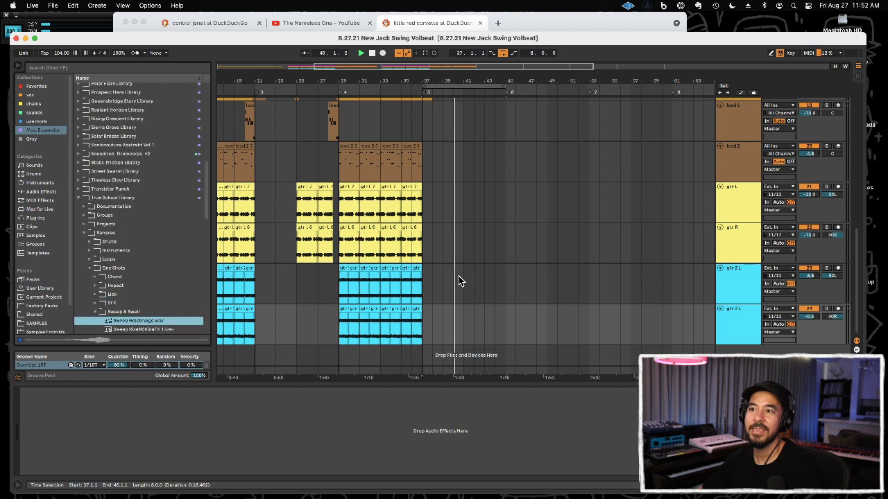
key(Down)
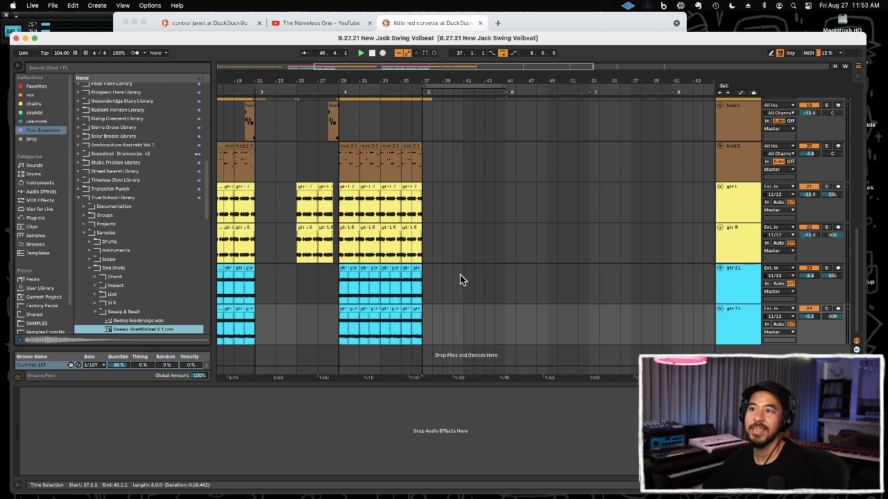
Open the Transistor Punch library's Samples folder and expand its One Shots folder
click(102, 190)
key(Right)
key(Down)
key(Down)
key(Down)
key(Down)
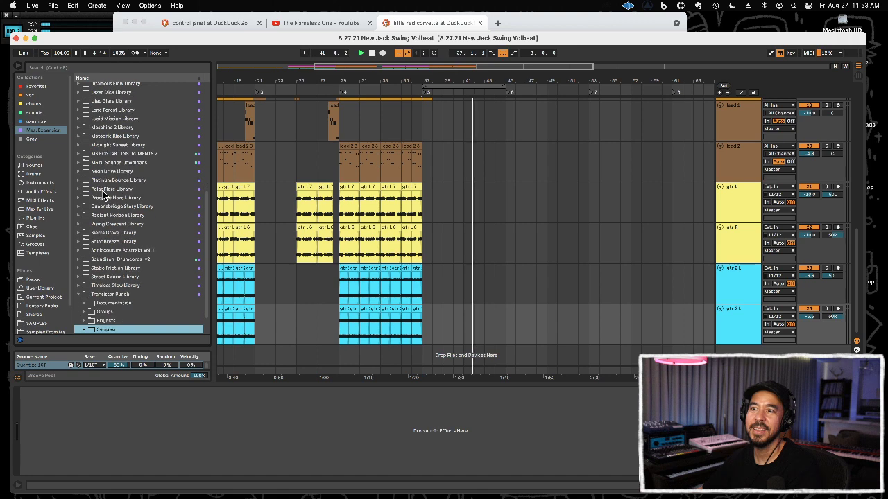
key(Right)
scroll(105, 192, down, 2)
key(Down)
key(Down)
key(Down)
key(Down)
key(Right)
scroll(134, 243, down, 4)
key(Down)
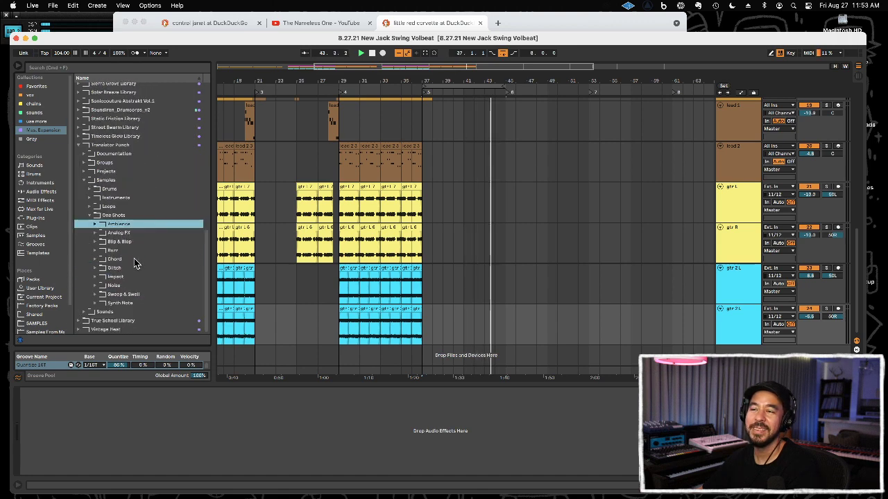
Open Transistor Punch's Analog FX folder and audition the Dive one-shots through to the Rise Transistor sounds
key(Down)
key(Right)
scroll(135, 263, down, 5)
key(Down)
scroll(139, 258, down, 4)
key(Down)
key(Down)
key(Down)
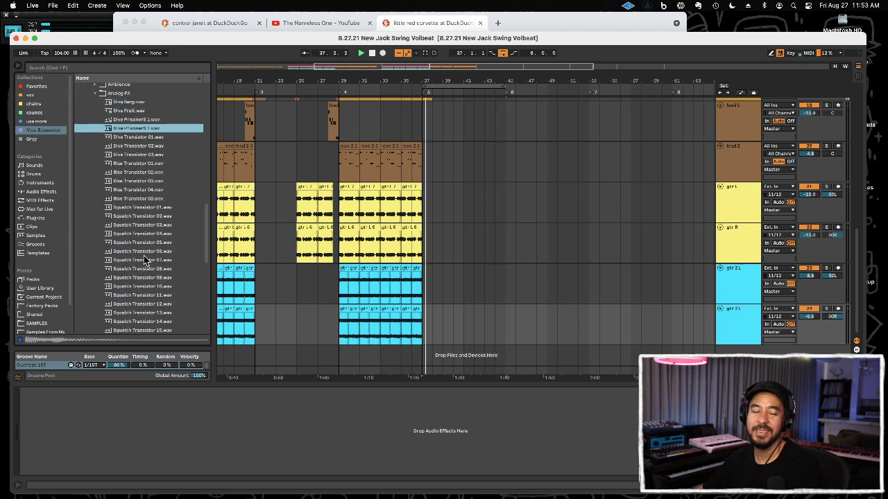
key(Down)
key(Down)
key(Down)
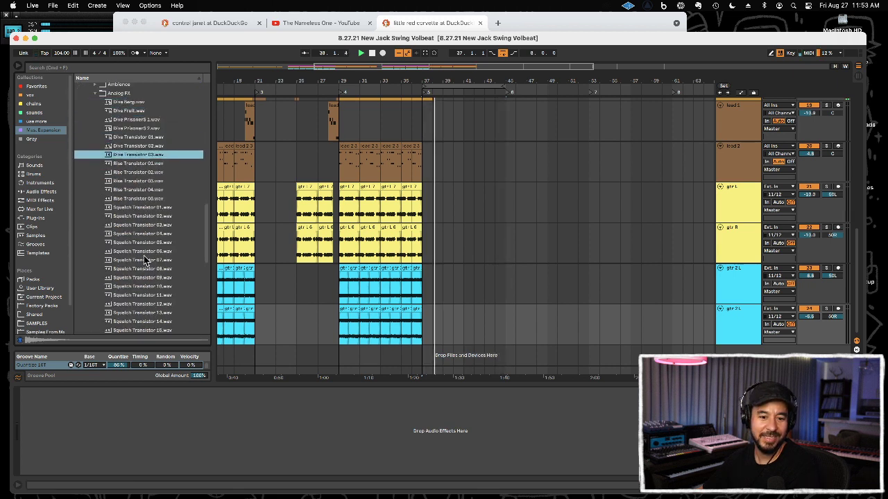
key(Down)
key(Down)
key(Down)
Audition the Squelch Transistor one-shots in the Analog FX folder, from 05 through 10
click(144, 242)
key(space)
key(Down)
key(Down)
key(Down)
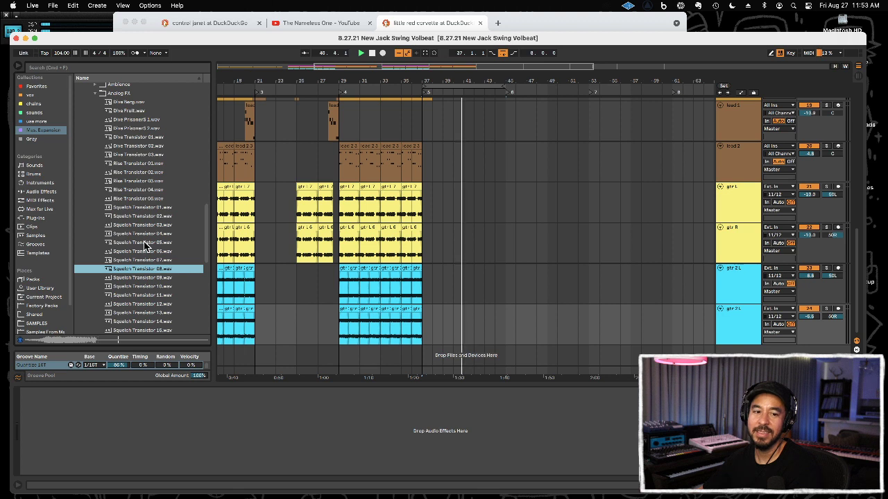
key(Down)
key(Down)
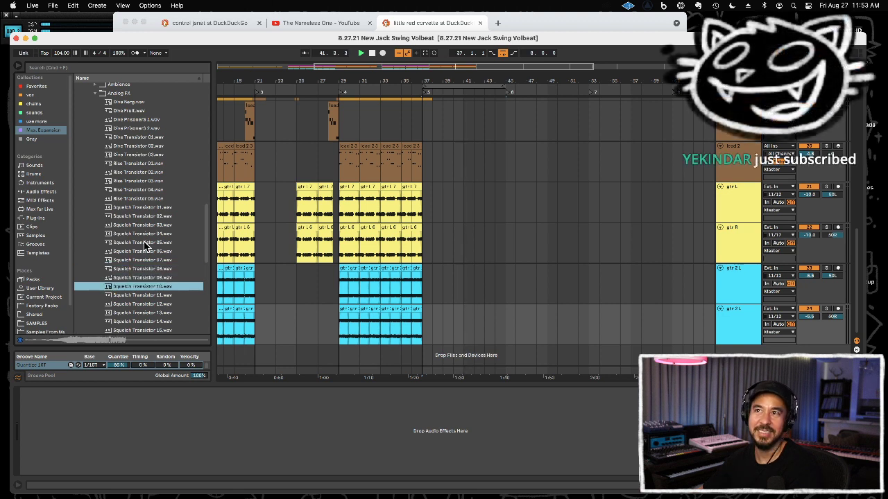
Close Analog FX, open the Blip & Blop folder and audition its Bleep Transistor one-shots
key(Left)
key(Down)
key(Right)
key(Down)
key(Down)
key(Down)
key(Down)
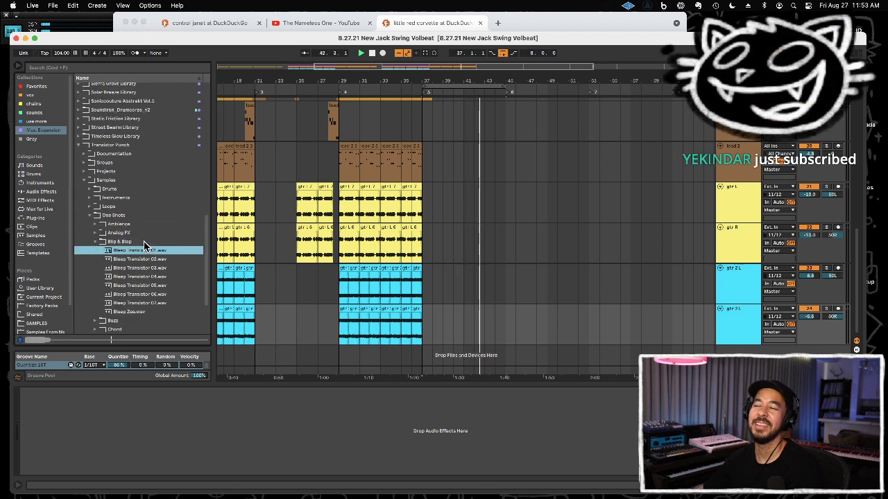
key(Down)
key(Down)
key(Down)
key(Down)
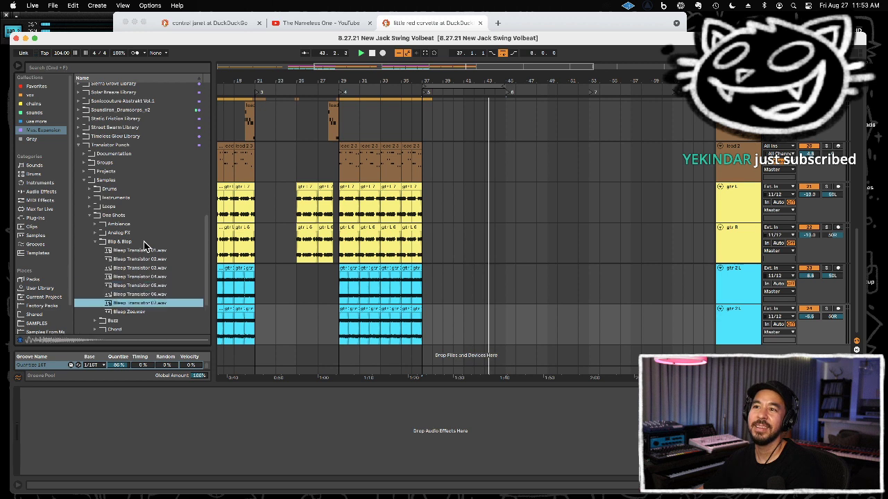
key(Down)
Move on past the Buzz folder to Transistor Punch's Chord folder and audition its first chord one-shots
key(Right)
key(Down)
key(Down)
key(Down)
key(Down)
key(Down)
key(Right)
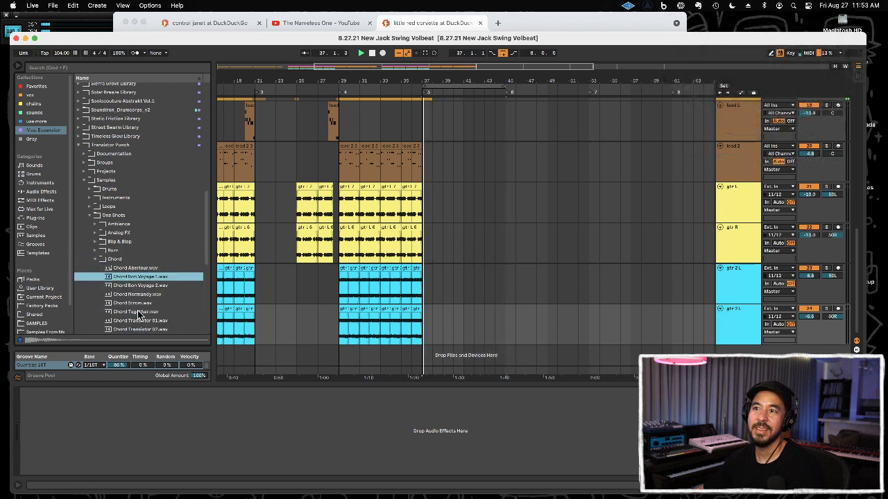
Open Transistor Punch's Glitch folder and audition the Glitch Transistor one-shots 01 through 06
key(Left)
key(Down)
key(Right)
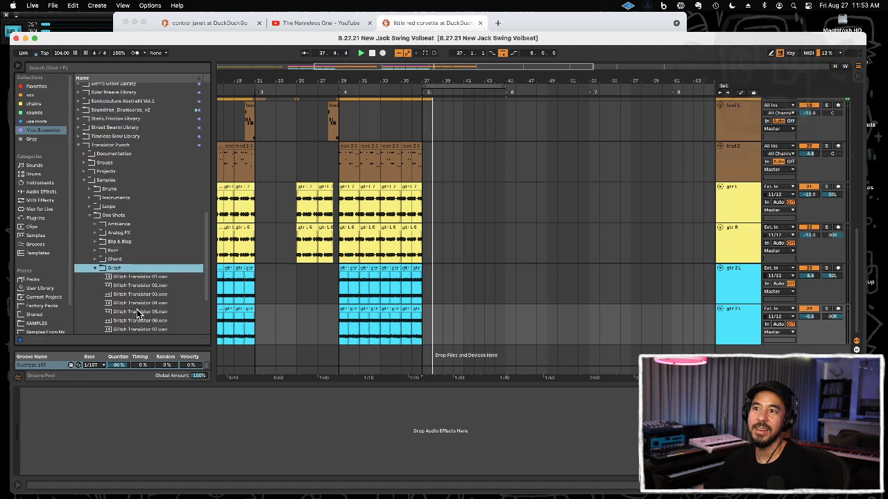
key(Down)
key(Down)
key(Down)
key(Down)
key(Down)
key(Down)
key(Left)
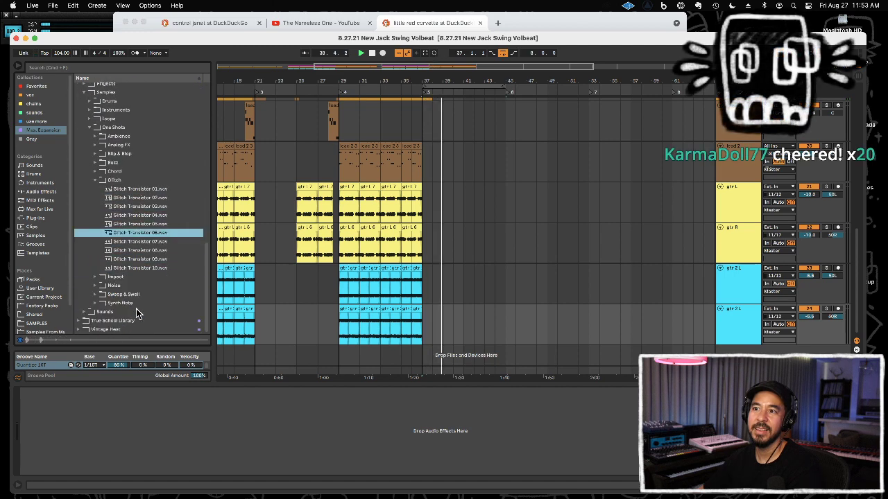
Open Transistor Punch's Impact folder and audition Impact Normandy and several Impact Transistor one-shots
key(Down)
key(Right)
key(Down)
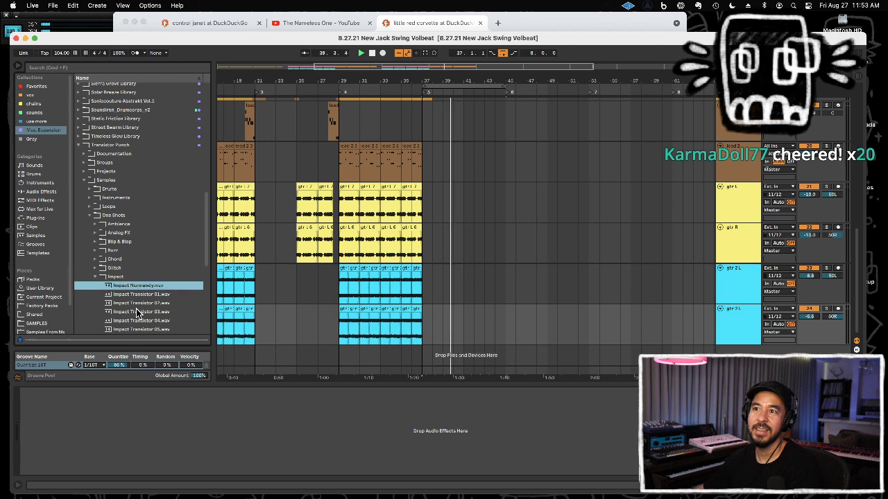
key(Down)
key(Down)
key(Down)
click(138, 308)
key(Down)
scroll(130, 288, down, 2)
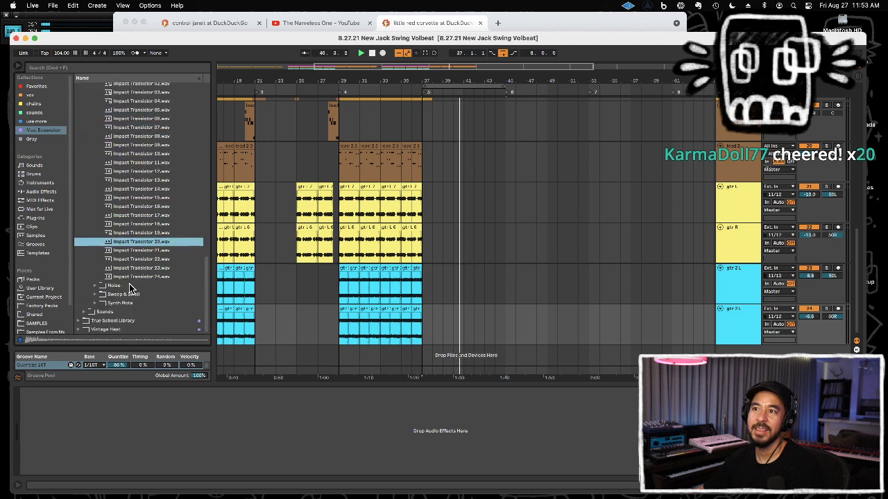
click(136, 272)
key(Down)
Open the Synth Note folder and audition the four ResoSynth Transistor one-shots
click(133, 305)
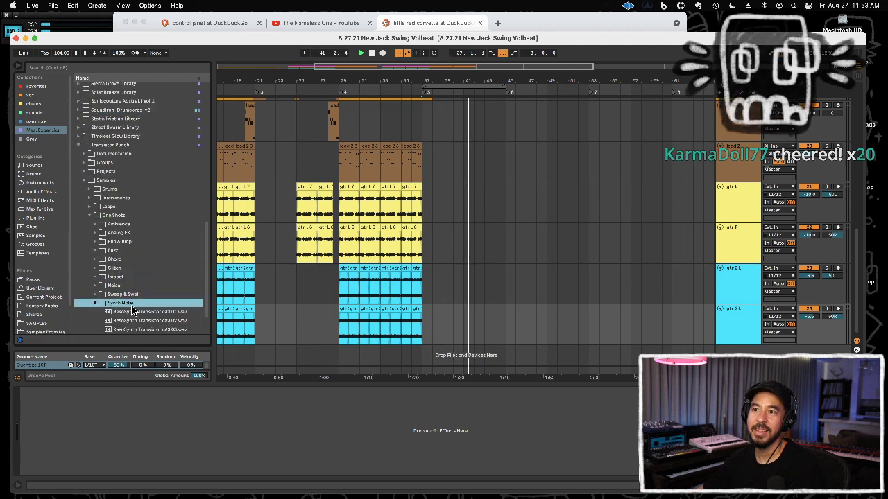
key(Right)
key(Down)
key(Down)
key(Down)
key(Down)
key(Down)
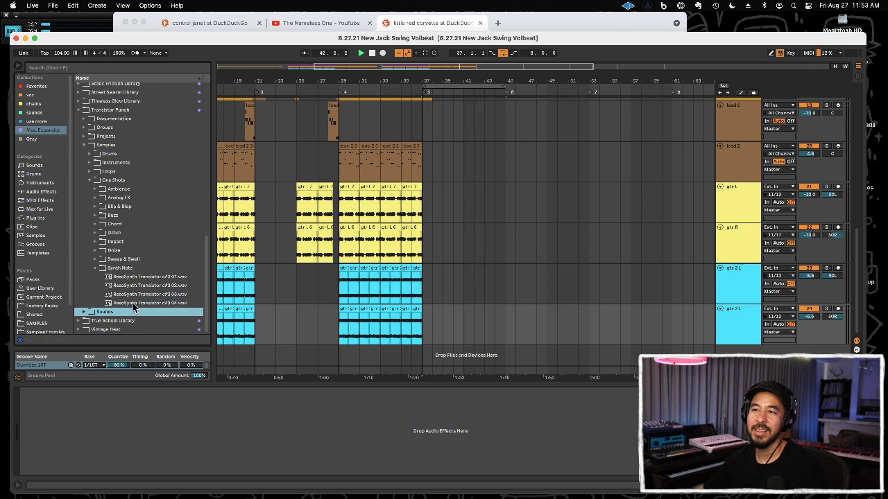
Open the Timeless Glow Library's Samples folder and expand its One Shots folder
click(139, 101)
key(Right)
key(Down)
key(Down)
key(Down)
key(Down)
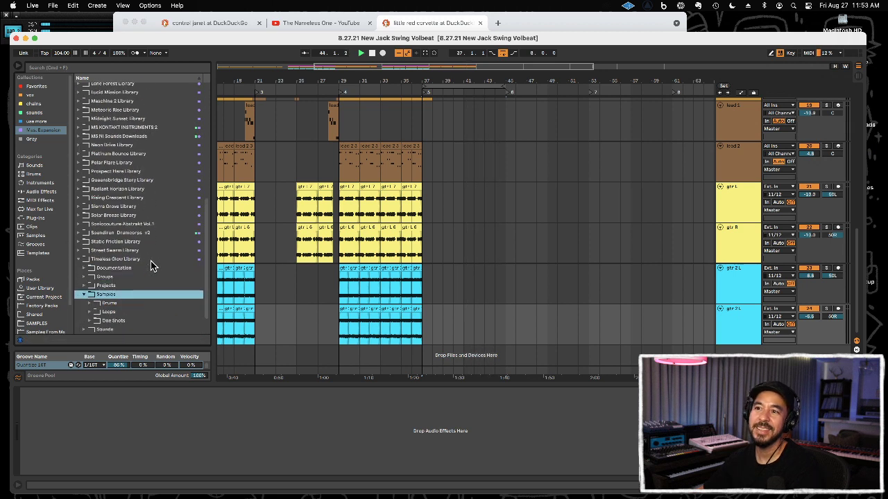
key(Down)
key(Down)
key(Down)
key(Down)
key(Right)
Open Timeless Glow's Analog FX folder and audition FX Jiberito.wav
key(Down)
key(Down)
key(Left)
key(Down)
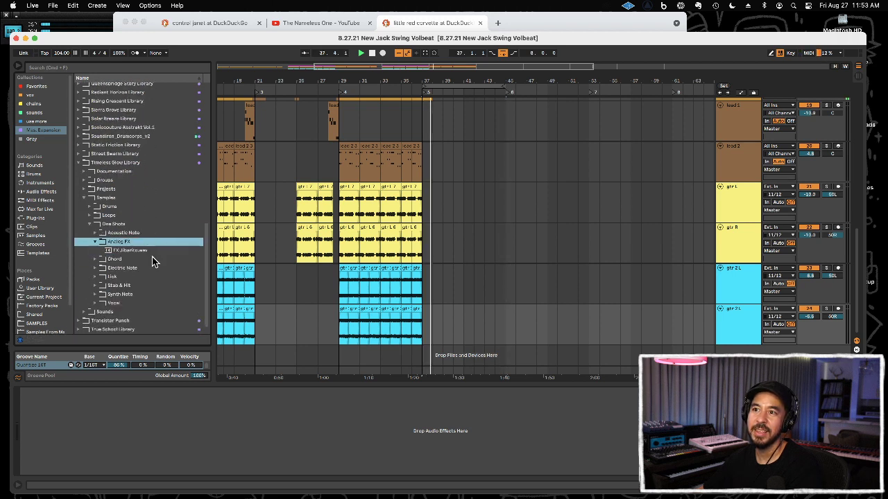
key(Right)
key(Down)
click(149, 243)
click(150, 252)
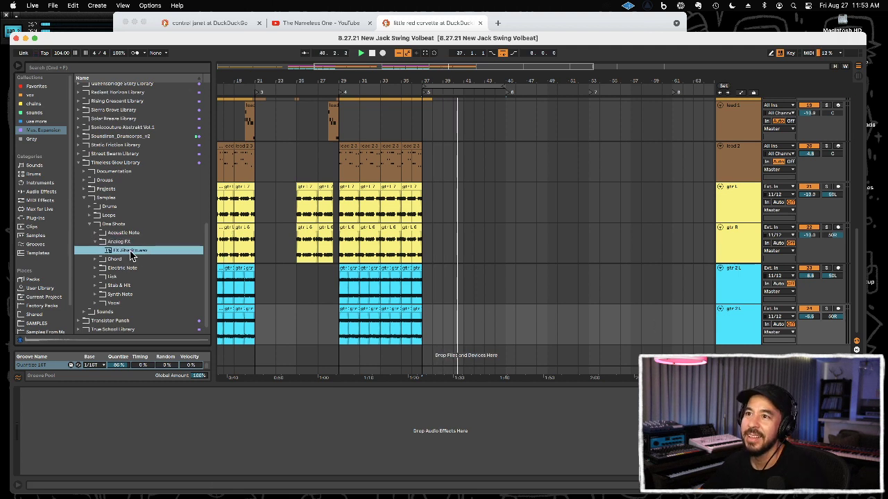
Place FX Jiberito.wav on a new audio track below the guitars, with the clip starting at 37.1.3
drag(281, 276, 428, 356)
drag(448, 80, 447, 101)
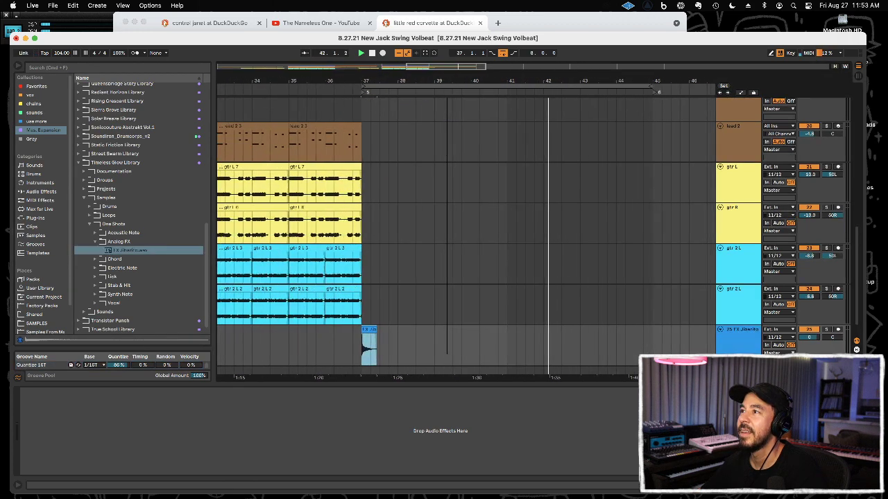
scroll(432, 197, down, 1)
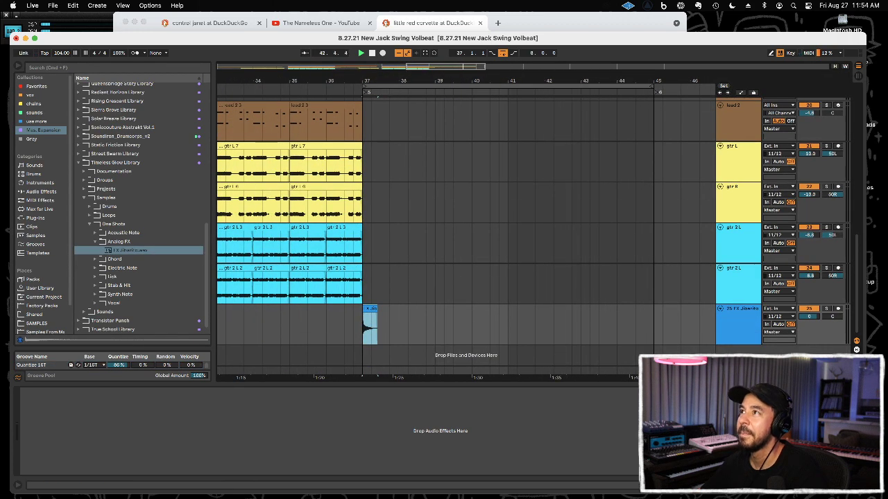
drag(390, 90, 390, 114)
drag(347, 325, 385, 330)
Duplicate the FX Jiberito clip one bar on and shift the copy from bar 38 to bar 39
key(super+d)
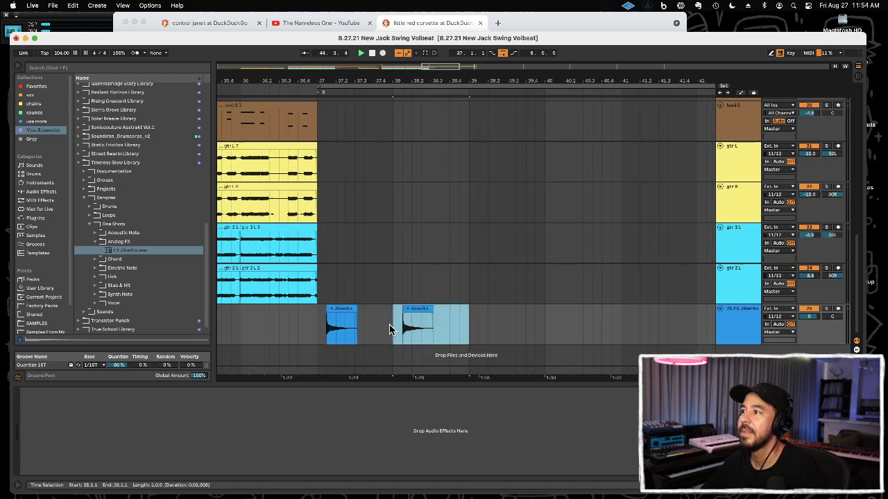
shift+click(316, 332)
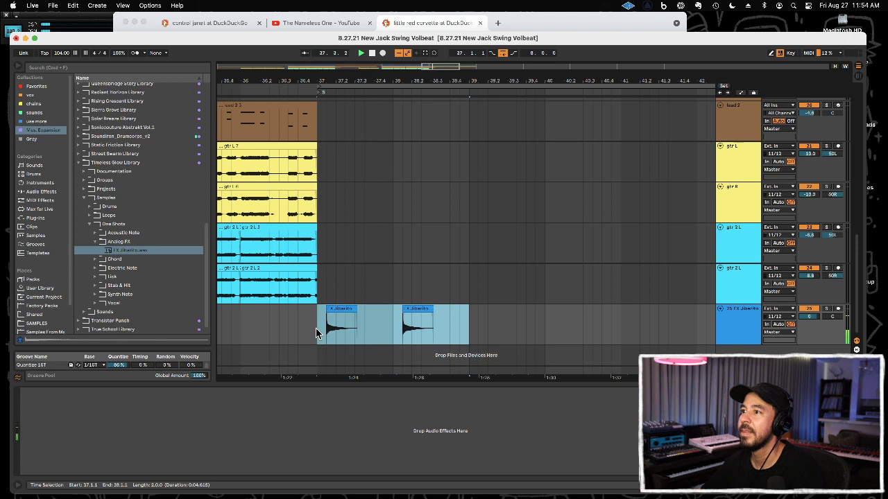
click(419, 320)
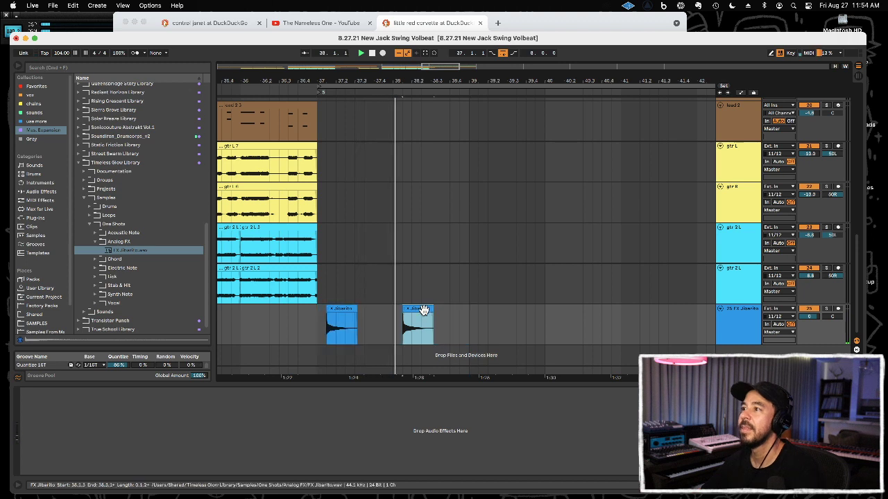
click(479, 323)
key(super+v)
shift+click(315, 331)
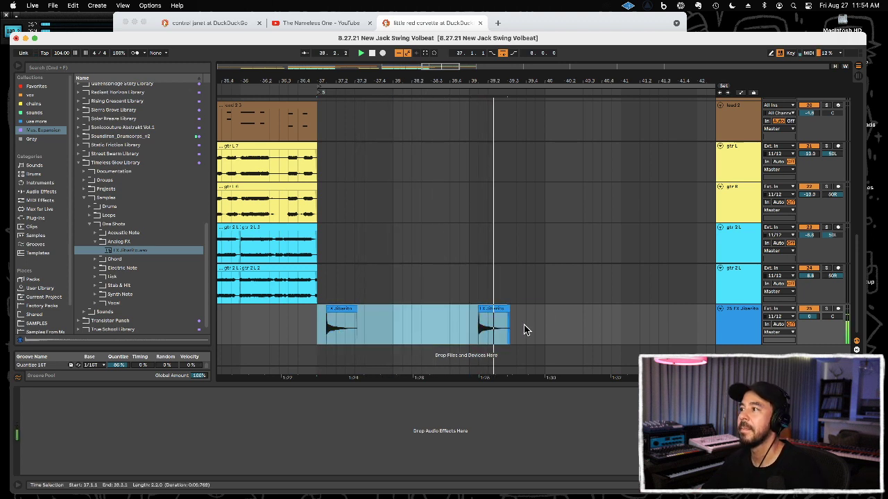
Extend the time selection on the FX track to bar 41 and delete the copied clip in bar 39
shift+click(598, 329)
shift+click(616, 322)
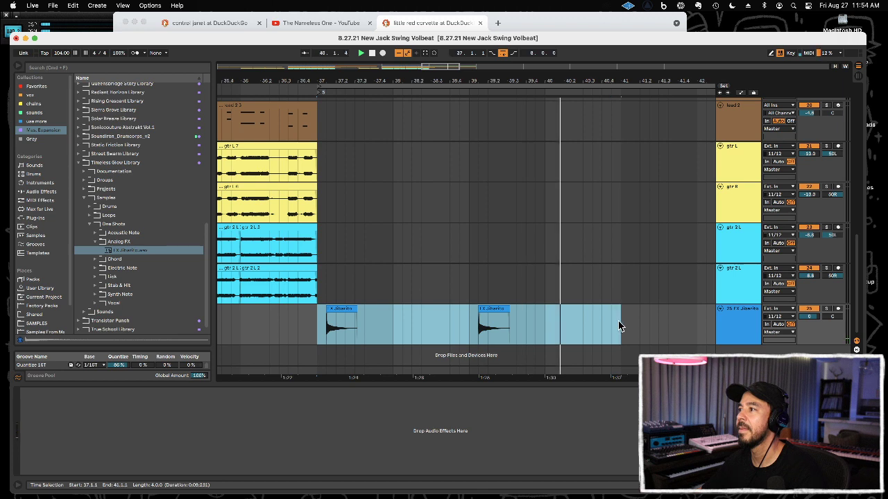
key(Delete)
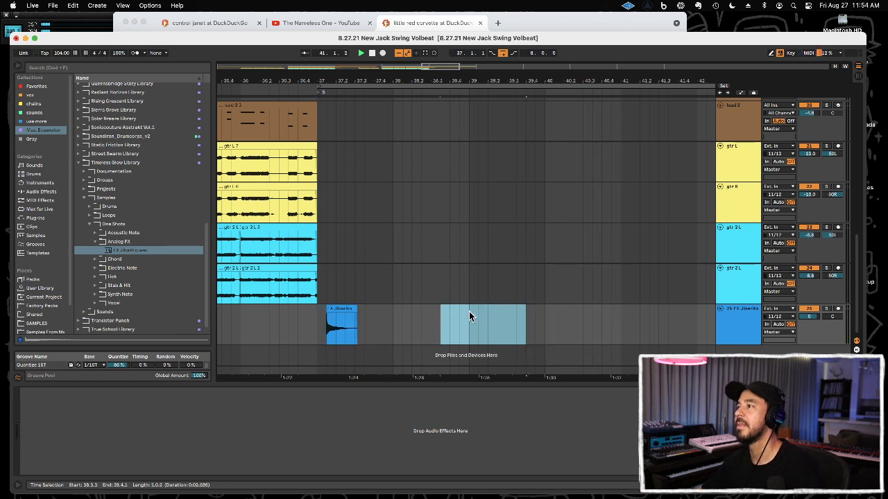
Place a copy of the FX Jiberito clip in bar 41 and lower the FX track's volume to -5.0 dB
drag(477, 320, 631, 324)
key(minus)
key(minus)
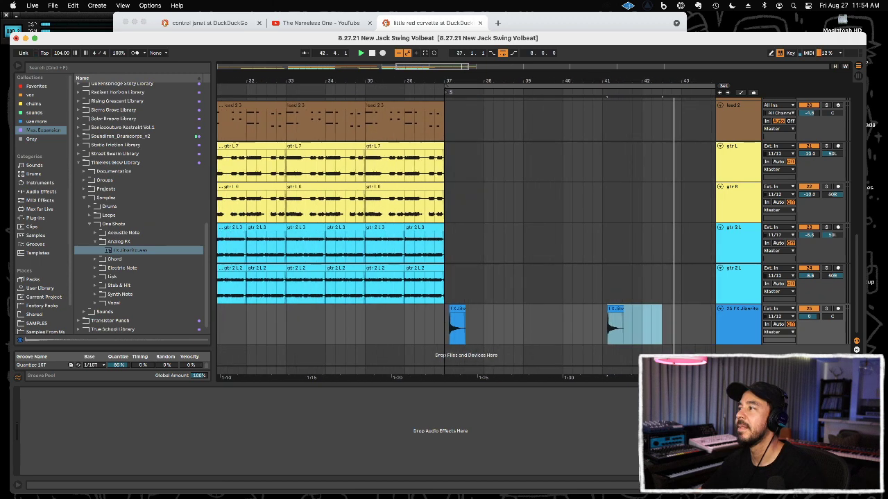
click(808, 319)
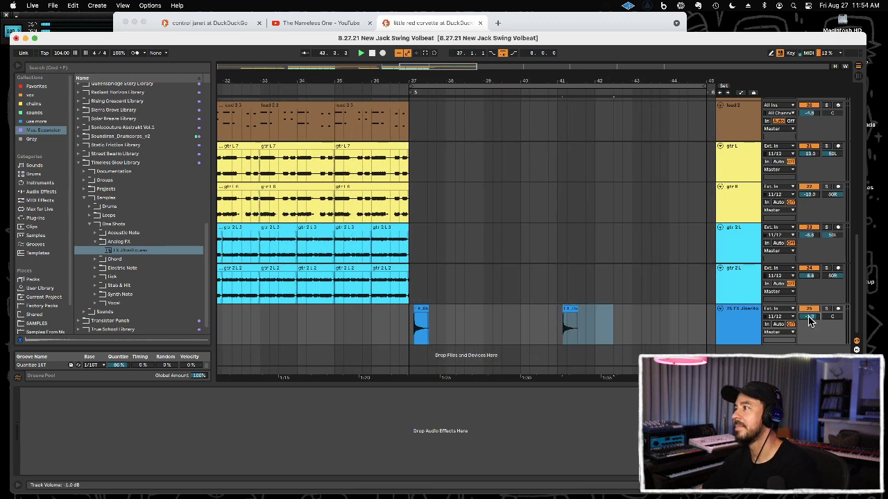
drag(808, 319, 809, 322)
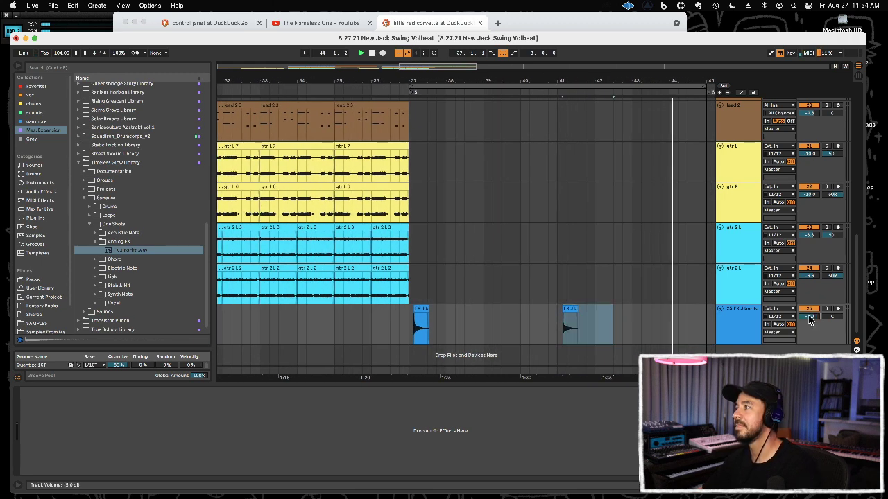
Audition the first few samples in Timeless Glow's Chord one-shots folder, starting with the A# Forget chord, and collapse the folder
click(137, 246)
click(147, 258)
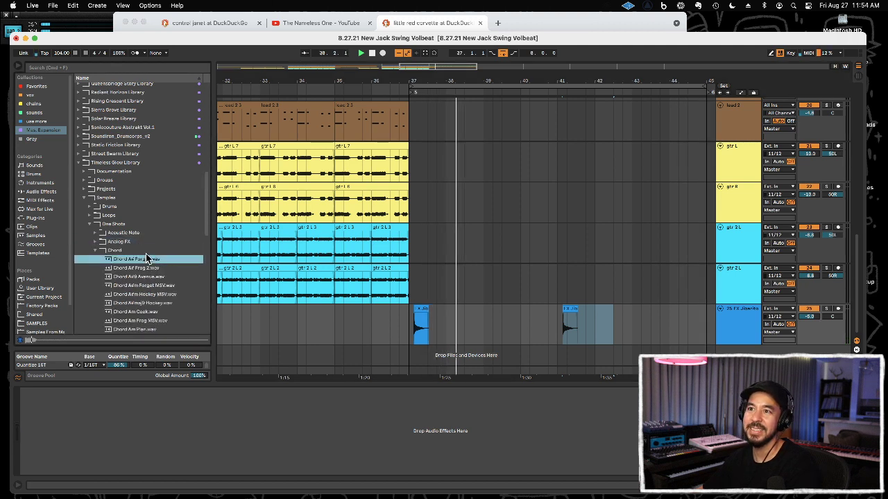
key(Down)
key(Down)
key(Down)
key(Left)
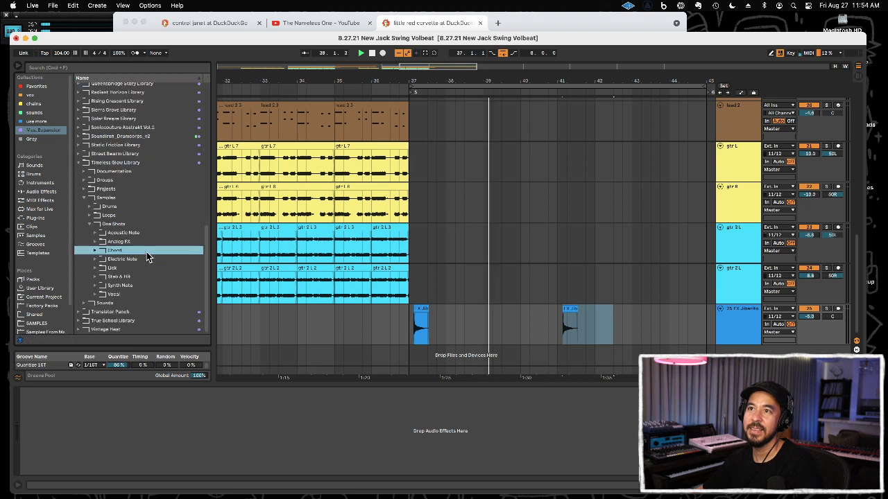
Audition samples in the Electric Note one-shots folder, including Guitar F Harper.wav and the organ sample below it
key(Down)
key(Right)
key(Down)
key(Down)
key(Down)
scroll(145, 276, down, 5)
click(147, 261)
key(Up)
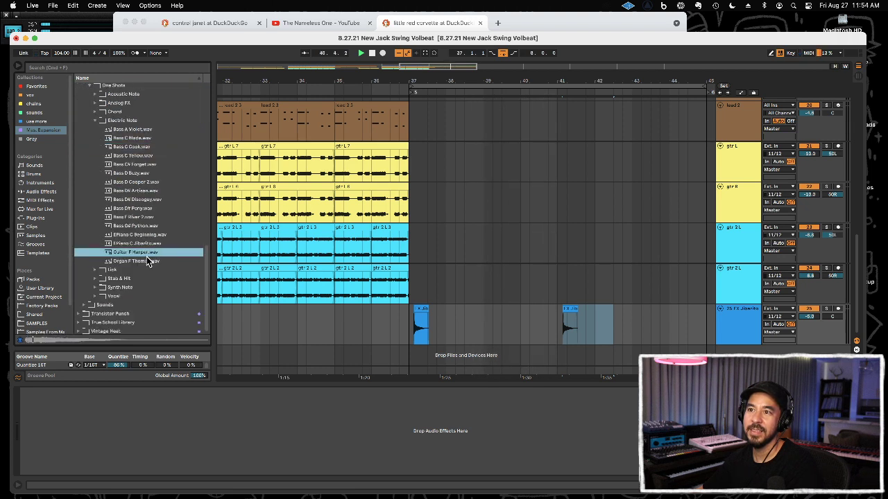
key(Down)
key(Left)
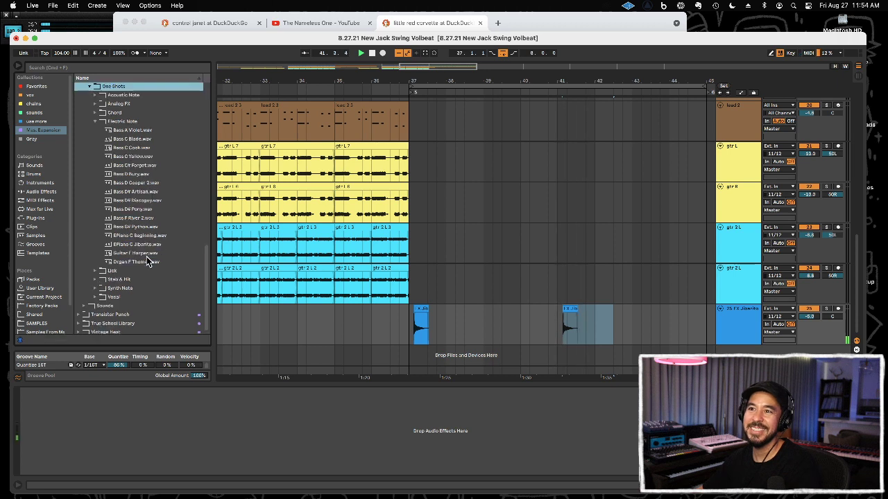
Audition the samples in the Lick one-shots folder from Lick A Frog.wav through Lick Gm7 Sneakers.wav
click(143, 272)
key(Right)
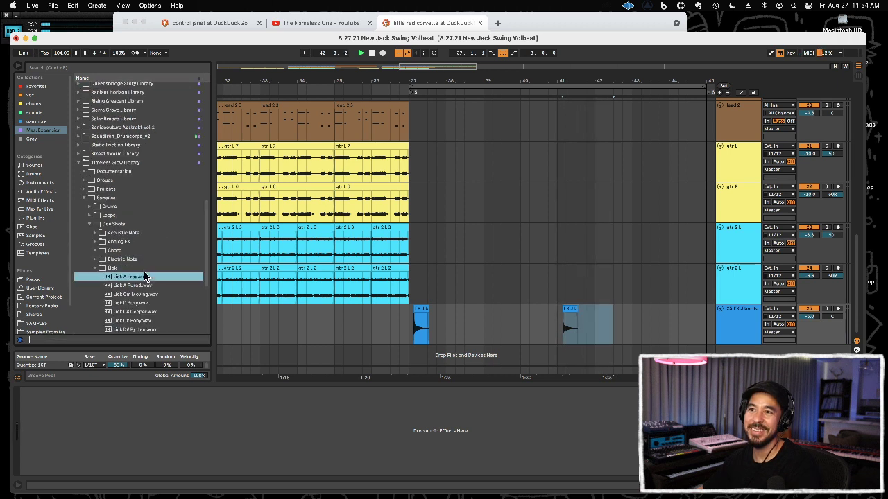
key(Down)
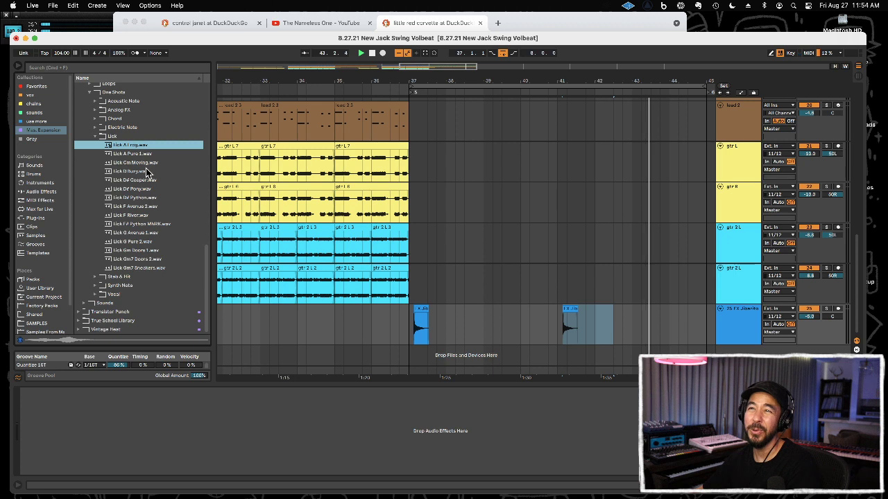
key(Down)
key(Up)
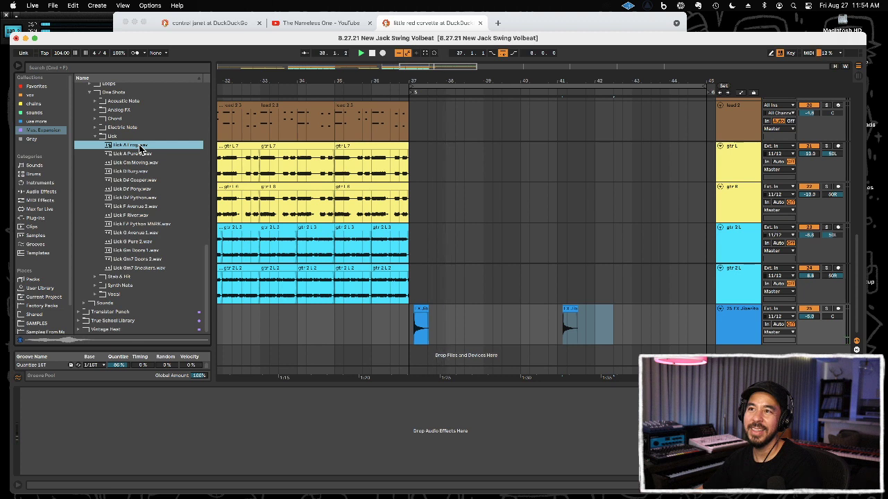
key(Down)
key(Down)
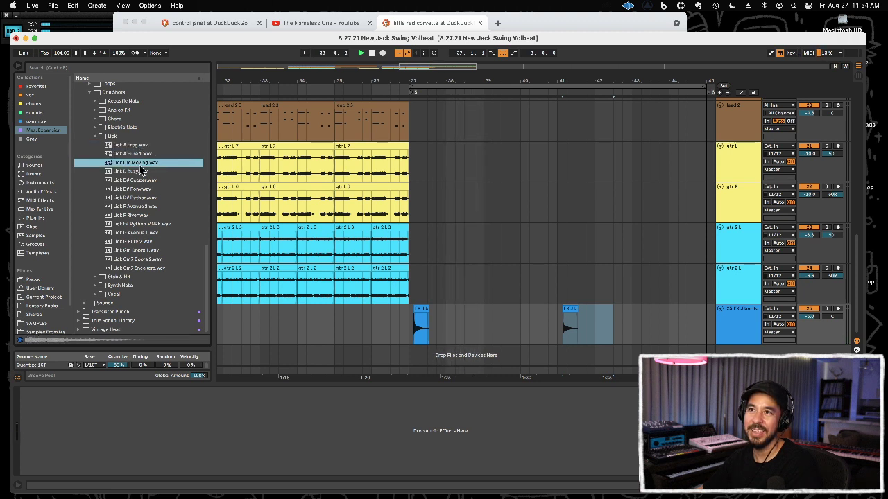
key(Down)
key(Down)
key(Down)
key(Down)
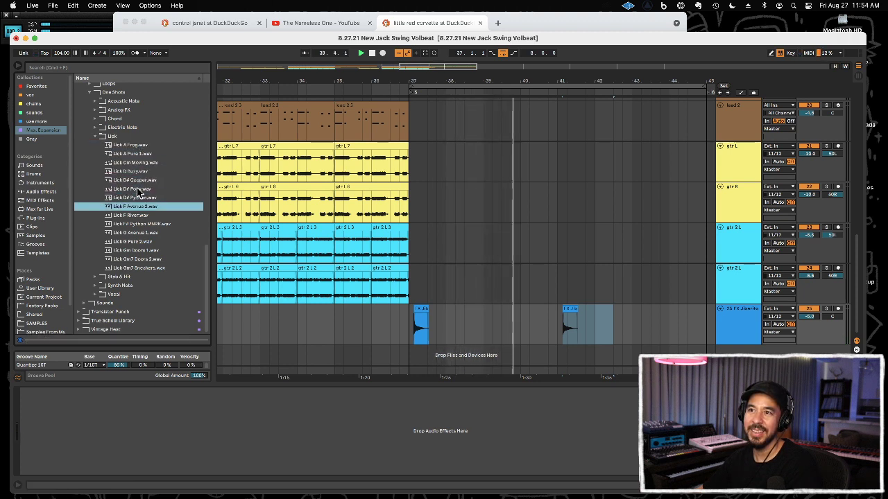
key(Down)
key(Down)
key(Down)
key(Down)
key(Down)
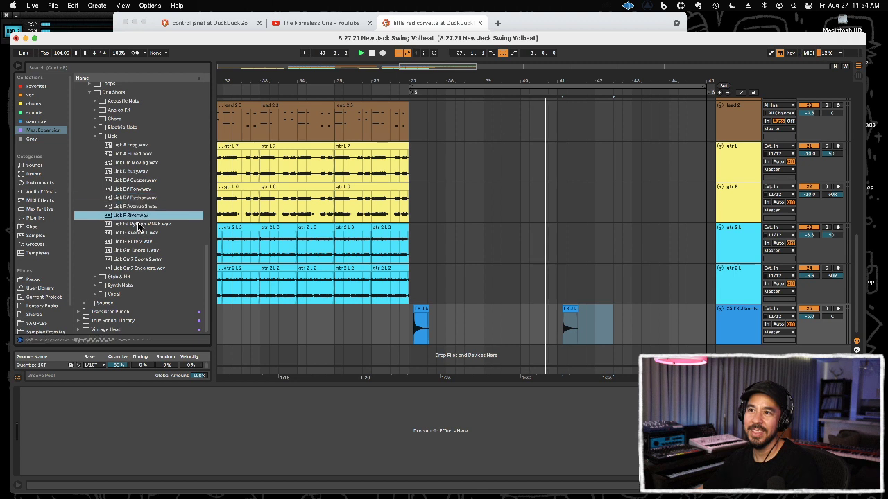
key(Down)
key(Down)
key(Down)
key(Down)
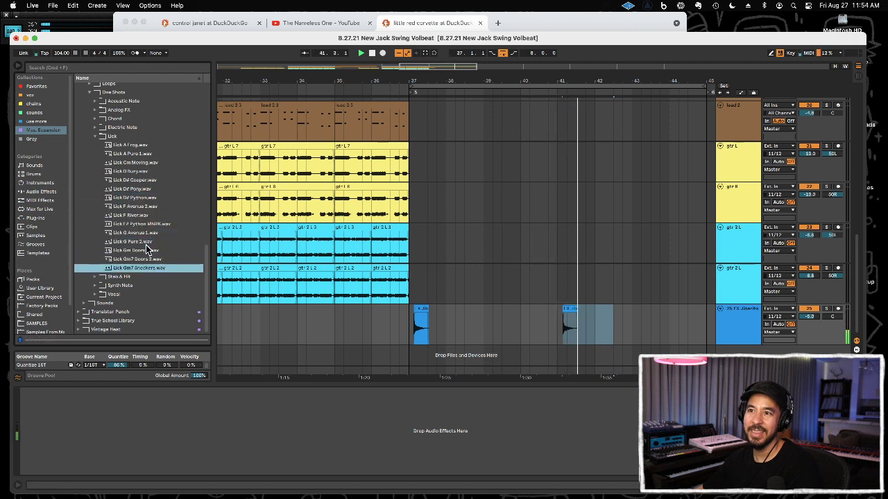
key(Left)
Open the Stab & Hit one-shots folder and audition its bass, stab and string samples
click(142, 277)
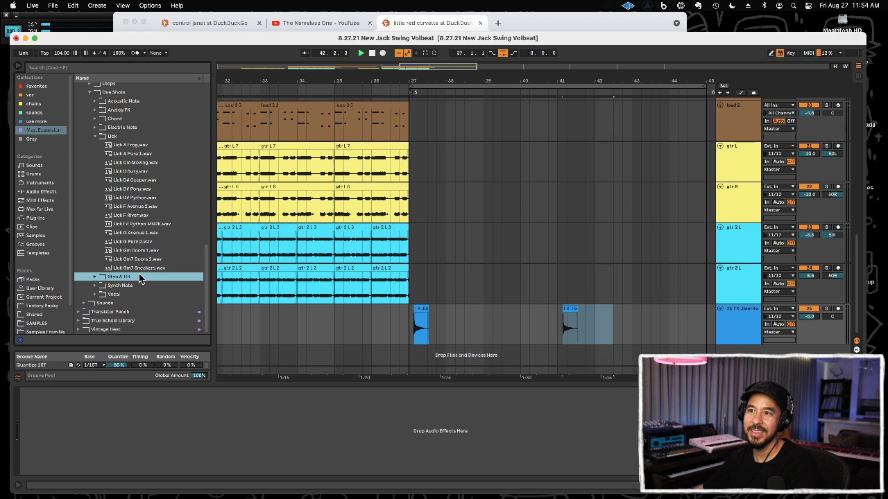
key(Right)
key(Down)
key(Down)
key(Down)
key(Down)
key(Down)
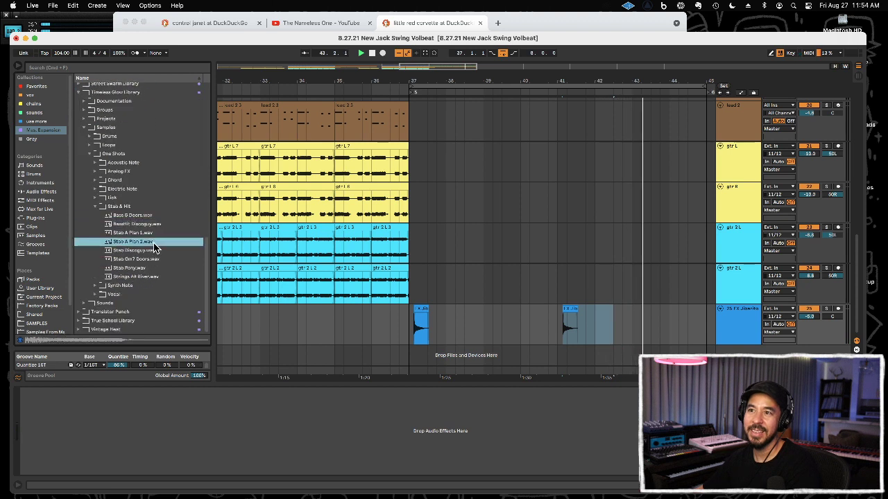
key(Down)
key(Down)
key(Down)
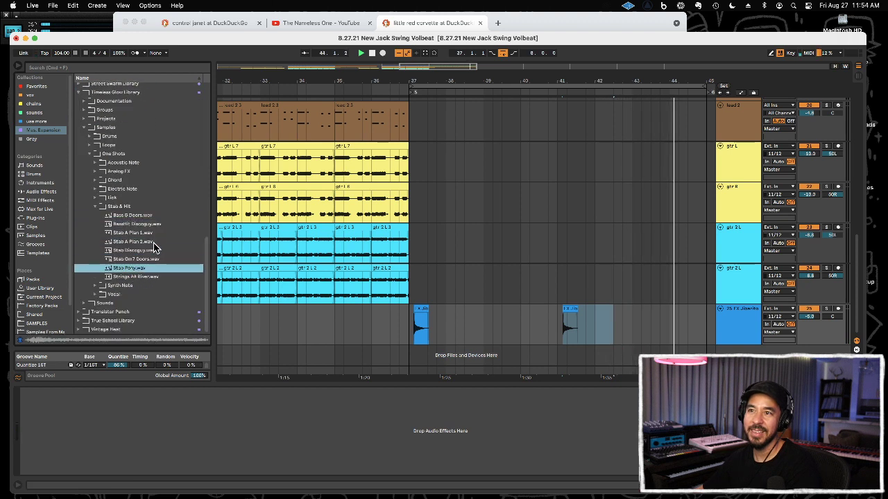
key(Down)
Open the Synth Note one-shots folder and audition its first bass samples, starting with Bass A# Hockey.wav
key(Right)
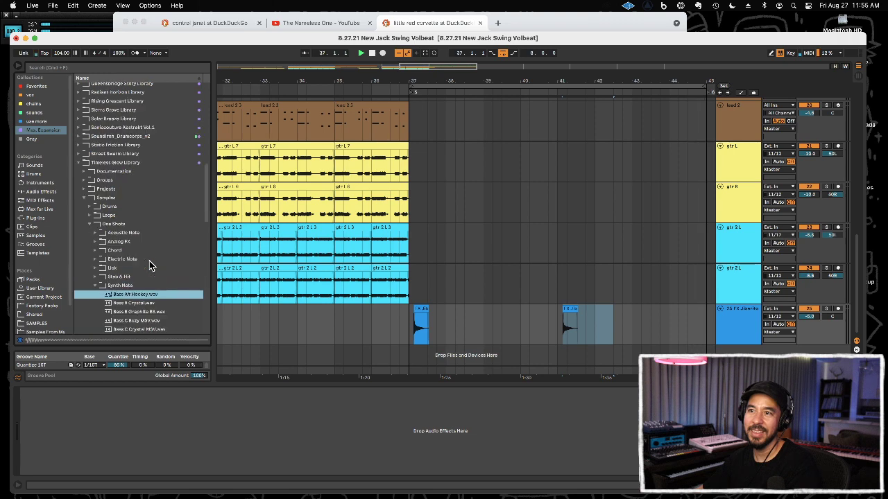
key(Down)
click(149, 258)
scroll(148, 260, down, 5)
click(148, 259)
Open the Vocal one-shots folder and audition its samples down to Vocal Beginning.wav
click(145, 295)
key(Right)
key(Down)
key(Down)
key(Down)
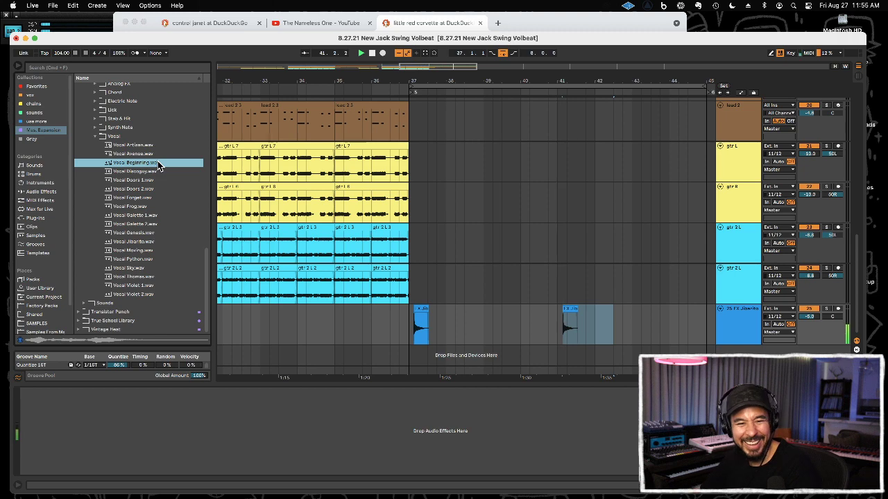
Place Vocal Beginning.wav on a new audio track at 37.1.1 and play the arrangement around it
drag(158, 165, 416, 356)
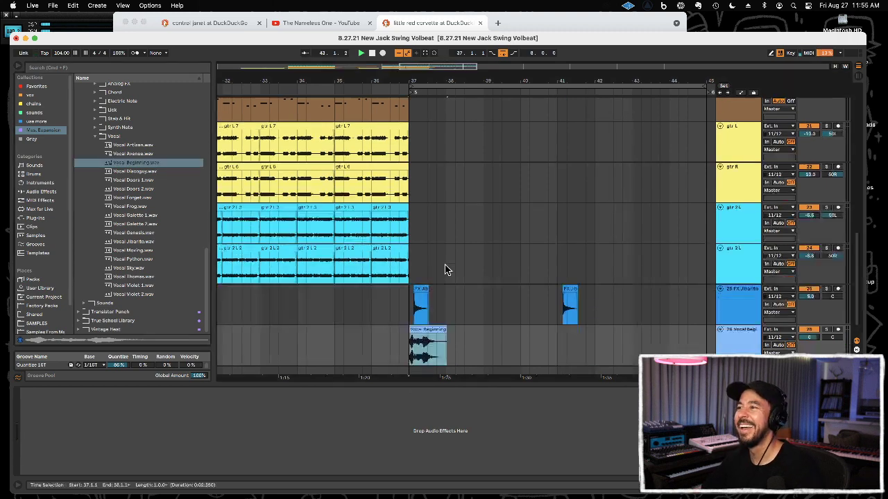
click(367, 279)
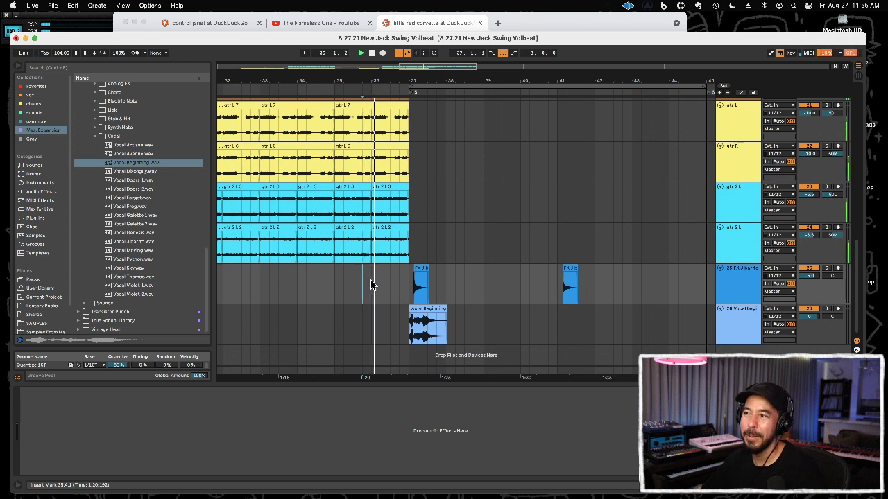
click(418, 308)
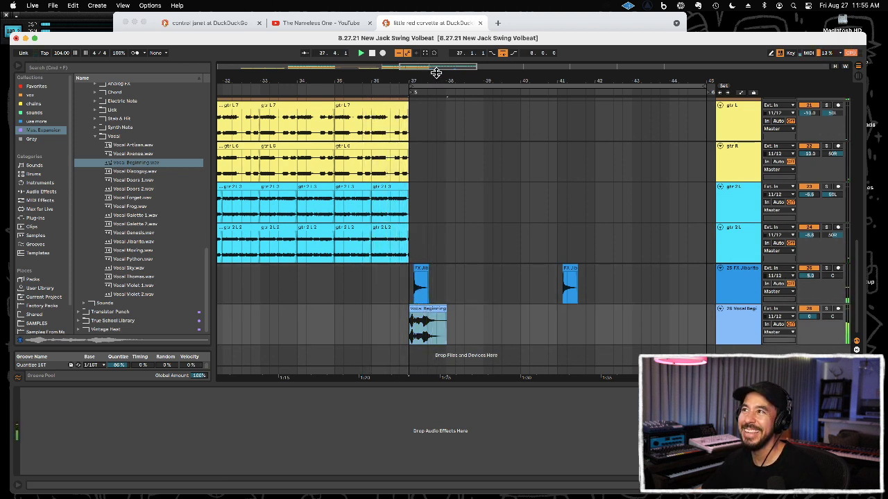
Move the Vocal Beginning clip to 29.1.1 and loop playback over bars 29 to 33
drag(437, 73, 436, 62)
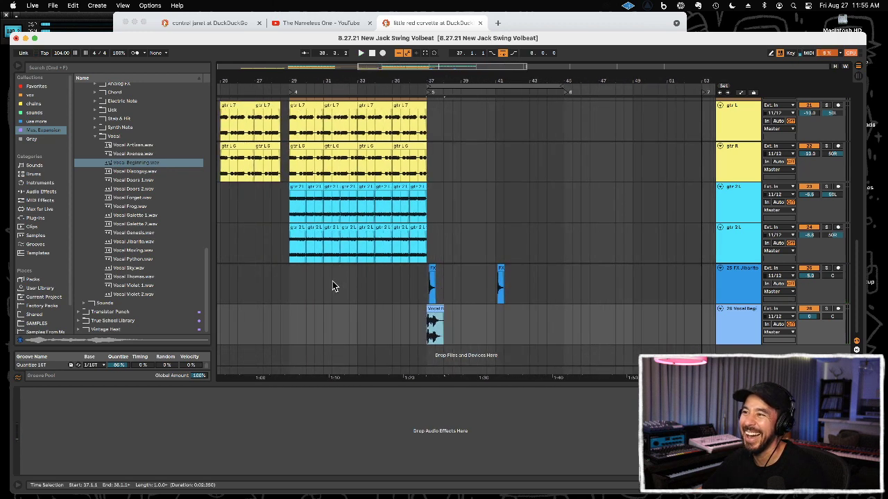
key(super+z)
key(super+z)
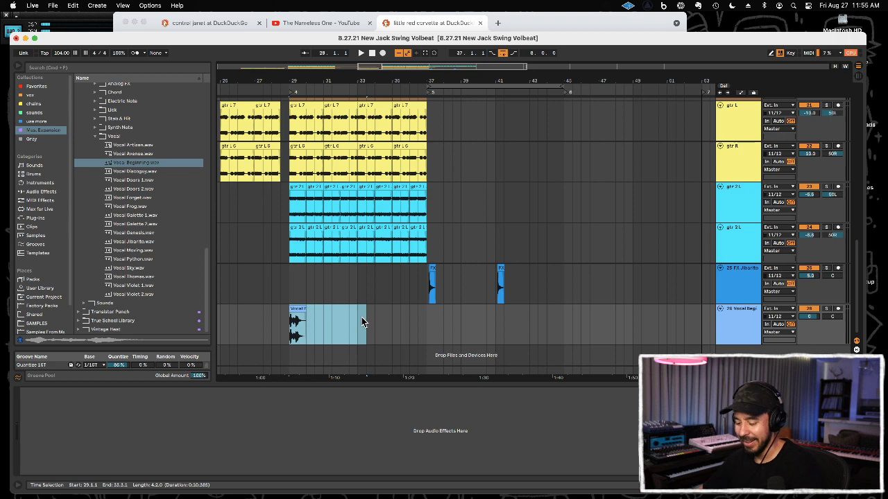
click(293, 319)
key(space)
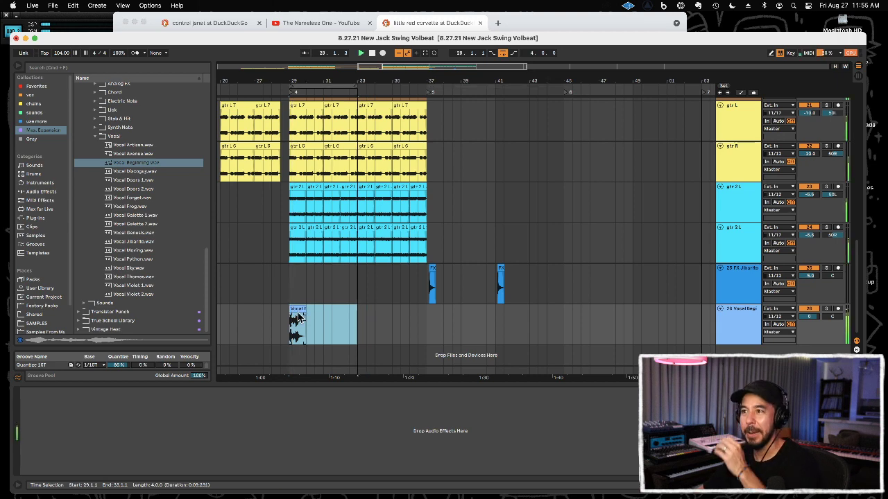
Transpose the Vocal Beginning clip by +2 semitones and lower its track volume to -5.7 dB
double_click(293, 310)
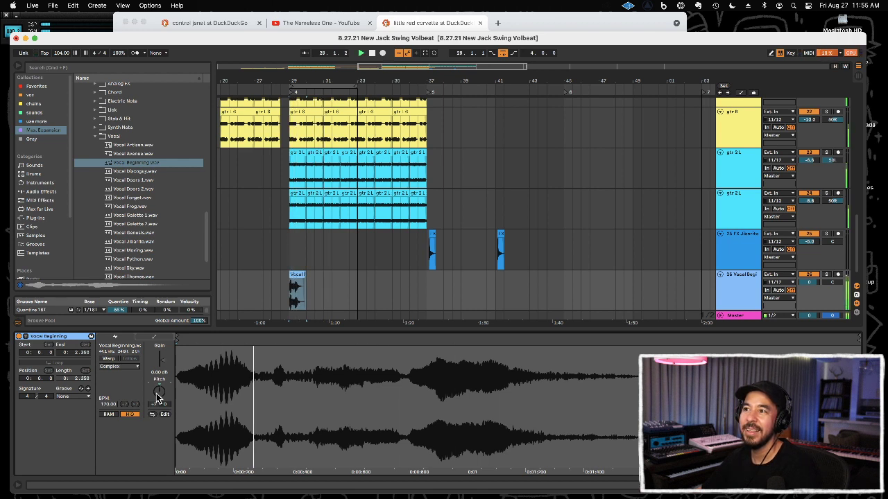
drag(815, 288, 815, 281)
Audition the vocal one-shots from Vocal Doors 1.wav to Vocal Forget.wav and place Vocal Forget.wav at bar 31 on the vocal track
click(131, 181)
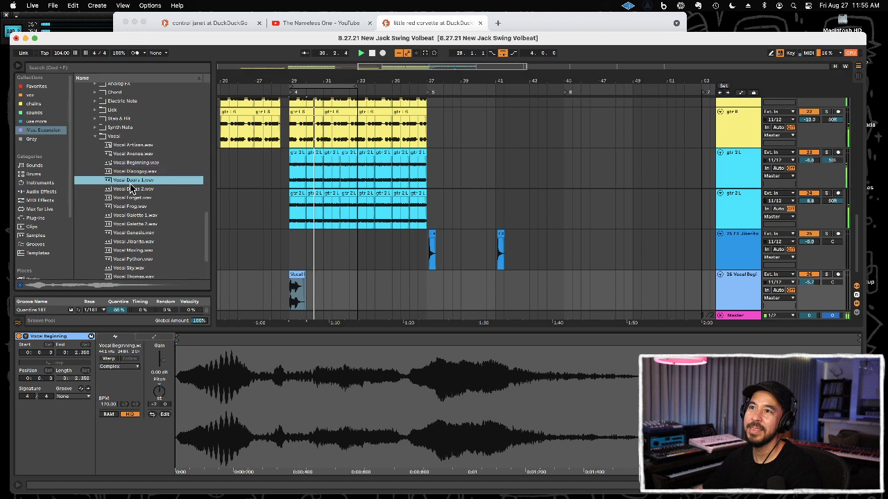
scroll(139, 180, down, 3)
key(Down)
key(Down)
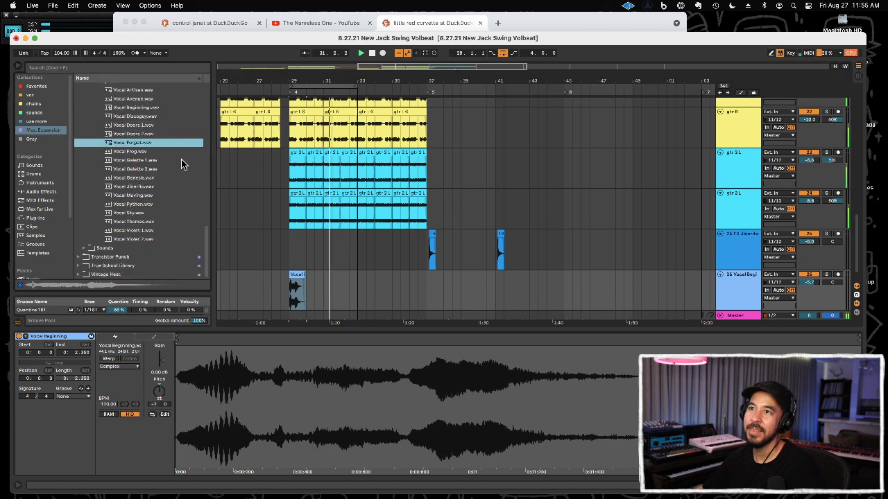
drag(136, 146, 340, 264)
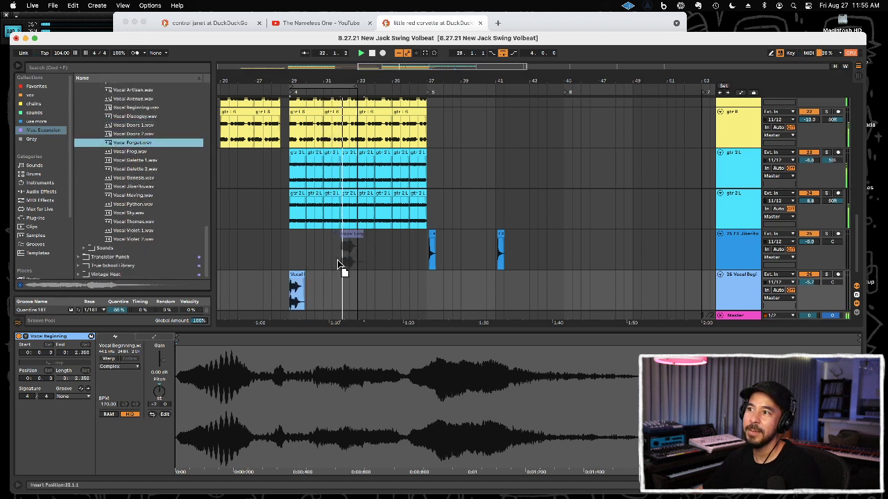
drag(328, 298, 329, 295)
key(space)
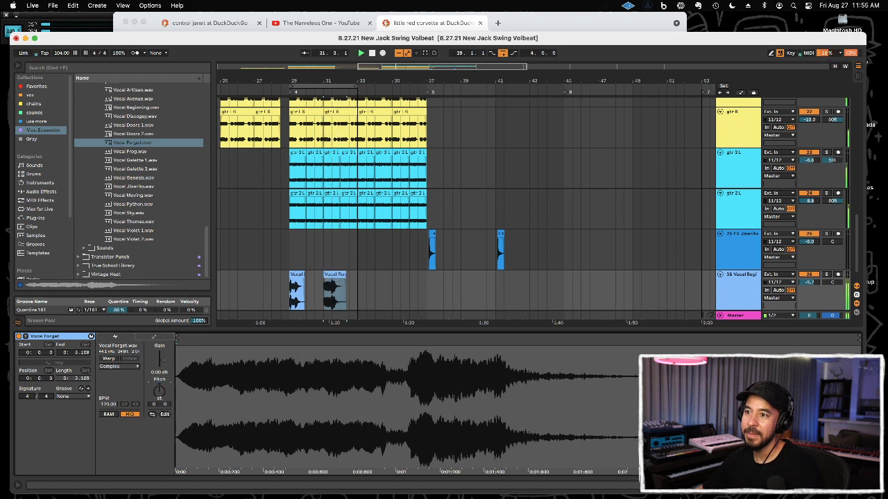
Try transposing the Vocal Forget clip by -2 and -5 semitones while playing the loop
drag(163, 390, 163, 393)
key(space)
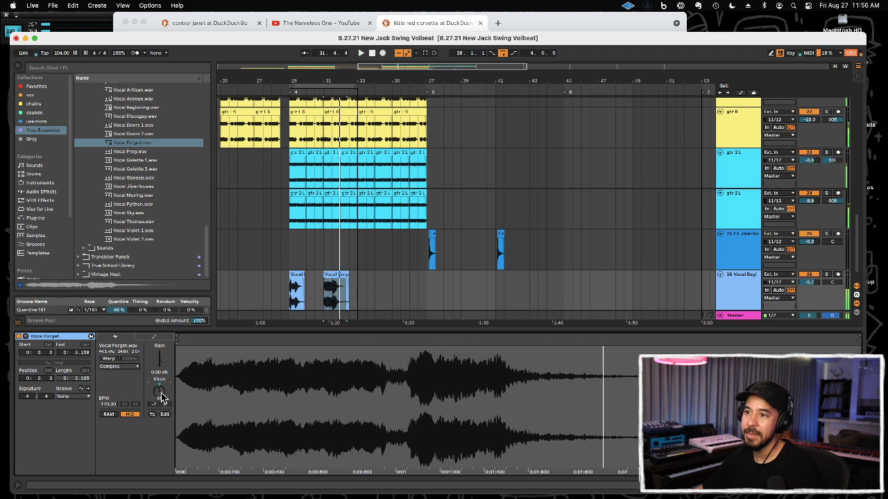
key(space)
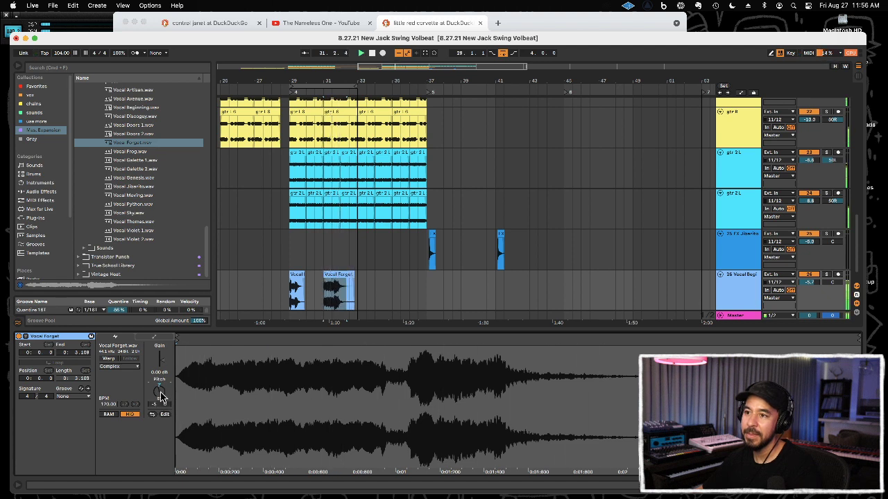
key(space)
Audition the vocal one-shots from Vocal Frog.wav to Vocal Moving.wav
click(152, 152)
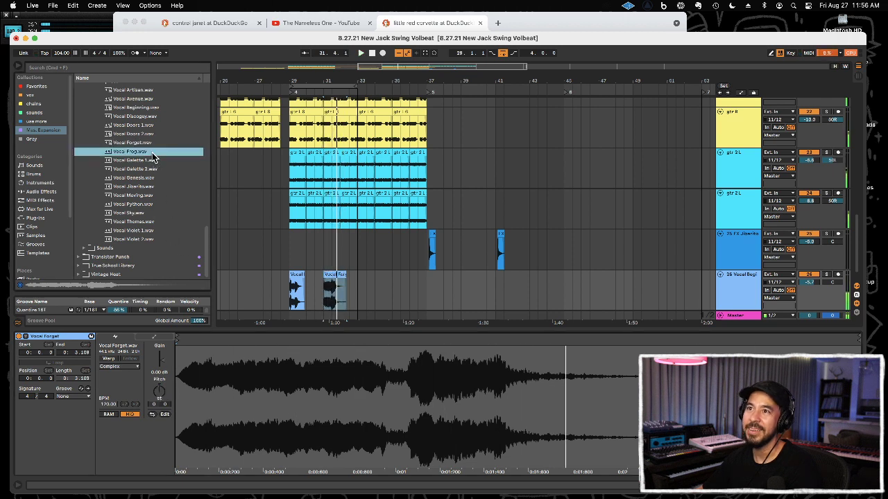
click(152, 160)
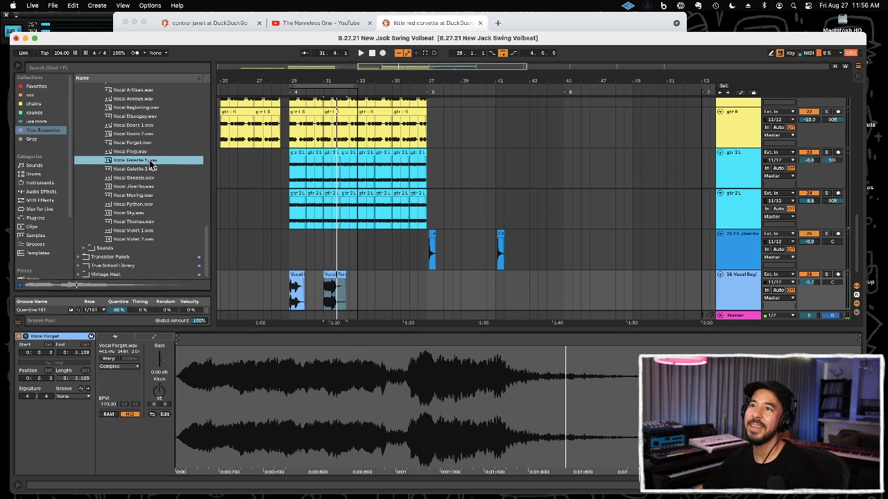
click(151, 170)
click(147, 178)
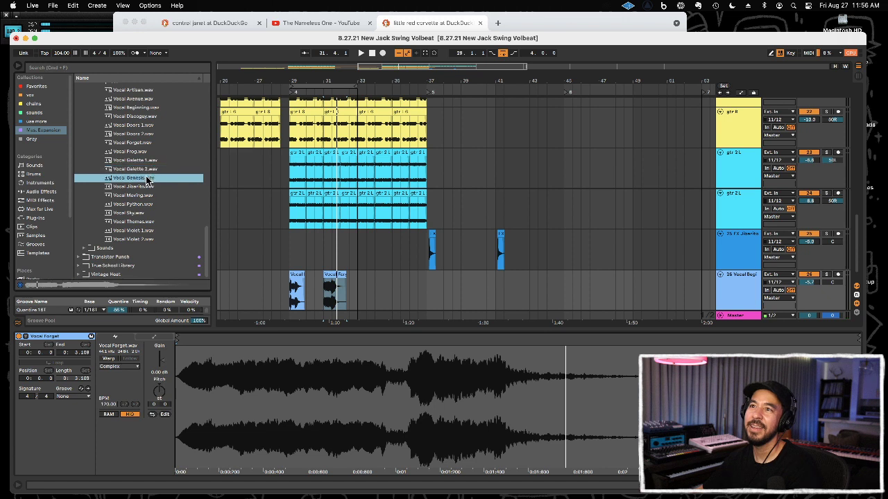
key(Down)
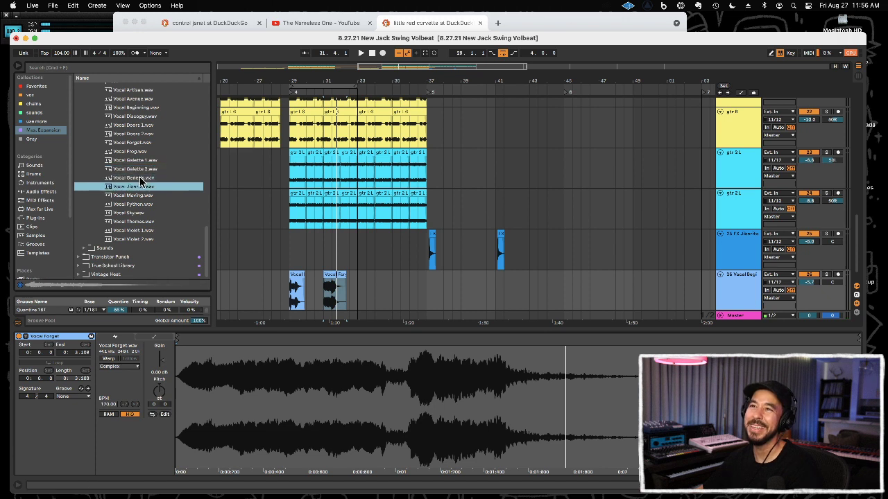
click(139, 196)
Replace the Vocal Forget clip at bar 31 with Vocal Moving.wav and transpose it by +4 semitones while playing the loop
drag(137, 196, 330, 276)
click(326, 279)
key(Delete)
key(space)
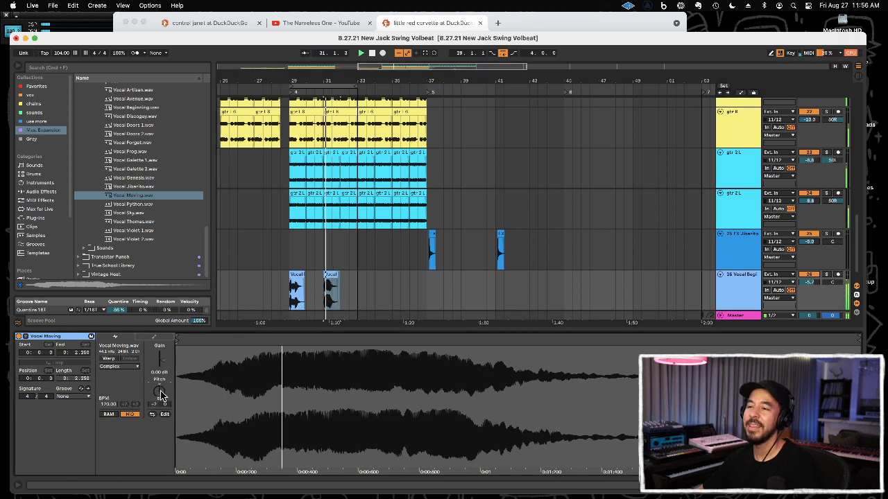
scroll(160, 395, down, 1)
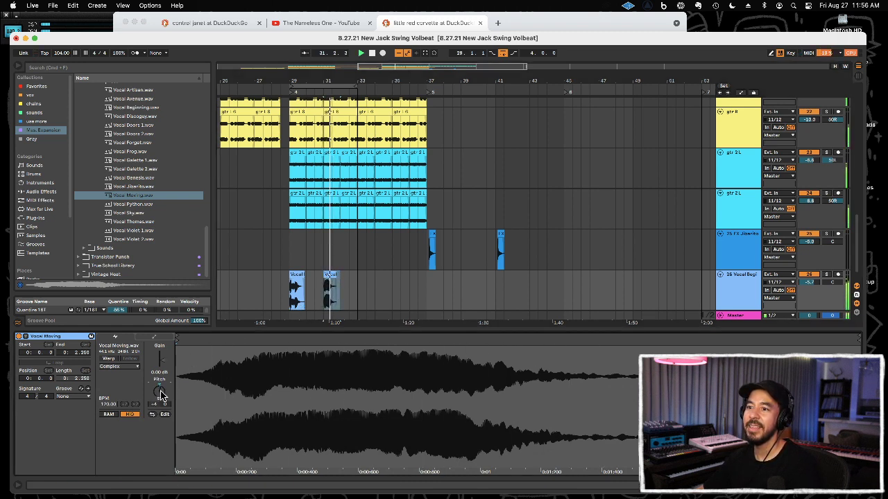
Move the Vocal Moving clip half a bar earlier to 30.3.1 and copy it to 32.3.1
click(291, 298)
click(323, 296)
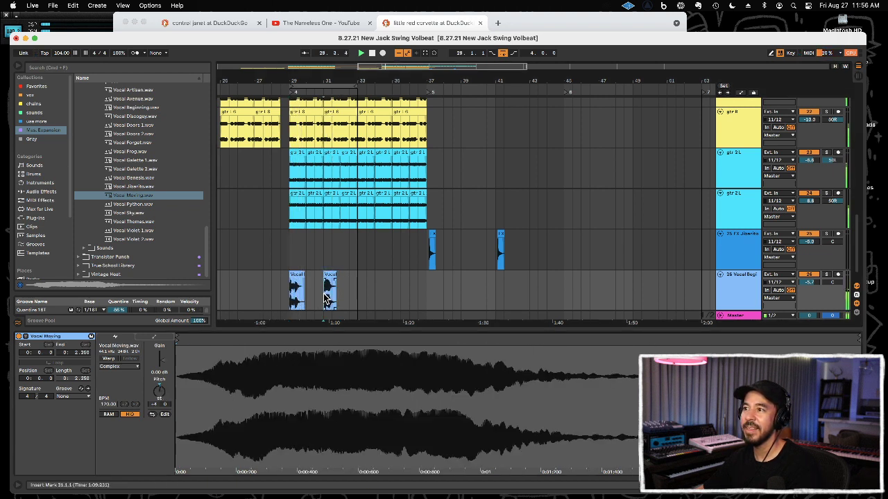
drag(321, 284, 317, 288)
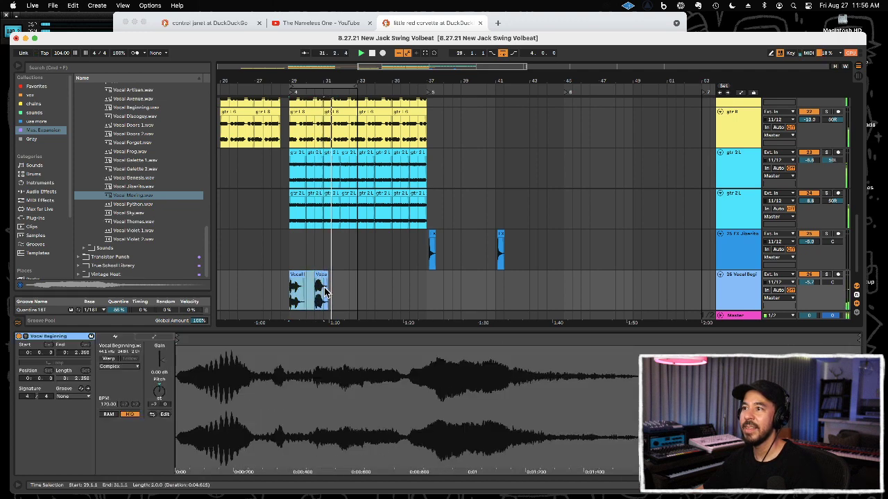
shift+click(321, 291)
drag(321, 283, 357, 294)
Audition the remaining vocal one-shots from Vocal Python.wav to Vocal Violet 2.wav against the loop
click(174, 206)
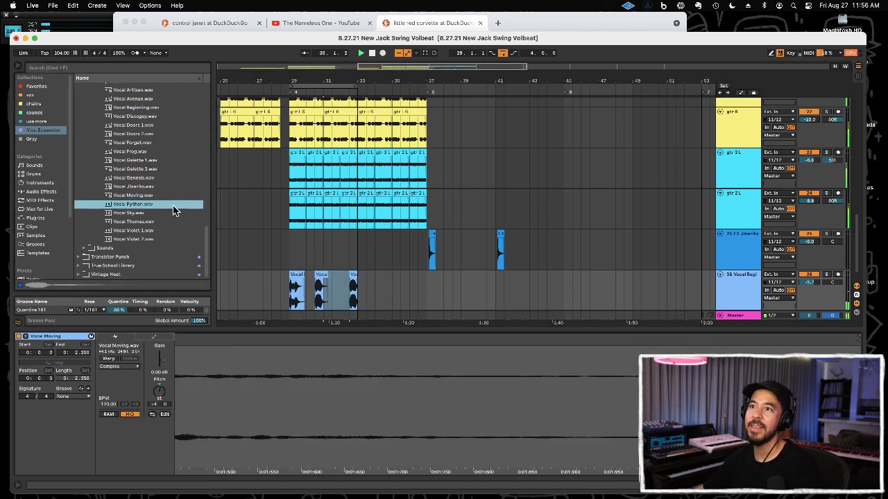
key(Down)
click(162, 221)
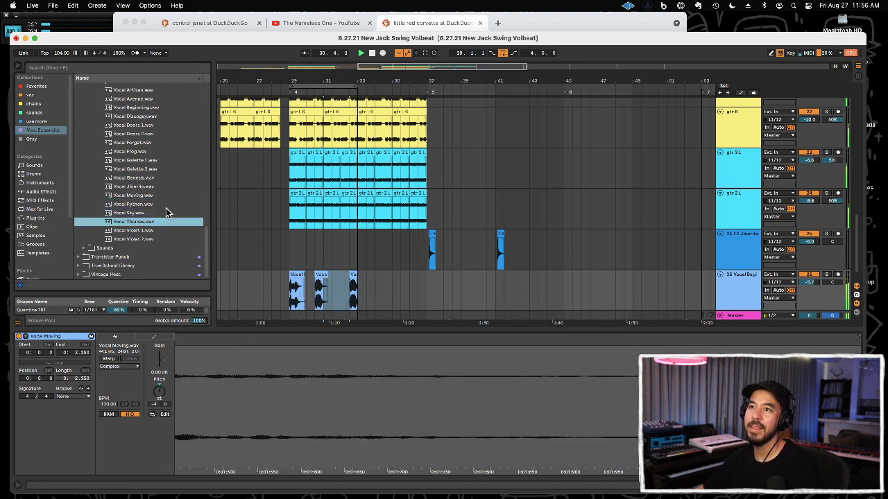
click(144, 231)
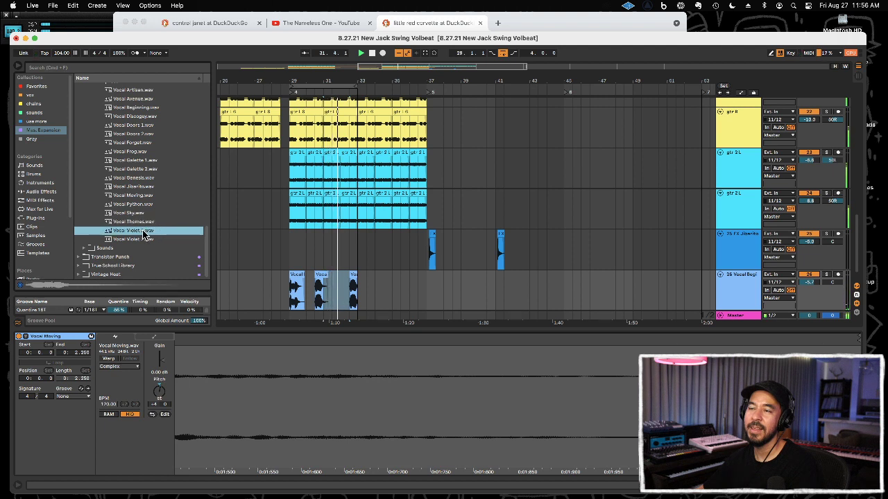
click(141, 238)
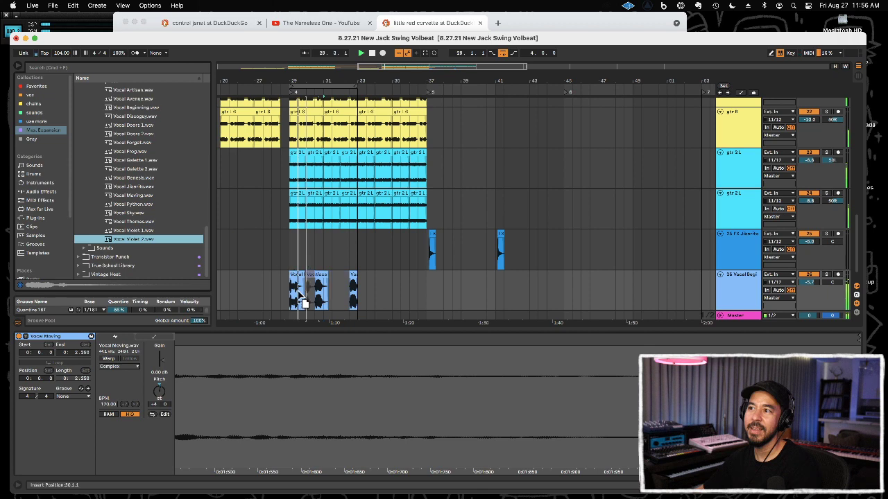
Try Vocal Violet 2.wav at 31.1.1 on the vocal track, transposed by +2 semitones, and remove the clip
scroll(320, 308, down, 1)
drag(323, 289, 326, 290)
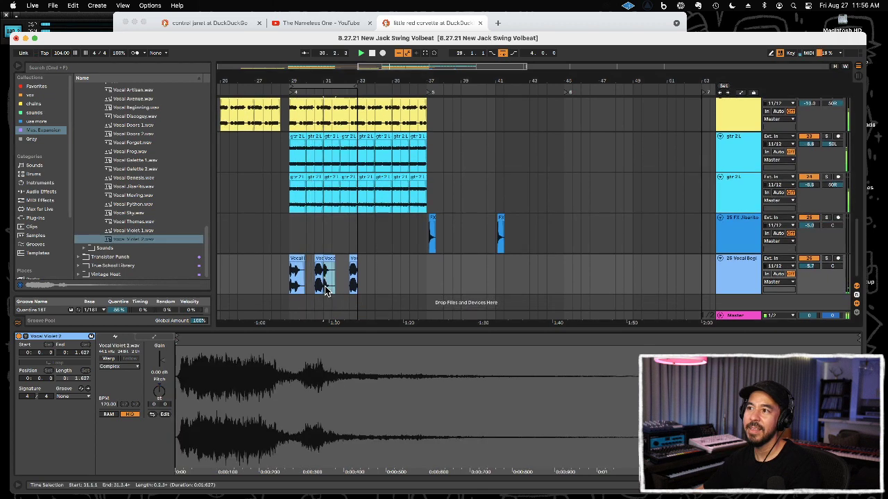
key(space)
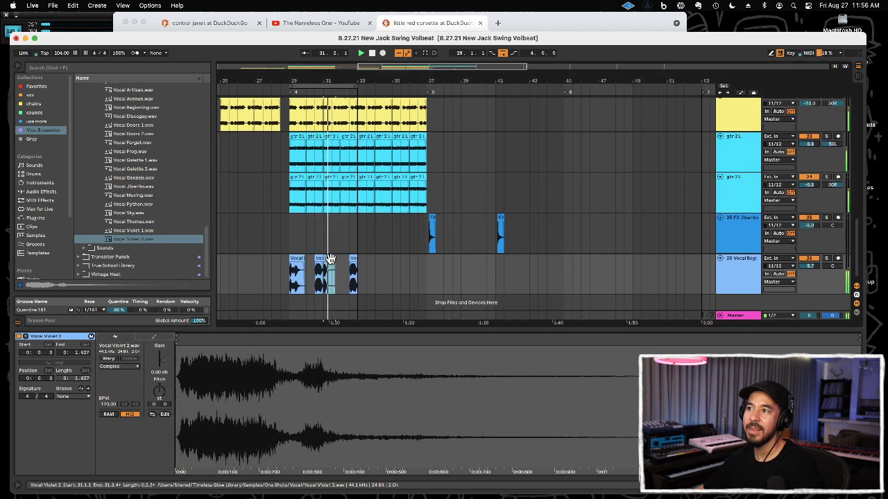
drag(159, 392, 159, 394)
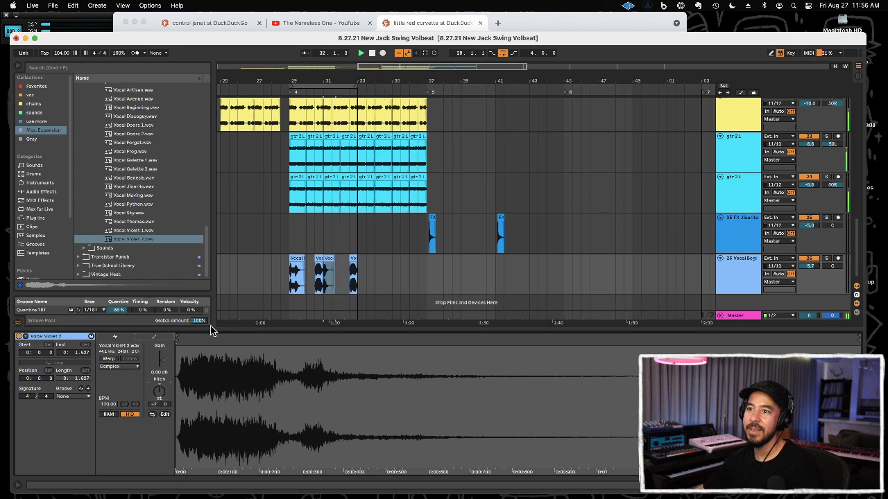
click(337, 265)
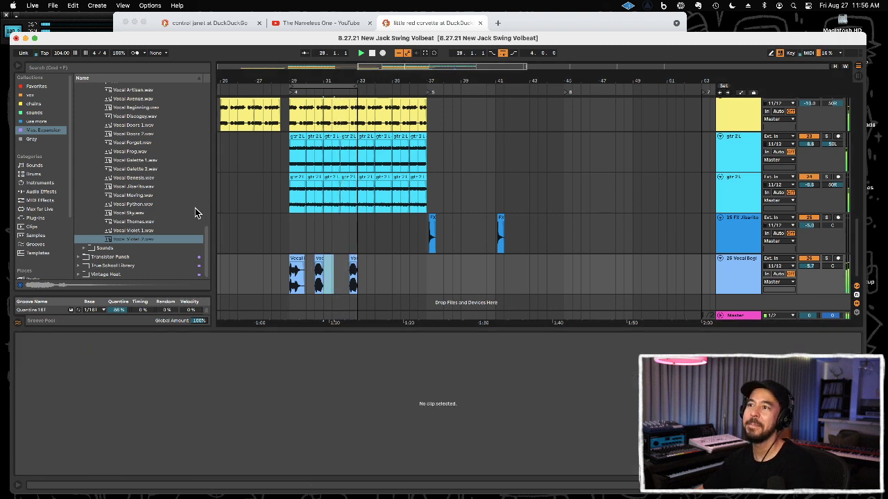
Audition the one-shots around Vocal Doors 1.wav again and return to the Vocal sample folder
click(297, 274)
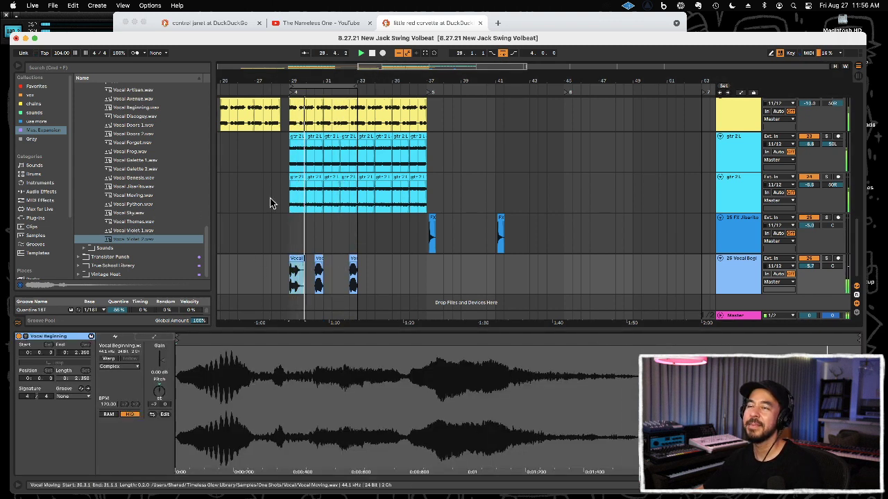
click(154, 134)
key(Up)
key(Up)
key(Down)
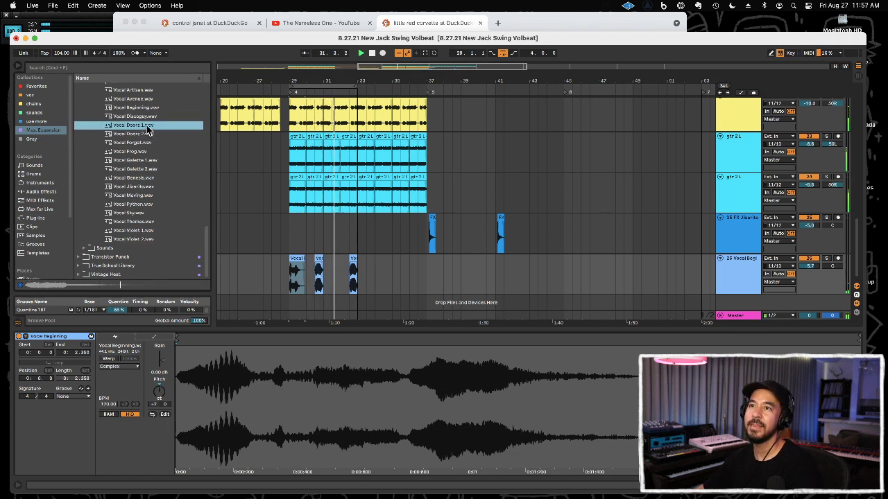
scroll(146, 130, up, 5)
click(142, 213)
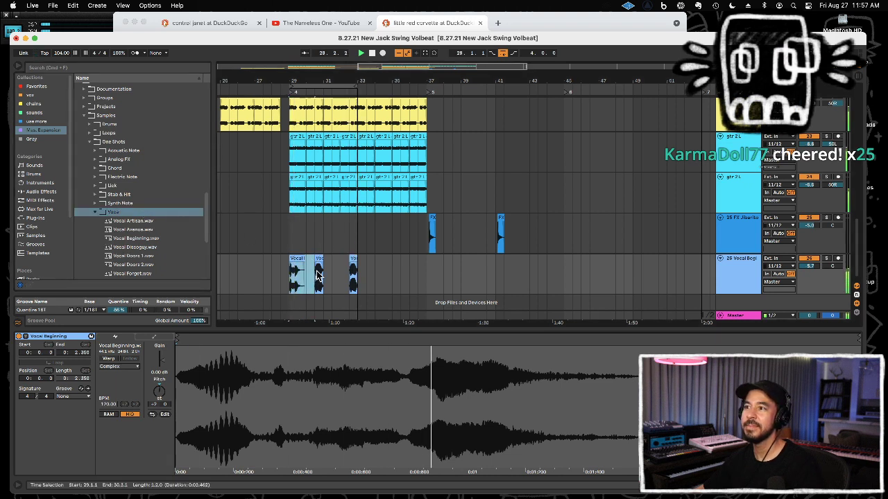
Add a MIDI track below the vocal track and load the Vocal Moving clip into it as a Simpler instrument
shift+click(319, 274)
scroll(502, 267, down, 1)
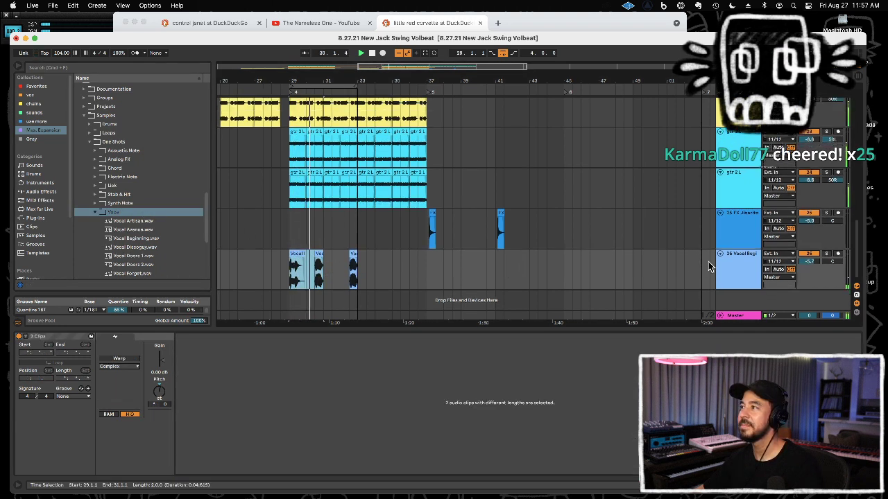
scroll(450, 261, down, 1)
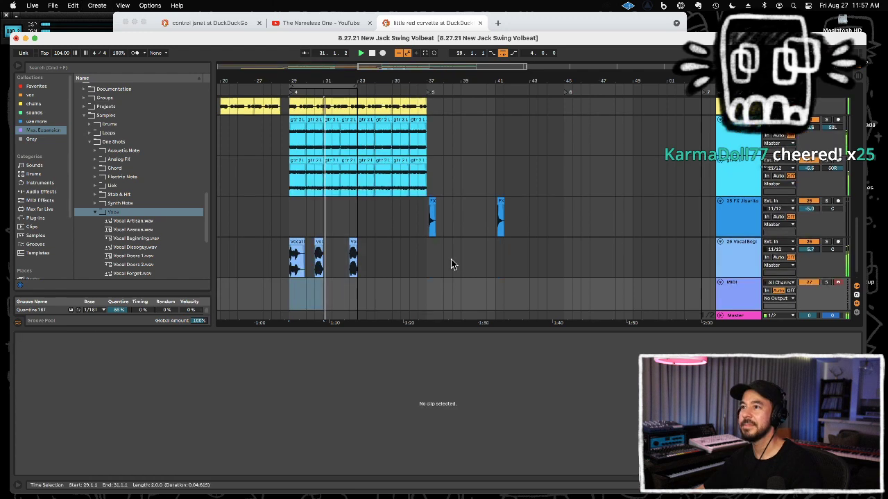
click(318, 258)
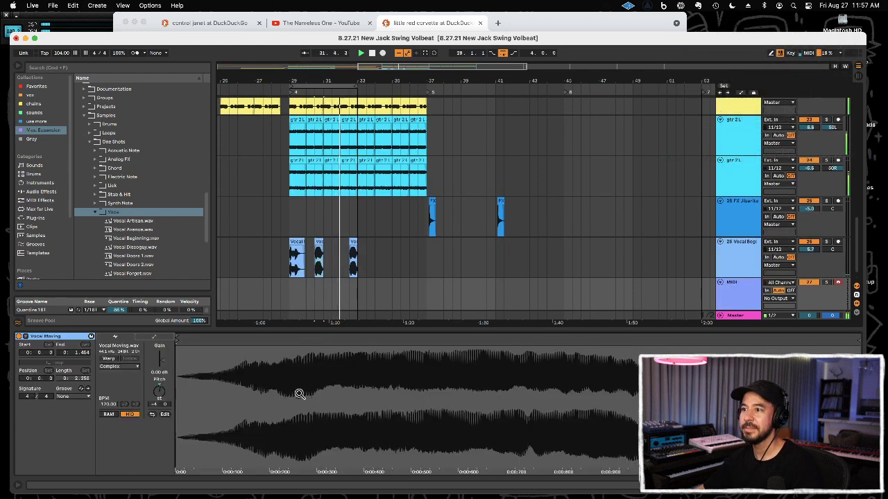
click(737, 305)
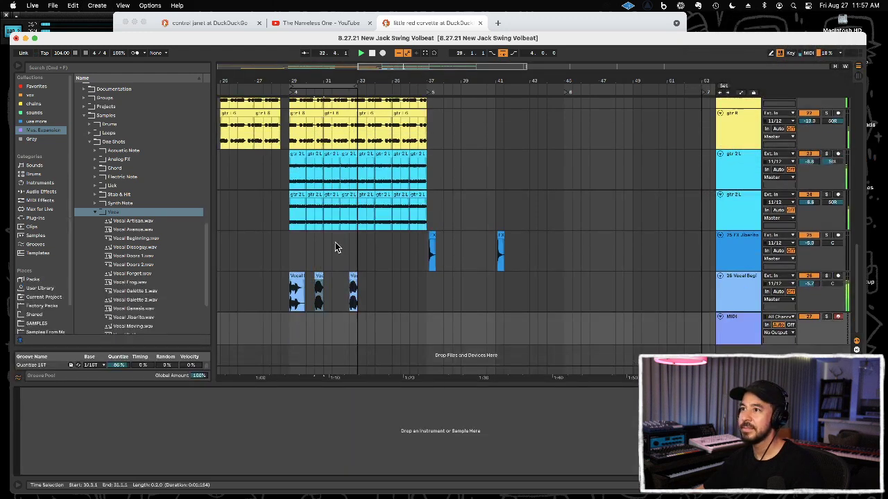
drag(324, 281, 290, 449)
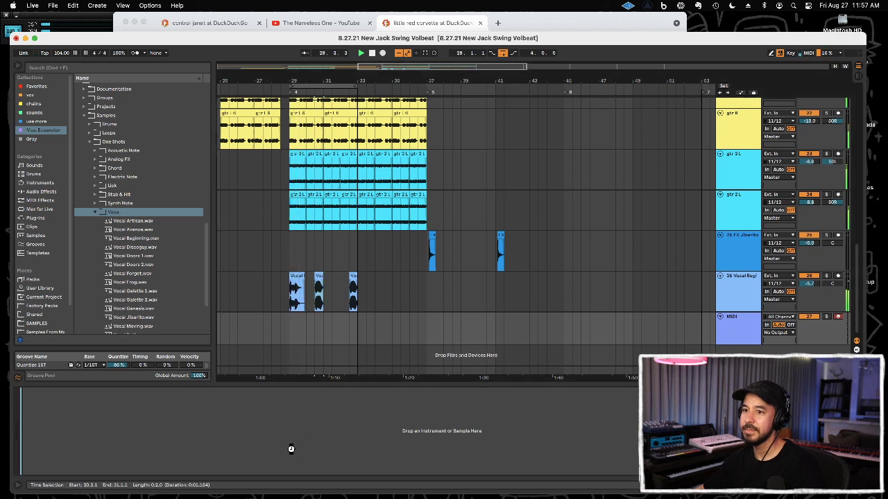
Deactivate both Vocal Moving audio clips within the range 30.3.1 to 34.3.1 on the vocal track
click(318, 294)
drag(318, 294, 381, 300)
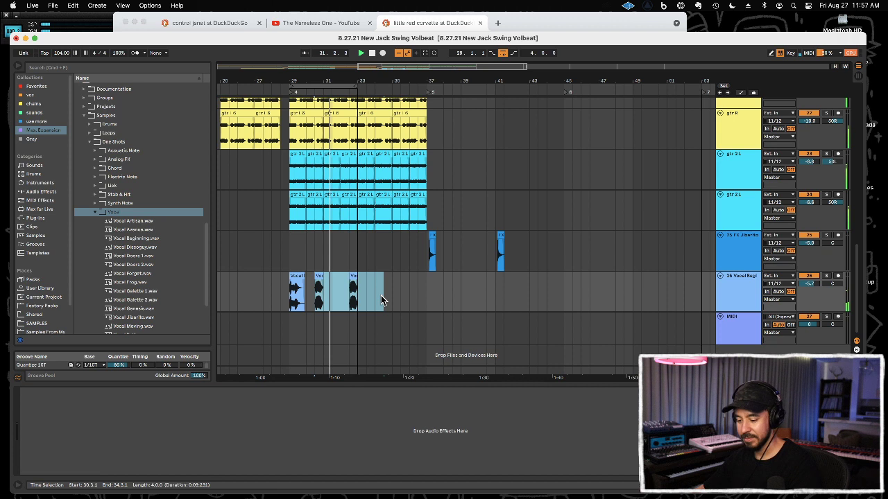
key(ctrl+j)
Record a MIDI part for the Vocal Moving sampler on the new MIDI track over bars 29 to 33
click(734, 337)
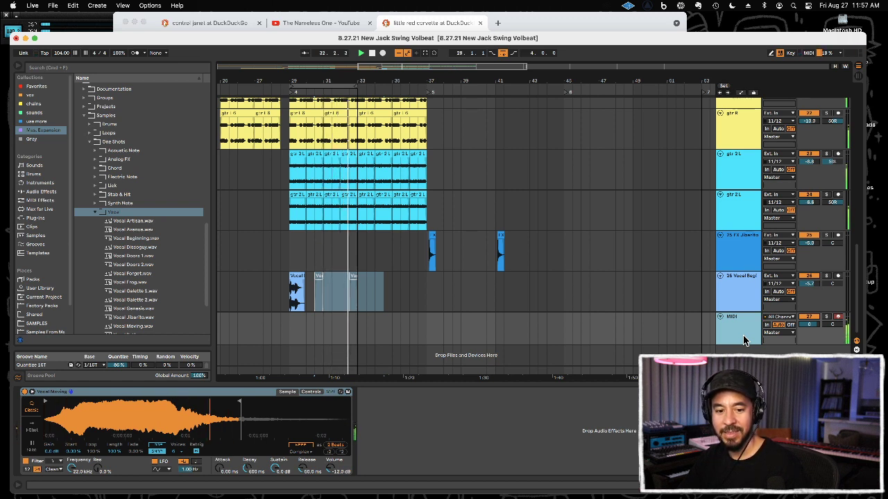
key(F9)
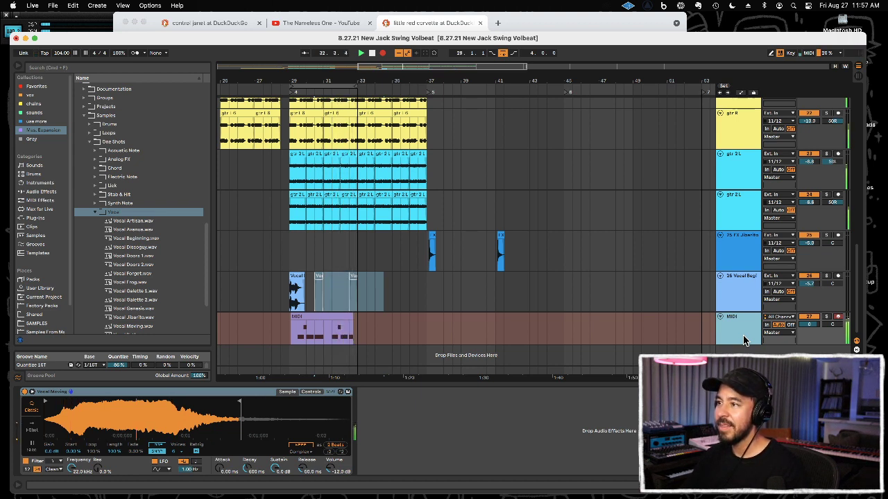
key(F9)
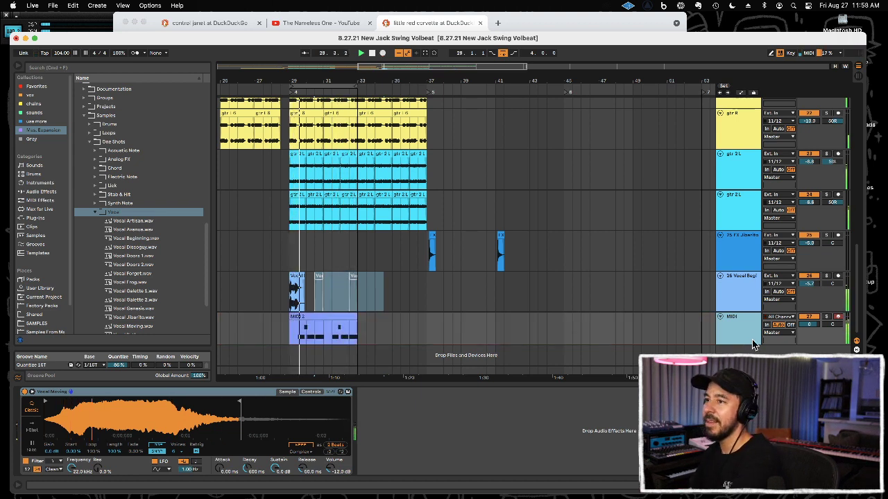
Open the recorded MIDI clip, delete the E3 note at 6.1.1 and try the F#3 note in its place
click(345, 317)
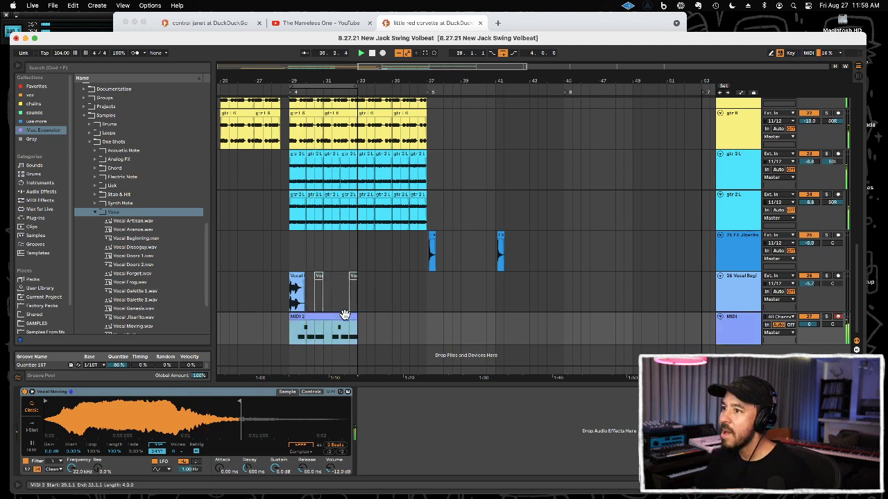
double_click(345, 316)
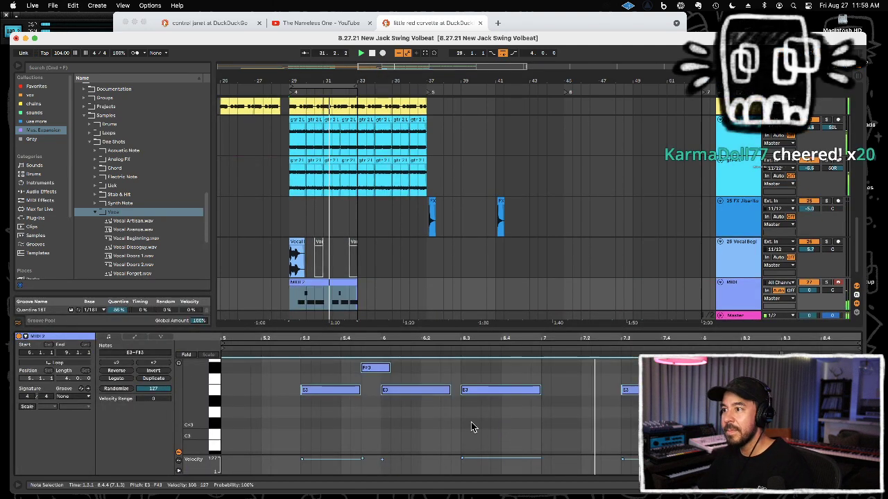
double_click(444, 390)
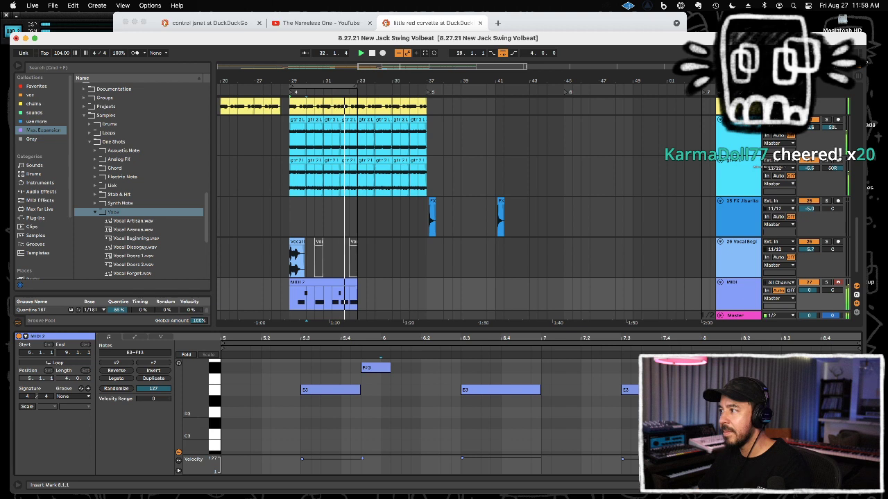
drag(377, 369, 449, 368)
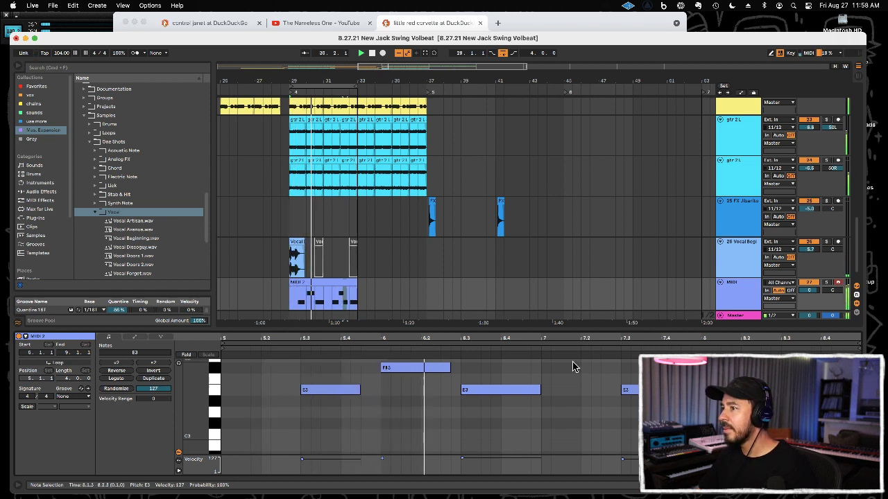
Put the F#3 note back at 5.4.3, shorten it to end at 6.1.1, and add a one-beat E3 note at 6.1.1
drag(431, 368, 412, 369)
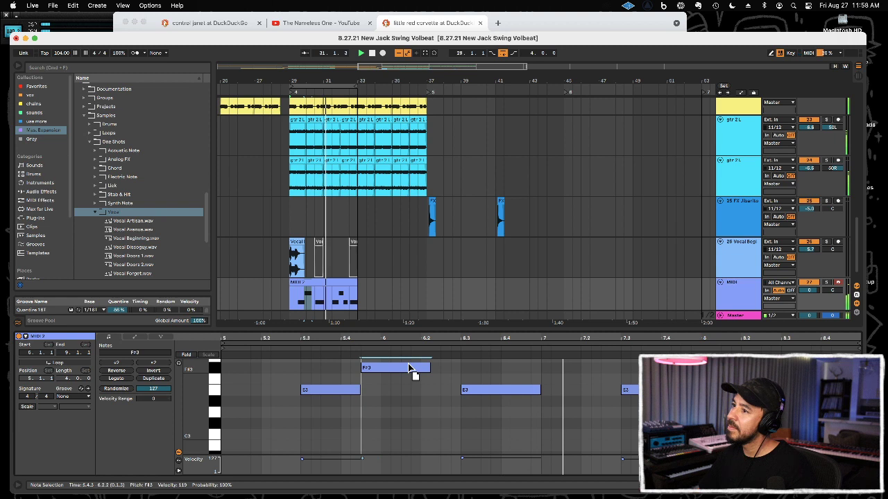
drag(415, 367, 401, 368)
double_click(415, 390)
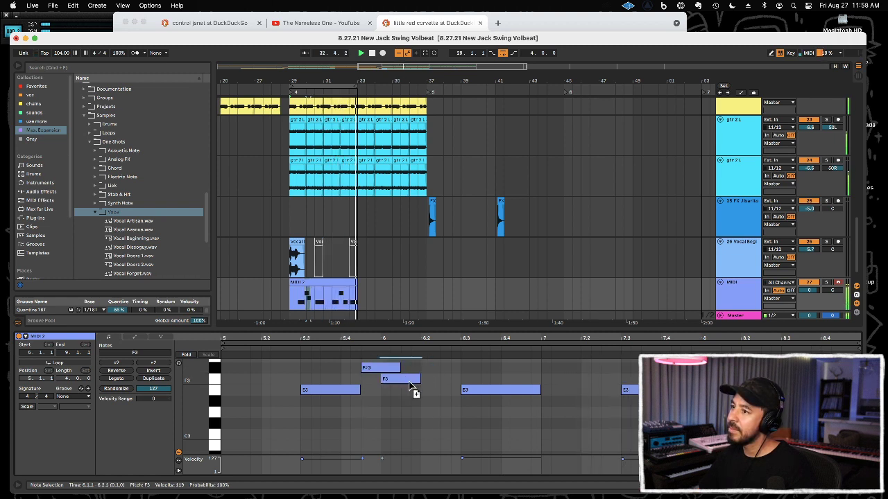
drag(401, 367, 380, 366)
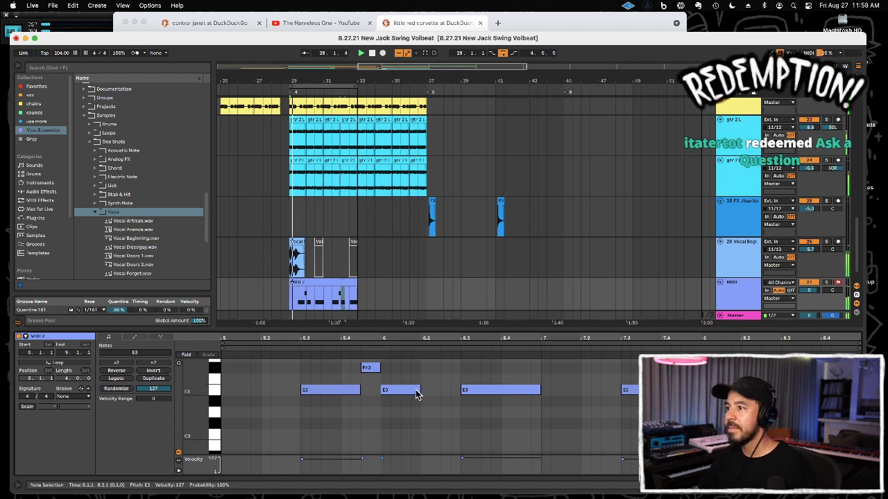
Shorten the E3 note at 6.1.1 to about three sixteenths, then extend its end past 6.2
drag(419, 389, 410, 389)
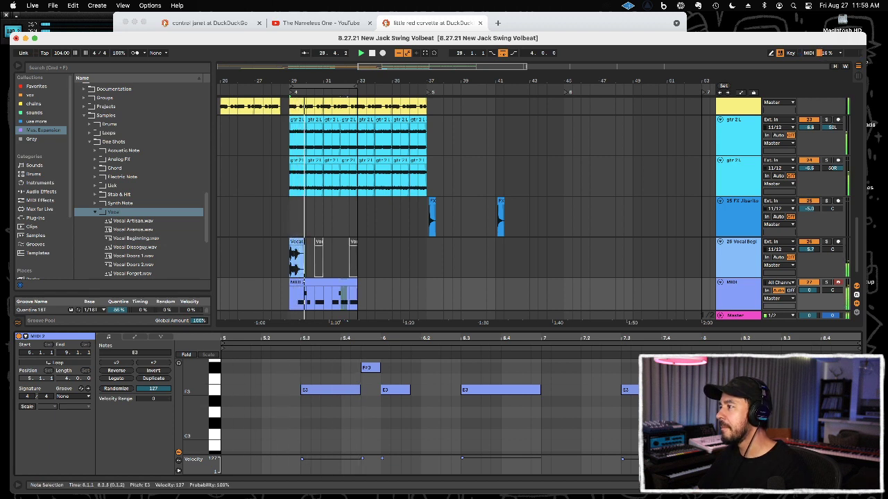
drag(409, 390, 442, 390)
Add the ValhallaVintageVerb plug-in after the Vocal Moving sampler on the MIDI track
click(736, 305)
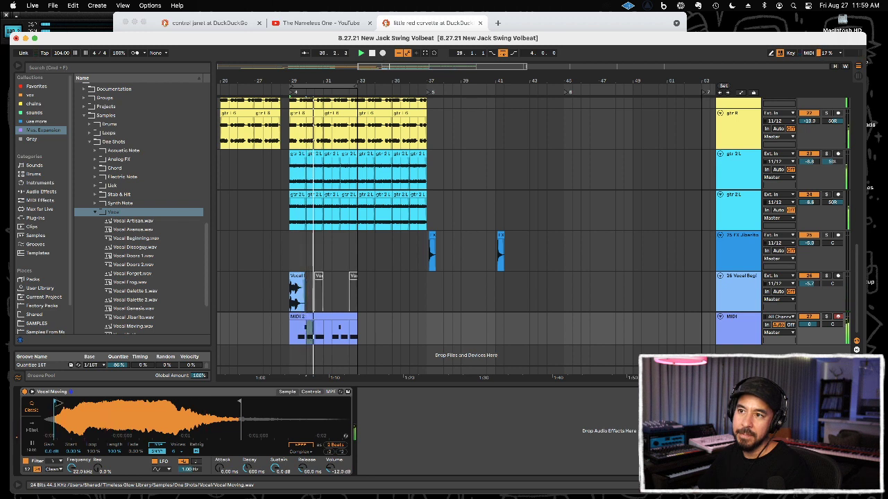
click(95, 212)
click(34, 218)
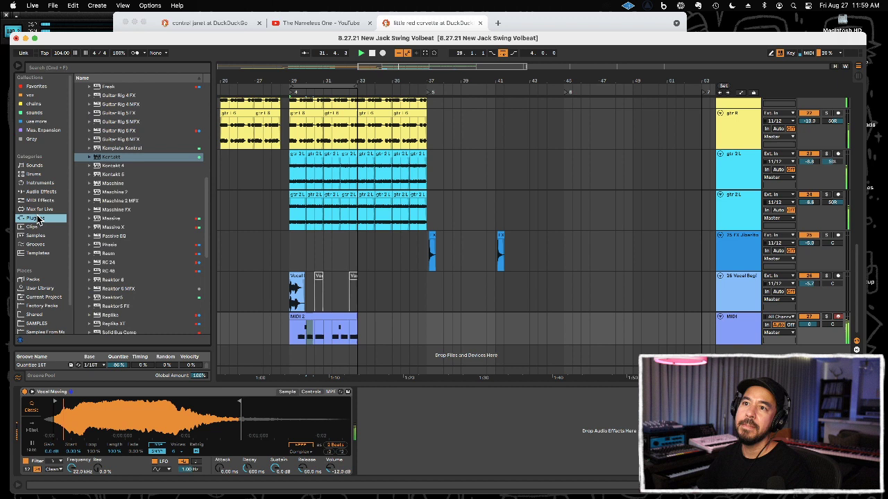
click(166, 254)
key(Left)
key(Left)
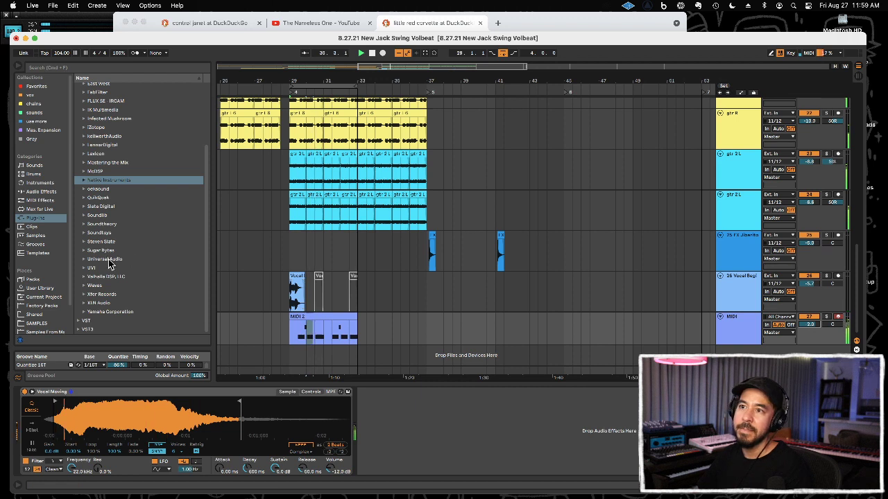
click(111, 276)
key(Right)
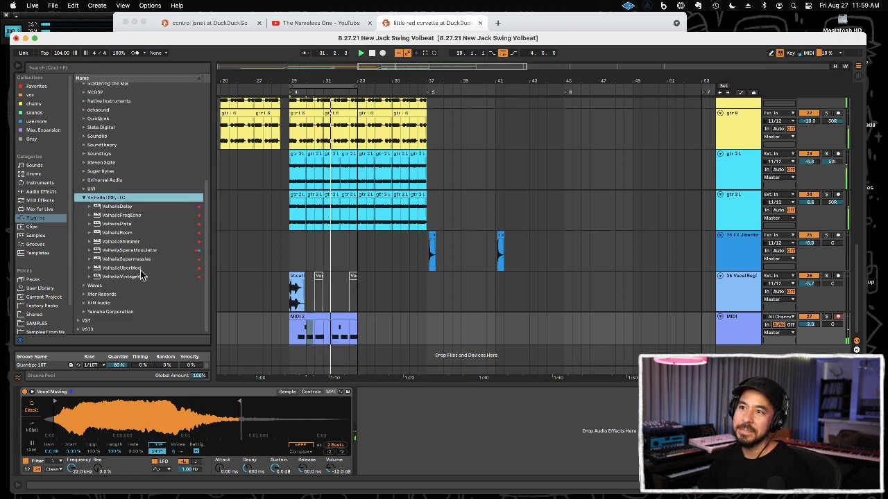
click(123, 234)
drag(125, 277, 407, 414)
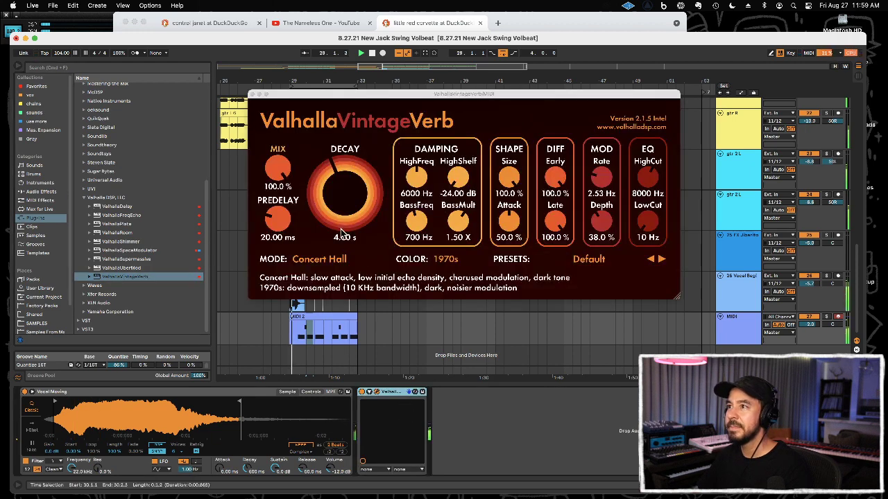
Set the reverb's Mix to 50.6%, Decay to 1.61 s, HighCut to 6440 Hz and LowCut to 540 Hz
drag(281, 168, 276, 223)
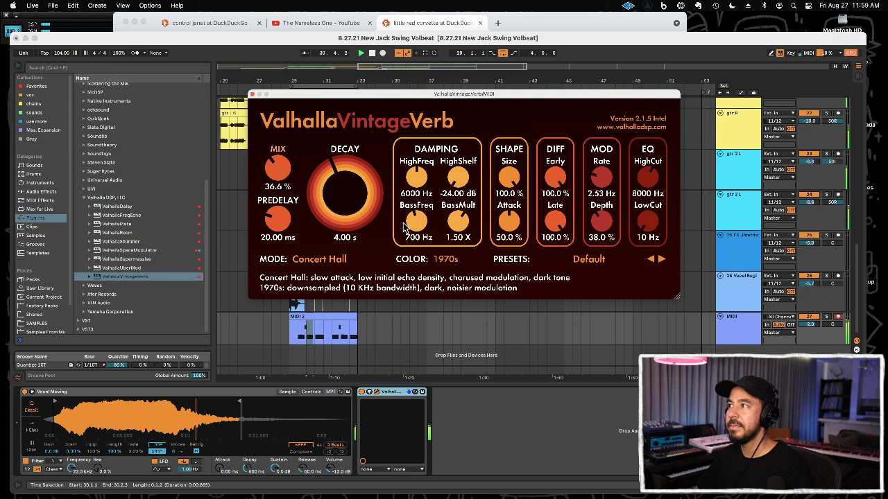
mouse_move(647, 177)
mouse_down()
mouse_move(659, 207)
mouse_move(659, 185)
mouse_up()
drag(278, 170, 278, 159)
drag(344, 189, 345, 204)
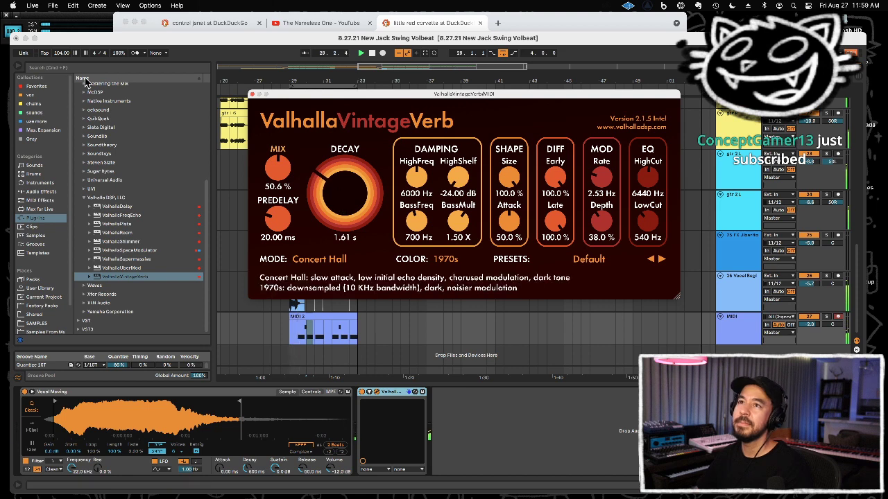
Copy the configured reverb to the Vocal Beginning track and set the volumes to -6.1 dB for that track and 2.4 dB for the MIDI track
key(super+z)
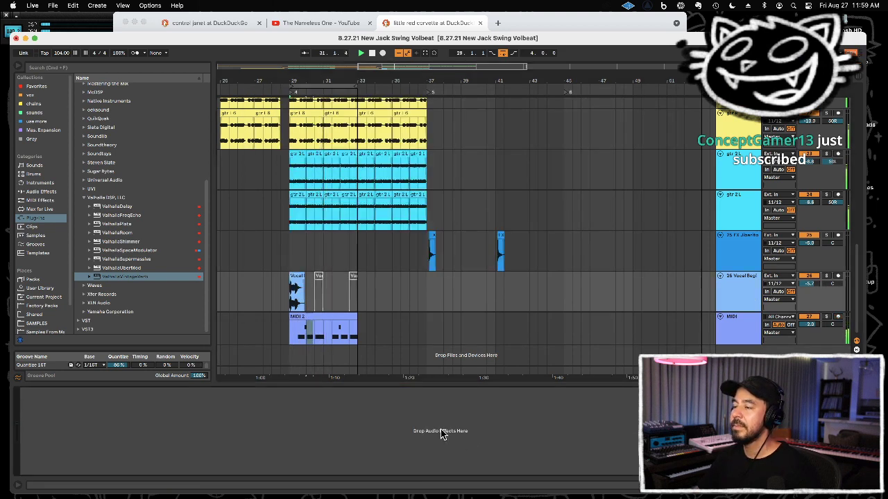
key(super+shift+z)
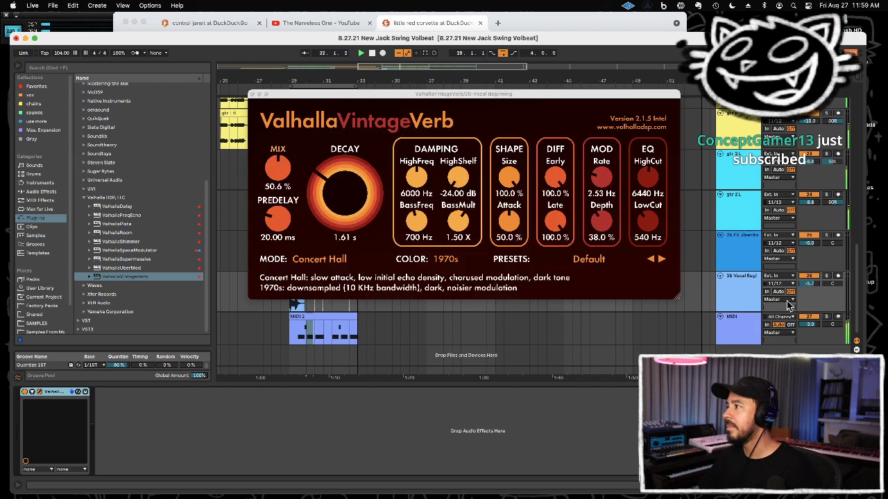
click(756, 335)
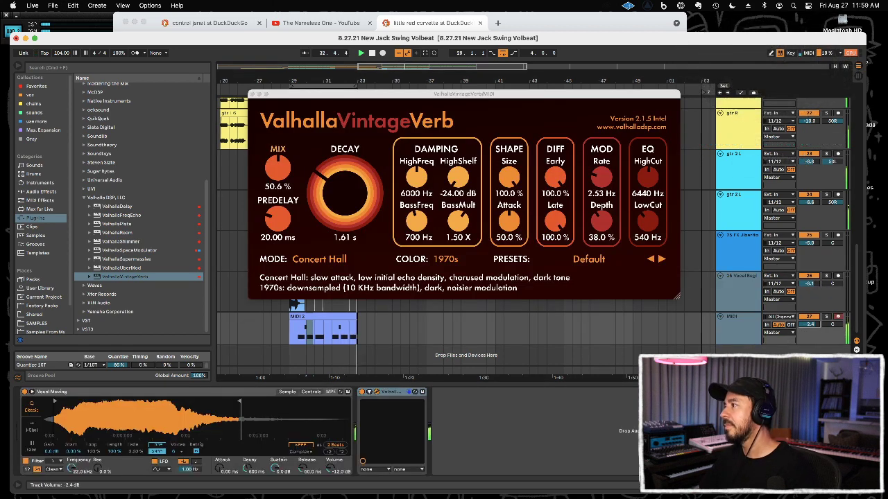
click(252, 94)
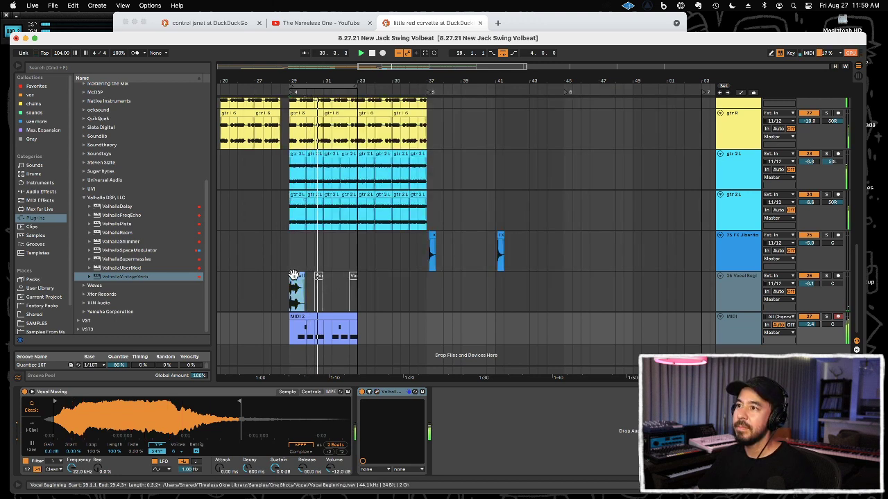
Place a copy of the bar 29 Vocal Beginning clip at 37.1.1 and move it to 33.1.1 on the same track
click(294, 276)
click(425, 309)
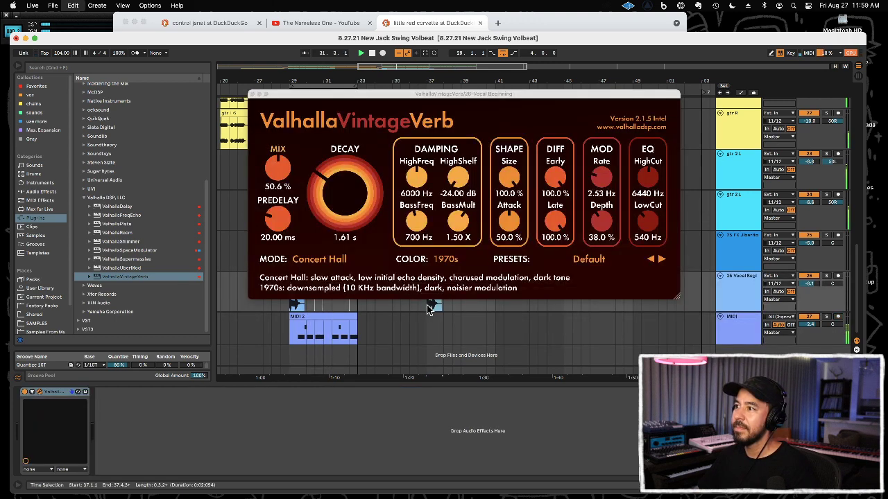
click(252, 95)
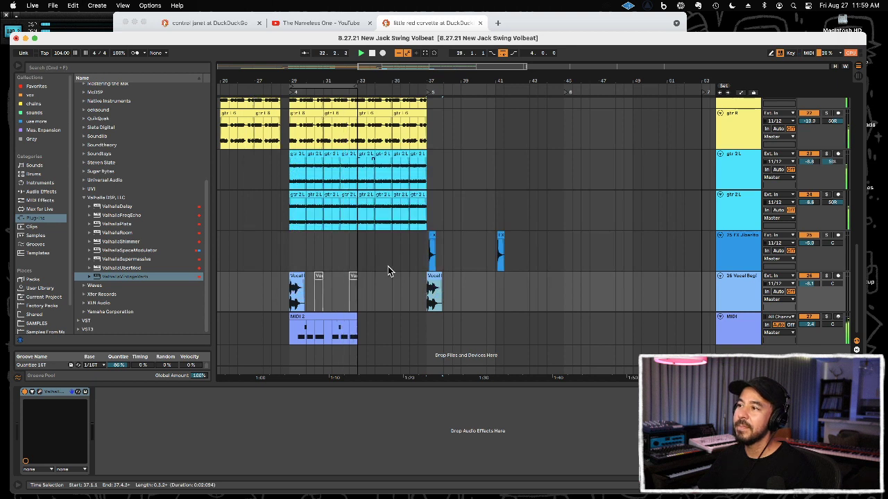
key(super+x)
click(359, 292)
key(super+v)
Duplicate the MIDI 2 clip over bars 33 to 37 and paste the Vocal Beginning clip at 37.1.1
click(348, 316)
key(super+d)
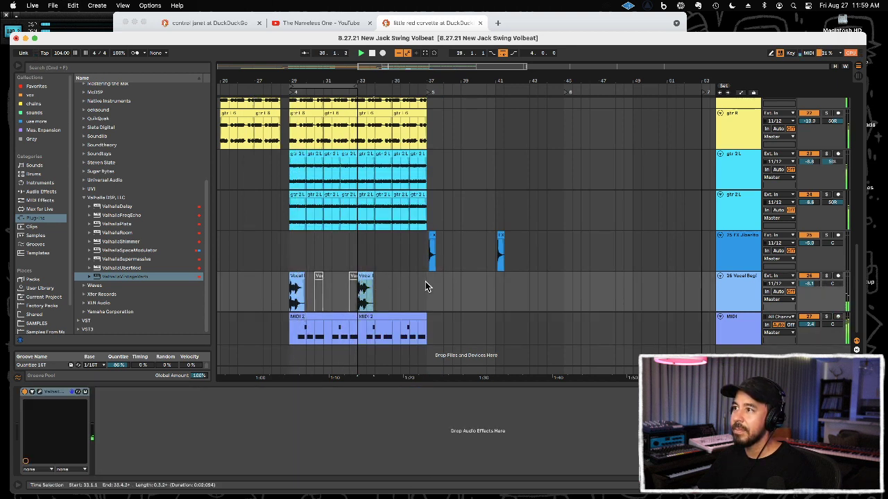
click(425, 290)
key(super+v)
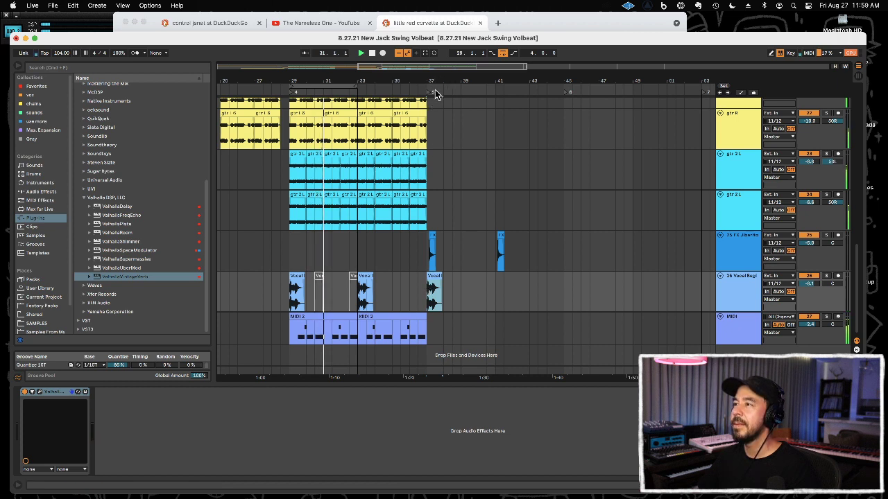
Set the loop to the four bars from 37.1.1 to 41.1.1 and listen to that section
key(super+l)
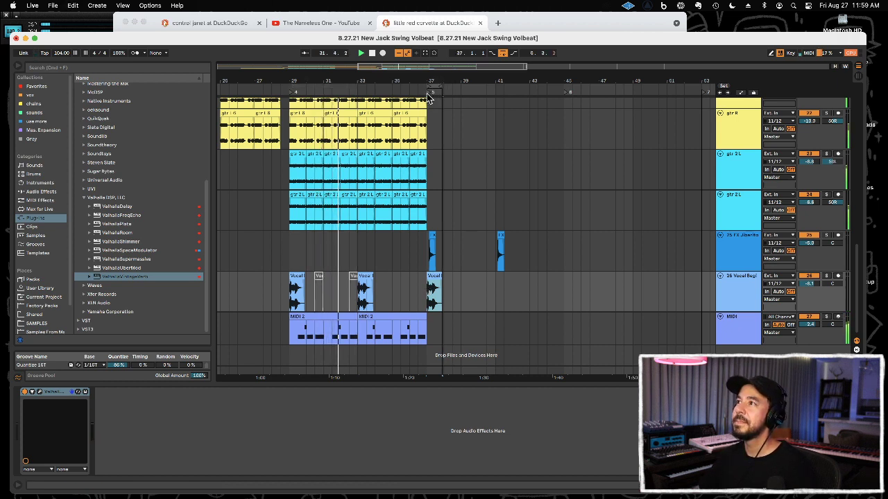
drag(432, 87, 495, 87)
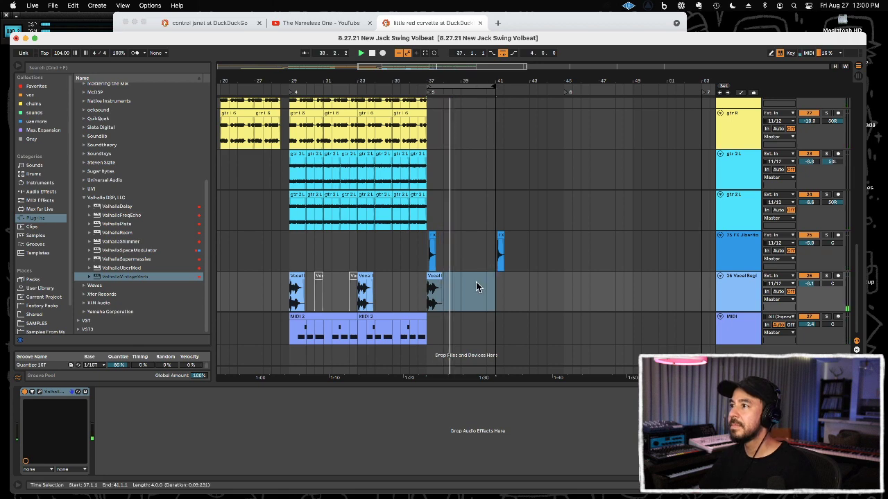
click(389, 261)
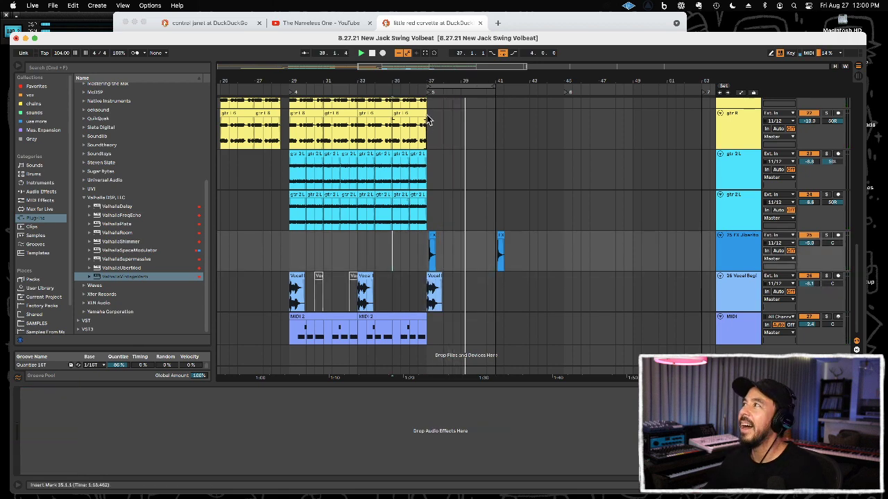
Play the whole arrangement from 1.1.1 and review its tracks
key(minus)
key(minus)
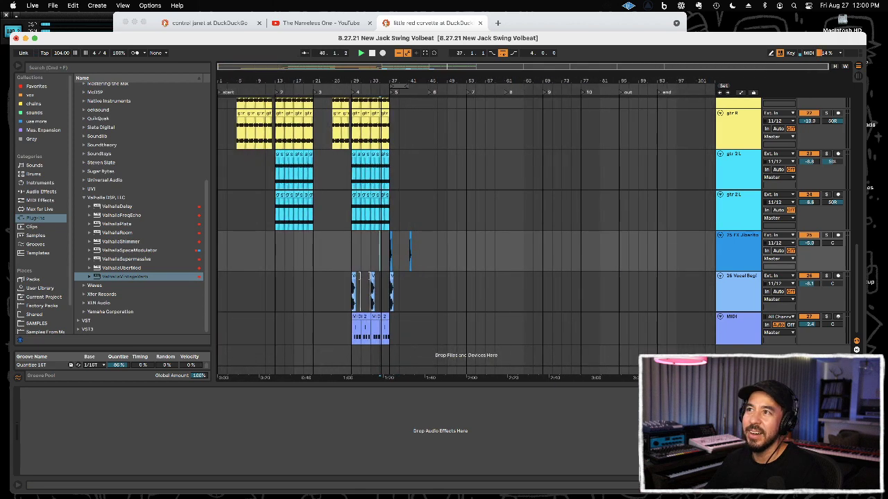
key(Home)
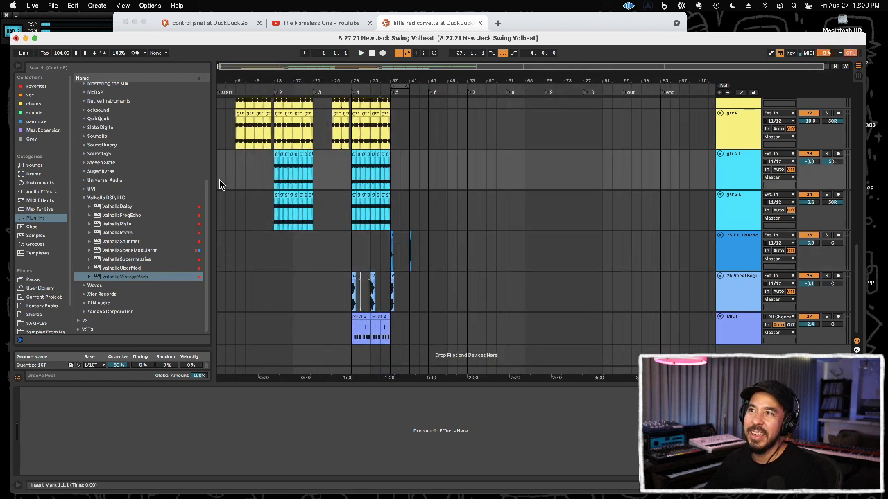
key(space)
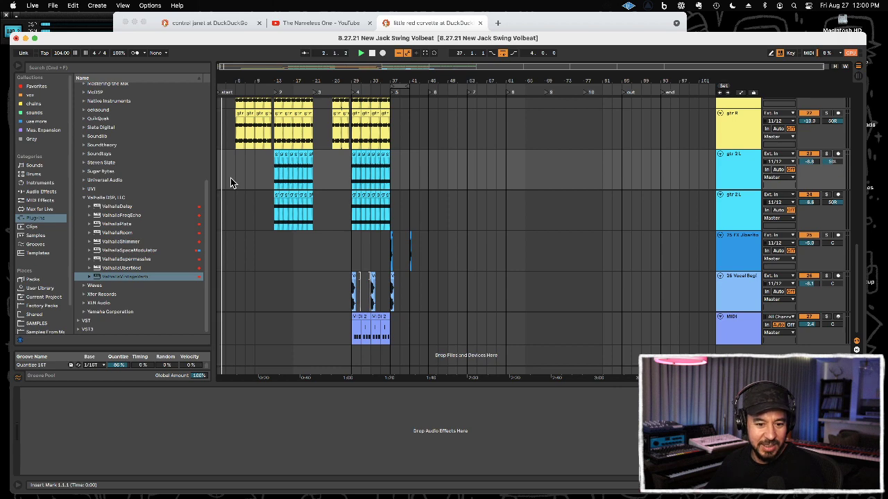
scroll(417, 220, up, 5)
scroll(416, 220, down, 5)
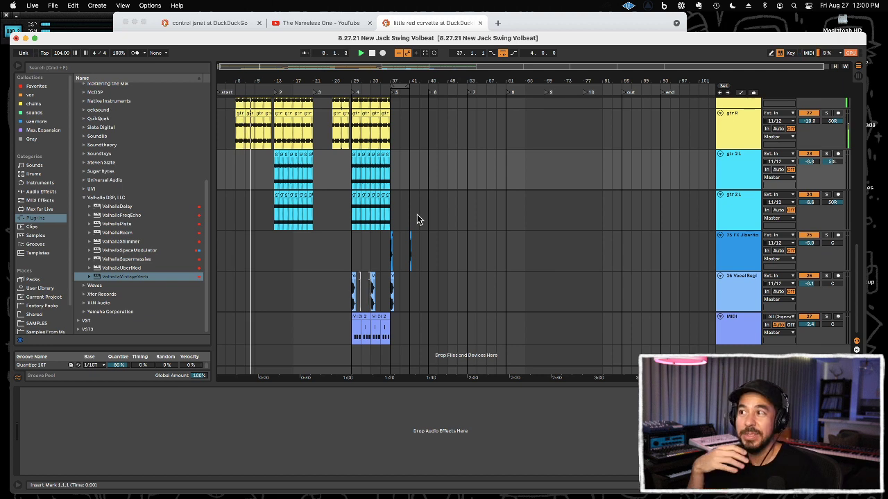
Delete the Kontakt clips after bar 37 and the tamb clips from 41.1.1 onward
scroll(470, 270, up, 10)
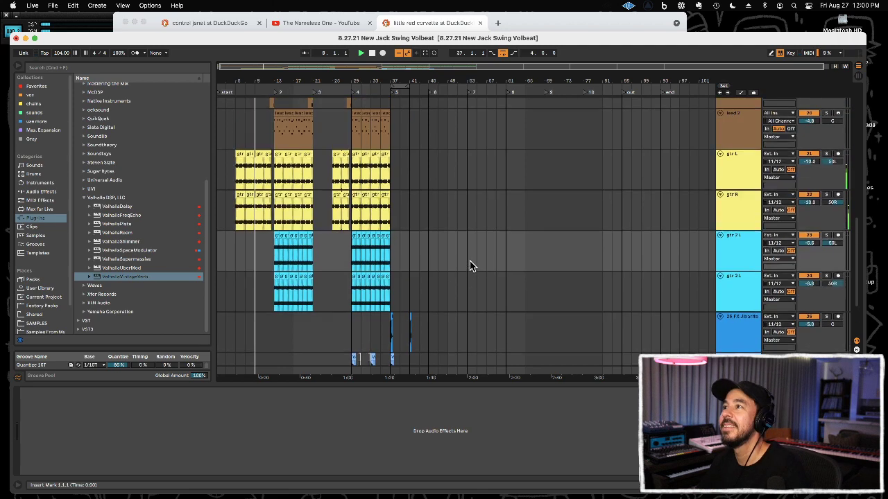
drag(432, 77, 281, 182)
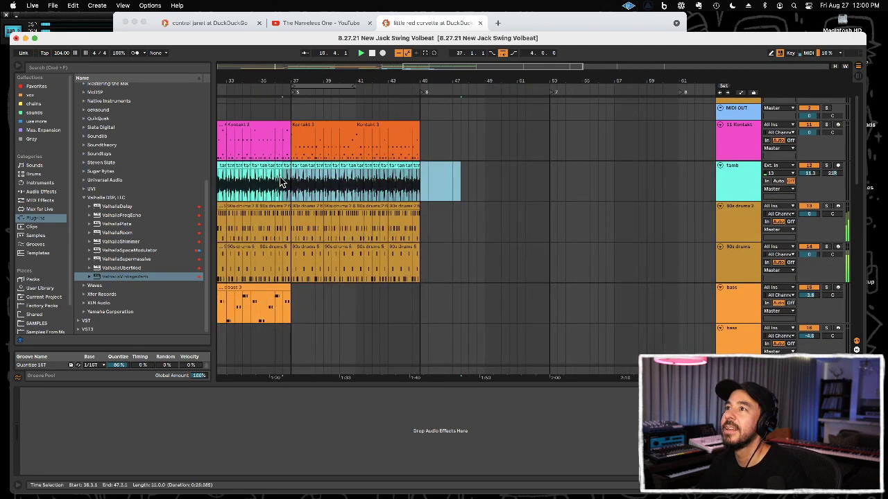
drag(290, 146, 361, 163)
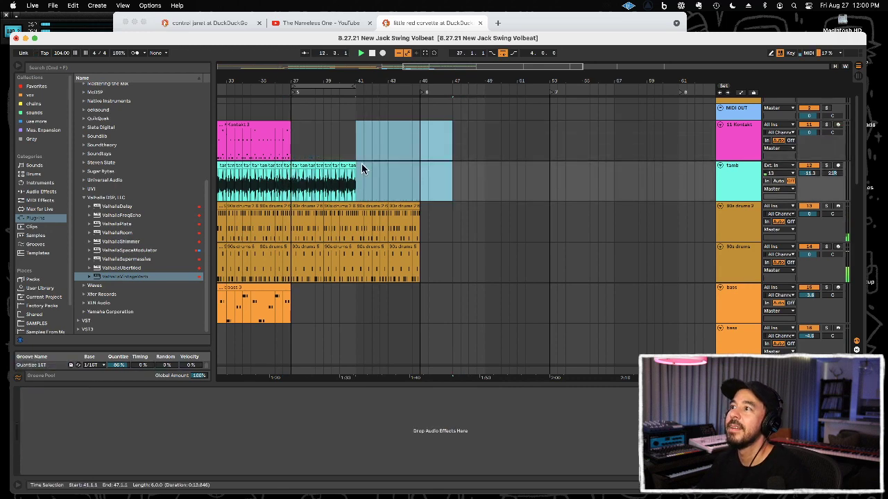
Replace the Gentle Limiter on the Master track with the Quick Mix Chain 4 rack, closing all its plug-in windows except VBC FG-Grey
scroll(362, 163, down, 5)
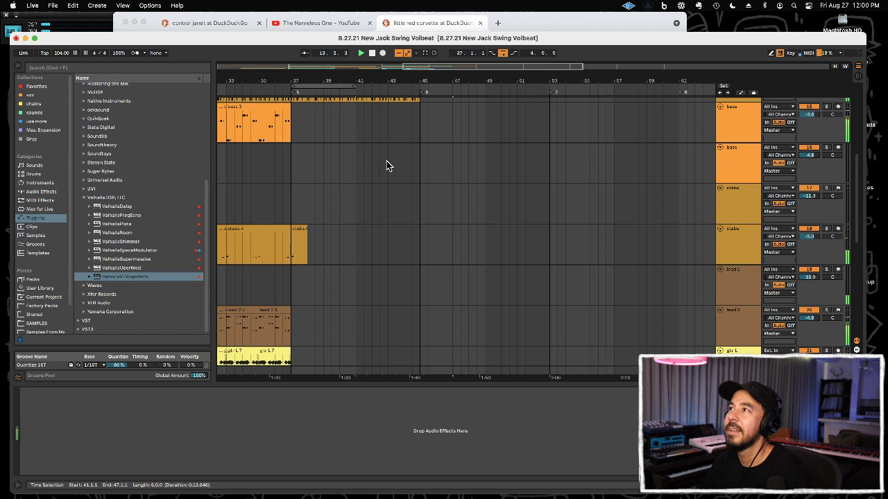
scroll(386, 164, down, 5)
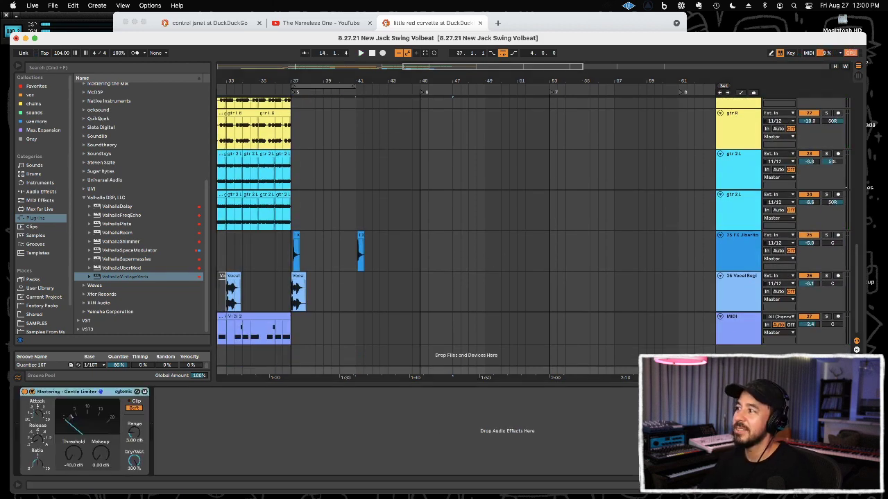
key(Delete)
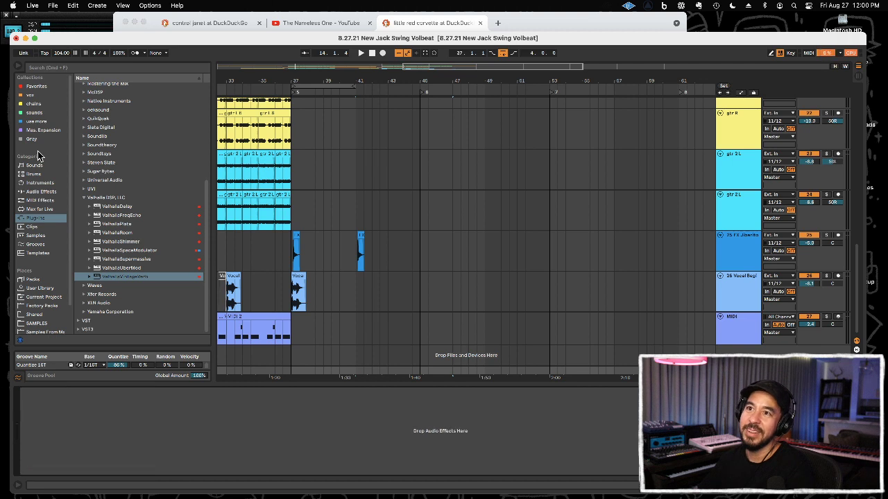
click(34, 104)
drag(137, 124, 212, 434)
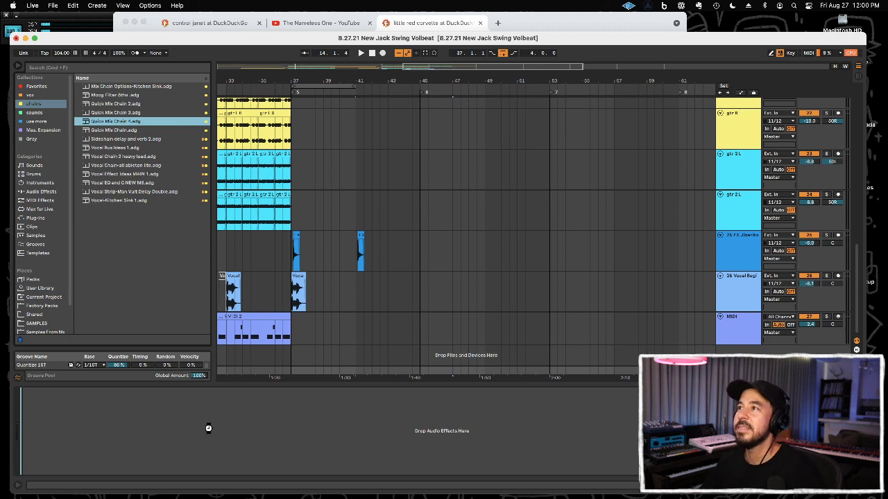
drag(208, 425, 210, 425)
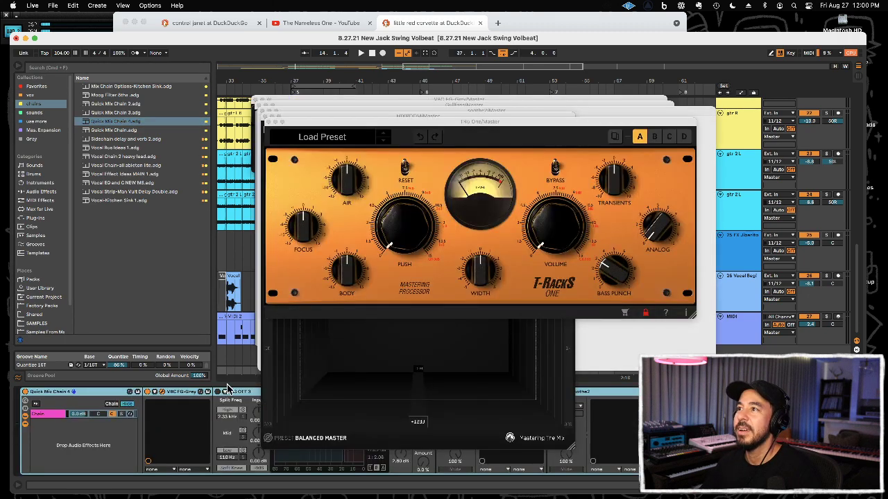
click(270, 123)
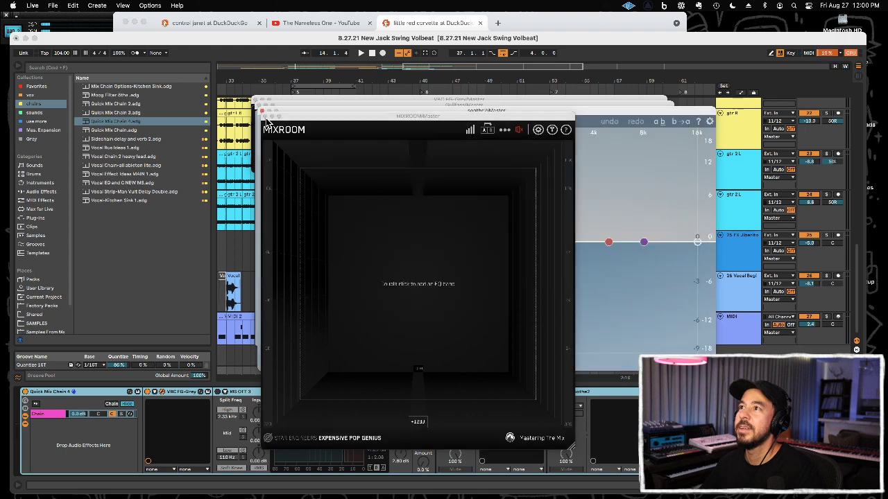
click(263, 116)
click(259, 106)
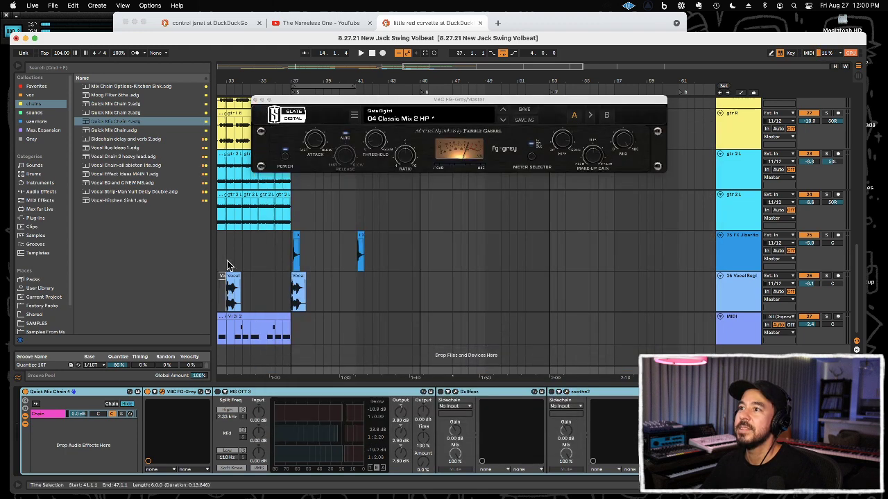
Set a 16-bar loop from 21.1.1 to 37.1.1 and play it through the new master chain
drag(281, 84, 406, 254)
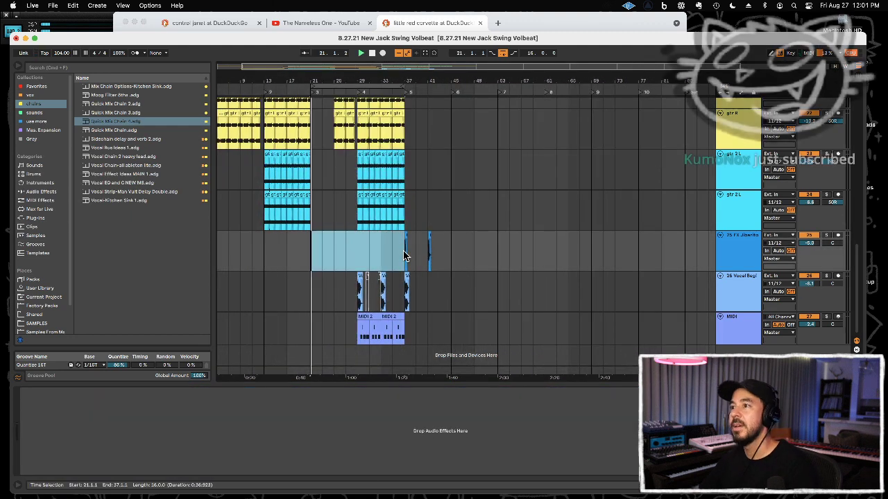
key(space)
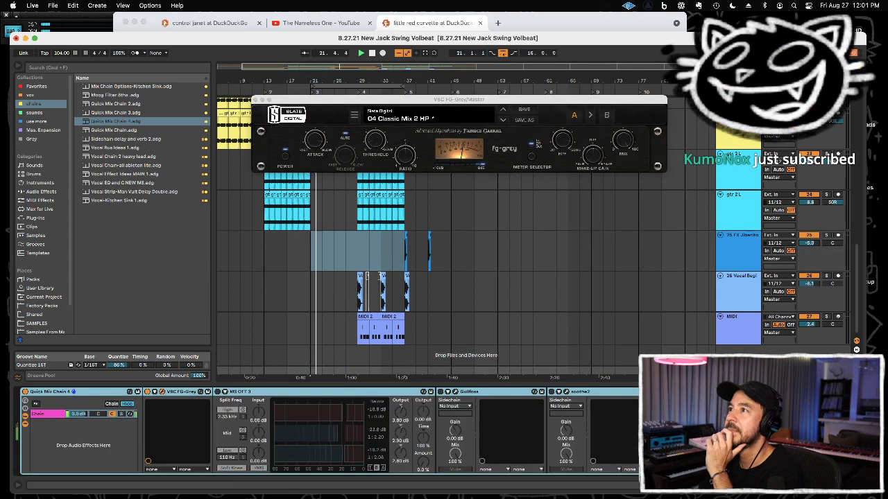
Turn on MS OTT 3 in the master Quick Mix Chain 4 rack and set its Amount to 18 %
drag(387, 139, 387, 148)
click(216, 392)
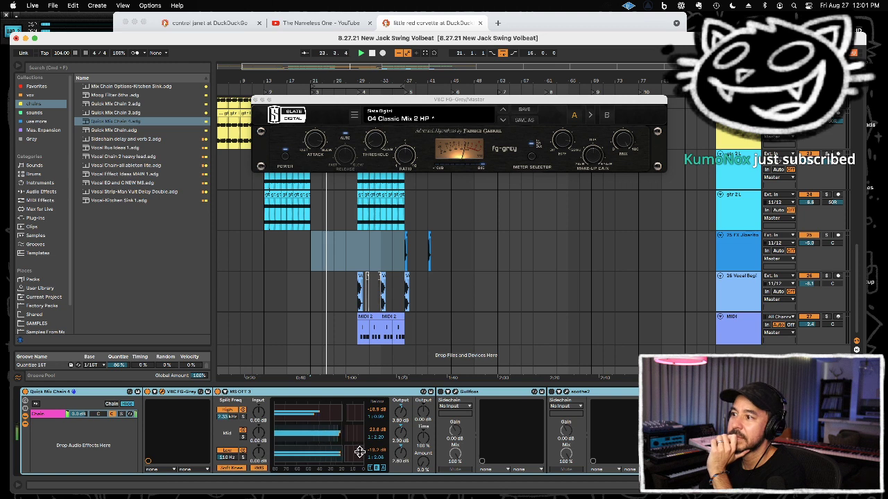
drag(430, 463, 431, 444)
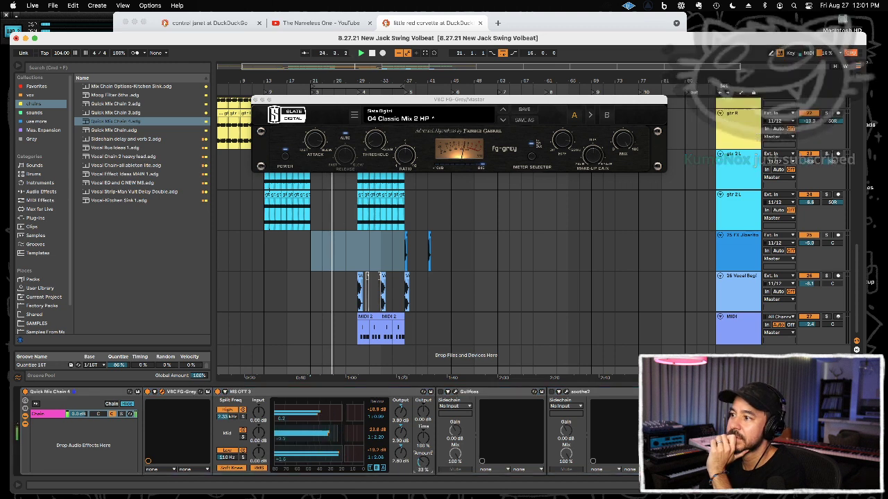
Turn on Gullfoss in the master rack, check its display, and close the Gullfoss and VBC FG-Grey windows
click(441, 392)
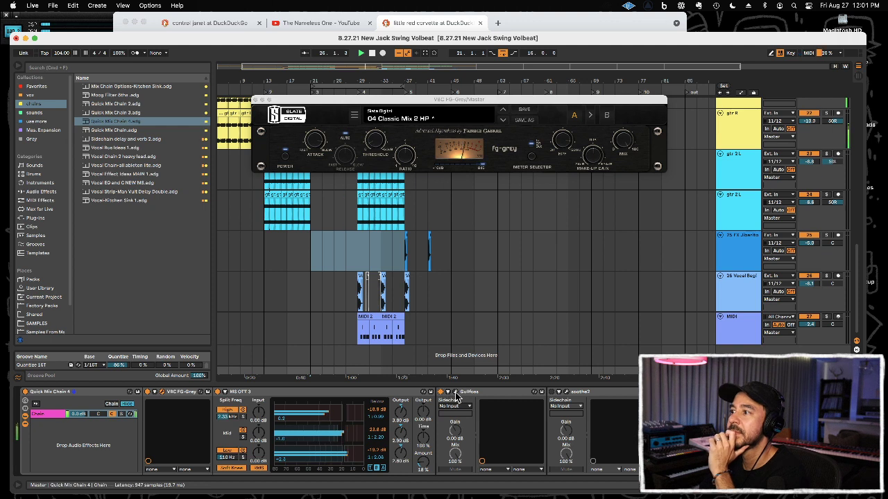
click(455, 392)
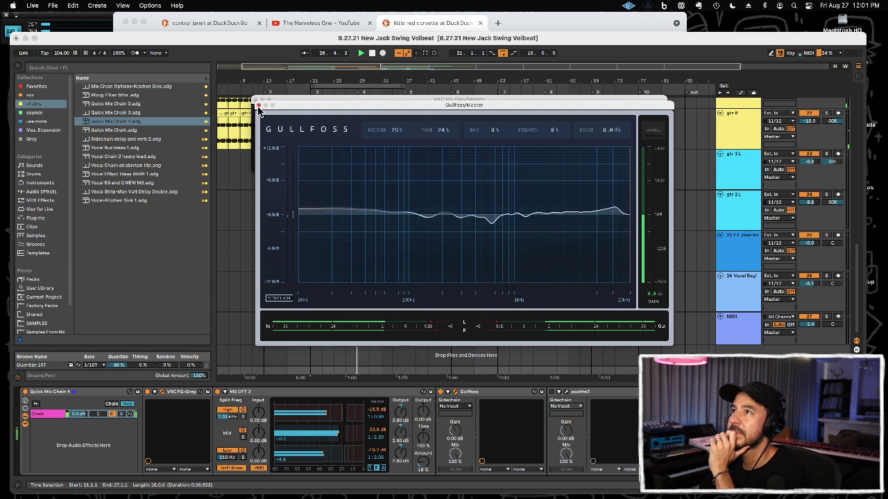
click(258, 105)
click(258, 100)
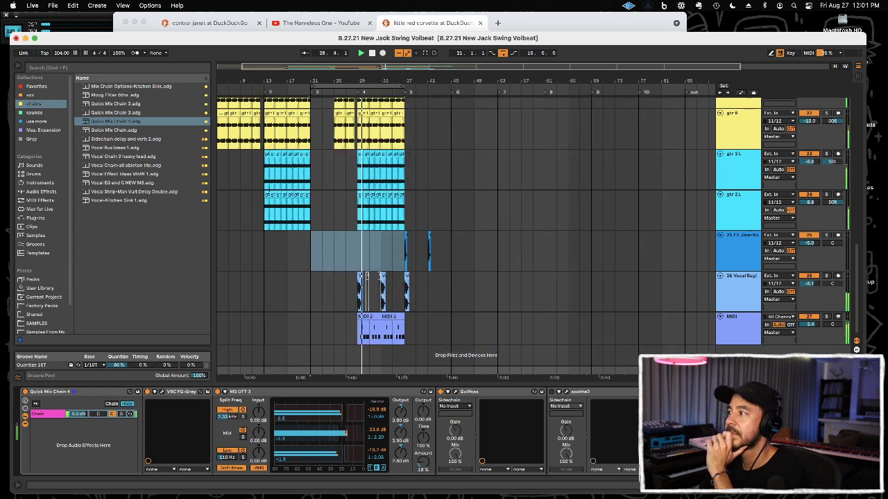
Lower the volume of the MIDI track below the Vocal Begi track
drag(811, 323, 813, 289)
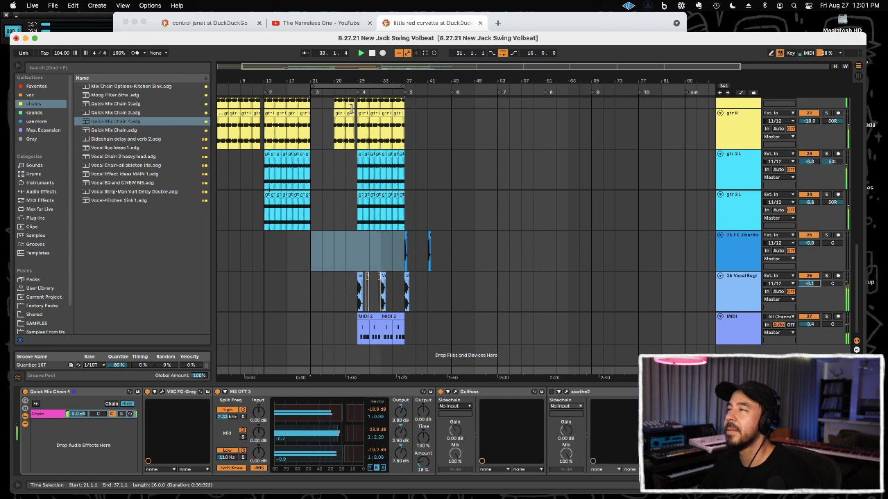
key(plus)
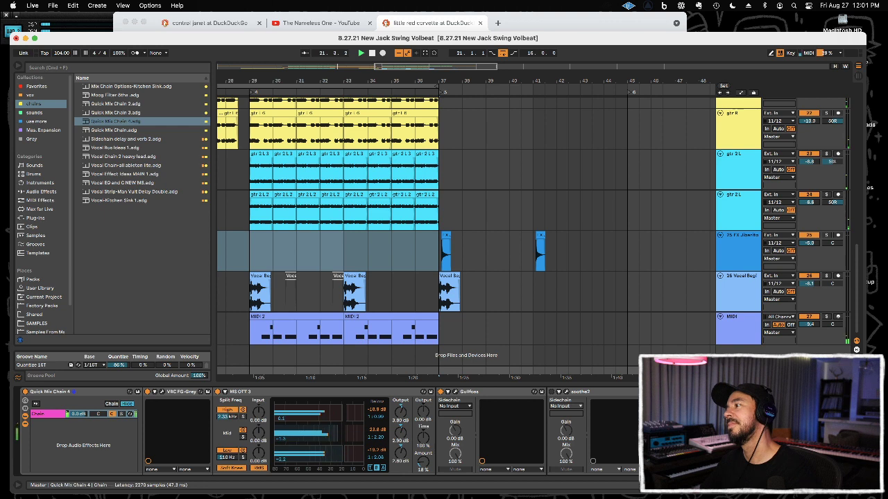
Raise Push to 1.3 and adjust Volume, Width, Analog and Bass Punch in the master T-RackS One, closing its window when finished
key(super+alt+p)
drag(547, 236, 550, 213)
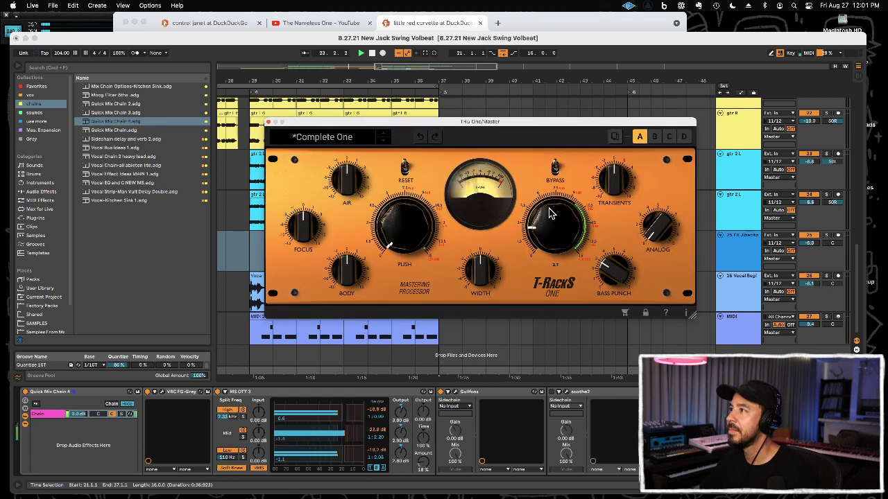
mouse_move(393, 217)
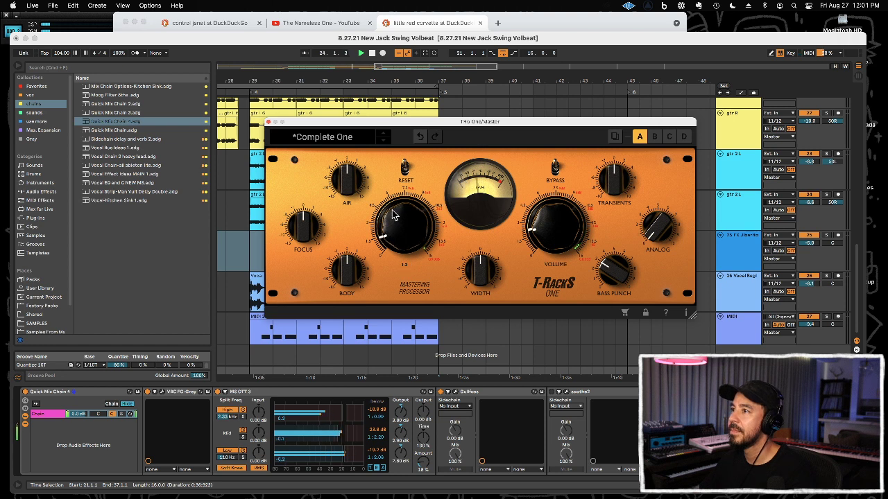
mouse_move(551, 235)
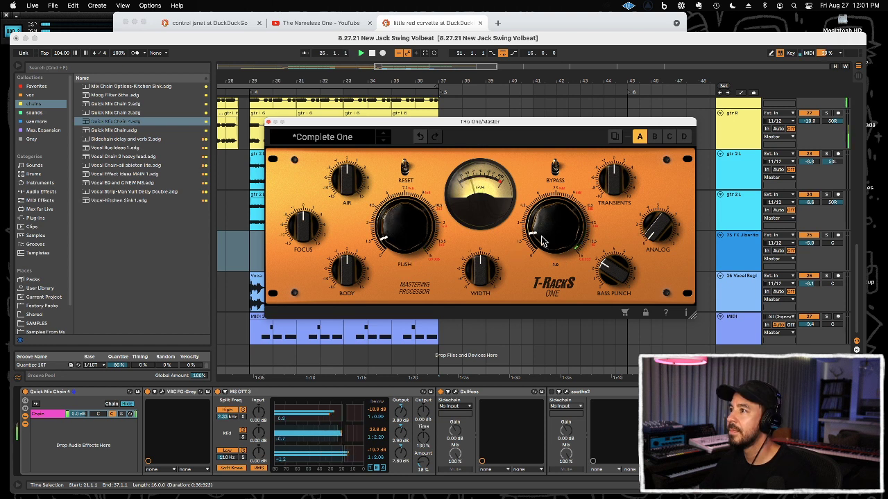
drag(476, 274, 483, 265)
mouse_move(659, 221)
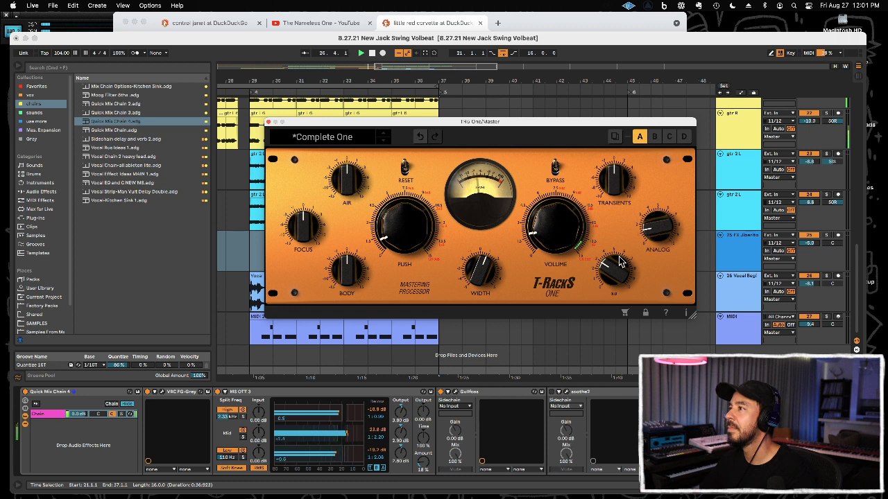
drag(622, 257, 624, 236)
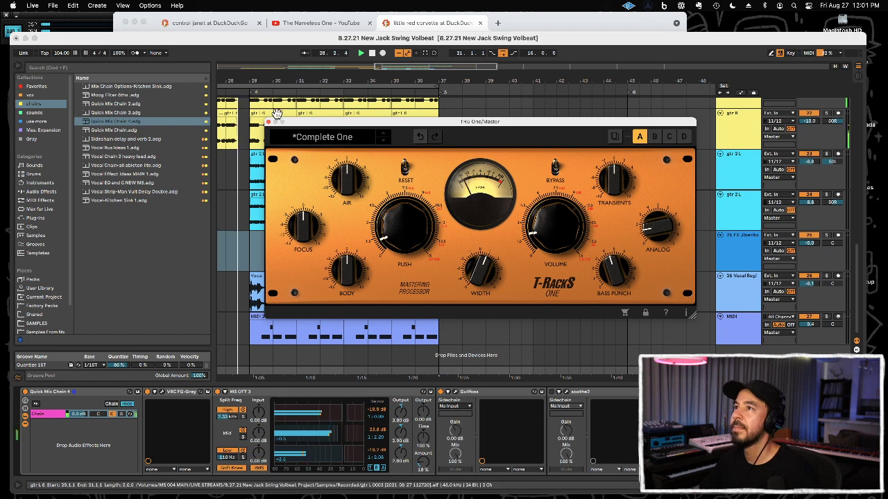
click(269, 123)
Delete the MIDI track clip from 29.1.1 to 33.1.1 and the two short vocal clips between bars 30 and 33
click(251, 212)
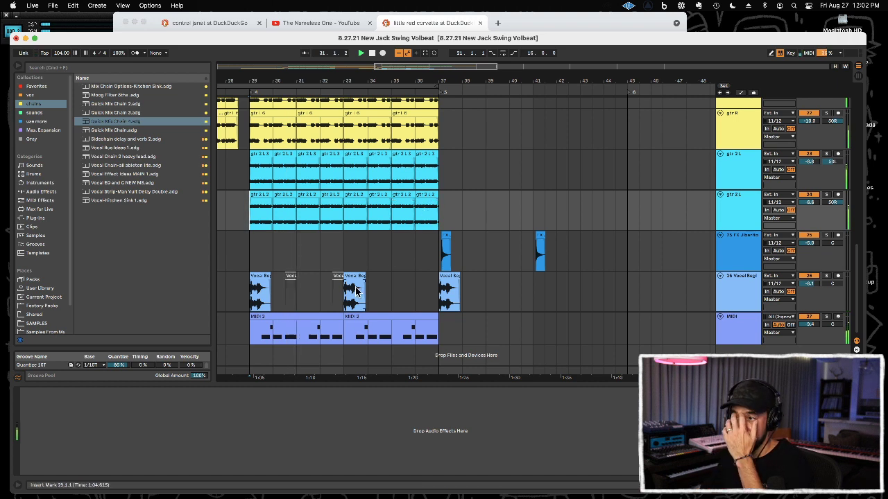
click(318, 312)
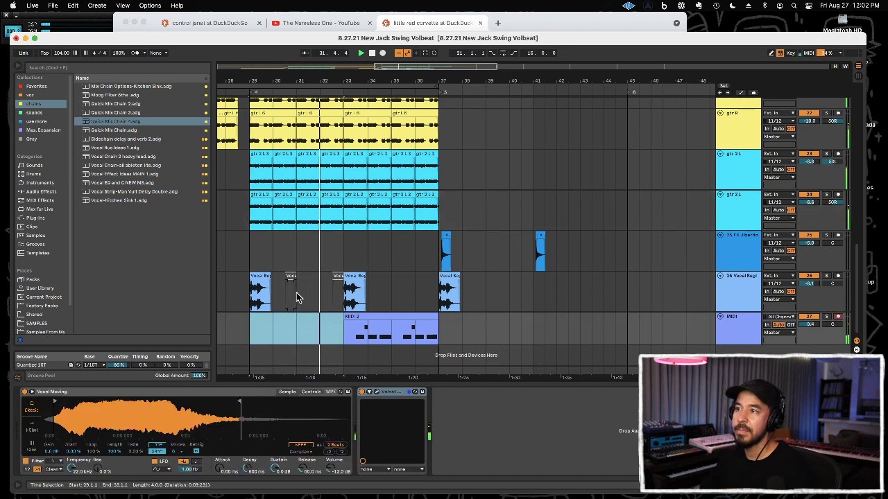
drag(285, 300, 344, 300)
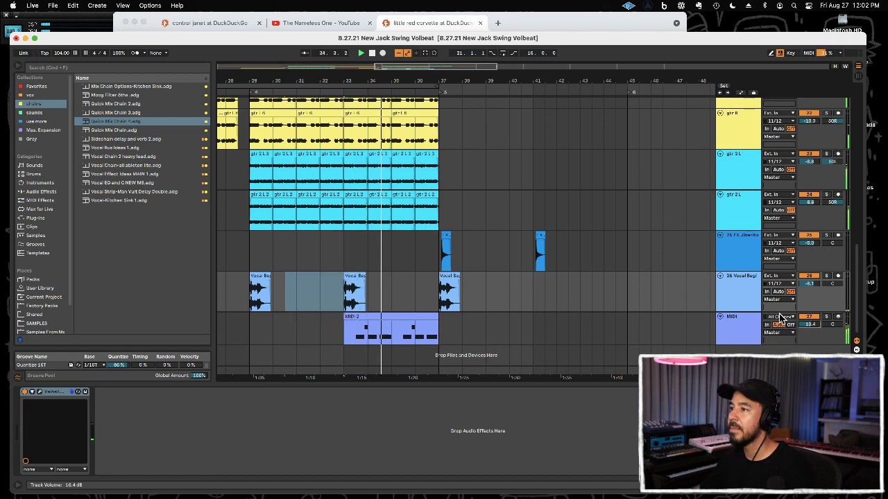
Copy the MIDI track clip spanning 33.1.1 to 37.1.1 into the gap at 29.1.1
scroll(472, 235, down, 3)
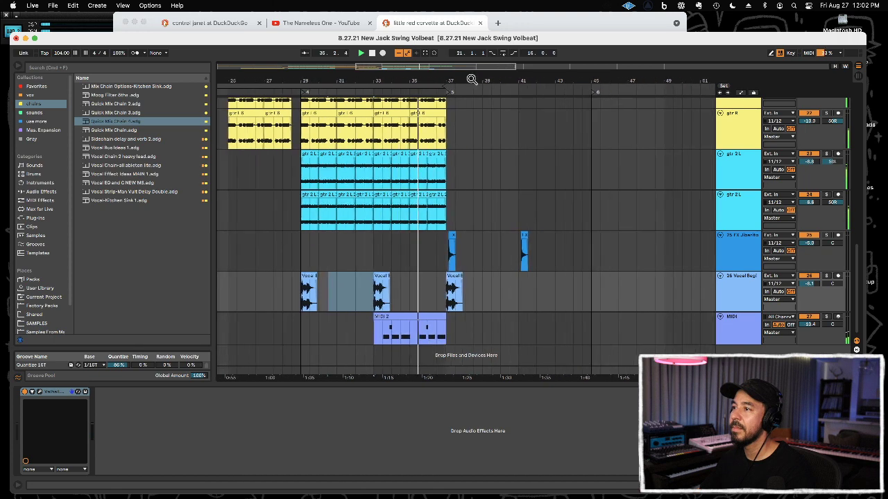
click(307, 326)
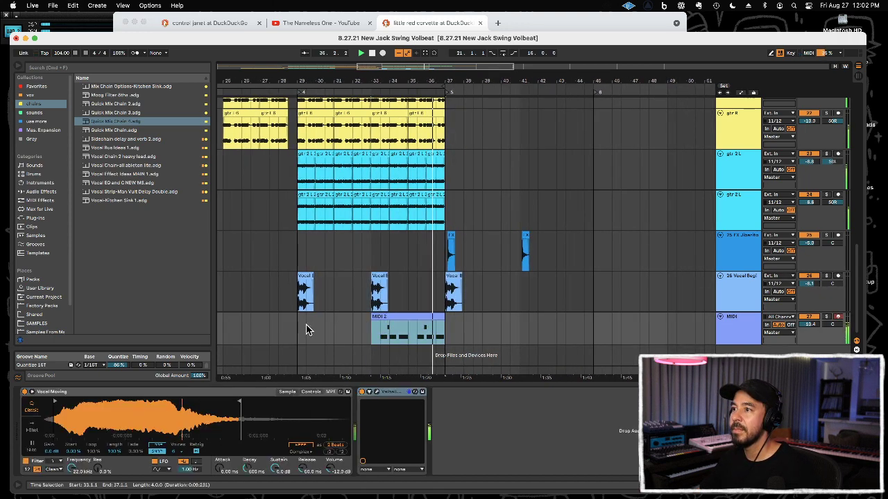
key(super+v)
Play the ending and delete the 90s drums clip from 43.1.1 to 45.1.1
click(475, 301)
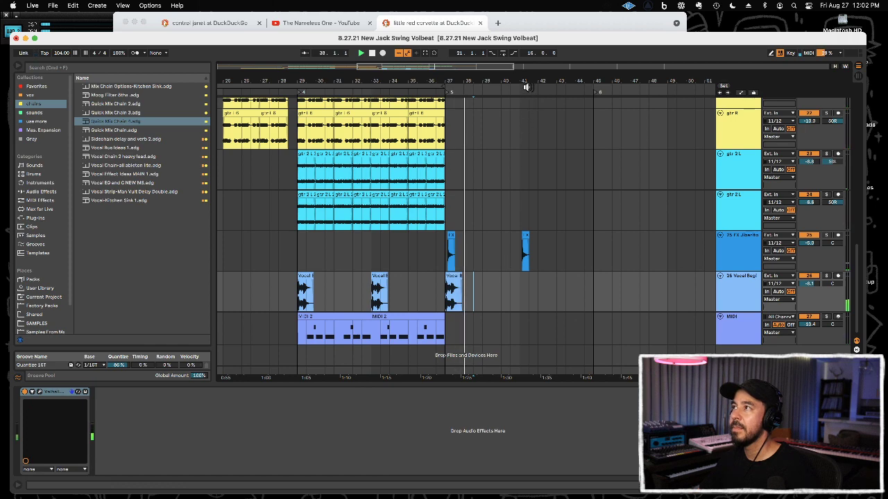
drag(529, 81, 413, 268)
click(309, 281)
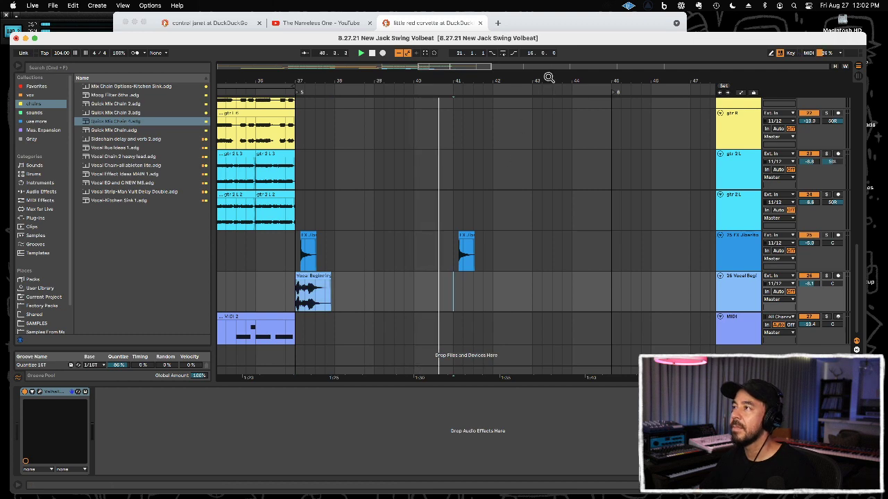
drag(549, 74, 549, 68)
scroll(464, 157, up, 3)
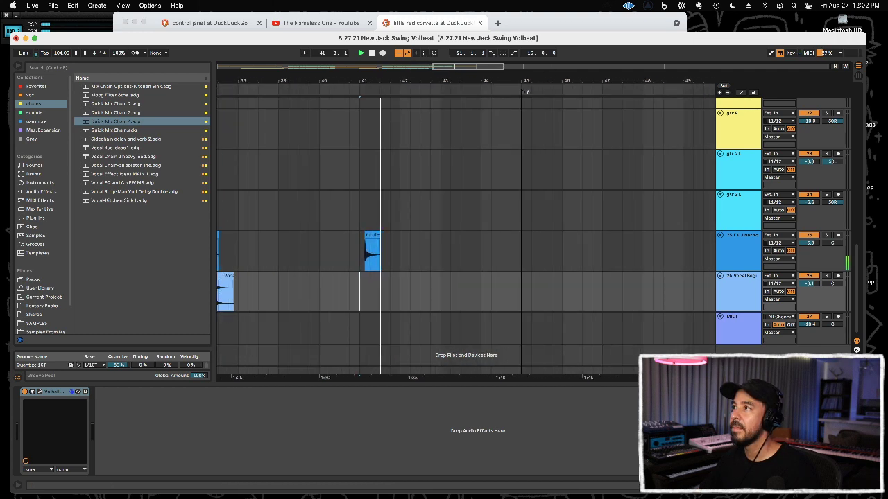
scroll(463, 156, up, 5)
scroll(464, 154, up, 10)
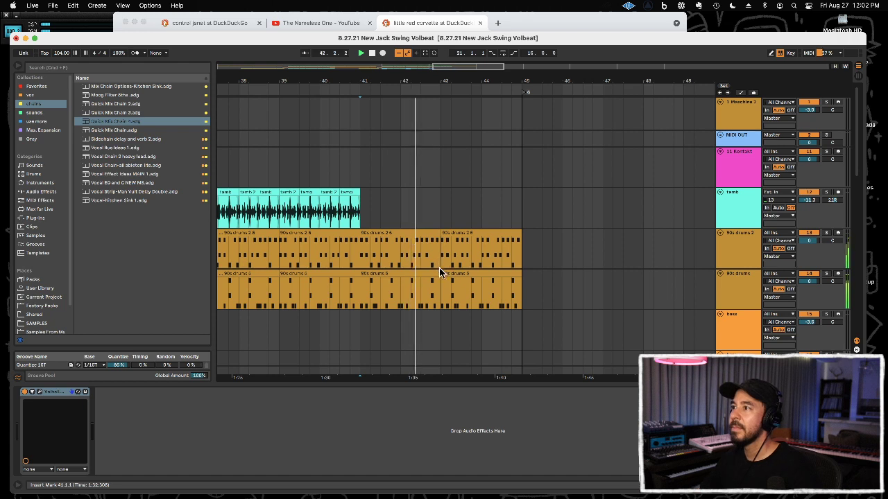
click(449, 275)
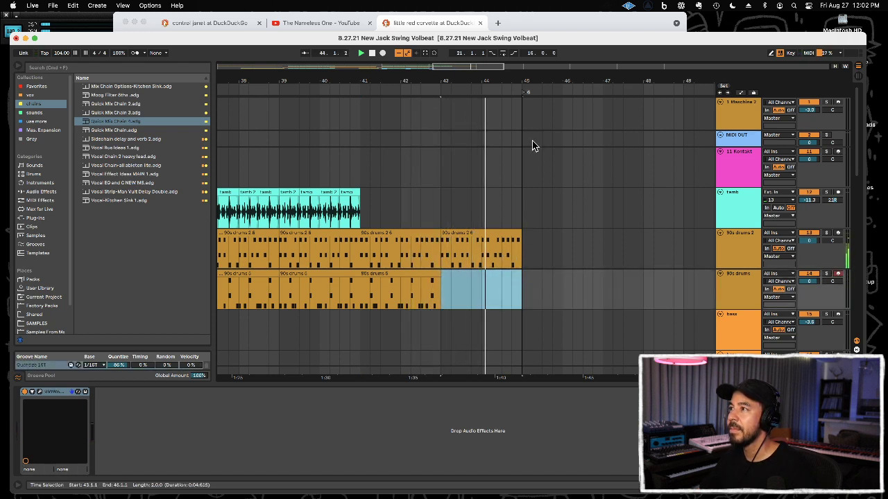
Trim the end of the last 90s drums 2 clip to just before 45.1.1
drag(534, 81, 505, 251)
click(377, 193)
key(space)
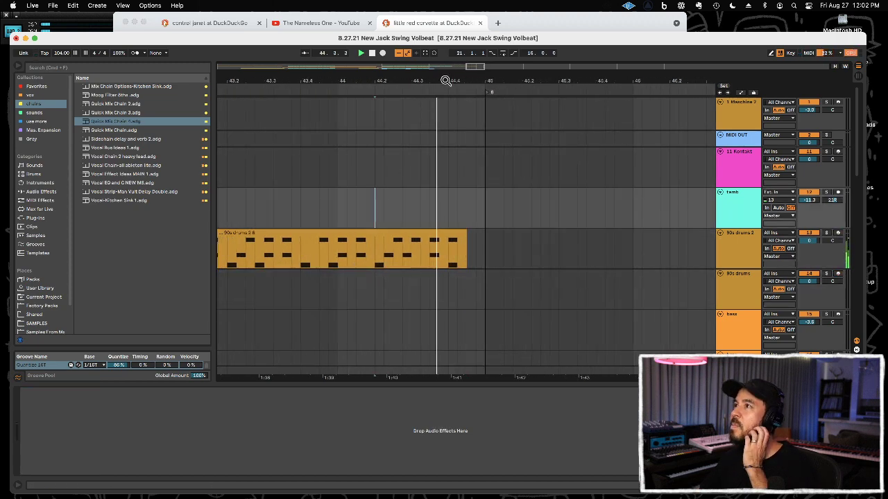
Delete locators 6 through 10 and the out locator, and move the end locator to bar 45
key(minus)
key(minus)
key(minus)
key(minus)
key(minus)
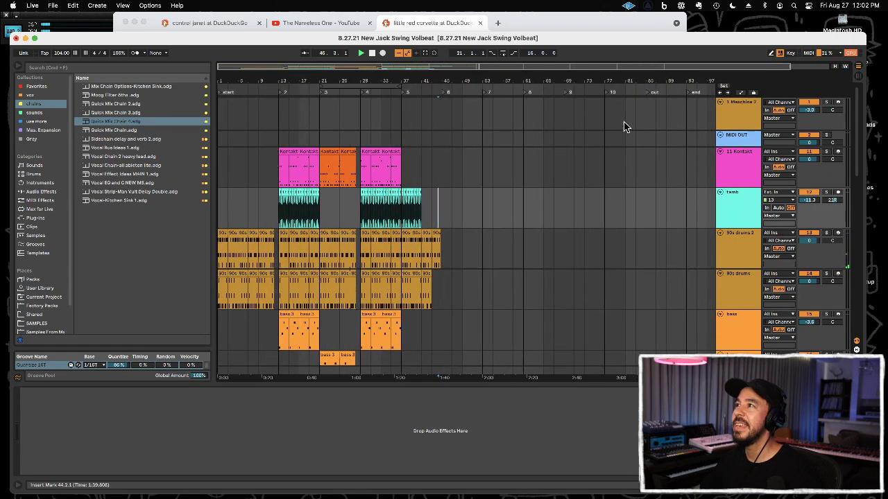
click(691, 95)
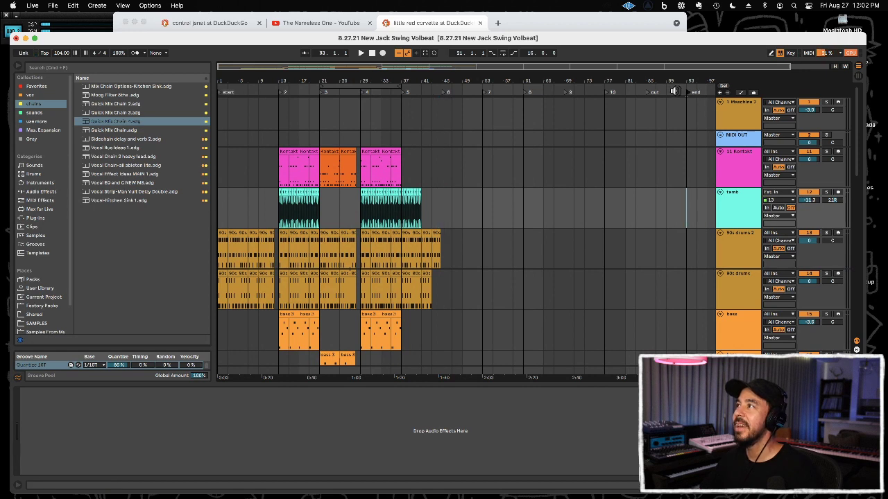
key(Delete)
key(Delete)
key(Delete)
key(Delete)
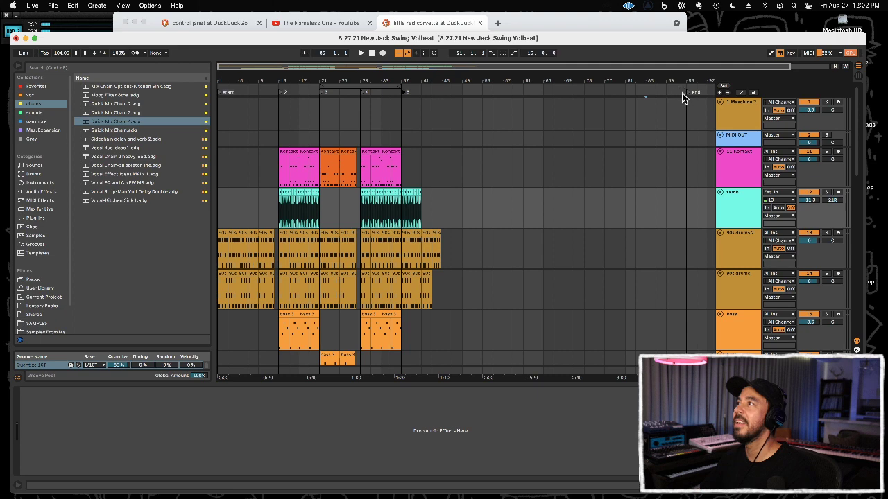
drag(691, 97, 453, 100)
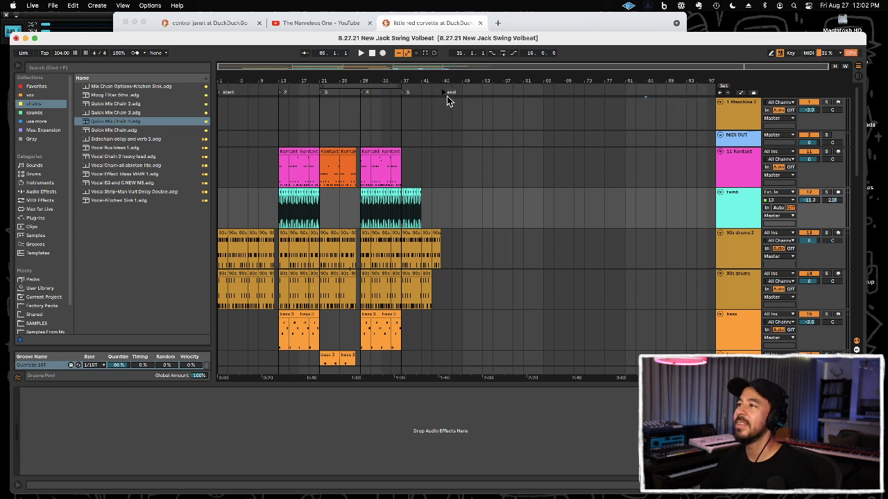
Select the range from 1.1.1 to 45.1.1 on the Maschine 2 track, clear the selection, and save the Live Set
mouse_move(430, 72)
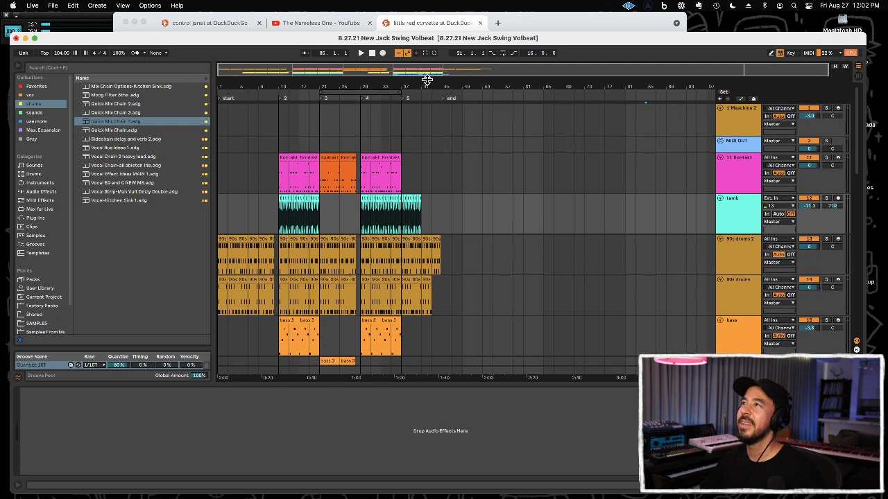
drag(428, 85, 424, 118)
drag(548, 119, 206, 94)
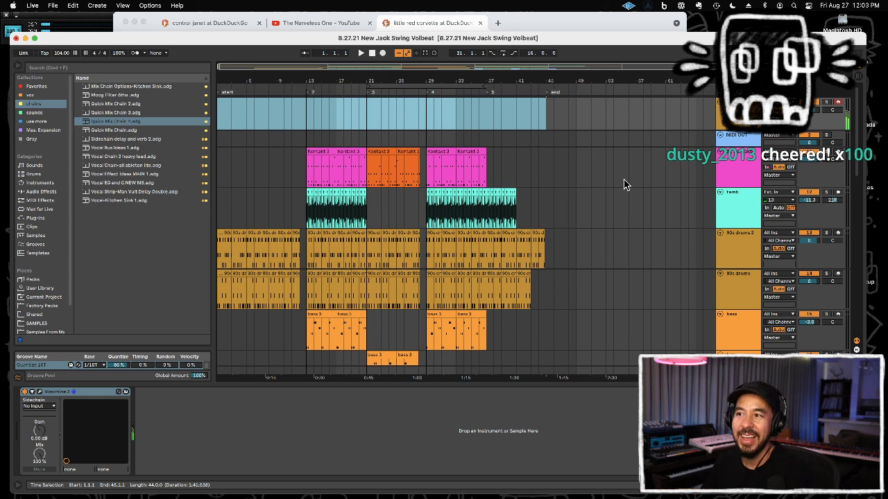
click(284, 167)
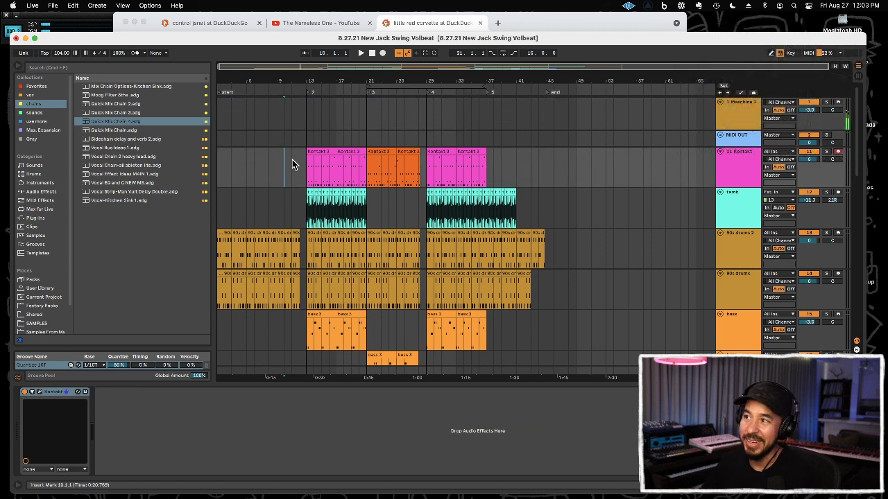
click(296, 166)
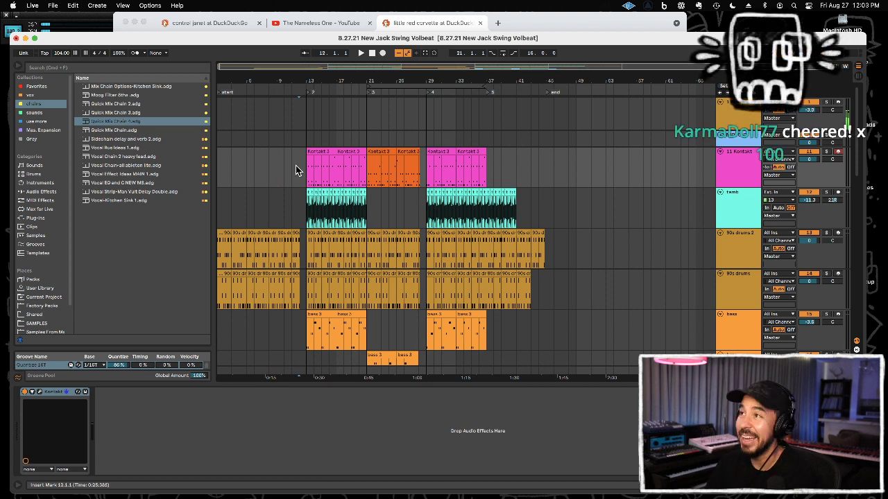
key(super+s)
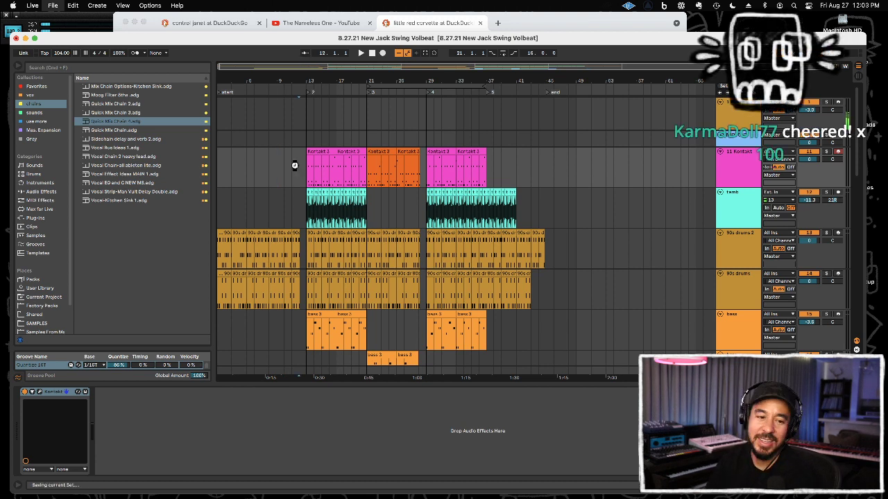